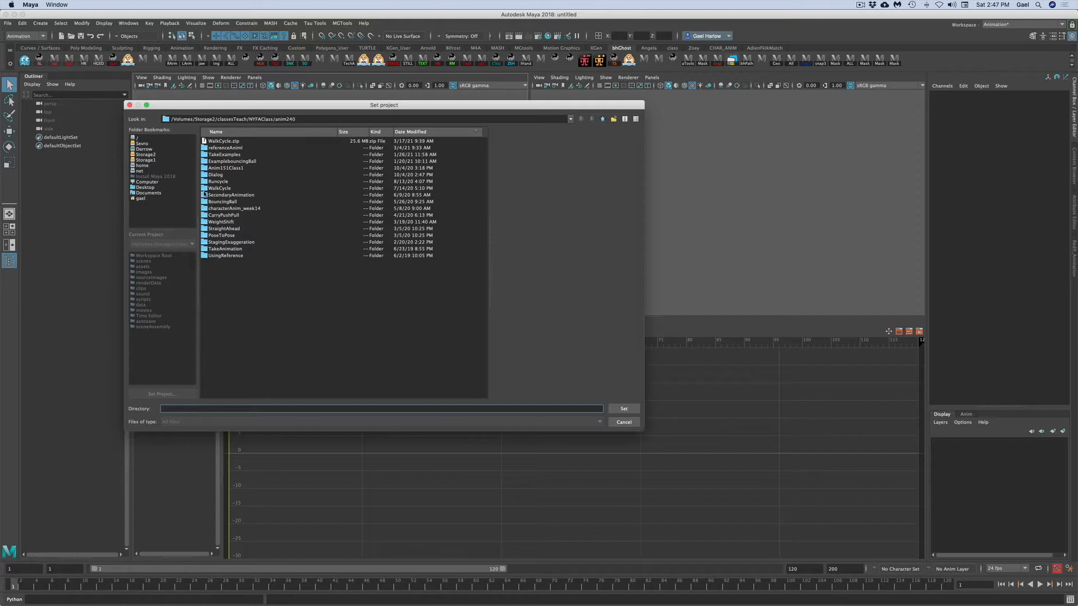
- Set the project to the WalkCycle folder and open the scene WalkCycleSetup_v01.ma
{"action": "left_click", "coordinate": [205, 188]}
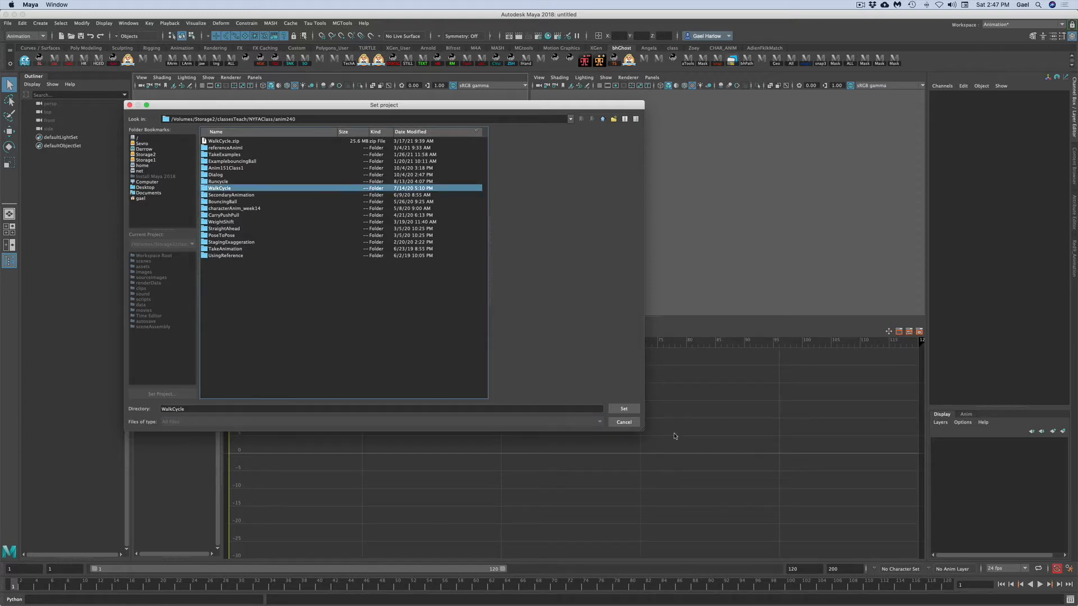
{"action": "left_click", "coordinate": [629, 413]}
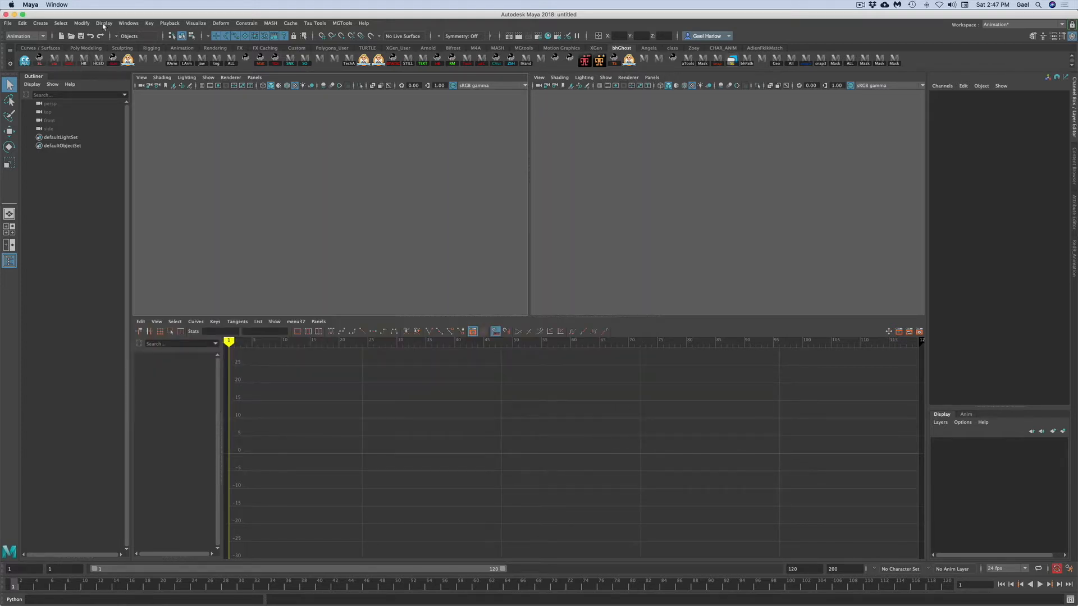
{"action": "left_click", "coordinate": [8, 23]}
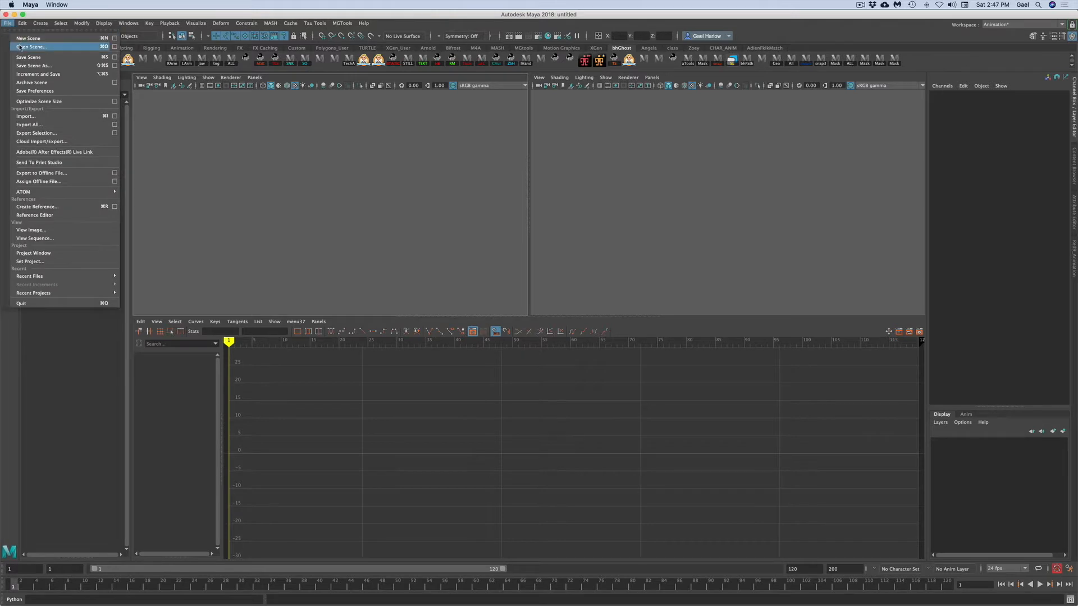
{"action": "left_click", "coordinate": [19, 47]}
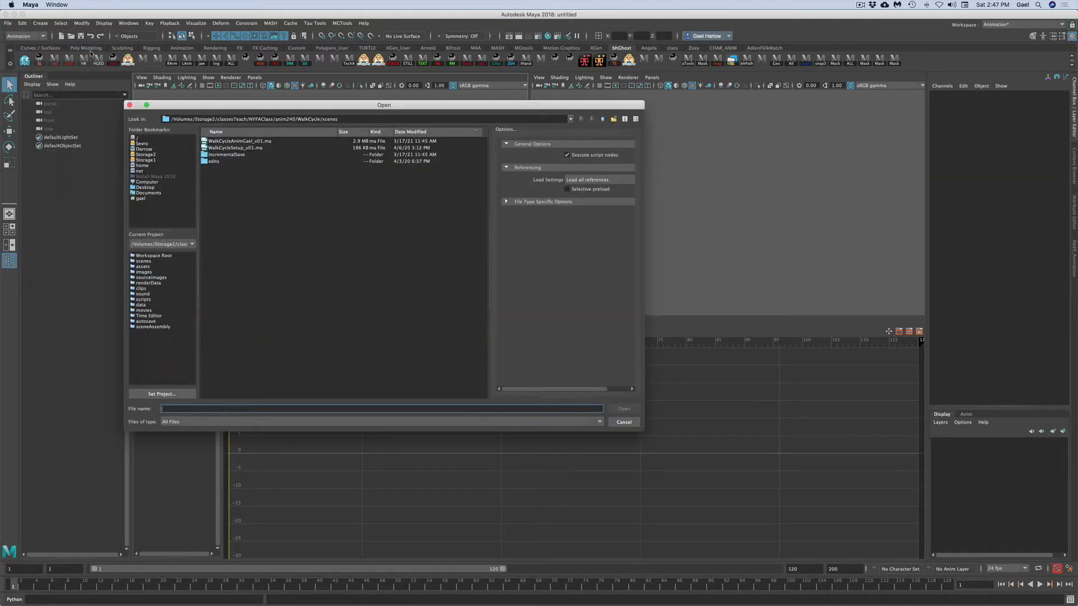
{"action": "left_click", "coordinate": [230, 148]}
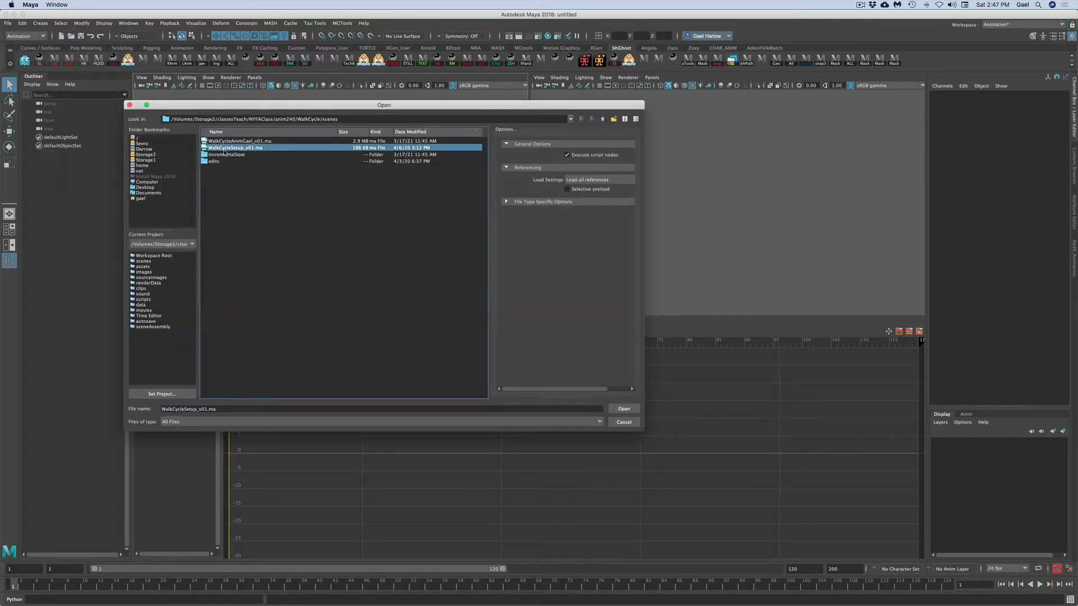
{"action": "left_click", "coordinate": [630, 411]}
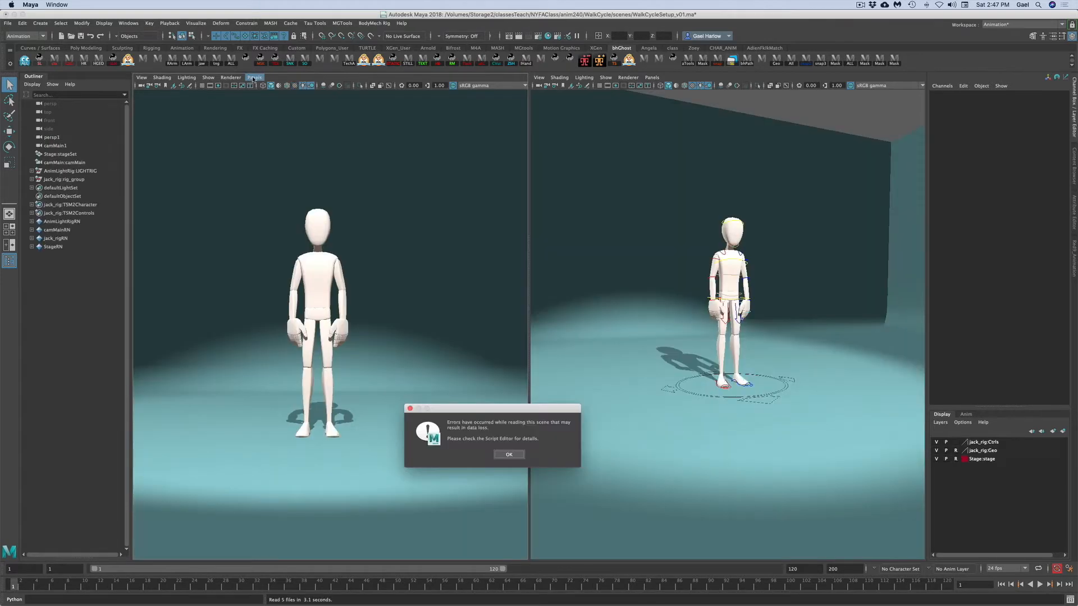
- Apply a saved panel layout to the viewports and dismiss the scene error dialog
{"action": "left_click", "coordinate": [254, 77]}
{"action": "mouse_move", "coordinate": [278, 148]}
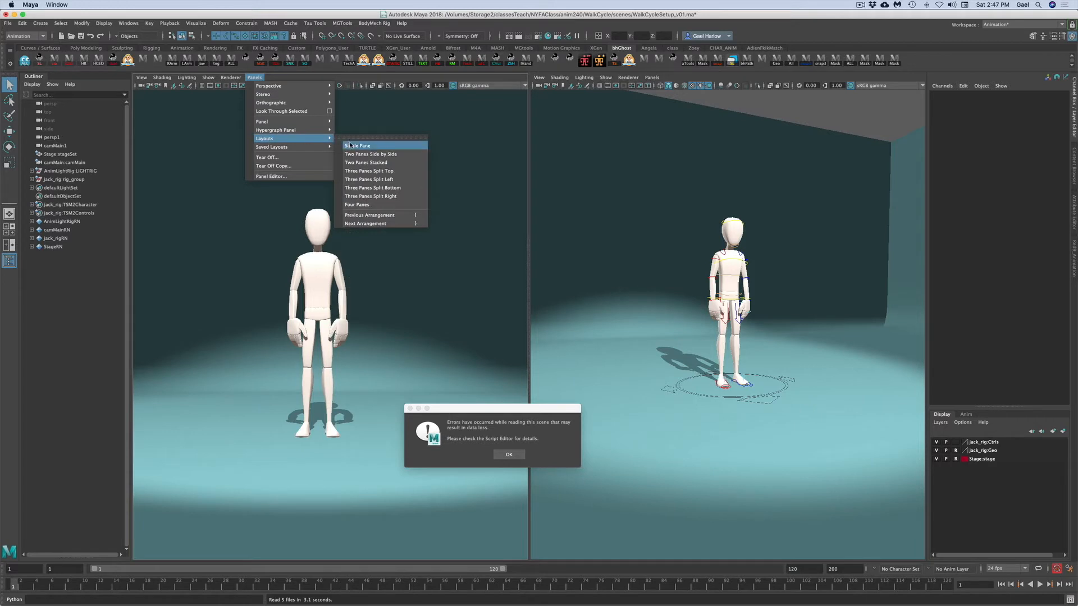
{"action": "mouse_move", "coordinate": [328, 147]}
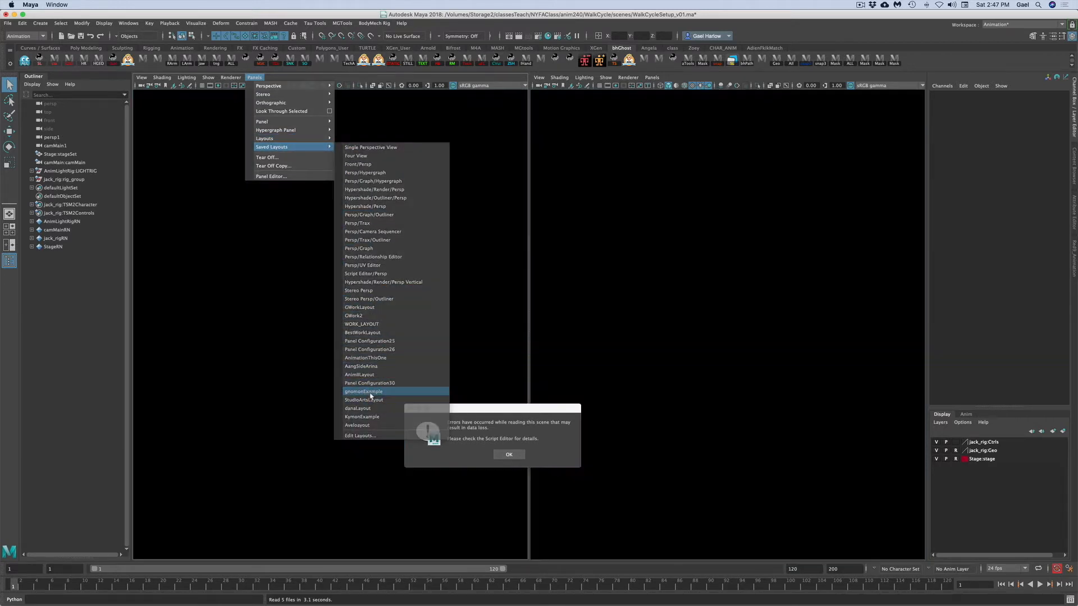
{"action": "left_click", "coordinate": [368, 392]}
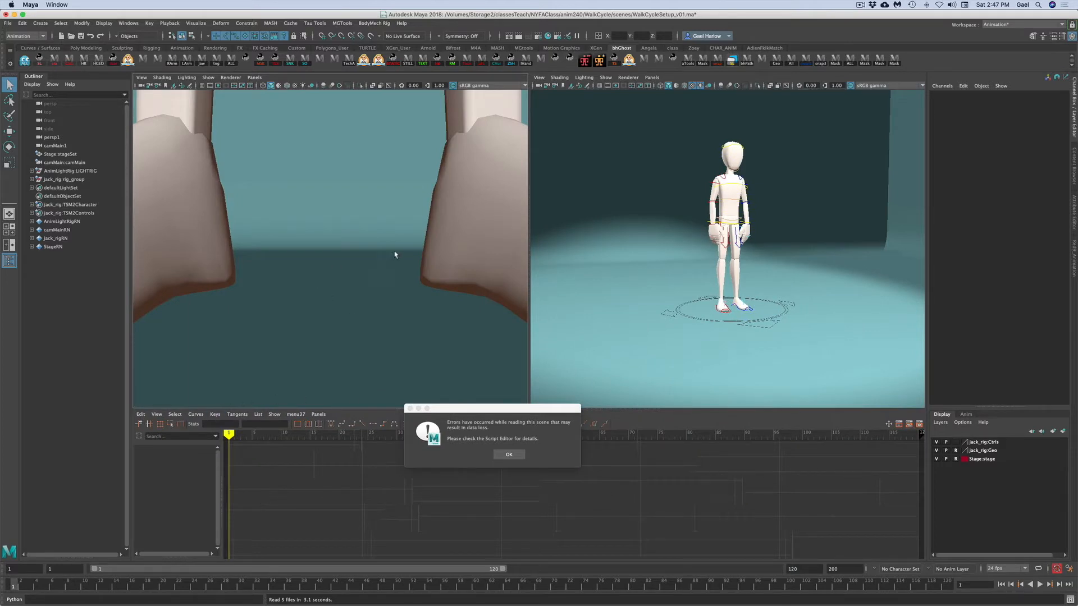
{"action": "left_click", "coordinate": [410, 409]}
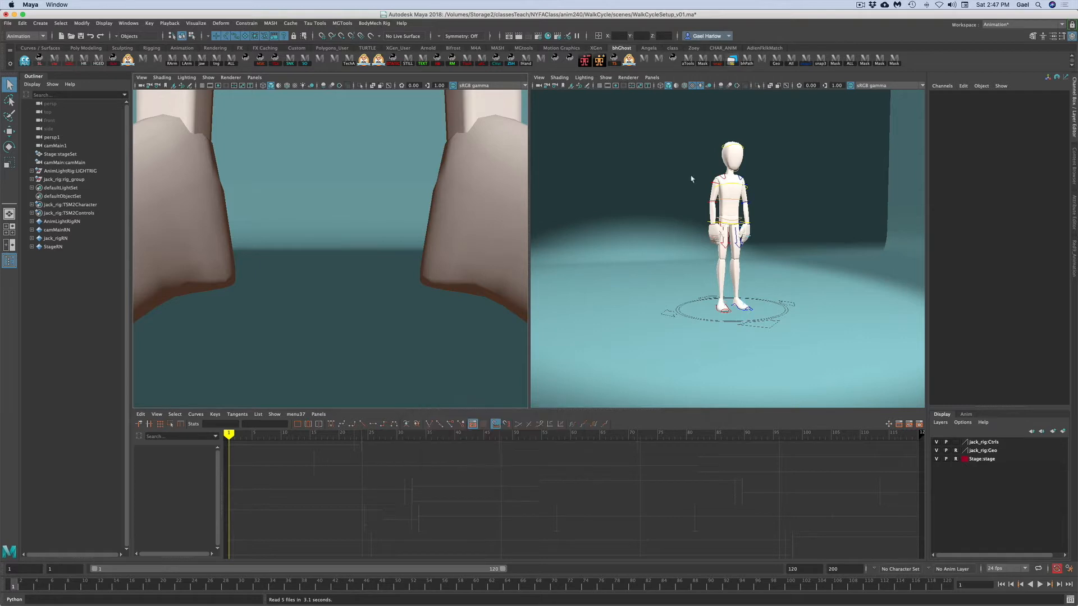
- Look through the camMain camera in the left viewport
{"action": "left_click", "coordinate": [254, 77]}
{"action": "mouse_move", "coordinate": [292, 86]}
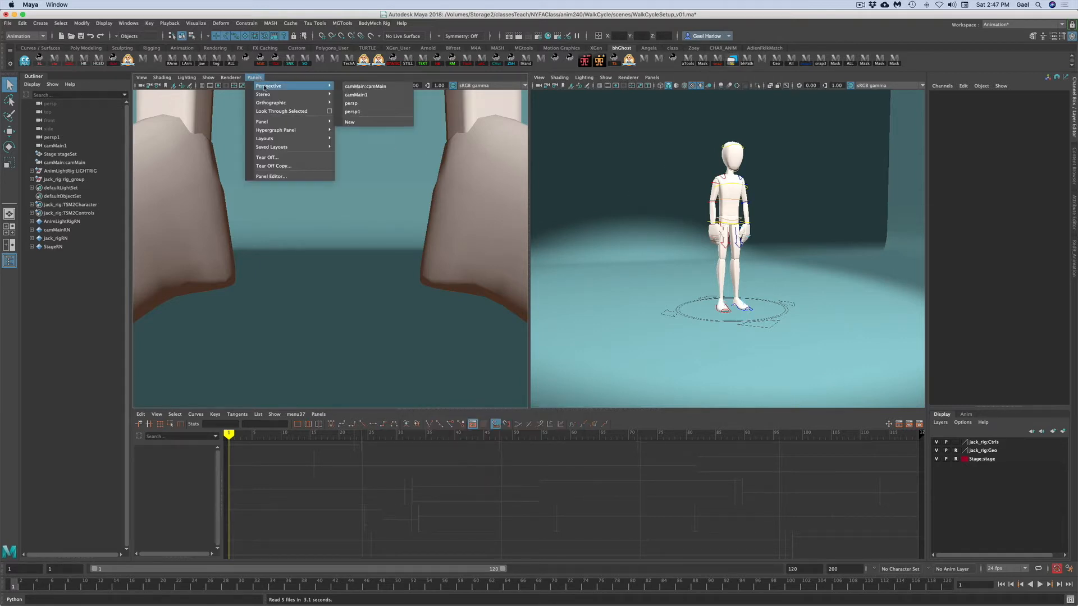
{"action": "left_click", "coordinate": [366, 87]}
{"action": "left_click", "coordinate": [294, 86]}
{"action": "left_click", "coordinate": [302, 86]}
{"action": "left_click", "coordinate": [310, 86]}
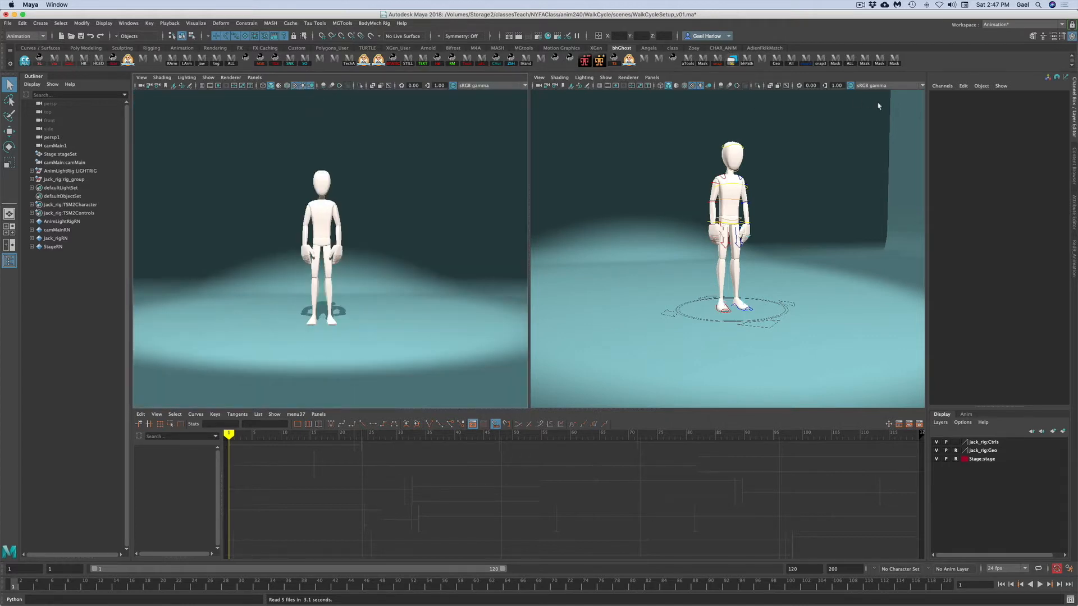
{"action": "left_click", "coordinate": [653, 313]}
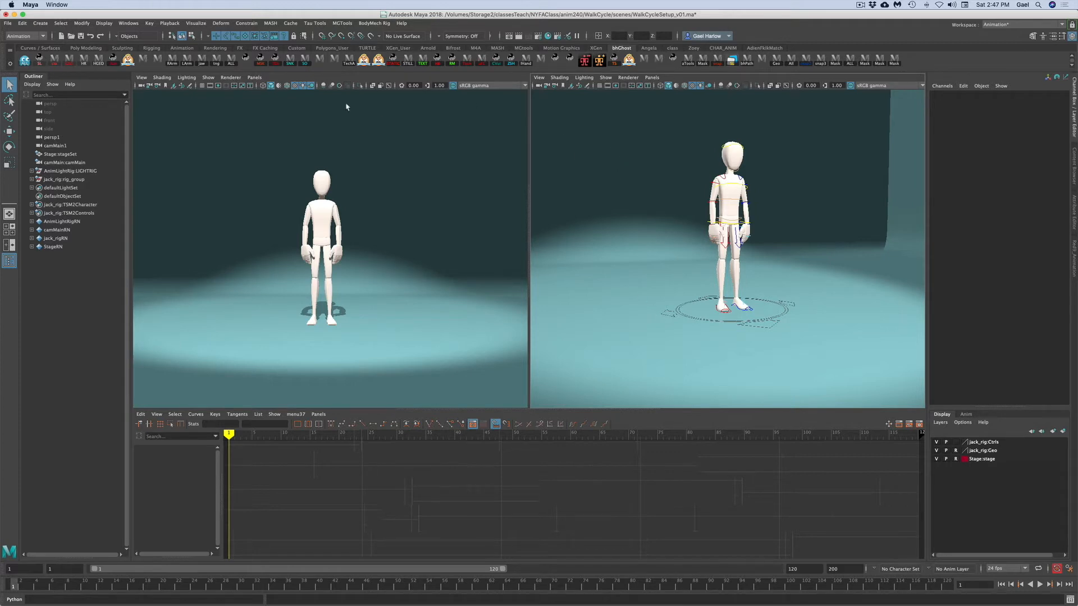
{"action": "left_click", "coordinate": [203, 37]}
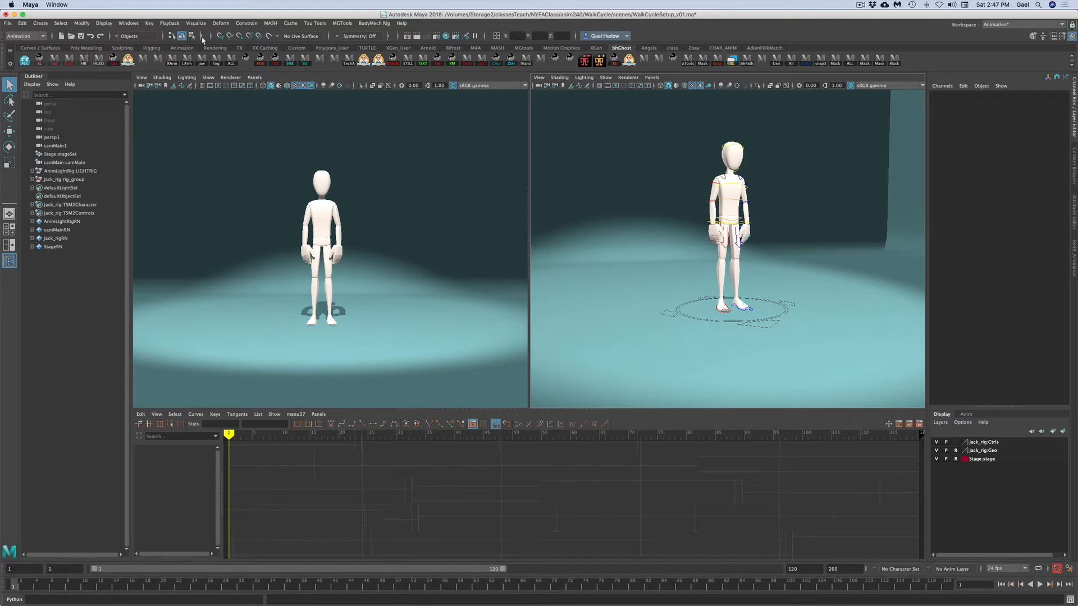
{"action": "left_click", "coordinate": [201, 37]}
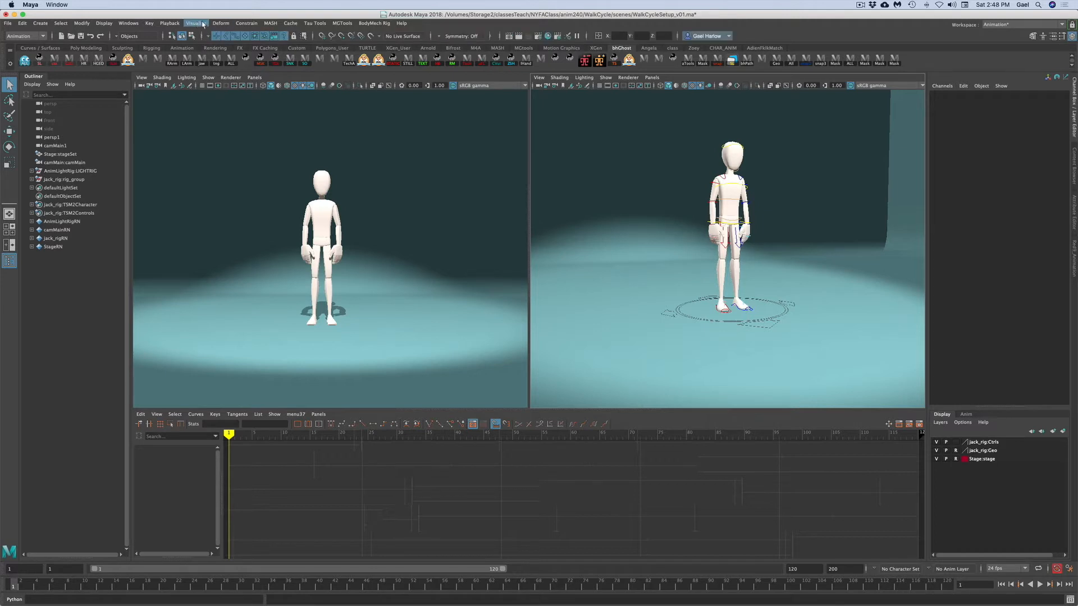
{"action": "left_click", "coordinate": [895, 61]}
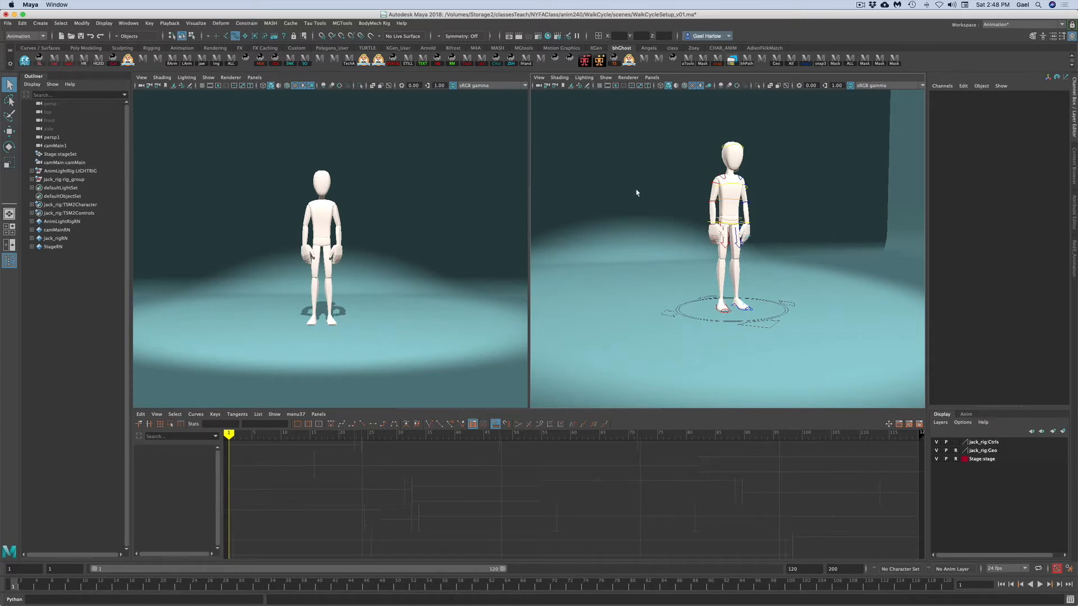
{"action": "left_click_drag", "start_coordinate": [611, 141], "coordinate": [859, 366]}
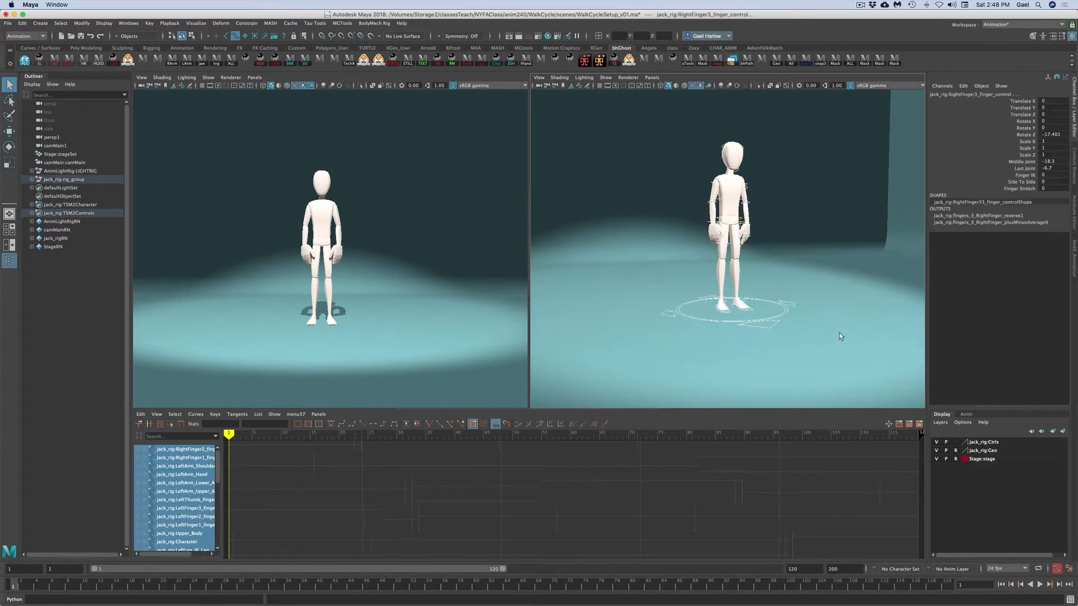
{"action": "left_click", "coordinate": [652, 272]}
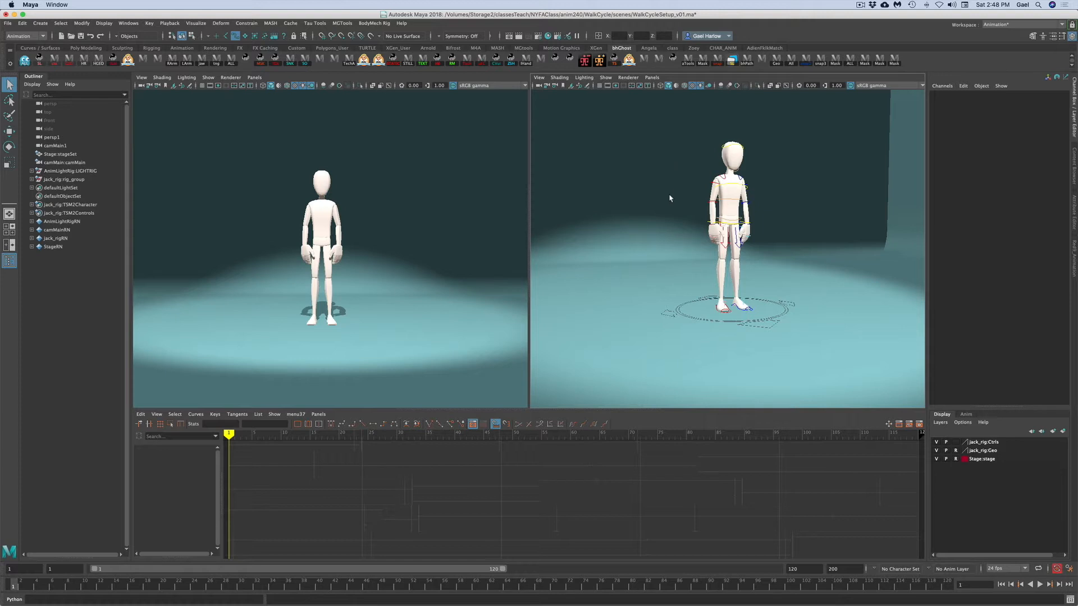
{"action": "left_click_drag", "start_coordinate": [638, 115], "coordinate": [827, 345]}
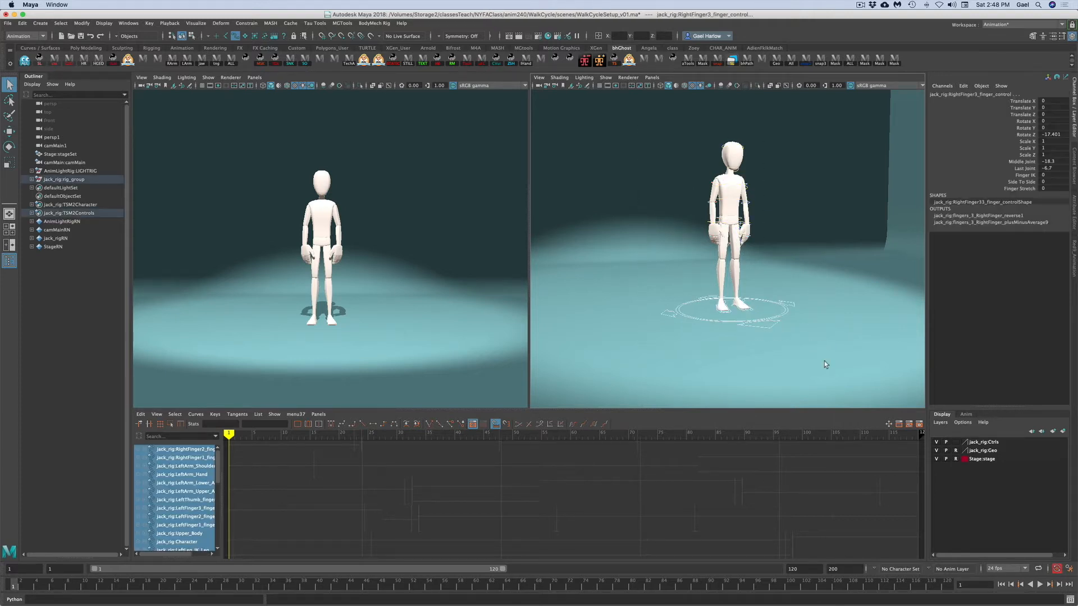
- Open the Animation preferences and save them
{"action": "left_click", "coordinate": [1069, 569]}
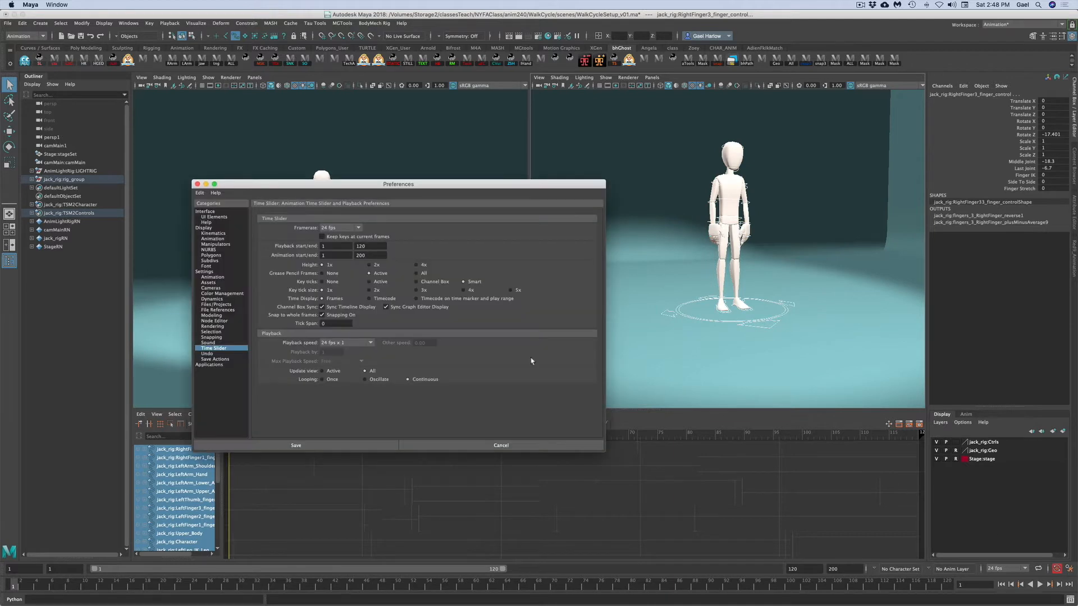
{"action": "left_click", "coordinate": [211, 277]}
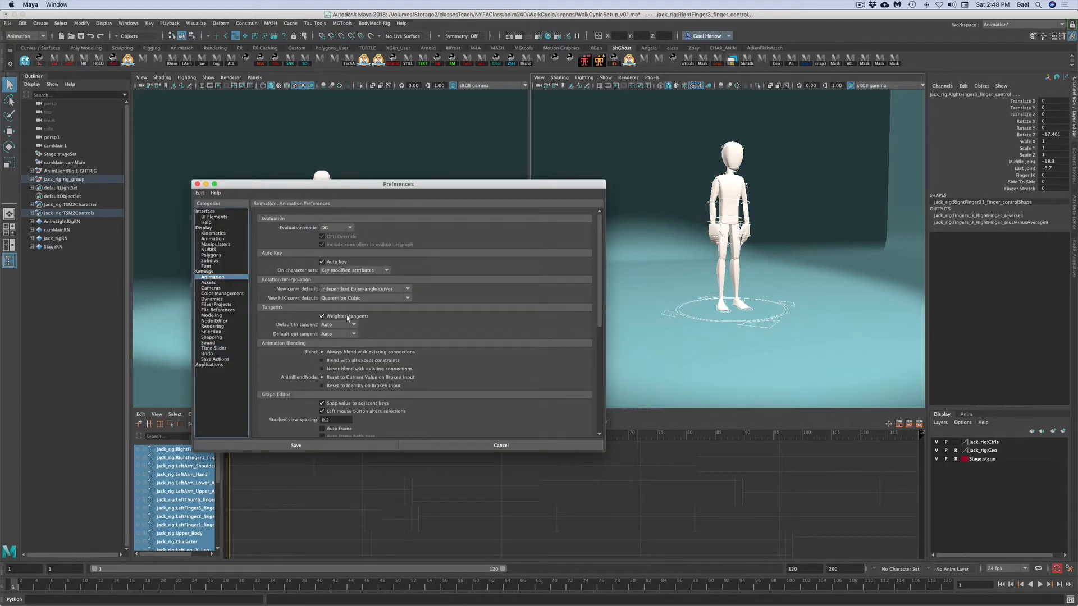
{"action": "left_click", "coordinate": [296, 446]}
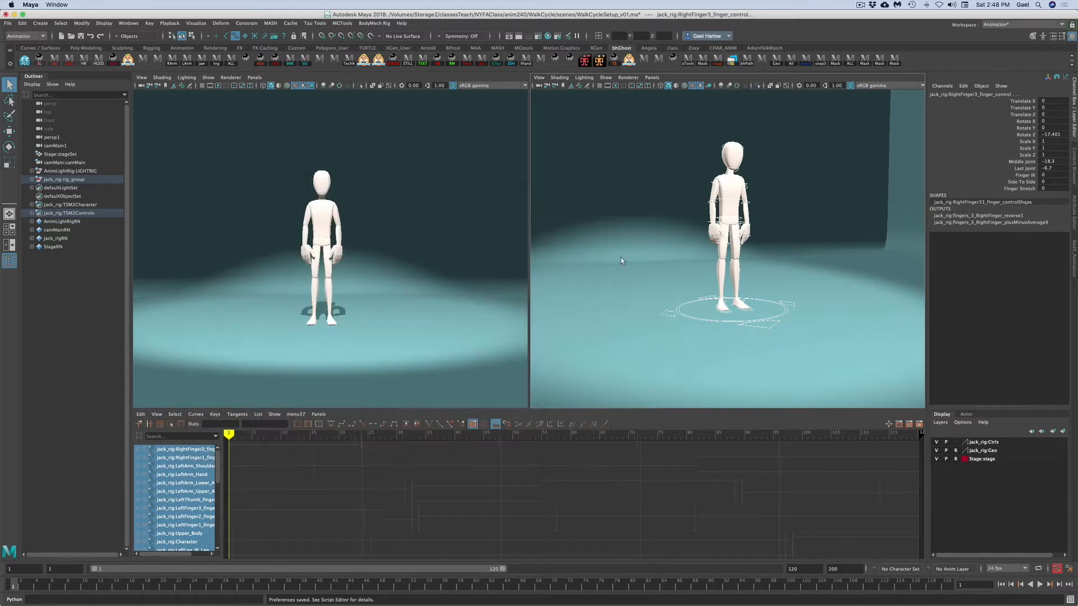
- Select all the rig controls and set a key on them at frame 1
{"action": "left_click", "coordinate": [592, 262]}
{"action": "left_click_drag", "start_coordinate": [611, 114], "coordinate": [835, 363]}
{"action": "key", "text": "s"}
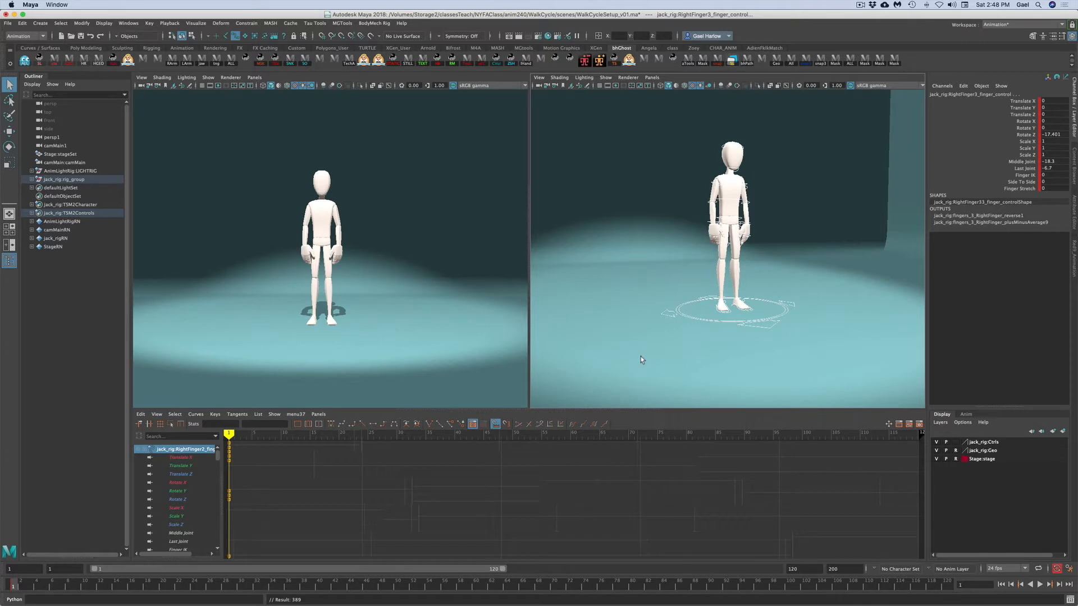
- Select the character's main control and set its Rotate Y to 90
{"action": "left_click", "coordinate": [647, 296]}
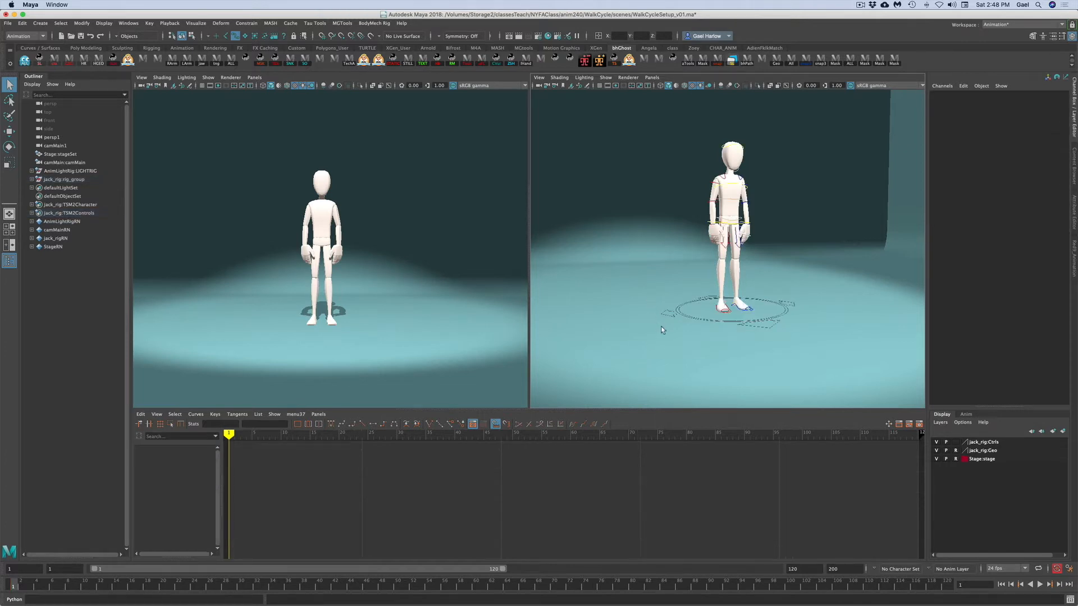
{"action": "left_click", "coordinate": [760, 345]}
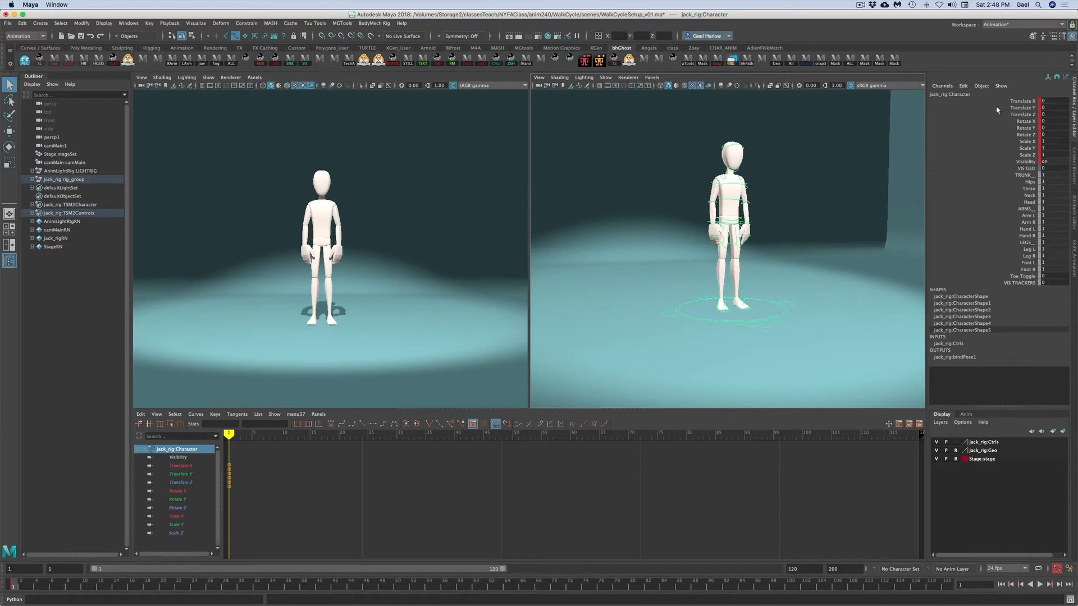
{"action": "left_click", "coordinate": [1056, 128]}
{"action": "type", "text": "90"}
{"action": "key", "text": "Return"}
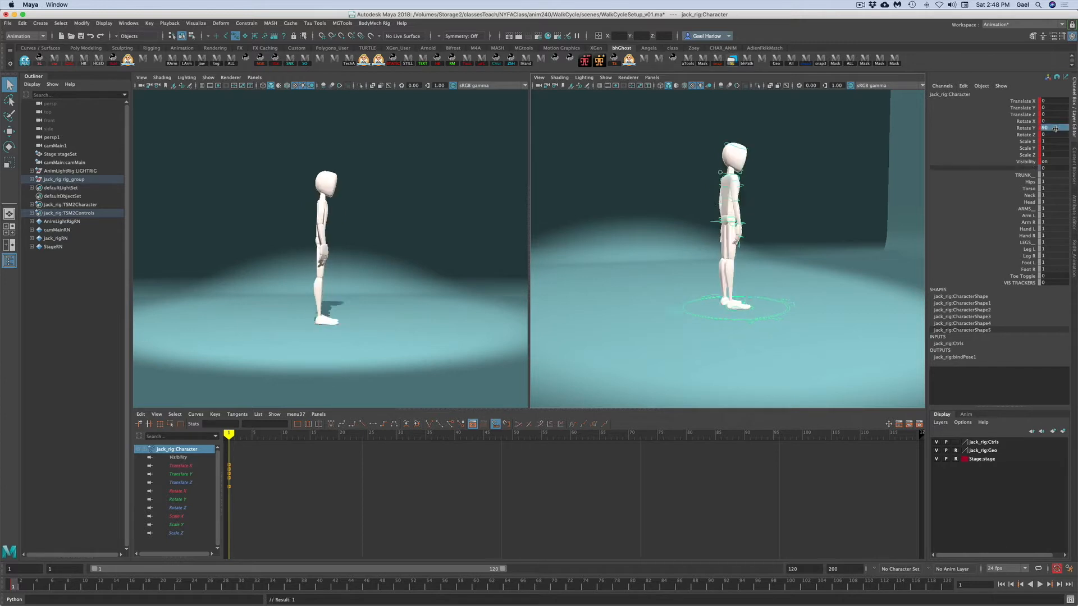
- Lower the upper body control along Translate Y so the character's knees bend
{"action": "left_click", "coordinate": [811, 221]}
{"action": "key", "text": "bracketleft"}
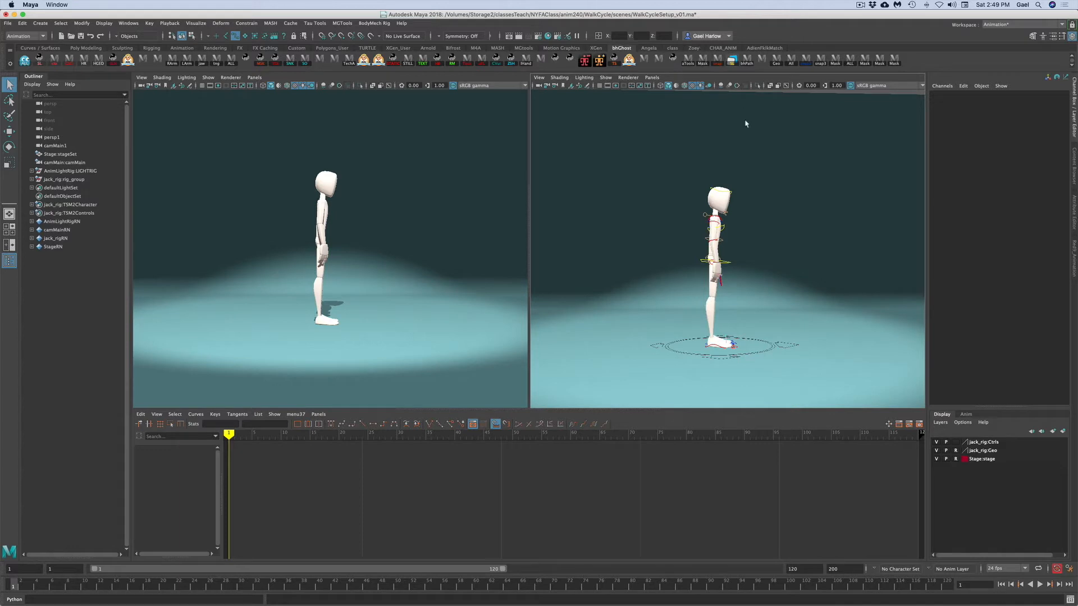
{"action": "left_click", "coordinate": [727, 264]}
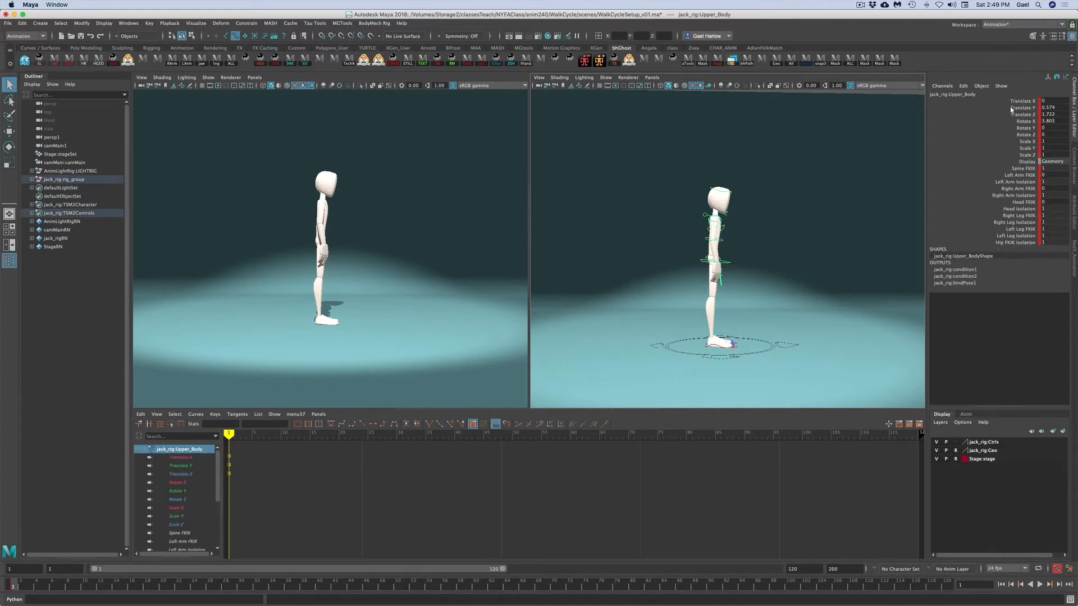
{"action": "left_click", "coordinate": [857, 261]}
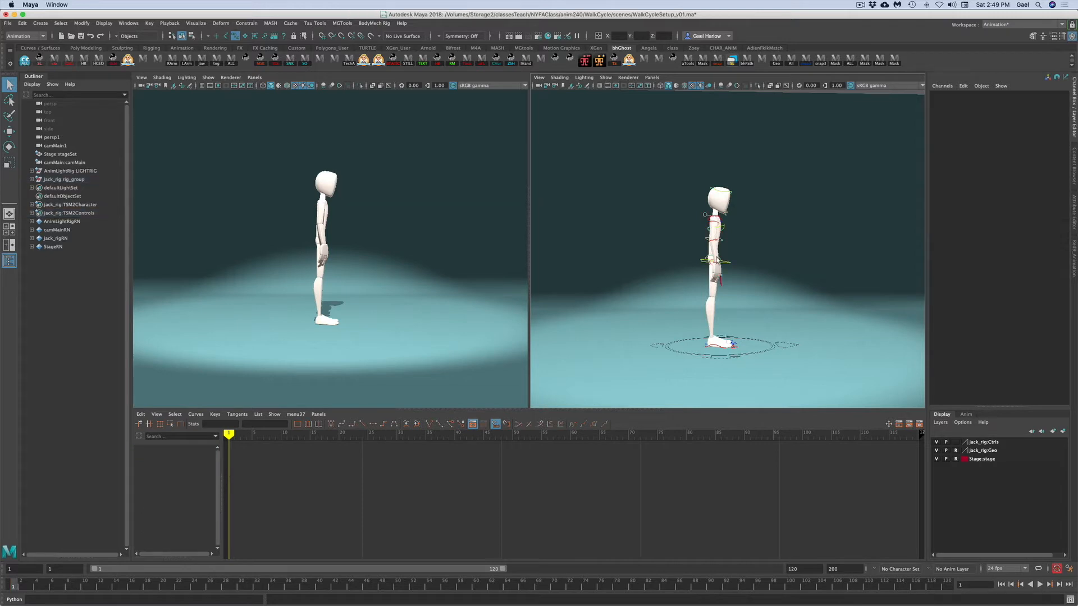
{"action": "left_click", "coordinate": [703, 262]}
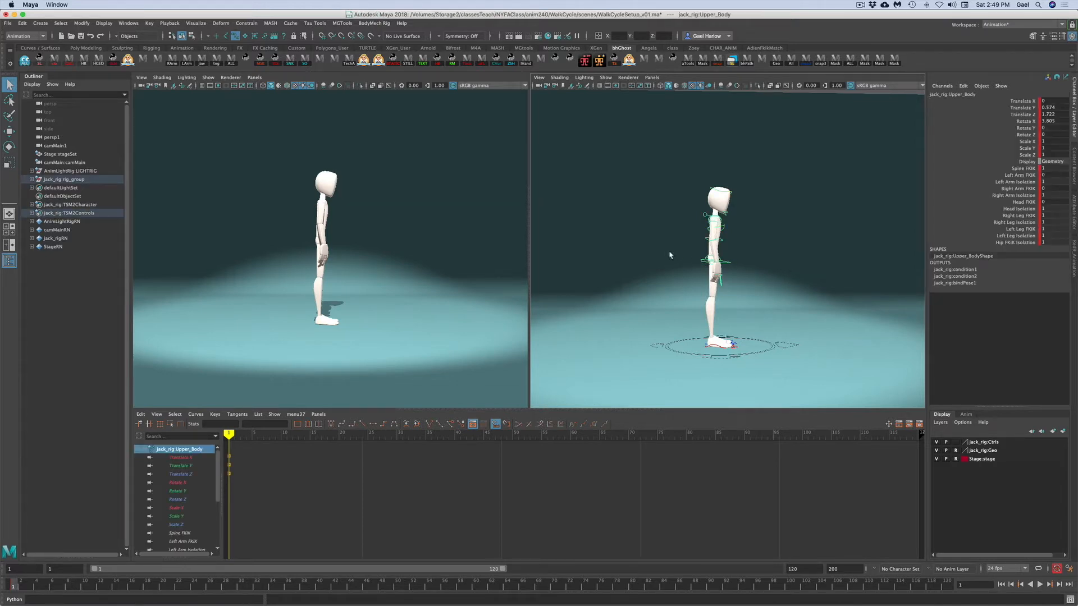
{"action": "left_click", "coordinate": [740, 264]}
{"action": "left_click", "coordinate": [728, 262]}
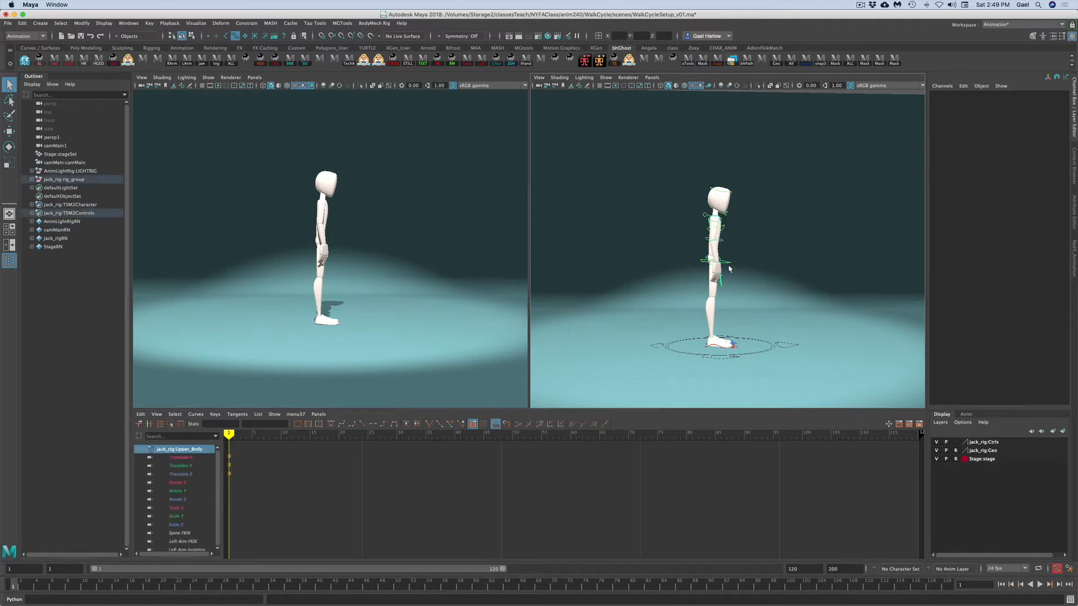
{"action": "left_click", "coordinate": [1021, 108]}
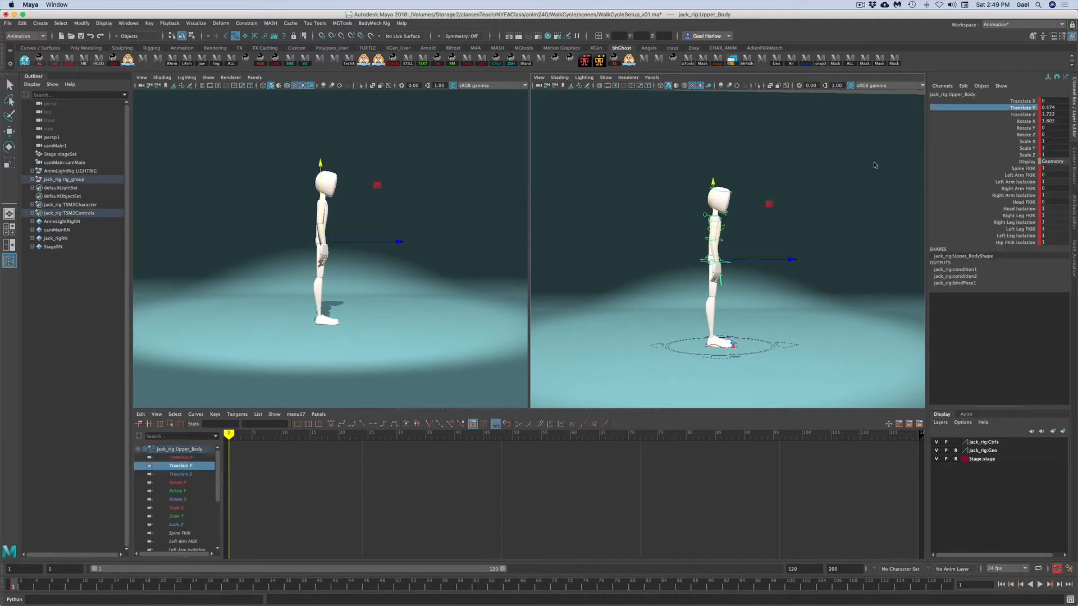
{"action": "left_click_drag", "start_coordinate": [713, 181], "coordinate": [712, 192]}
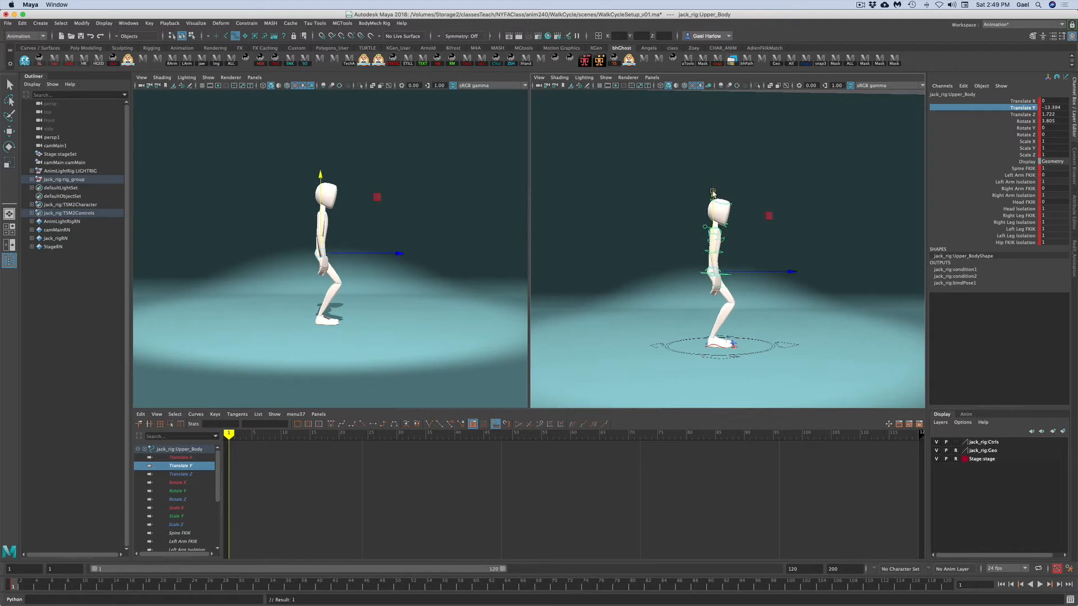
- Select the right leg IK control and move it backward
{"action": "key", "text": "q"}
{"action": "left_click", "coordinate": [711, 371]}
{"action": "left_click", "coordinate": [715, 346]}
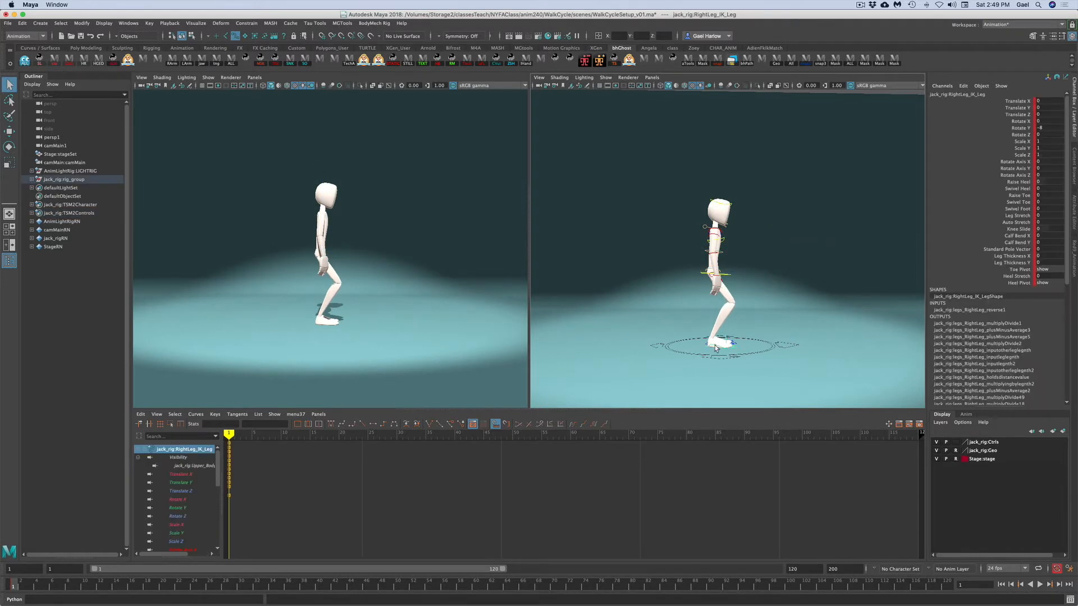
{"action": "key", "text": "w"}
{"action": "left_click_drag", "start_coordinate": [784, 351], "coordinate": [747, 353]}
- Select the left leg IK control and move it forward to about 7.2 in Translate Z
{"action": "left_click", "coordinate": [760, 322]}
{"action": "left_click", "coordinate": [716, 344]}
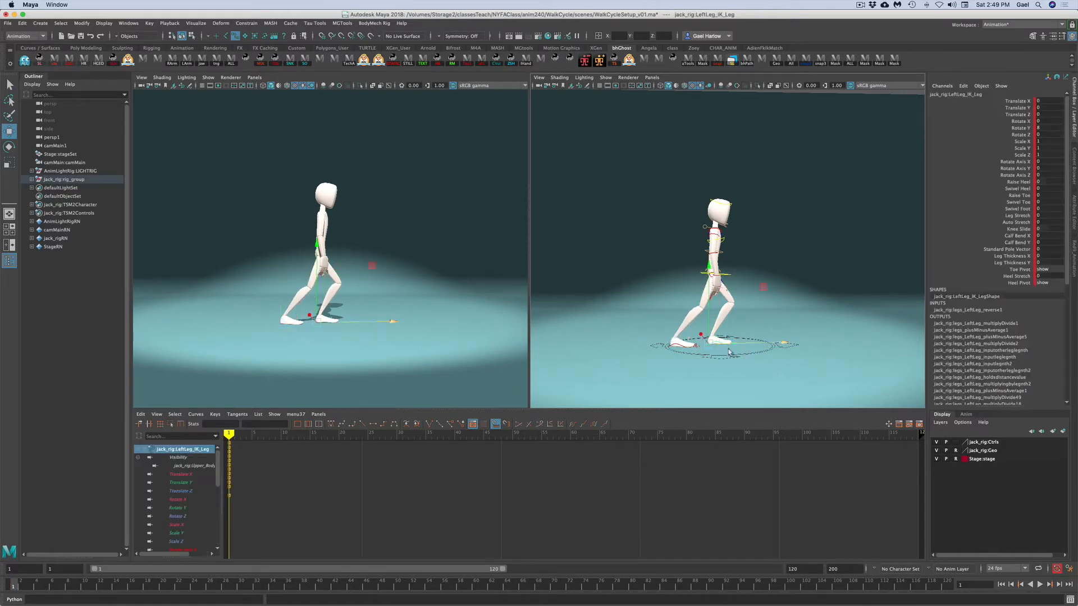
{"action": "left_click_drag", "start_coordinate": [746, 346], "coordinate": [784, 343]}
{"action": "key", "text": "e"}
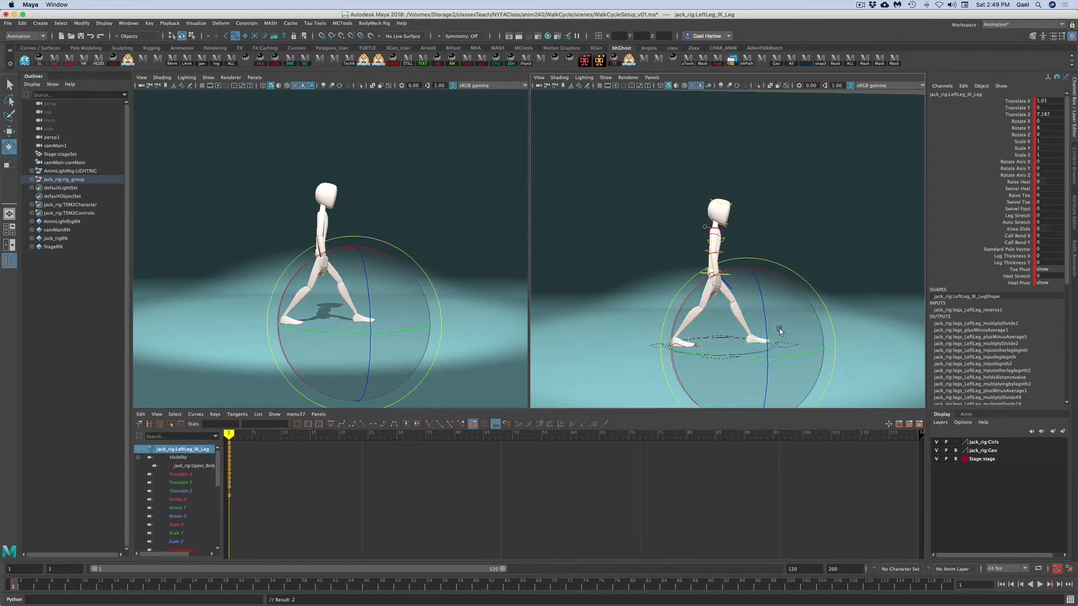
- Rotate the left leg IK control so its toes lift, to about -10 in Rotate X
{"action": "left_click_drag", "start_coordinate": [775, 272], "coordinate": [756, 269]}
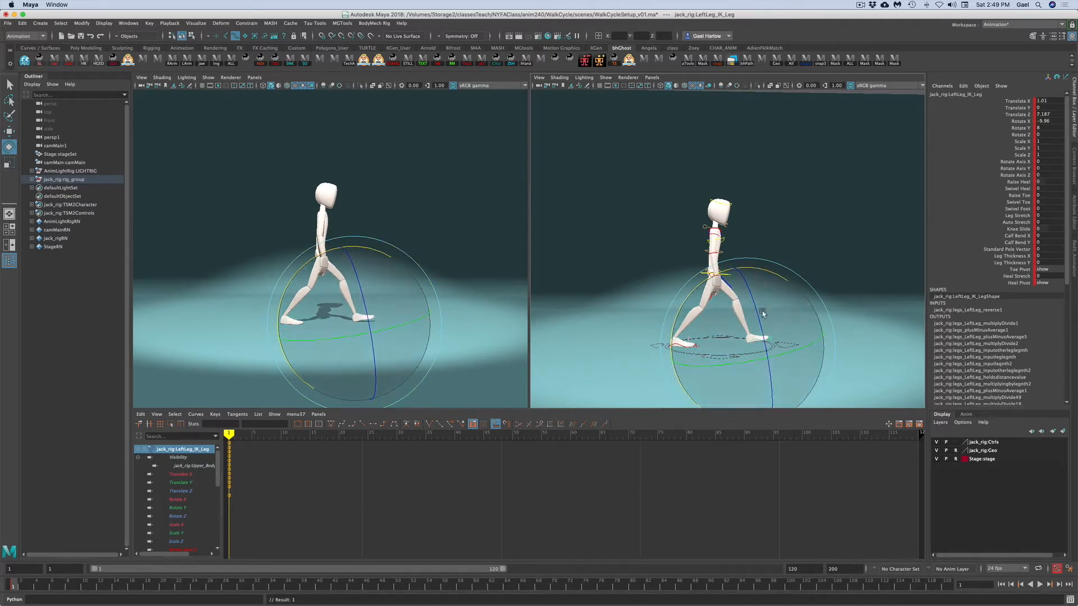
{"action": "left_click", "coordinate": [1002, 114]}
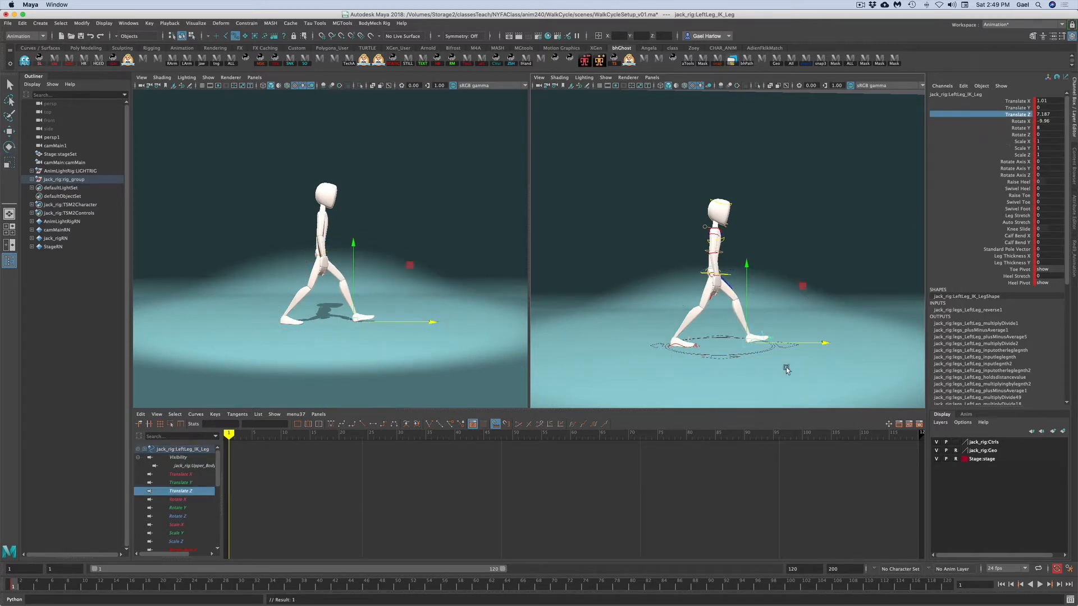
{"action": "left_click_drag", "start_coordinate": [807, 346], "coordinate": [807, 344]}
- Select the right leg IK control, nudge it along Translate Z, and raise its heel to about 15.7
{"action": "left_click", "coordinate": [676, 346]}
{"action": "left_click_drag", "start_coordinate": [727, 345], "coordinate": [724, 345]}
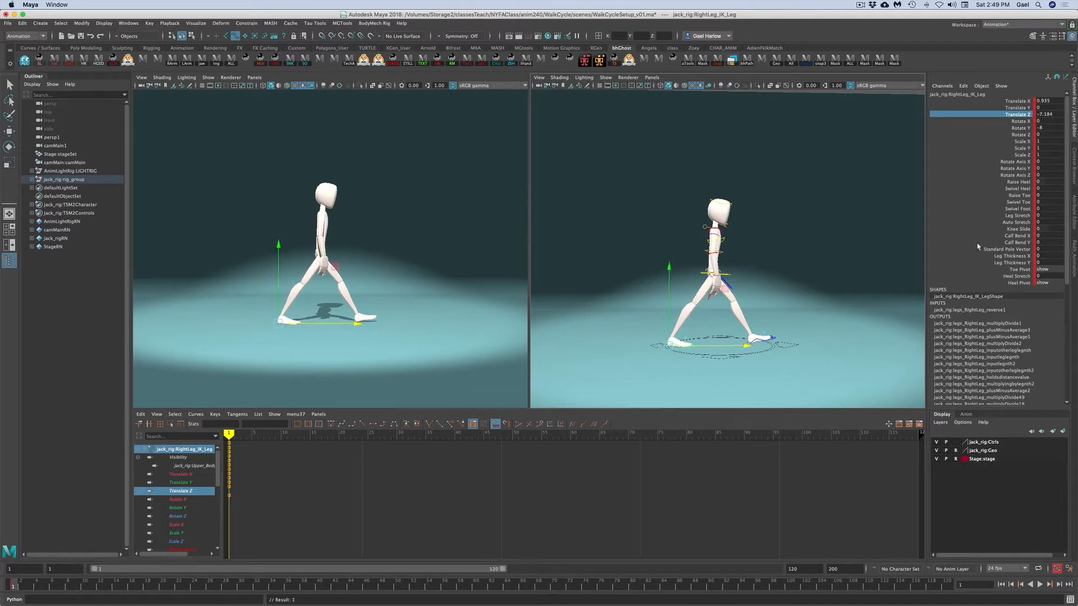
{"action": "left_click", "coordinate": [1005, 183]}
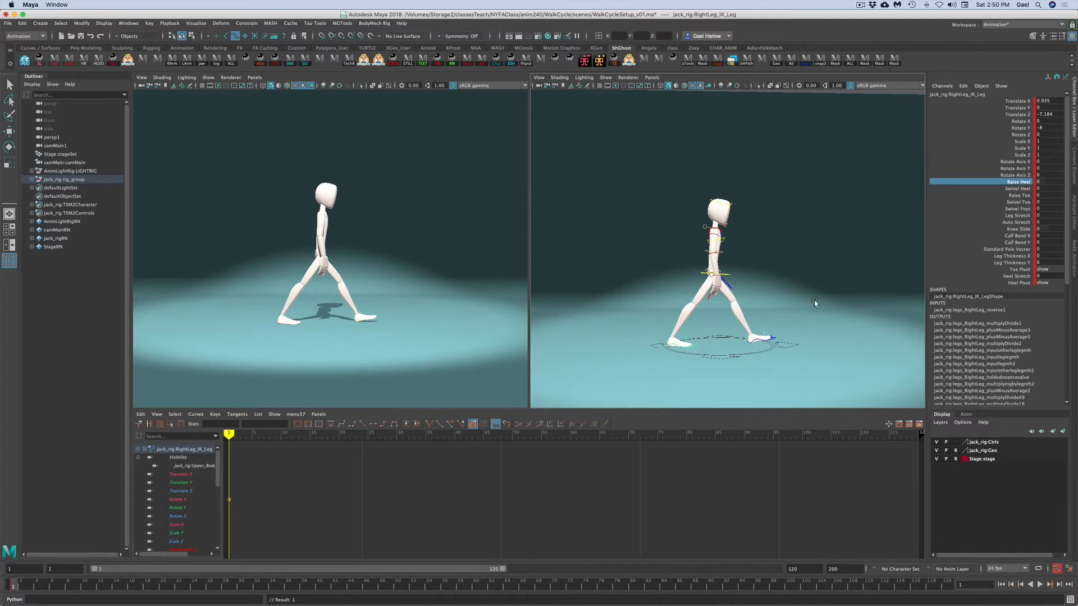
{"action": "middle_click_drag", "start_coordinate": [792, 307], "coordinate": [854, 308]}
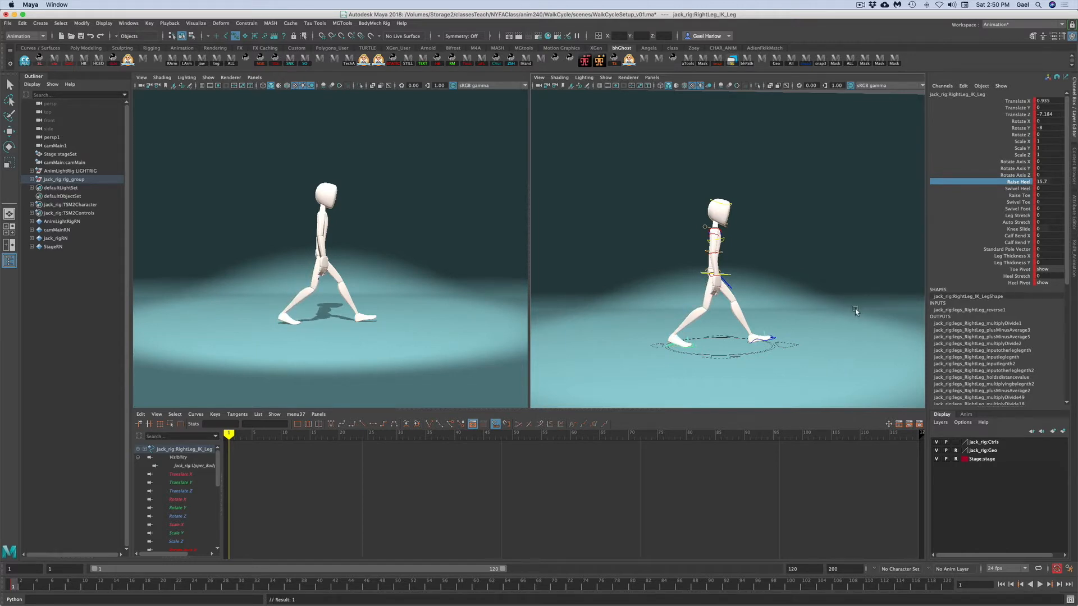
- Move the right leg IK control further back to about -7.8 in Translate Z
{"action": "left_click", "coordinate": [1016, 114]}
{"action": "left_click_drag", "start_coordinate": [750, 345], "coordinate": [745, 345]}
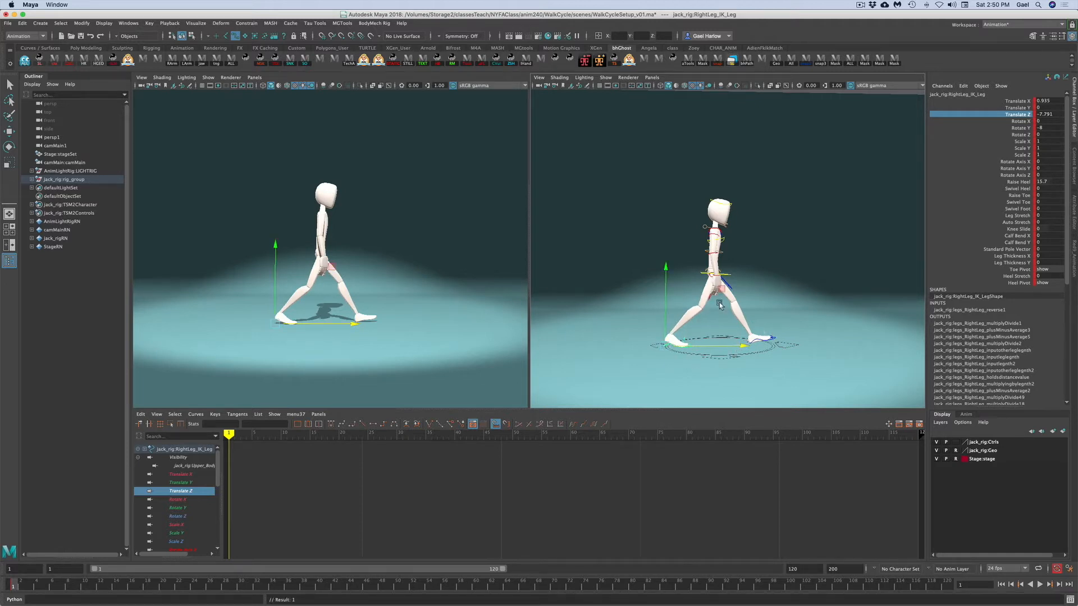
{"action": "left_click", "coordinate": [790, 282]}
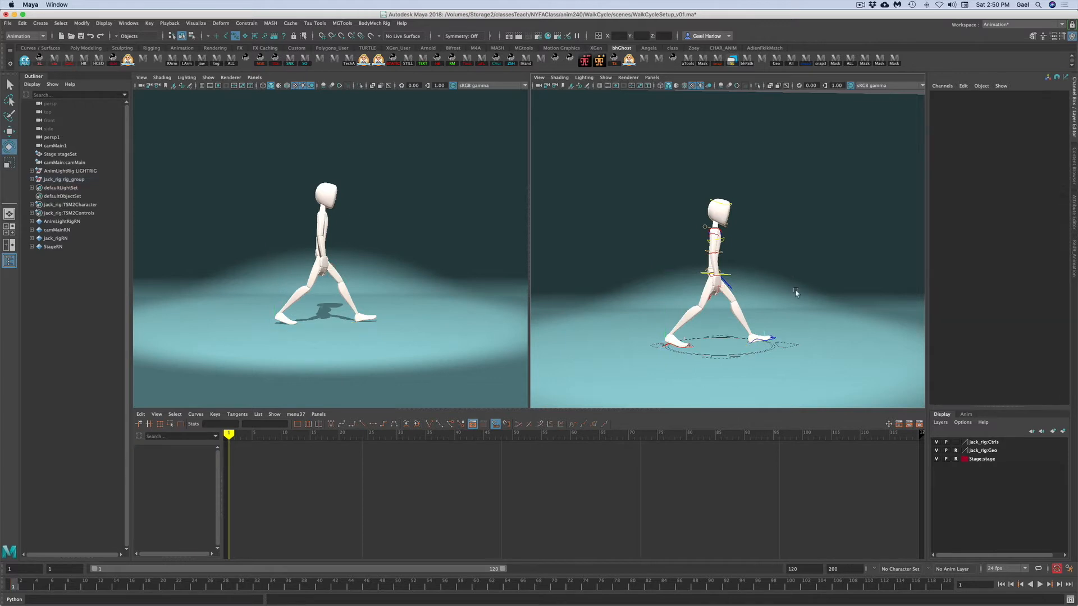
- Rotate the right upper arm control to swing the right arm forward
{"action": "mouse_move", "coordinate": [828, 325]}
{"action": "left_mouse_down", "text": "alt"}
{"action": "mouse_move", "coordinate": [754, 335]}
{"action": "mouse_move", "coordinate": [834, 328]}
{"action": "left_mouse_up", "text": "alt"}
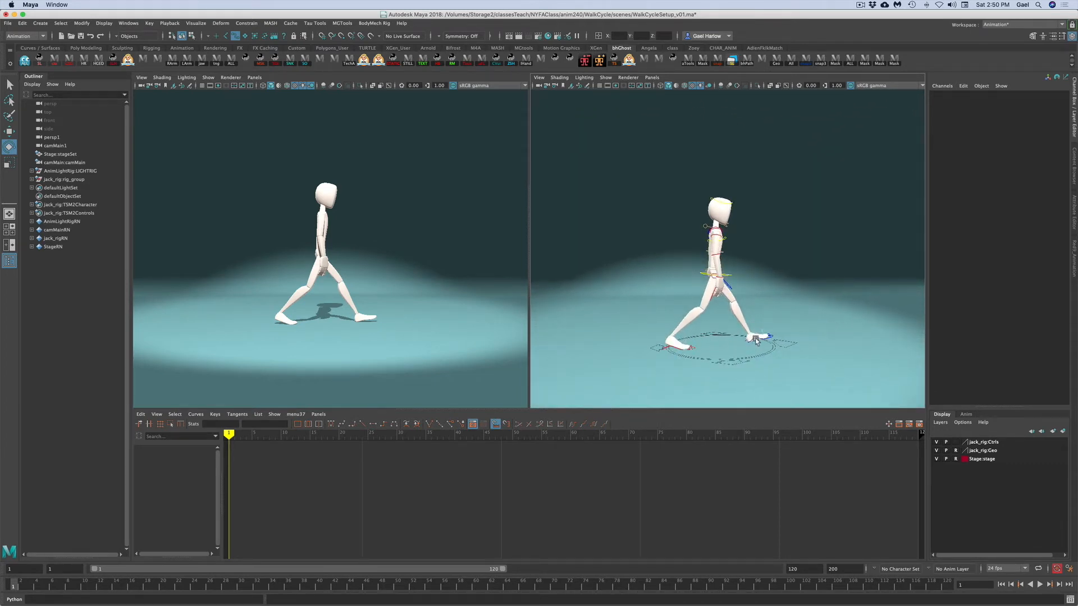
{"action": "mouse_move", "coordinate": [773, 285]}
{"action": "left_mouse_down", "text": "alt"}
{"action": "mouse_move", "coordinate": [787, 287]}
{"action": "mouse_move", "coordinate": [747, 286]}
{"action": "mouse_move", "coordinate": [786, 293]}
{"action": "left_mouse_up", "text": "alt"}
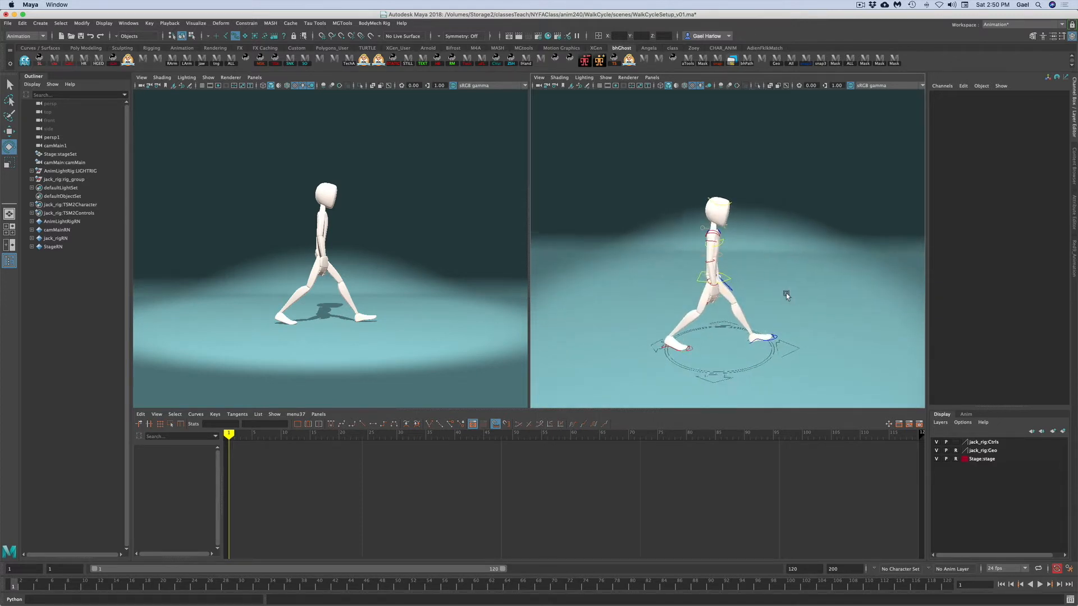
{"action": "scroll", "coordinate": [786, 293], "scroll_direction": "up", "scroll_amount": 5}
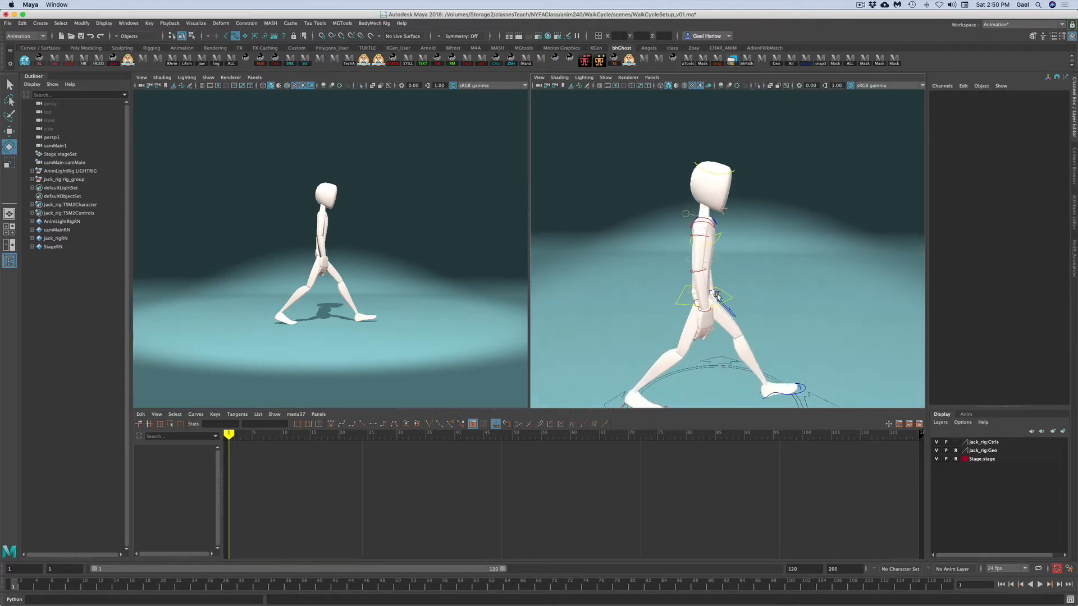
{"action": "left_click", "coordinate": [700, 236]}
{"action": "left_click", "coordinate": [1025, 114]}
{"action": "middle_click_drag", "start_coordinate": [739, 331], "coordinate": [734, 329]}
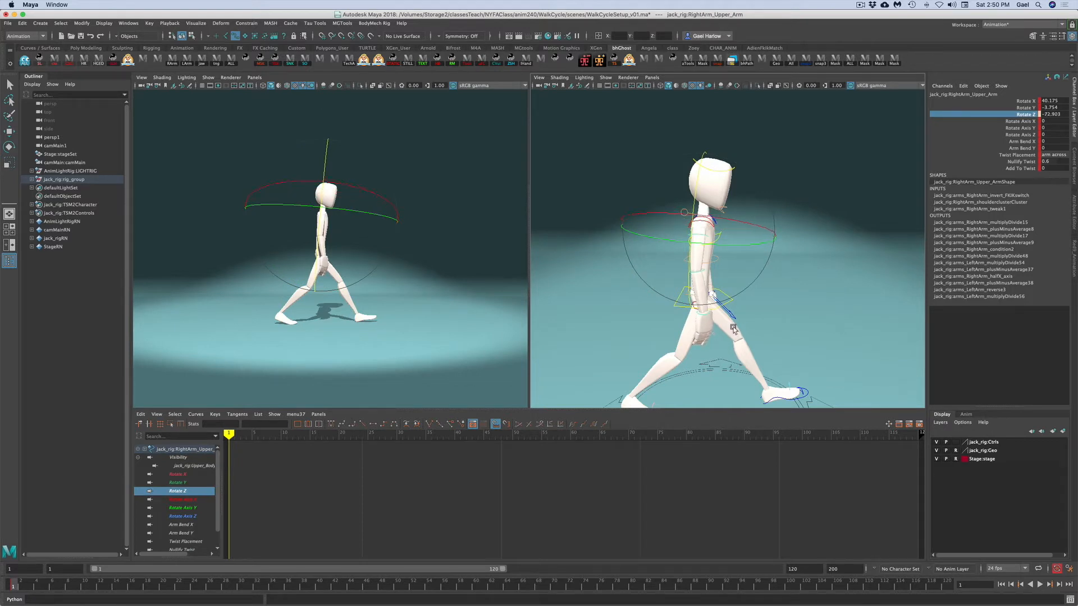
{"action": "left_click", "coordinate": [1005, 107]}
{"action": "left_click_drag", "start_coordinate": [741, 224], "coordinate": [701, 263]}
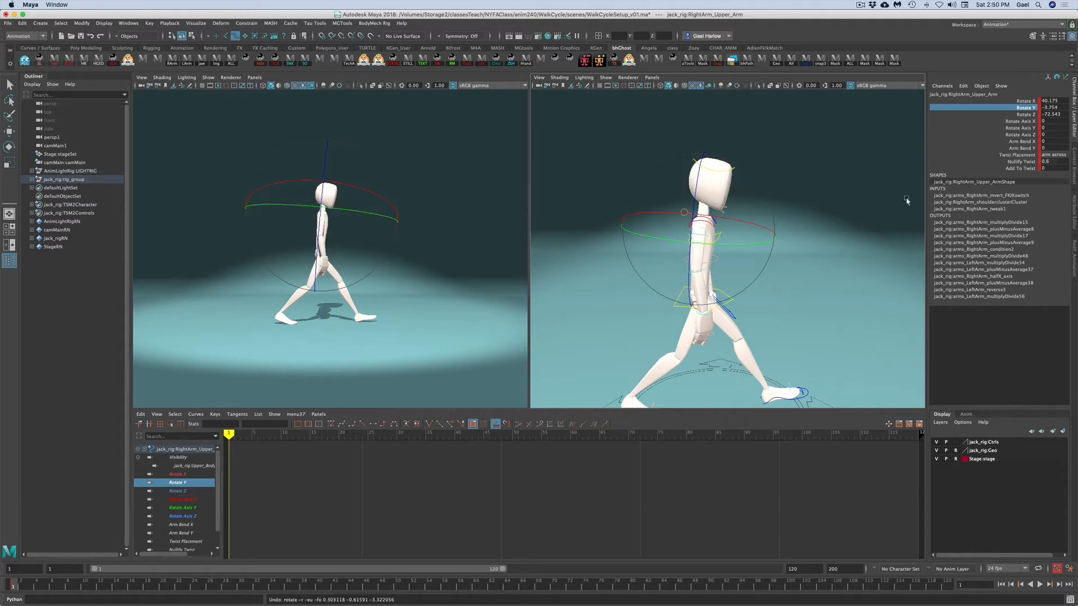
{"action": "key", "text": "e"}
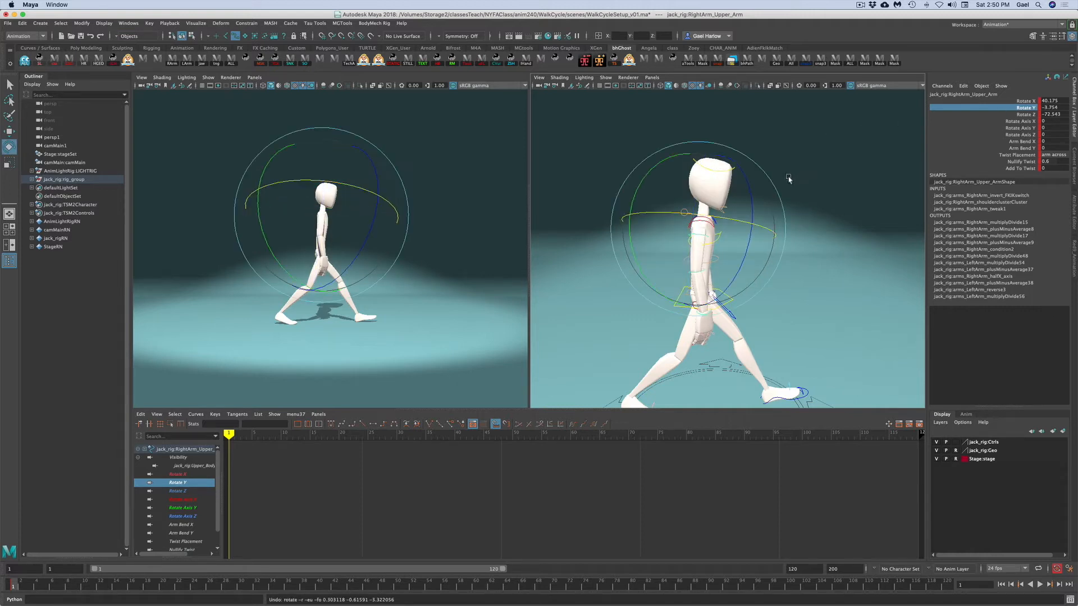
{"action": "left_click_drag", "start_coordinate": [715, 318], "coordinate": [741, 313]}
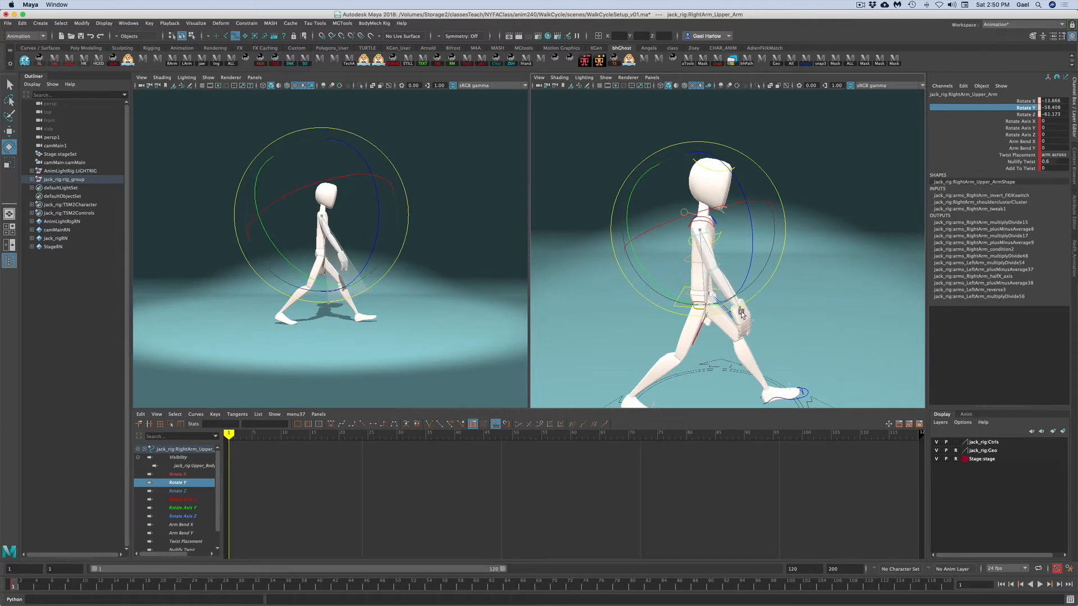
{"action": "left_click", "coordinate": [842, 314]}
- Bend the right elbow by rotating the lower arm control to about -46.5 in Rotate Y
{"action": "left_click", "coordinate": [715, 273]}
{"action": "left_click_drag", "start_coordinate": [676, 327], "coordinate": [724, 345]}
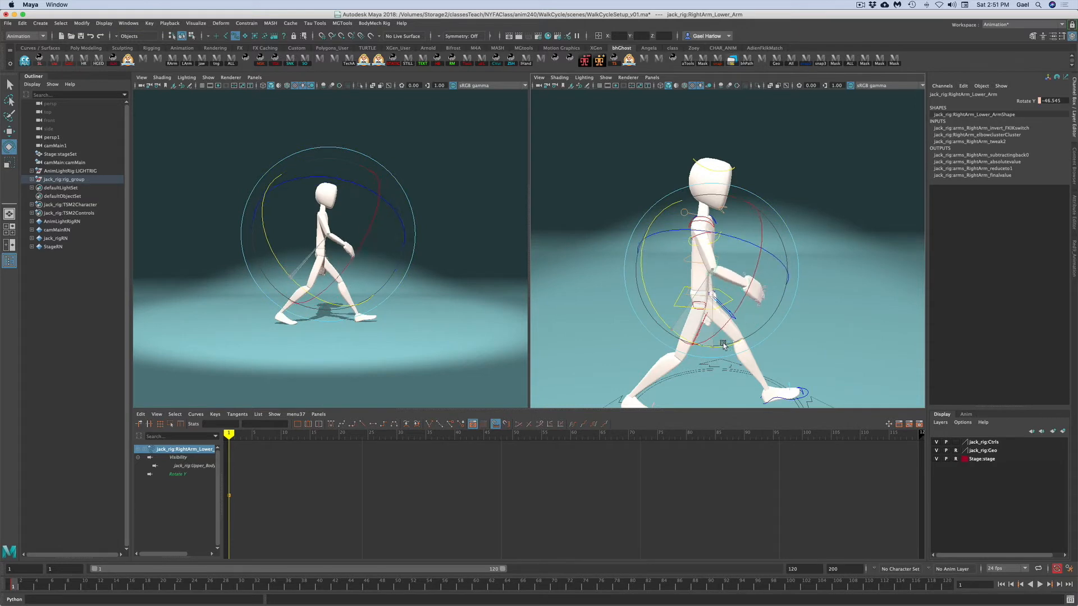
{"action": "left_click", "coordinate": [777, 308]}
- Rotate the right hand control to adjust the wrist angle
{"action": "left_click", "coordinate": [749, 279]}
{"action": "left_click_drag", "start_coordinate": [804, 280], "coordinate": [751, 222]}
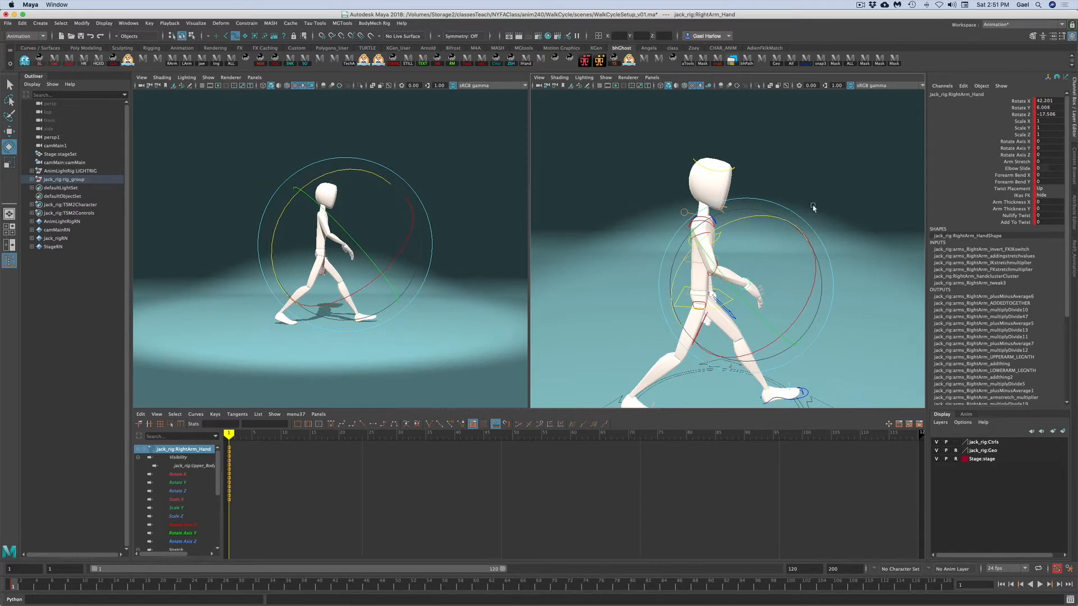
{"action": "left_click", "coordinate": [813, 208]}
{"action": "left_click", "coordinate": [702, 214]}
{"action": "left_click_drag", "start_coordinate": [701, 214], "coordinate": [707, 213]}
{"action": "left_click_drag", "start_coordinate": [828, 311], "coordinate": [734, 305], "text": "alt"}
{"action": "mouse_move", "coordinate": [831, 306]}
{"action": "left_mouse_down", "text": "alt"}
{"action": "mouse_move", "coordinate": [798, 308]}
{"action": "mouse_move", "coordinate": [826, 305]}
{"action": "left_mouse_up", "text": "alt"}
{"action": "left_click", "coordinate": [735, 245]}
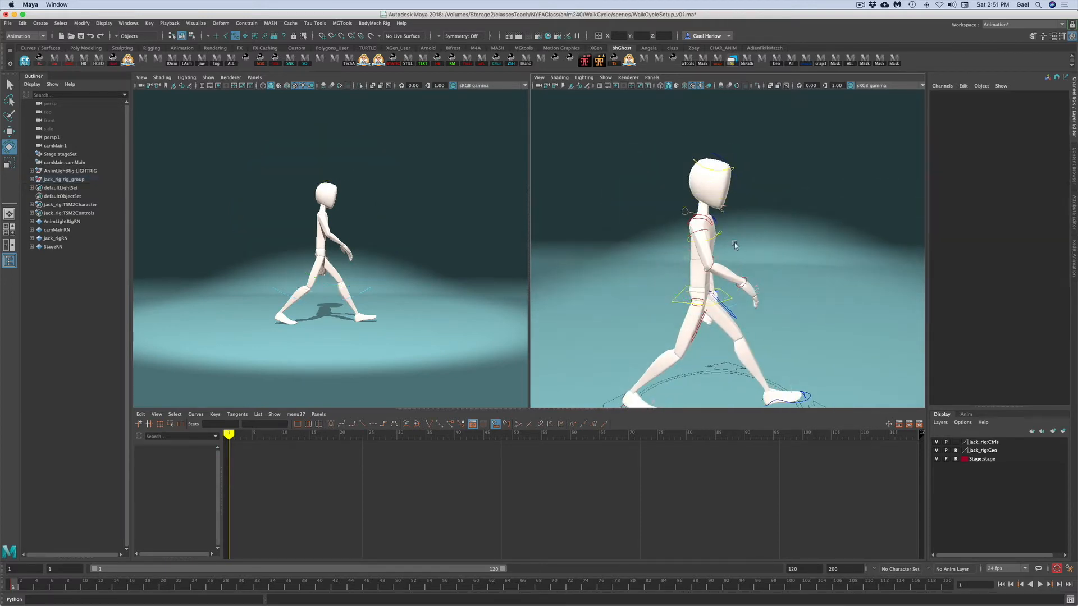
- Select the right shoulder control and rotate it to drop the shoulder
{"action": "left_click", "coordinate": [709, 223]}
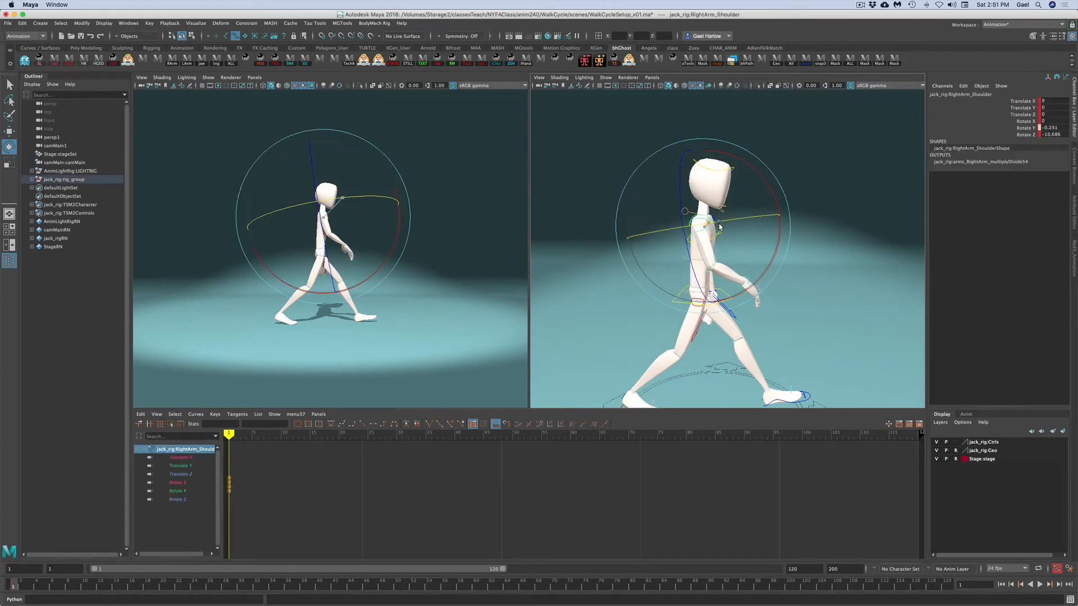
{"action": "left_click_drag", "start_coordinate": [755, 290], "coordinate": [754, 287]}
{"action": "left_click", "coordinate": [823, 296]}
{"action": "left_click_drag", "start_coordinate": [823, 296], "coordinate": [693, 293], "text": "alt"}
- Select the left shoulder control and rotate it to adjust the left shoulder
{"action": "left_click", "coordinate": [724, 224]}
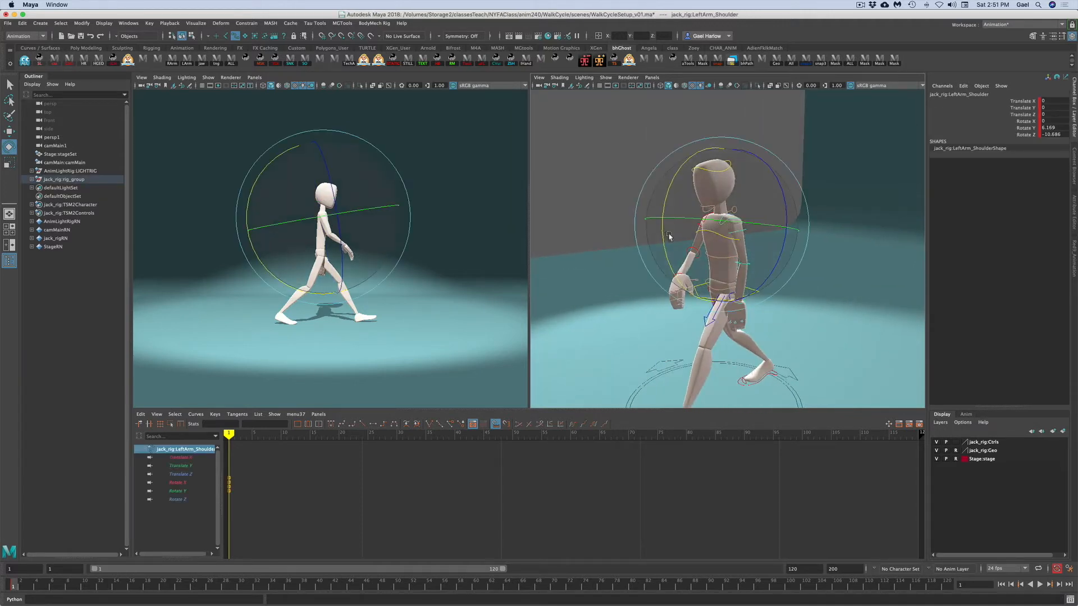
{"action": "left_click_drag", "start_coordinate": [666, 242], "coordinate": [666, 244]}
{"action": "left_click_drag", "start_coordinate": [750, 226], "coordinate": [762, 228]}
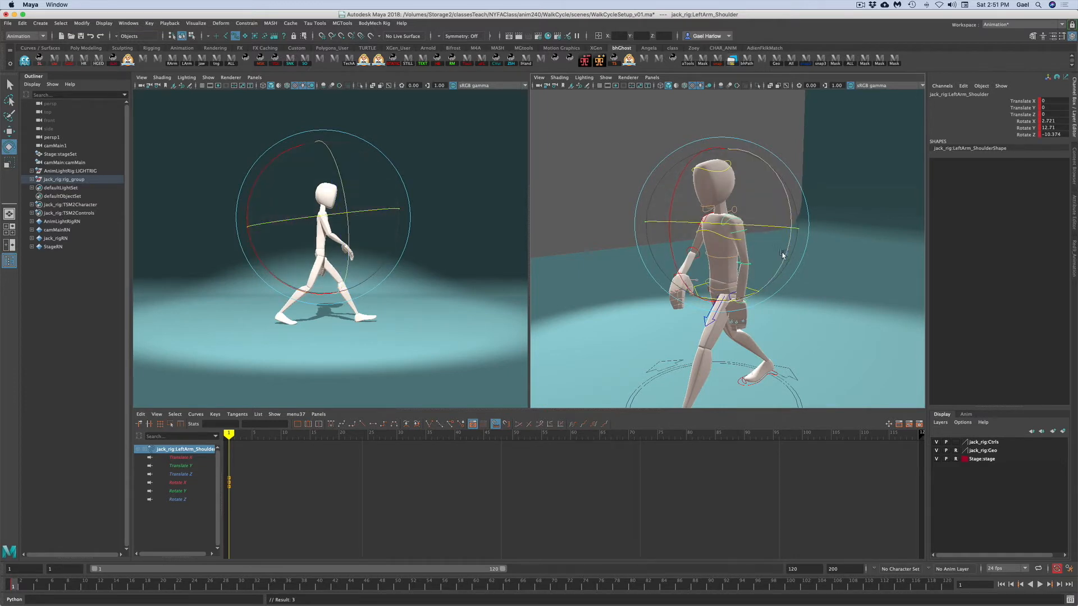
{"action": "left_click", "coordinate": [823, 280]}
{"action": "left_click", "coordinate": [736, 232]}
{"action": "left_click_drag", "start_coordinate": [829, 314], "coordinate": [778, 178], "text": "alt"}
{"action": "left_click", "coordinate": [840, 255]}
{"action": "left_click_drag", "start_coordinate": [822, 314], "coordinate": [738, 303], "text": "alt"}
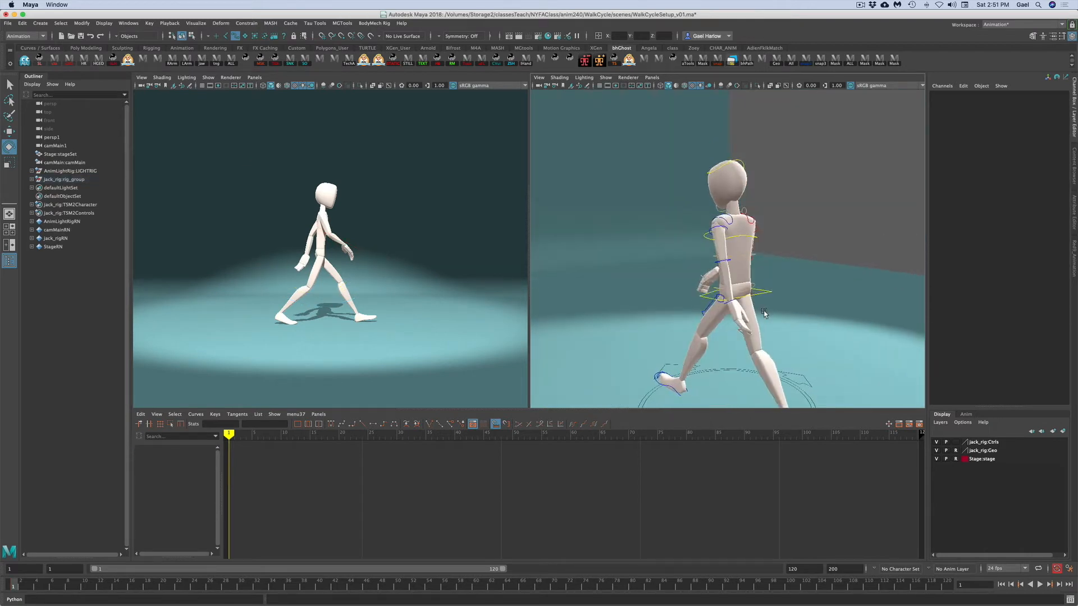
- Rotate the left upper arm control to swing the left arm backward
{"action": "left_click", "coordinate": [714, 225]}
{"action": "mouse_move", "coordinate": [751, 194]}
{"action": "left_mouse_down"}
{"action": "mouse_move", "coordinate": [757, 204]}
{"action": "mouse_move", "coordinate": [740, 211]}
{"action": "left_mouse_up"}
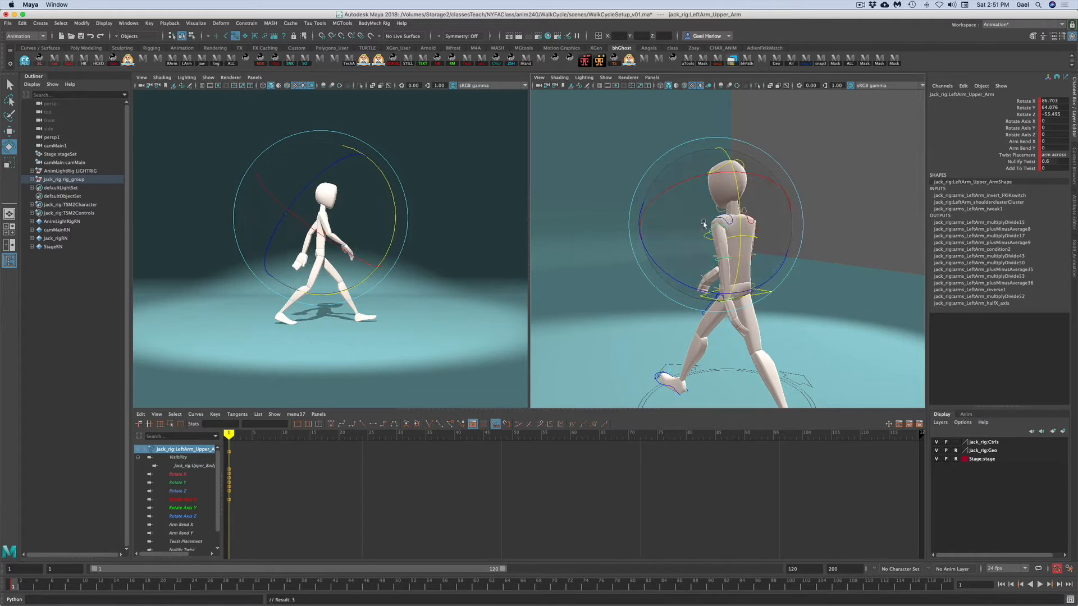
{"action": "left_click_drag", "start_coordinate": [646, 245], "coordinate": [639, 241]}
{"action": "left_click", "coordinate": [812, 338]}
{"action": "left_click_drag", "start_coordinate": [816, 339], "coordinate": [847, 313], "text": "alt"}
{"action": "right_click_drag", "start_coordinate": [847, 312], "coordinate": [751, 308], "text": "alt"}
{"action": "left_click_drag", "start_coordinate": [751, 309], "coordinate": [801, 310], "text": "alt"}
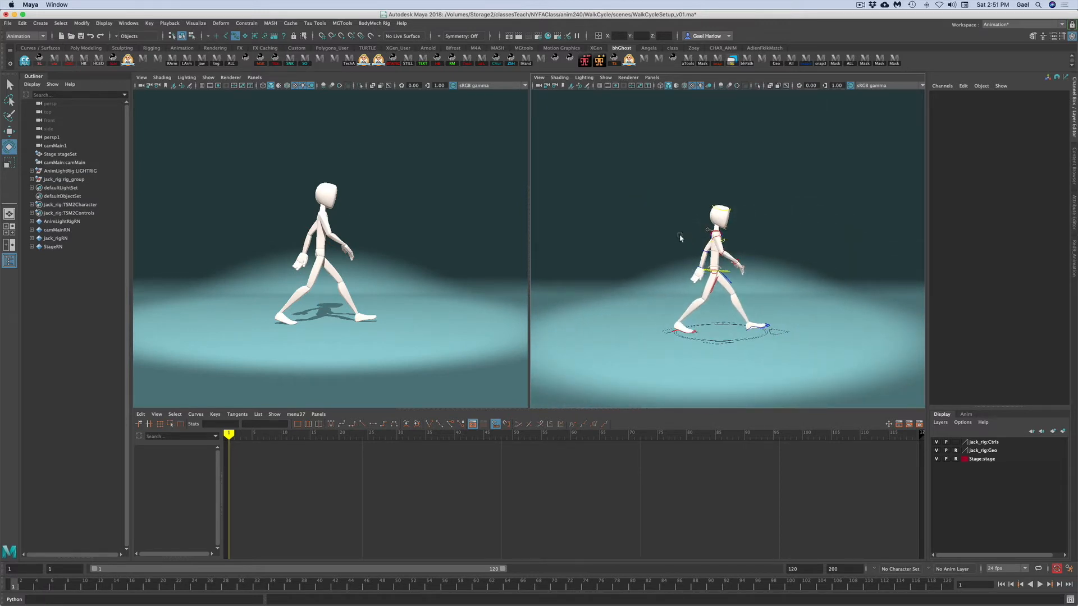
- Select all the character's controls and set a key for the contact pose
{"action": "left_click_drag", "start_coordinate": [639, 179], "coordinate": [810, 370]}
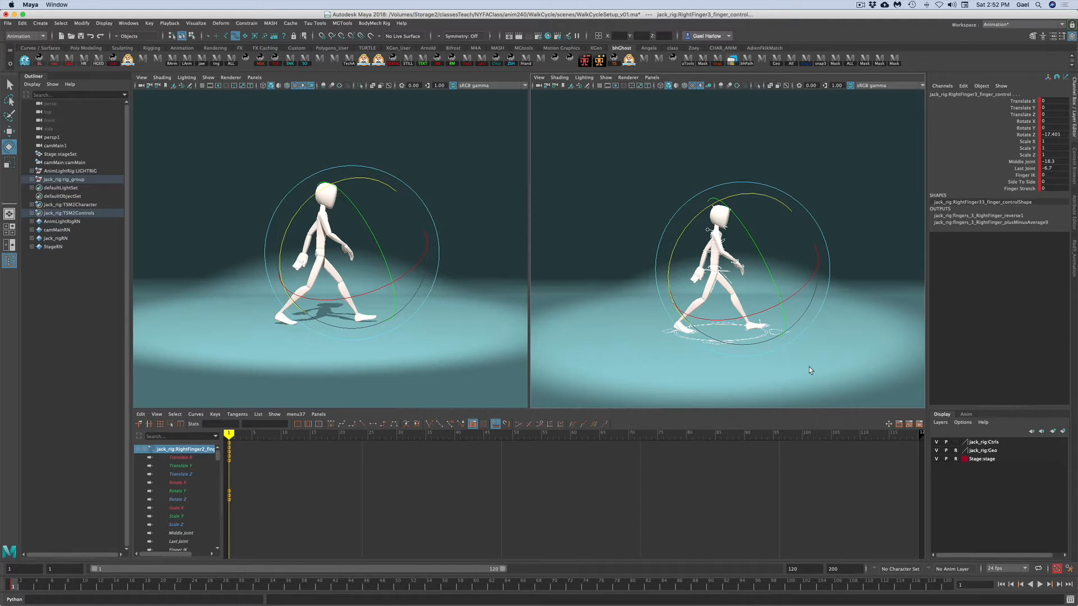
{"action": "key", "text": "s"}
{"action": "key", "text": "f"}
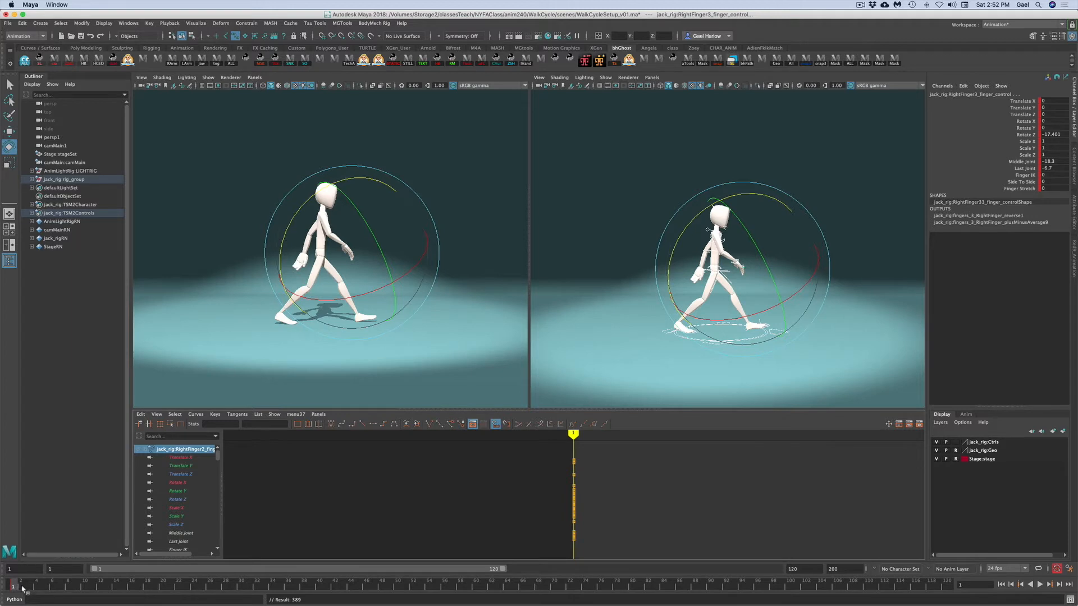
- Move to frame 11 while holding the current pose and key it there
{"action": "left_click_drag", "start_coordinate": [20, 587], "coordinate": [168, 592]}
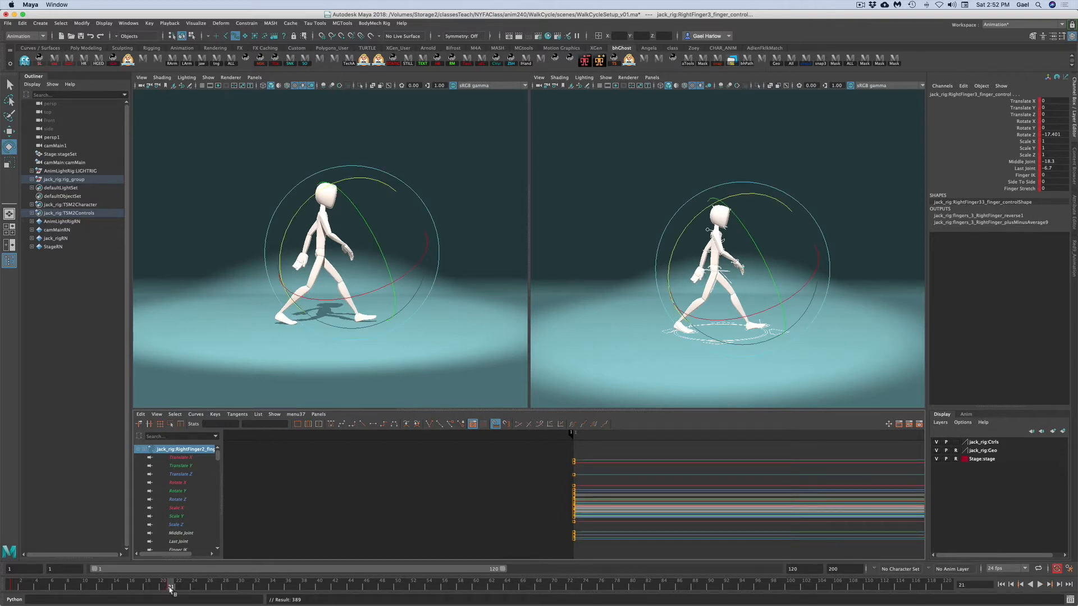
{"action": "mouse_move", "coordinate": [12, 589]}
{"action": "left_mouse_down"}
{"action": "mouse_move", "coordinate": [195, 589]}
{"action": "mouse_move", "coordinate": [171, 589]}
{"action": "left_mouse_up"}
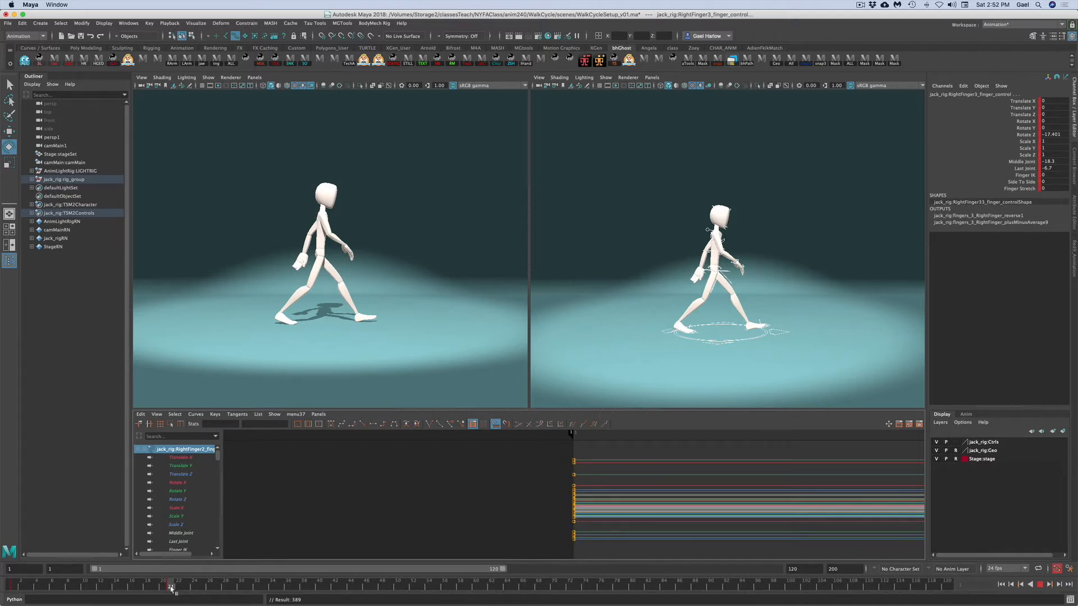
{"action": "left_click_drag", "start_coordinate": [171, 590], "coordinate": [94, 586]}
{"action": "left_click_drag", "start_coordinate": [93, 589], "coordinate": [93, 589]}
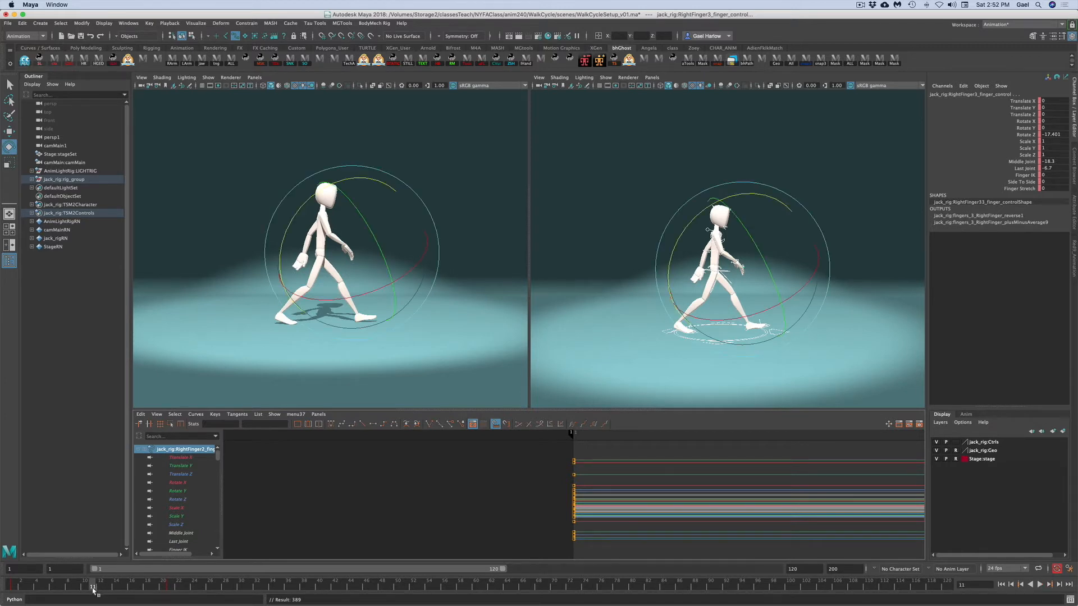
{"action": "key", "text": "s"}
- Select the right leg IK control and move it forward to about 7.1 in Translate Z
{"action": "left_click", "coordinate": [713, 372]}
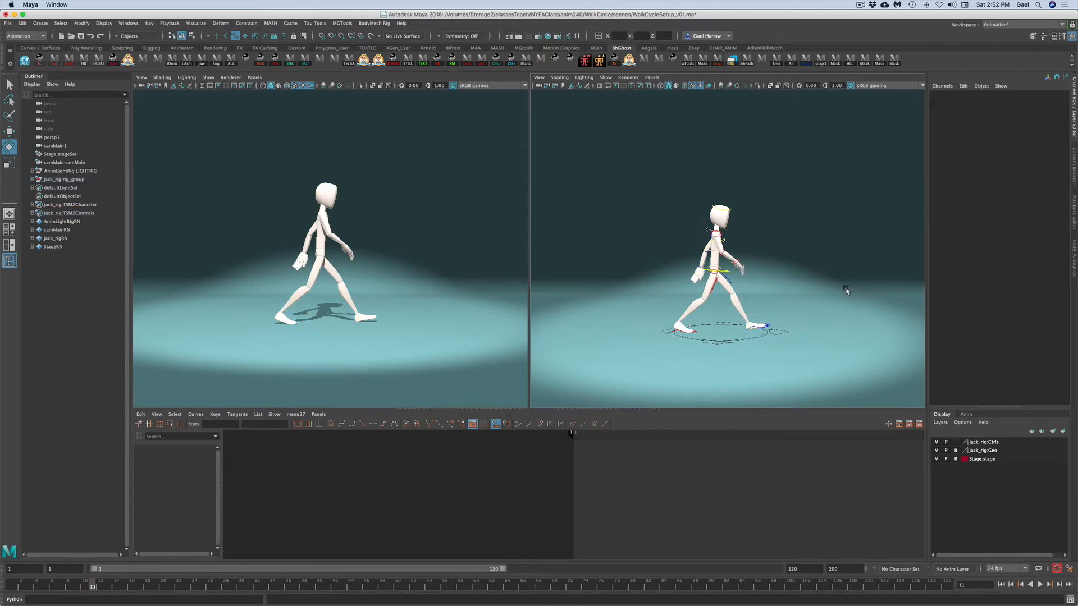
{"action": "left_click", "coordinate": [696, 336]}
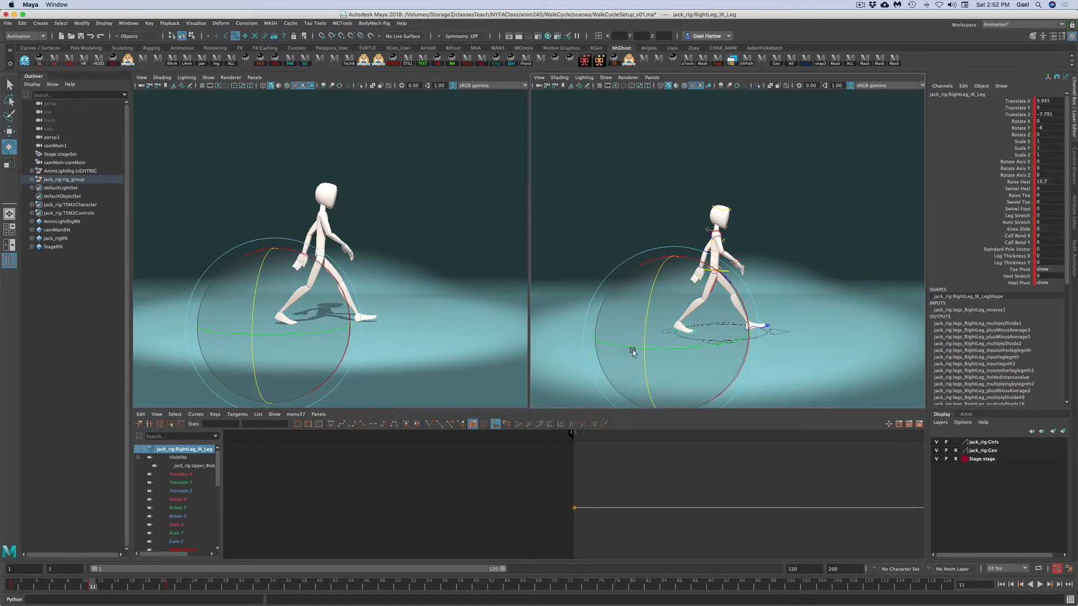
{"action": "key", "text": "w"}
{"action": "left_click_drag", "start_coordinate": [685, 354], "coordinate": [688, 355], "text": "alt"}
{"action": "right_click_drag", "start_coordinate": [688, 355], "coordinate": [742, 369], "text": "alt"}
{"action": "middle_click_drag", "start_coordinate": [742, 369], "coordinate": [741, 340], "text": "alt"}
{"action": "left_click_drag", "start_coordinate": [741, 339], "coordinate": [837, 338], "text": "alt"}
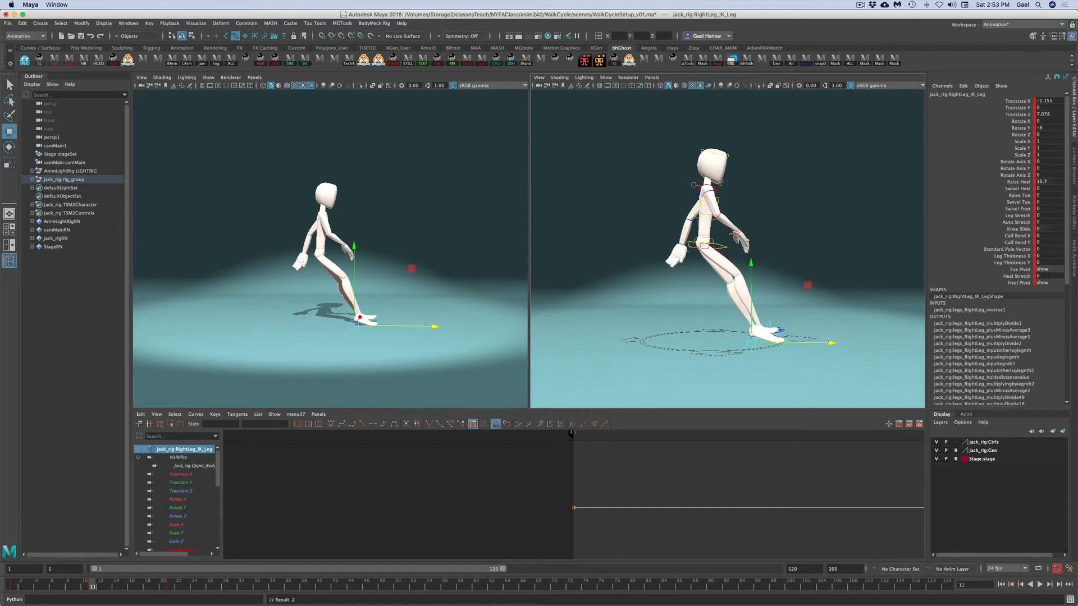
- Set the right leg's Raise Heel to 0 and rotate the foot to about -21.3 in Rotate X
{"action": "double_click", "coordinate": [1049, 182]}
{"action": "key", "text": "Return"}
{"action": "left_click", "coordinate": [1018, 121]}
{"action": "key", "text": "e"}
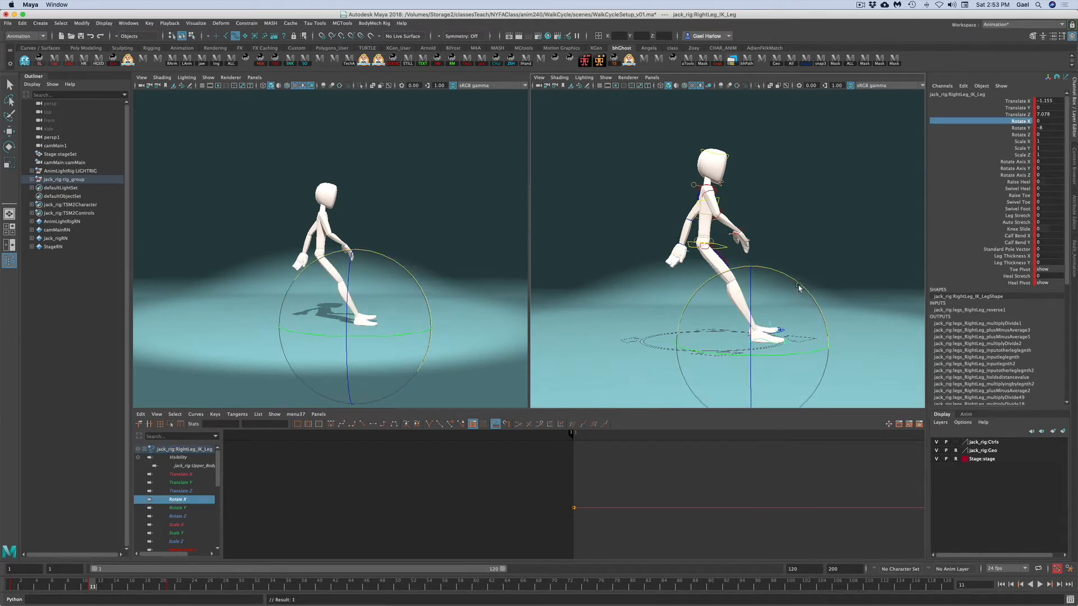
{"action": "left_click_drag", "start_coordinate": [795, 279], "coordinate": [769, 270]}
- Move the right leg IK control further forward to about 7.9 in Translate Z
{"action": "left_click", "coordinate": [1016, 114]}
{"action": "key", "text": "w"}
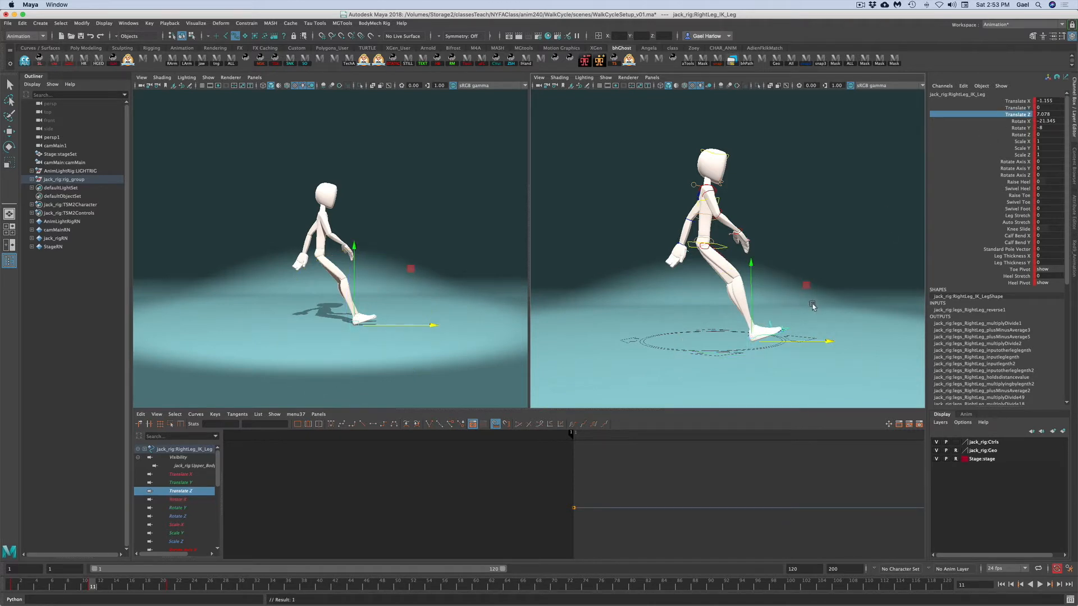
{"action": "left_click_drag", "start_coordinate": [820, 341], "coordinate": [827, 341]}
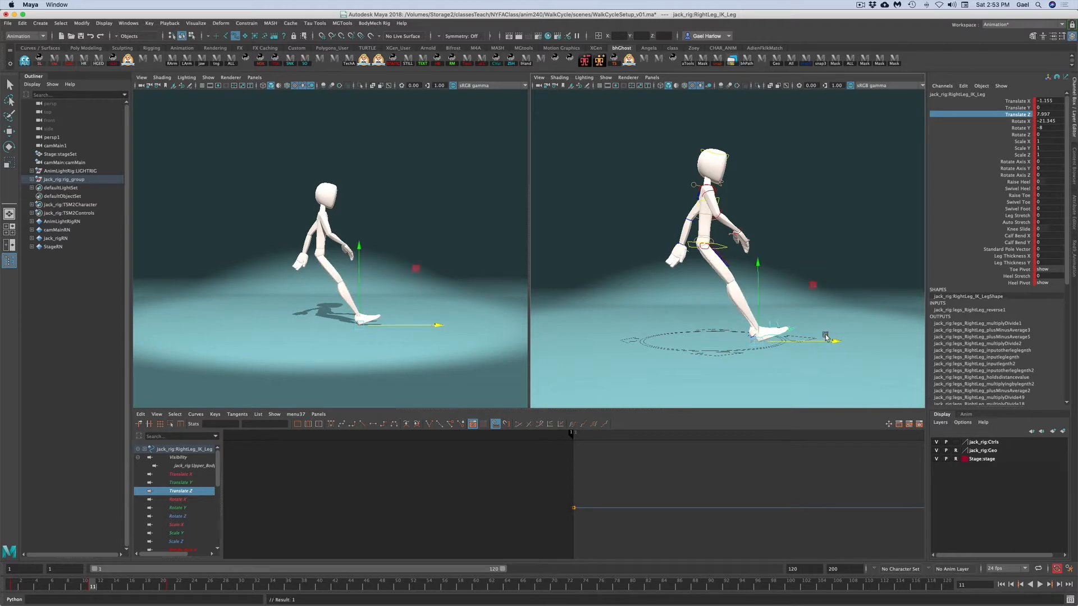
- Select the left leg IK control and move it backward to about -6.6 in Translate Z
{"action": "left_click", "coordinate": [821, 295]}
{"action": "left_click_drag", "start_coordinate": [844, 333], "coordinate": [667, 345], "text": "alt"}
{"action": "left_click", "coordinate": [678, 338]}
{"action": "left_click", "coordinate": [1002, 107]}
{"action": "left_click", "coordinate": [1009, 115]}
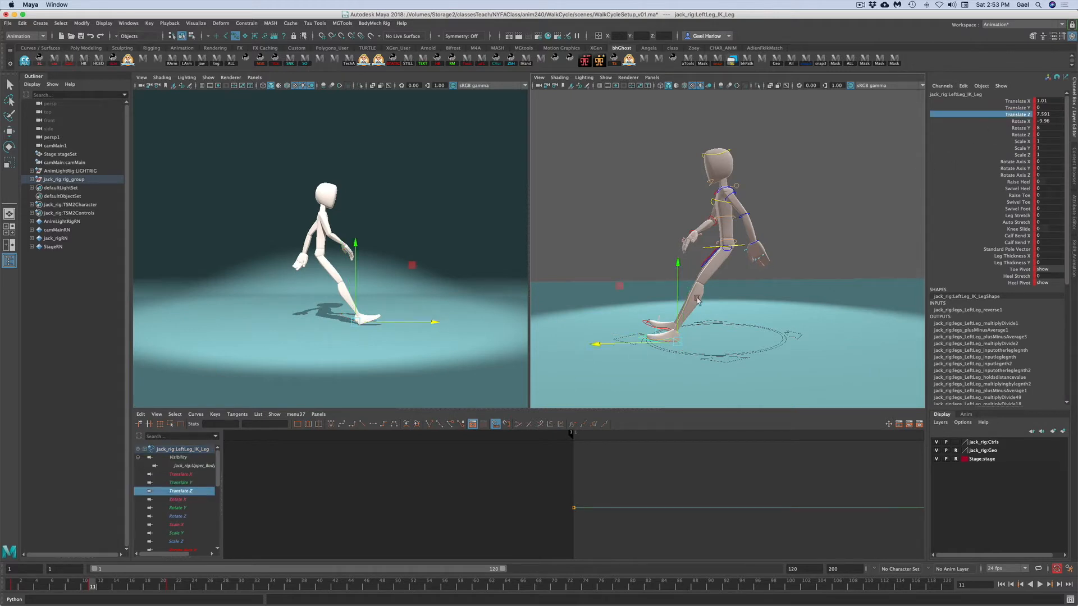
{"action": "left_click_drag", "start_coordinate": [599, 345], "coordinate": [709, 350]}
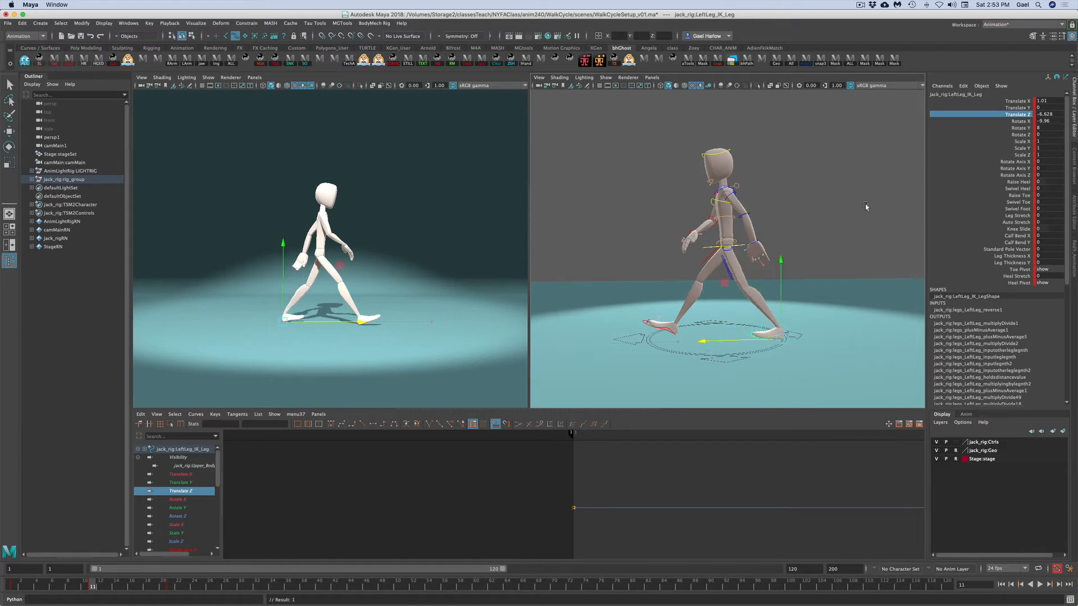
- Set the left foot's Rotate X to 0 and raise its heel to about 18.2
{"action": "double_click", "coordinate": [1058, 121]}
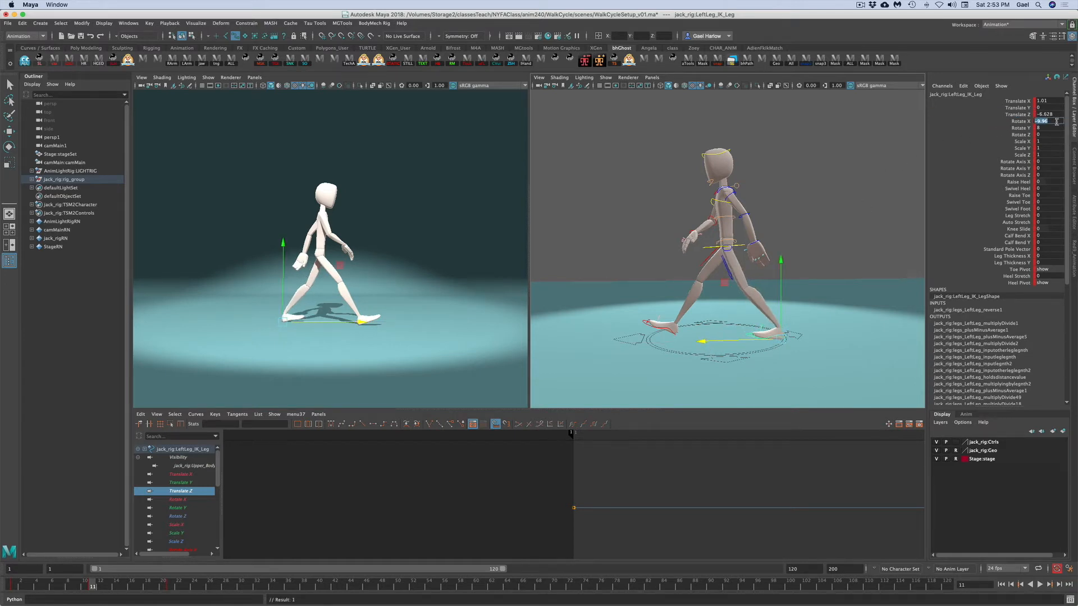
{"action": "key", "text": "Return"}
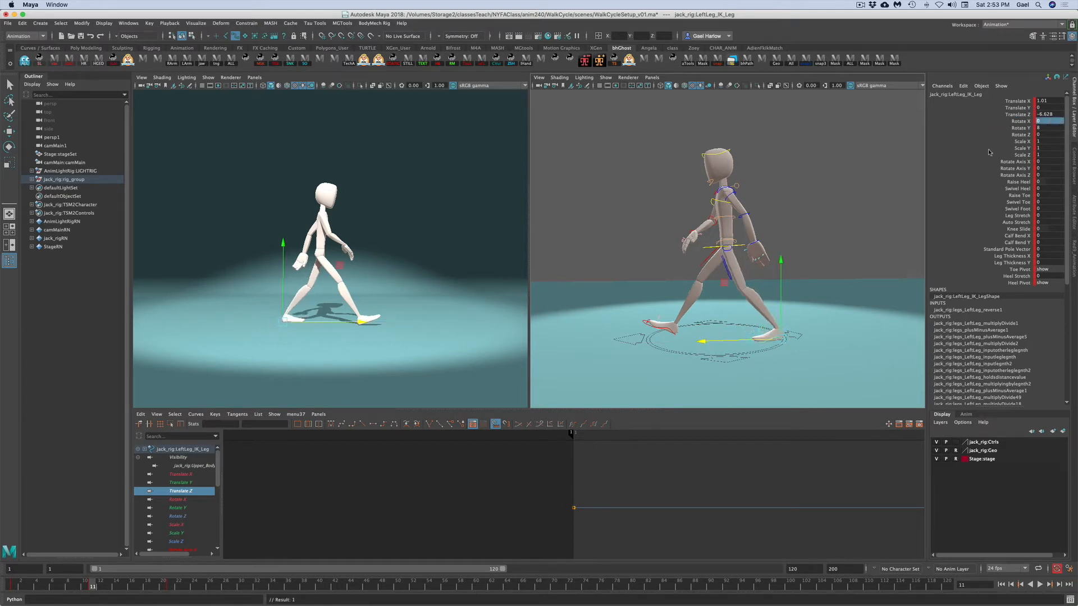
{"action": "left_click", "coordinate": [1016, 182]}
{"action": "middle_click_drag", "start_coordinate": [798, 287], "coordinate": [860, 285]}
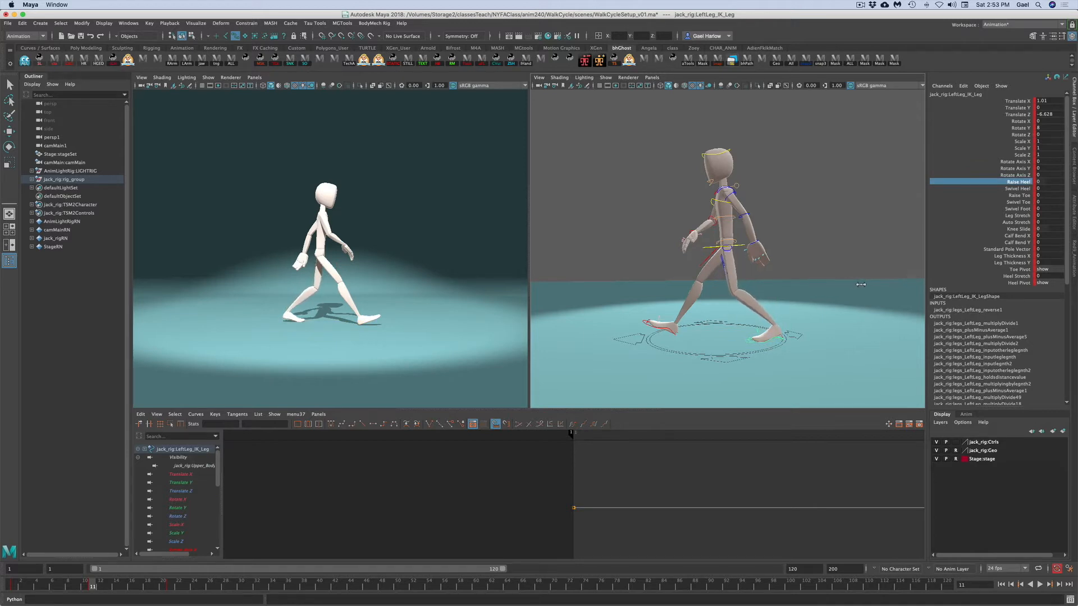
- Move the left leg IK control further back to about -8.3 in Translate Z
{"action": "left_click", "coordinate": [1011, 101]}
{"action": "left_click", "coordinate": [1010, 115]}
{"action": "left_click_drag", "start_coordinate": [700, 341], "coordinate": [713, 348]}
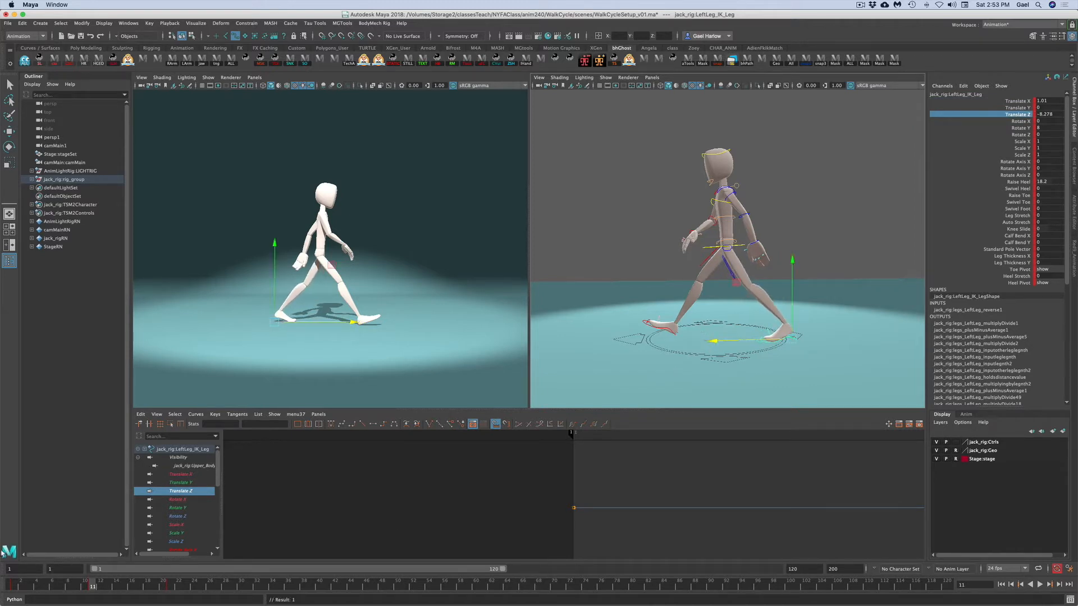
- Compare the poses at frames 1 and 11 and nudge the left leg IK control to about -8.1 in Translate Z
{"action": "left_click", "coordinate": [17, 587]}
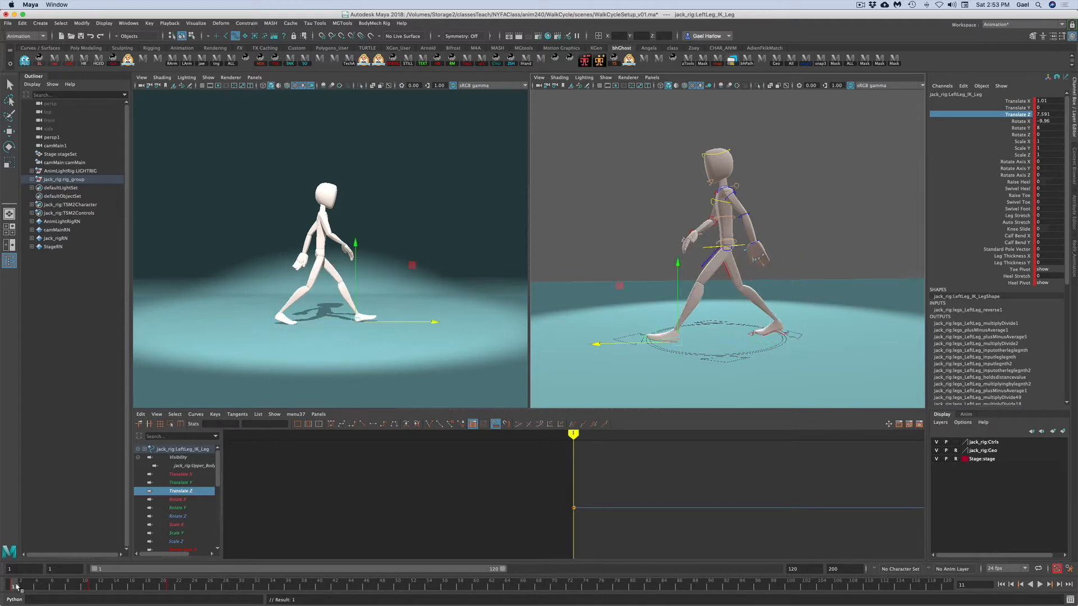
{"action": "left_click", "coordinate": [91, 587]}
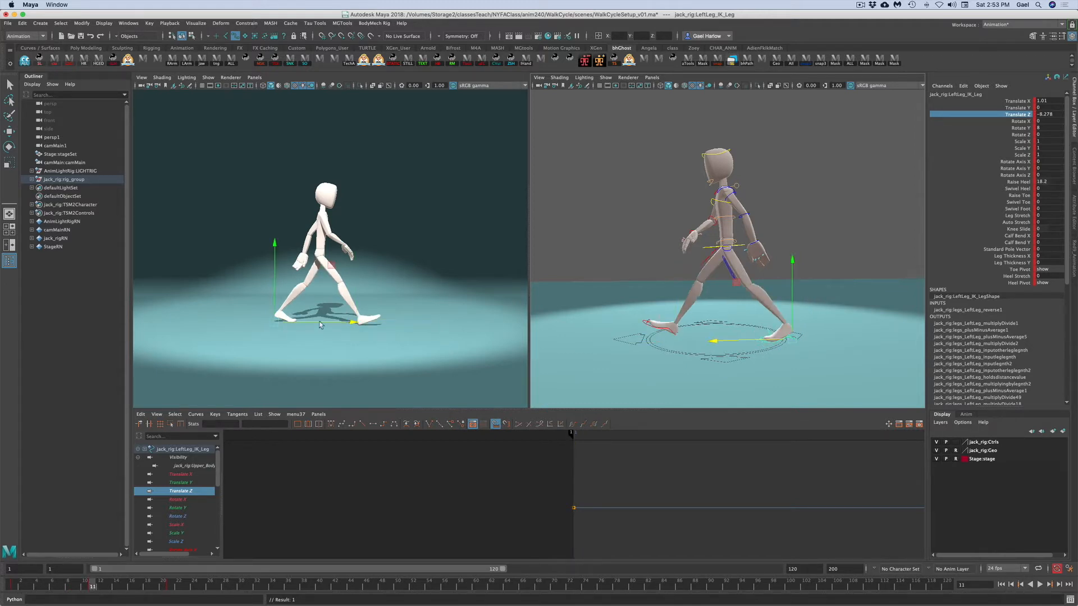
{"action": "left_click_drag", "start_coordinate": [319, 324], "coordinate": [321, 324]}
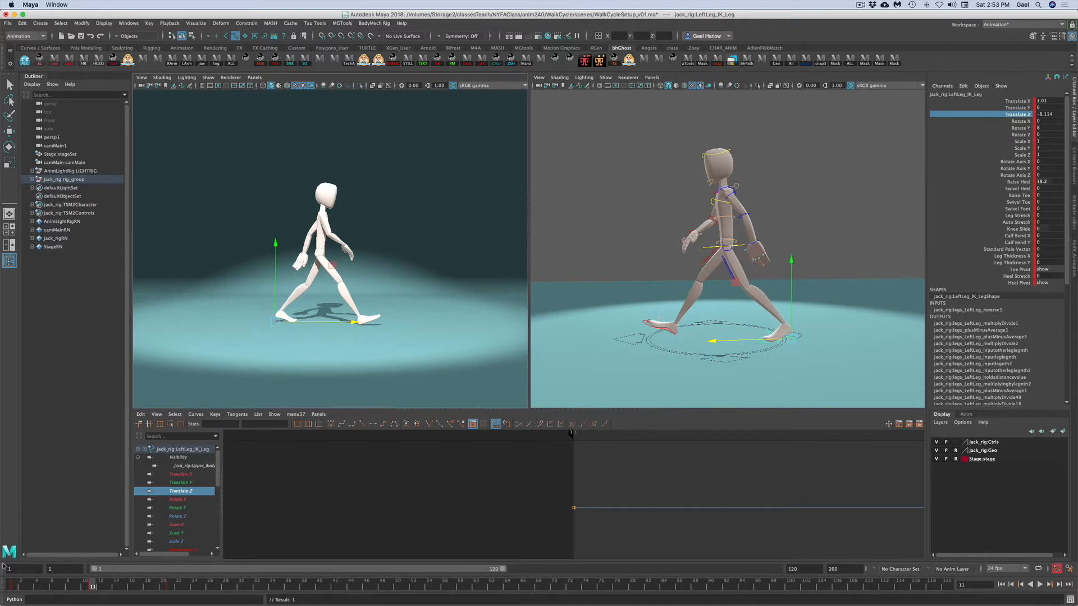
{"action": "left_click", "coordinate": [15, 587]}
{"action": "left_click", "coordinate": [92, 588]}
{"action": "left_click", "coordinate": [11, 587]}
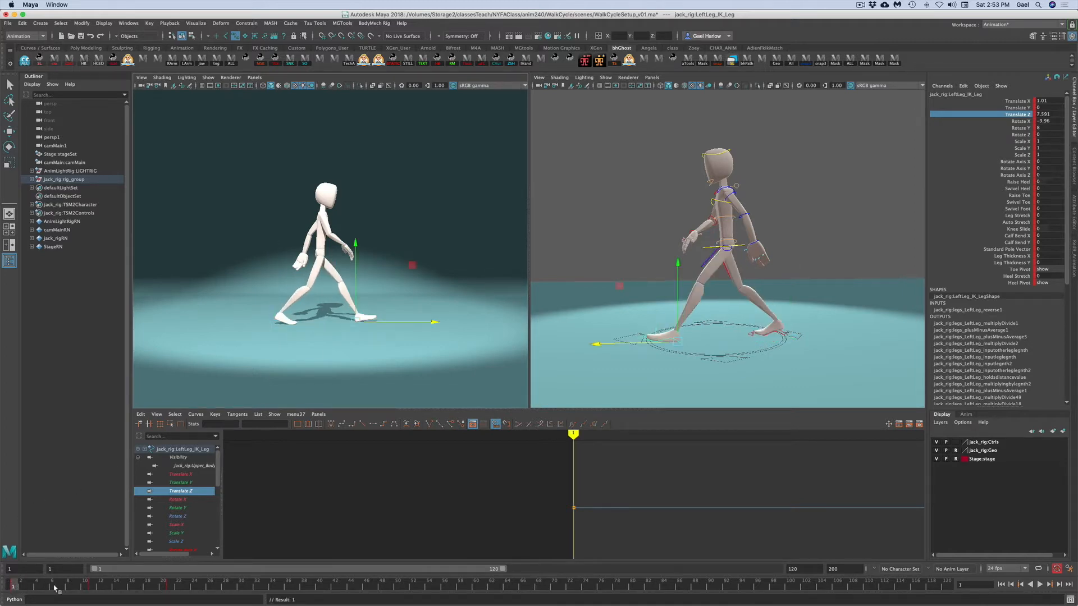
{"action": "left_click", "coordinate": [91, 587]}
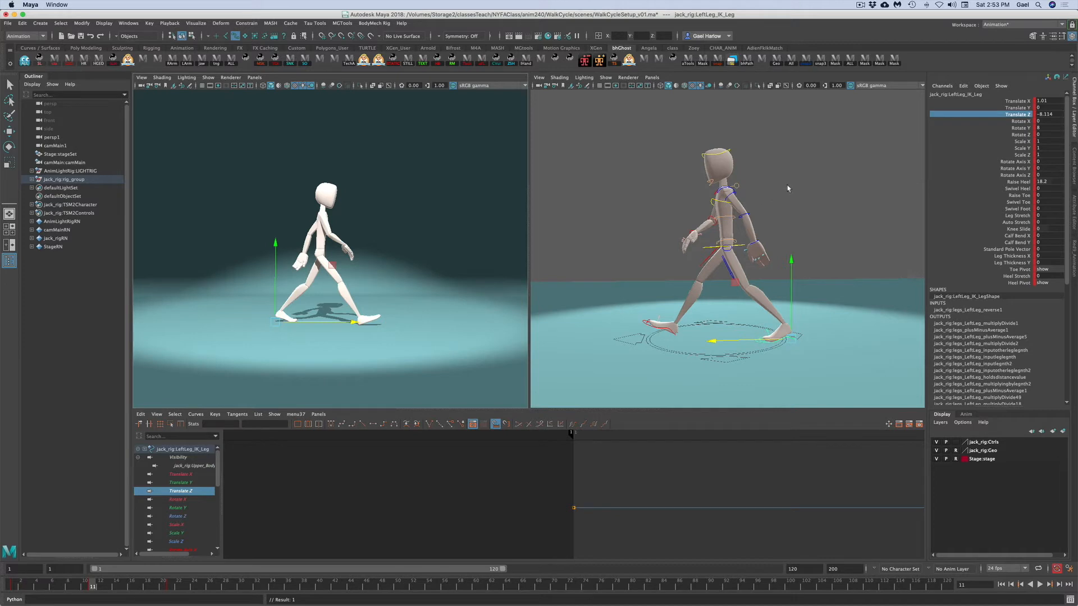
- Select the left shoulder control and rotate it slightly with the Rotate tool
{"action": "left_click", "coordinate": [706, 204]}
{"action": "left_click_drag", "start_coordinate": [692, 214], "coordinate": [723, 186], "text": "alt"}
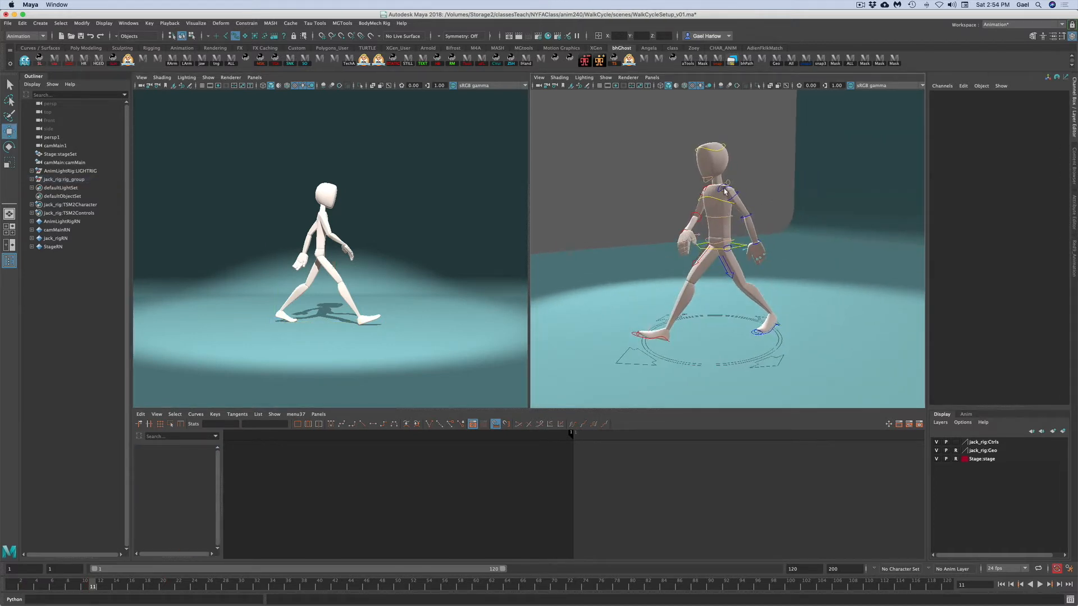
{"action": "left_click", "coordinate": [724, 191]}
{"action": "key", "text": "e"}
{"action": "left_click_drag", "start_coordinate": [769, 187], "coordinate": [760, 186]}
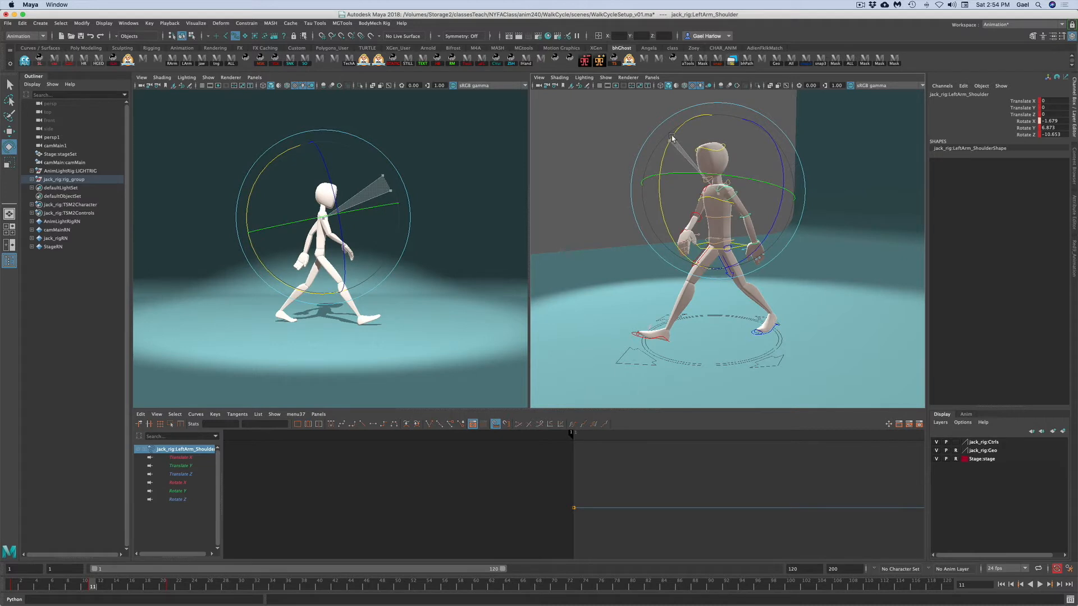
{"action": "left_click", "coordinate": [838, 163]}
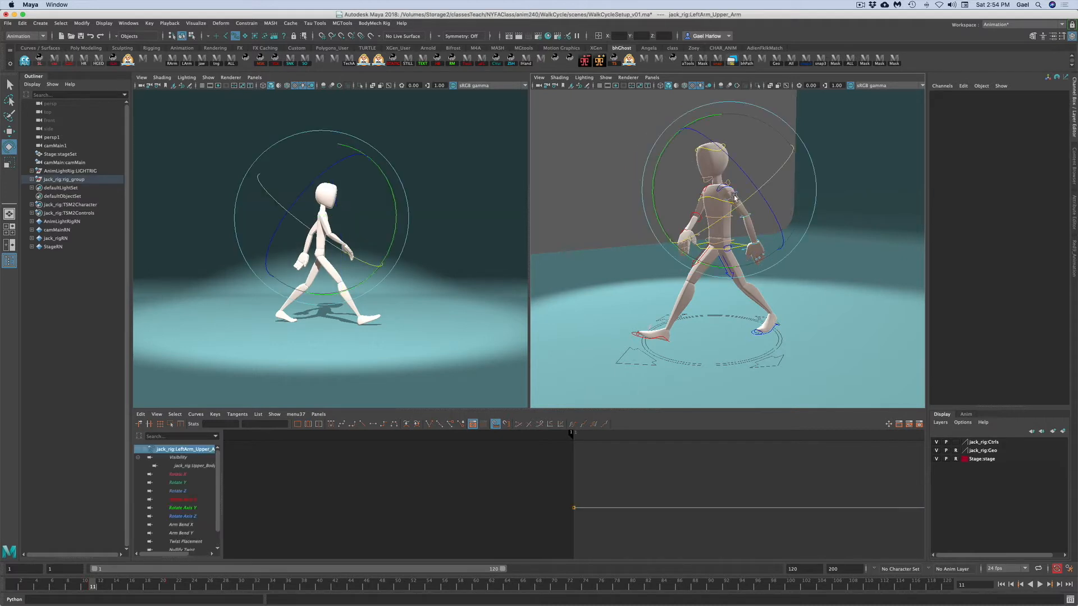
- Rotate the left upper arm control to swing the arm backward
{"action": "left_click", "coordinate": [734, 197]}
{"action": "left_click_drag", "start_coordinate": [656, 234], "coordinate": [612, 110]}
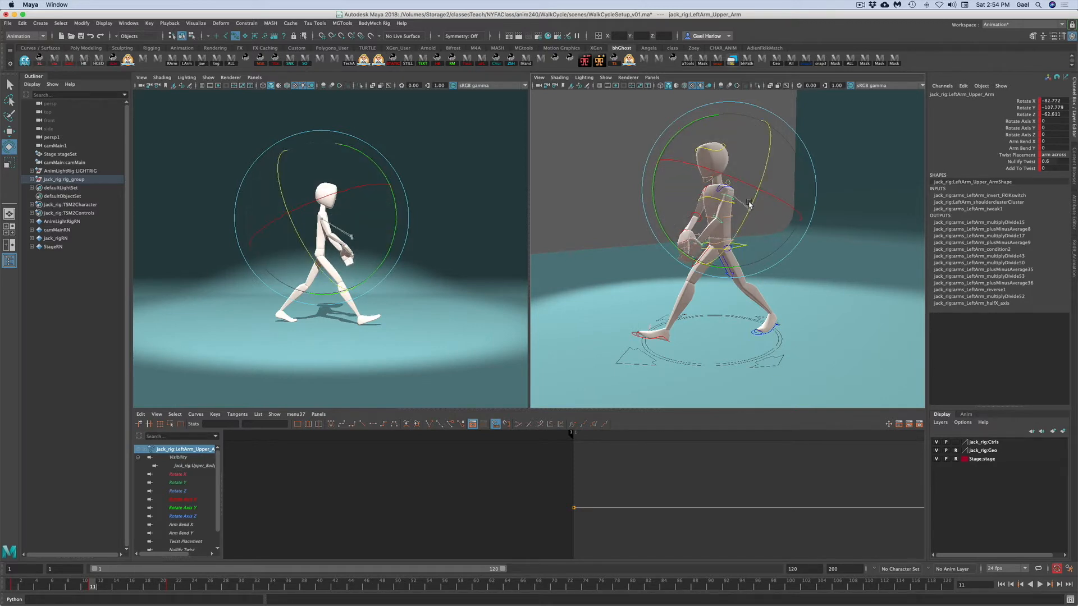
{"action": "left_click_drag", "start_coordinate": [748, 191], "coordinate": [747, 187]}
{"action": "left_click_drag", "start_coordinate": [666, 249], "coordinate": [739, 249], "text": "alt"}
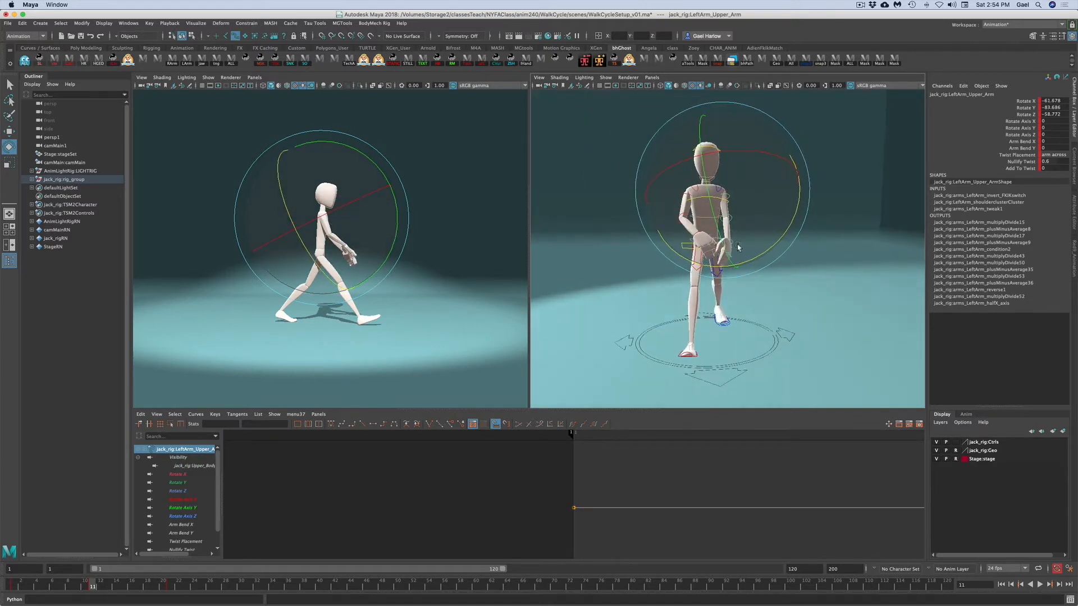
{"action": "left_click_drag", "start_coordinate": [765, 144], "coordinate": [746, 145]}
{"action": "left_click_drag", "start_coordinate": [784, 225], "coordinate": [753, 226]}
{"action": "left_click", "coordinate": [752, 226]}
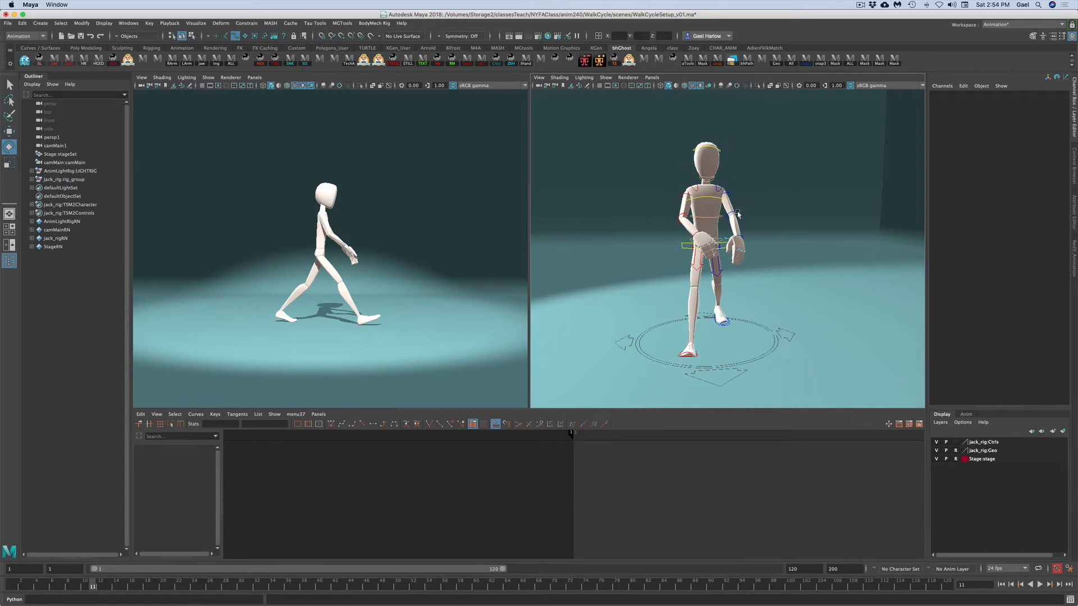
- Bend the left forearm to about -31.4 in Rotate Y
{"action": "left_click", "coordinate": [737, 213]}
{"action": "left_click_drag", "start_coordinate": [729, 260], "coordinate": [694, 250]}
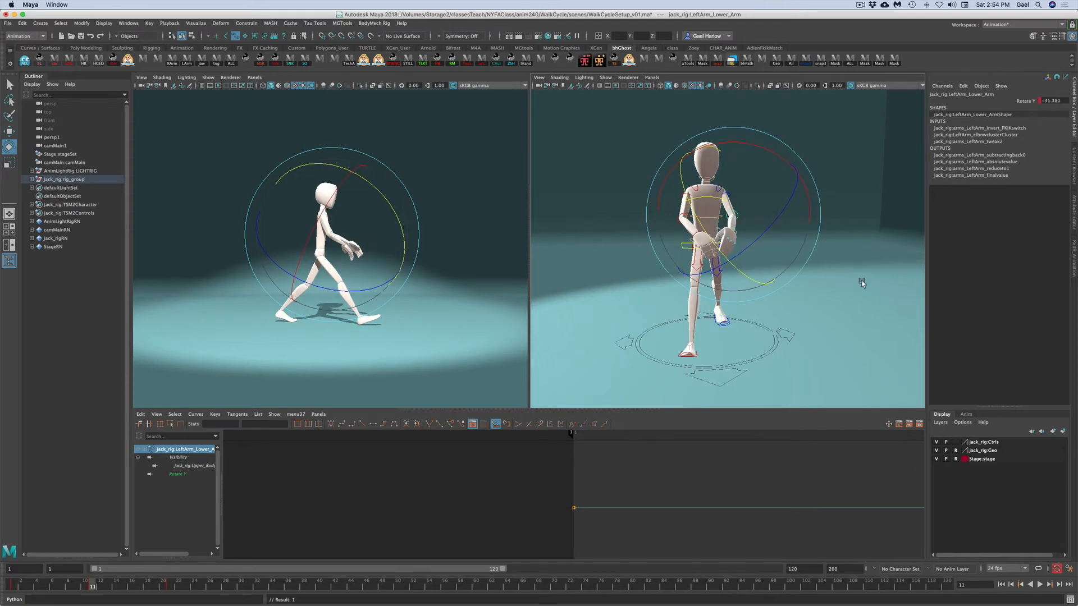
{"action": "left_click", "coordinate": [862, 284]}
- Readjust the left upper arm rotation and rotate the left hand control
{"action": "left_click", "coordinate": [683, 189]}
{"action": "left_click_drag", "start_coordinate": [682, 189], "coordinate": [687, 197]}
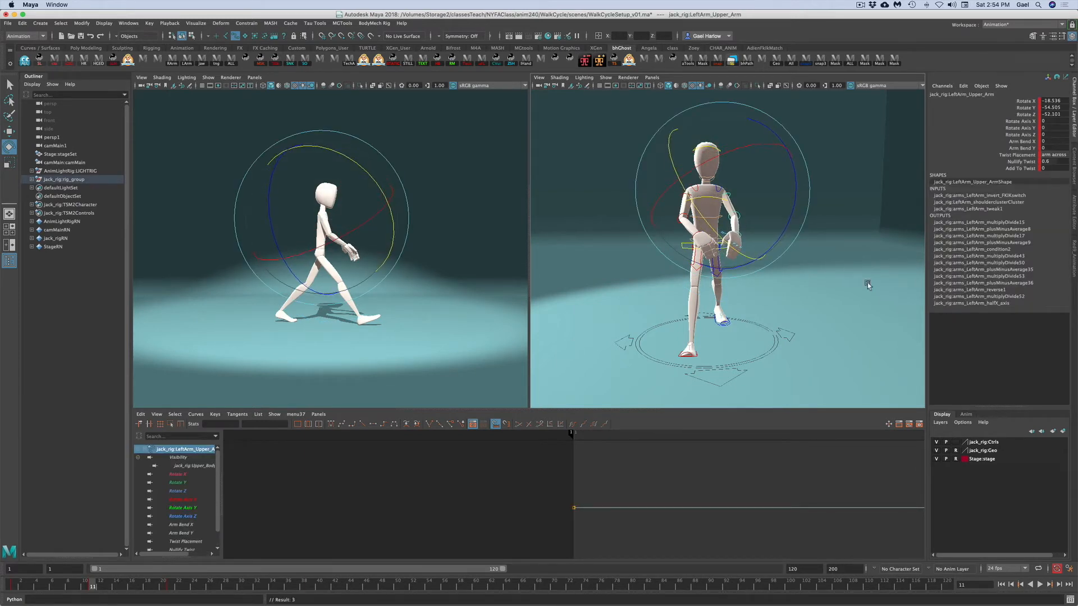
{"action": "left_click", "coordinate": [868, 282]}
{"action": "left_click", "coordinate": [738, 234]}
{"action": "left_click_drag", "start_coordinate": [759, 197], "coordinate": [696, 158]}
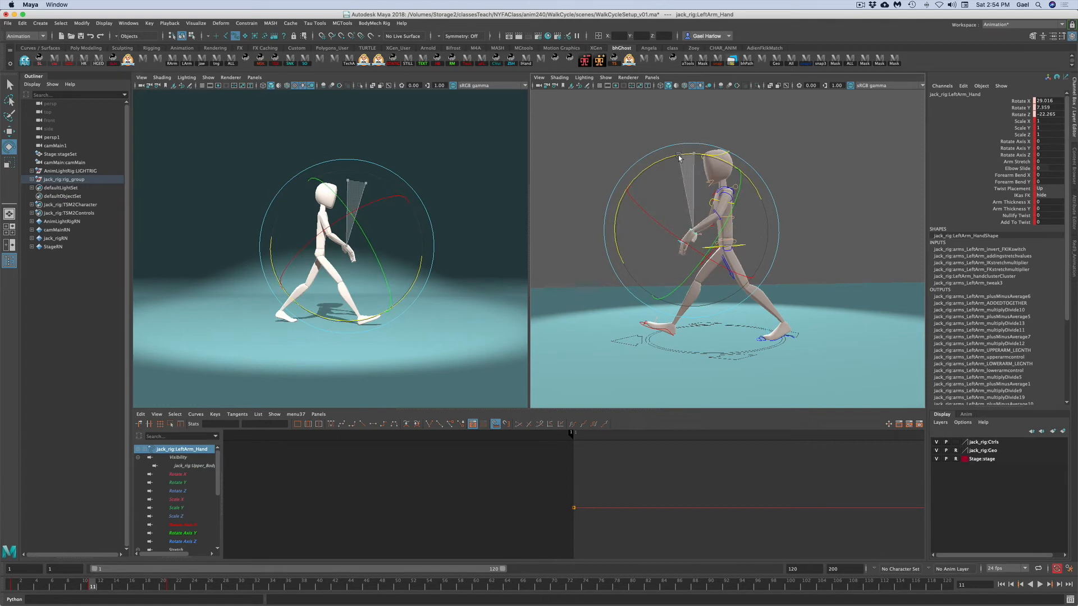
- Rotate the left upper arm further back to refine the arm swing
{"action": "left_click", "coordinate": [569, 180]}
{"action": "left_click_drag", "start_coordinate": [569, 180], "coordinate": [793, 208], "text": "alt"}
{"action": "left_click", "coordinate": [725, 193]}
{"action": "mouse_move", "coordinate": [824, 274]}
{"action": "left_mouse_down", "text": "alt"}
{"action": "mouse_move", "coordinate": [775, 282]}
{"action": "mouse_move", "coordinate": [810, 287]}
{"action": "left_mouse_up", "text": "alt"}
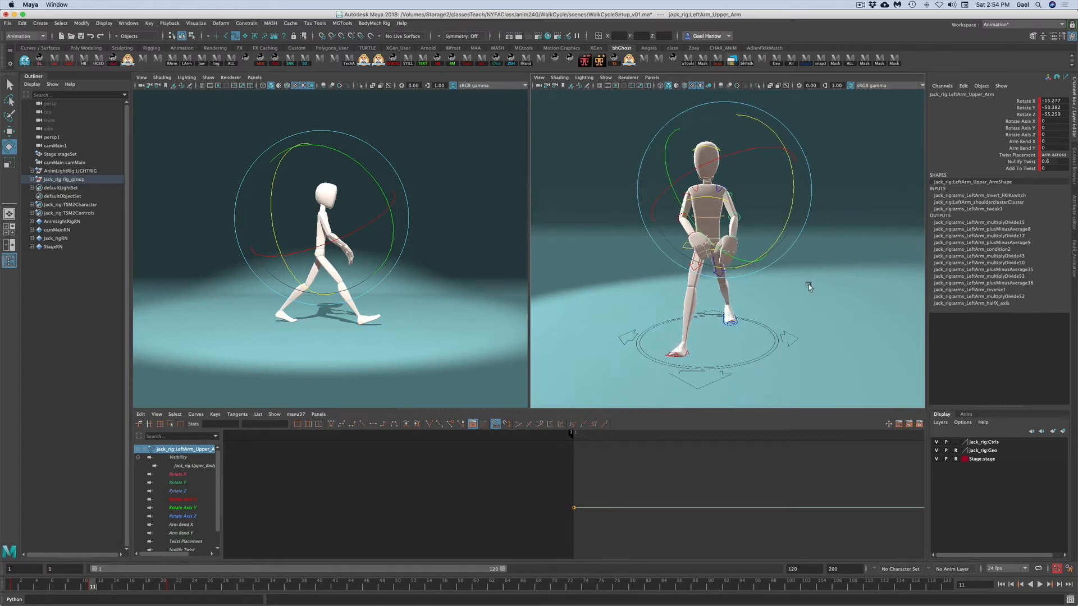
{"action": "left_click_drag", "start_coordinate": [718, 158], "coordinate": [668, 207]}
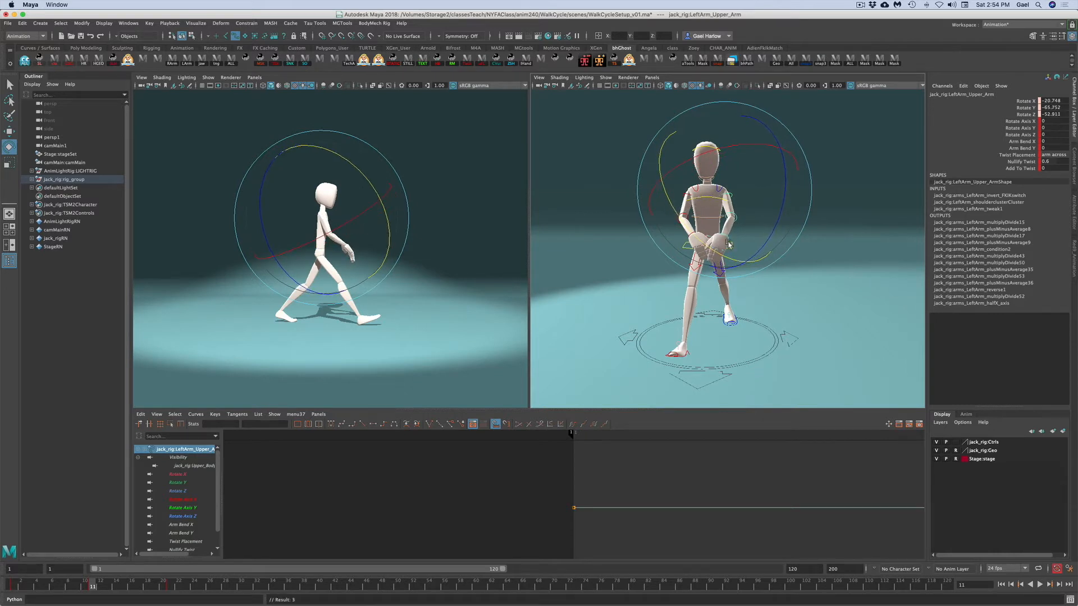
- Bend the left forearm to about -19.7 in Rotate Y and rotate the left hand
{"action": "left_click", "coordinate": [755, 226]}
{"action": "left_click", "coordinate": [736, 217]}
{"action": "left_click_drag", "start_coordinate": [694, 259], "coordinate": [689, 252]}
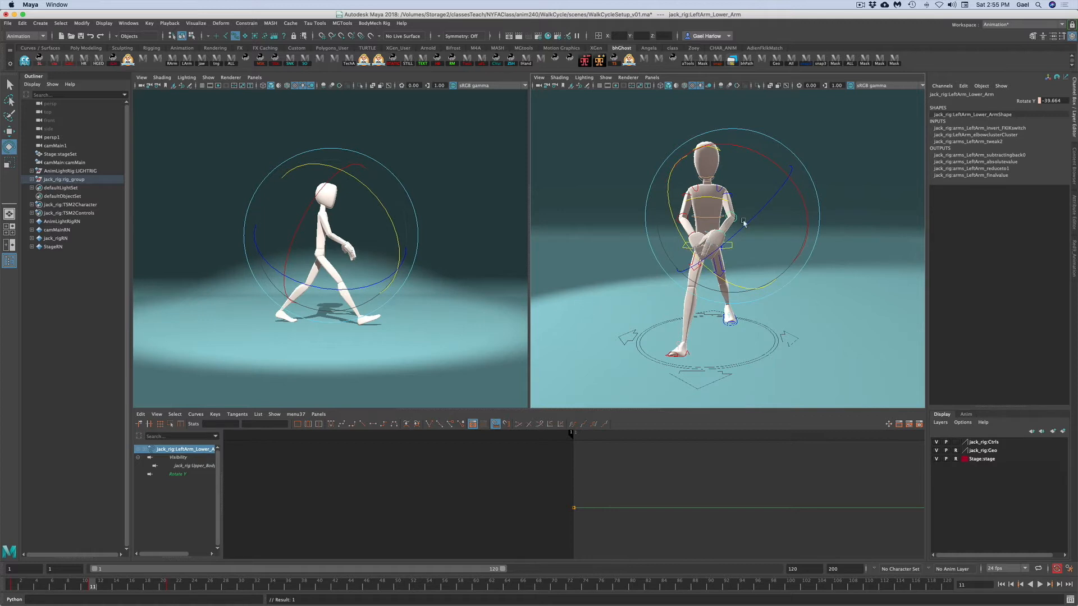
{"action": "left_click", "coordinate": [867, 257]}
{"action": "left_click", "coordinate": [728, 238]}
{"action": "left_click_drag", "start_coordinate": [764, 225], "coordinate": [745, 310]}
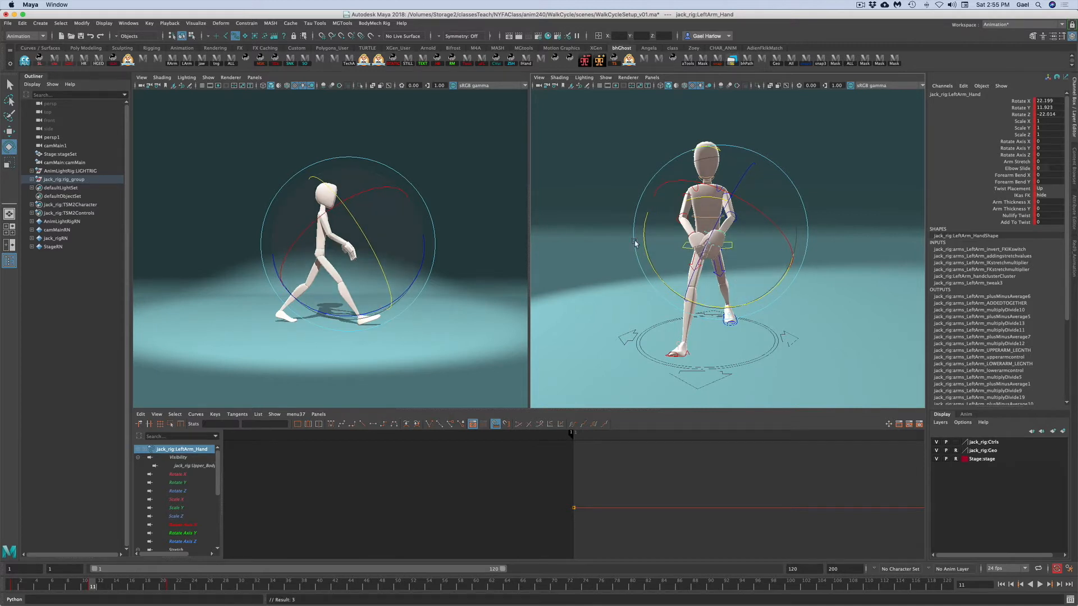
{"action": "left_click", "coordinate": [799, 167]}
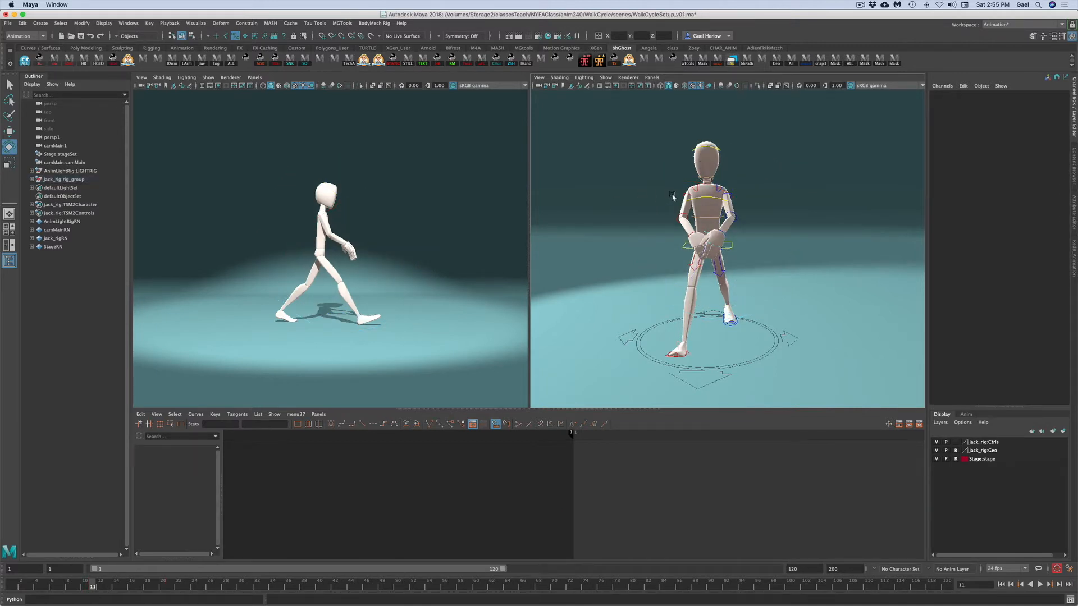
- Select the right shoulder control and rotate it slightly
{"action": "left_click", "coordinate": [700, 190]}
{"action": "left_click_drag", "start_coordinate": [601, 234], "coordinate": [719, 194], "text": "alt"}
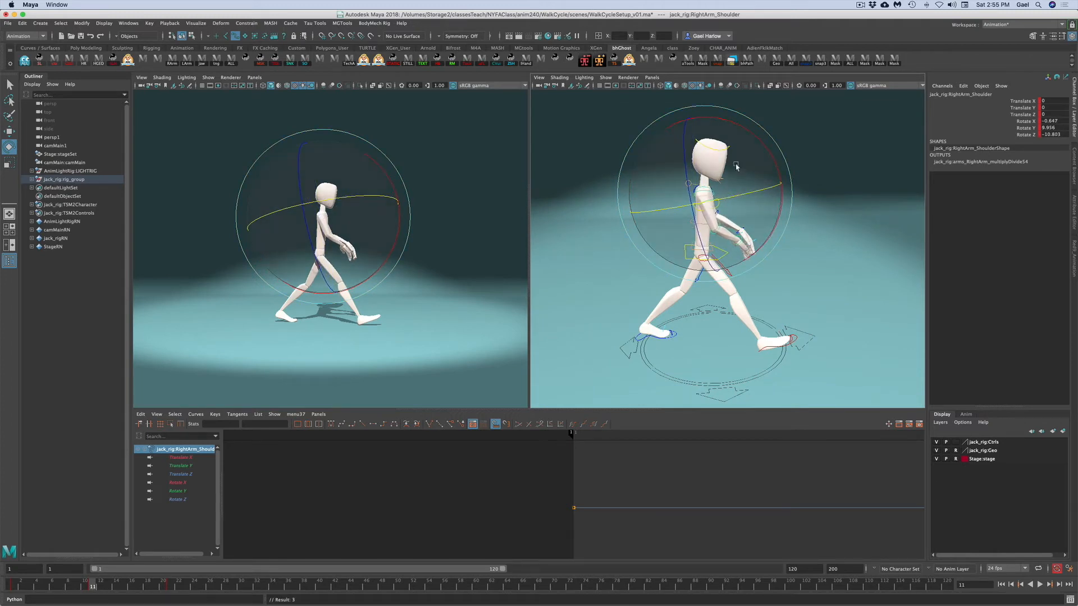
{"action": "left_click", "coordinate": [832, 252]}
- Rotate the right upper arm control to swing the arm forward
{"action": "left_click", "coordinate": [705, 200]}
{"action": "left_click_drag", "start_coordinate": [768, 182], "coordinate": [630, 172]}
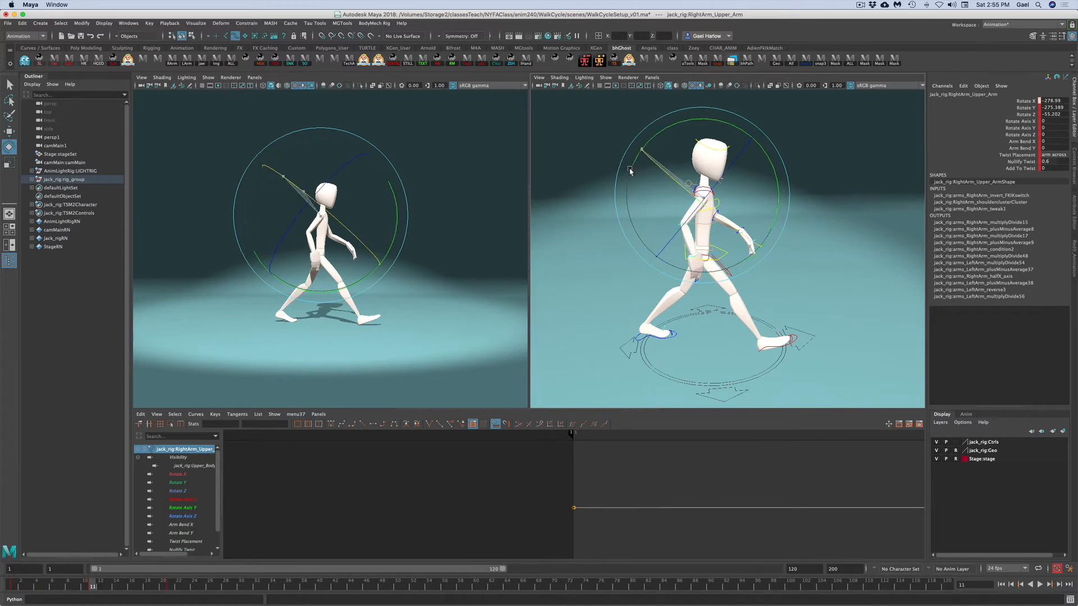
{"action": "left_click", "coordinate": [812, 250]}
- Bend the right forearm at the elbow
{"action": "left_click", "coordinate": [723, 225]}
{"action": "left_click_drag", "start_coordinate": [743, 177], "coordinate": [757, 223]}
{"action": "left_click", "coordinate": [713, 266]}
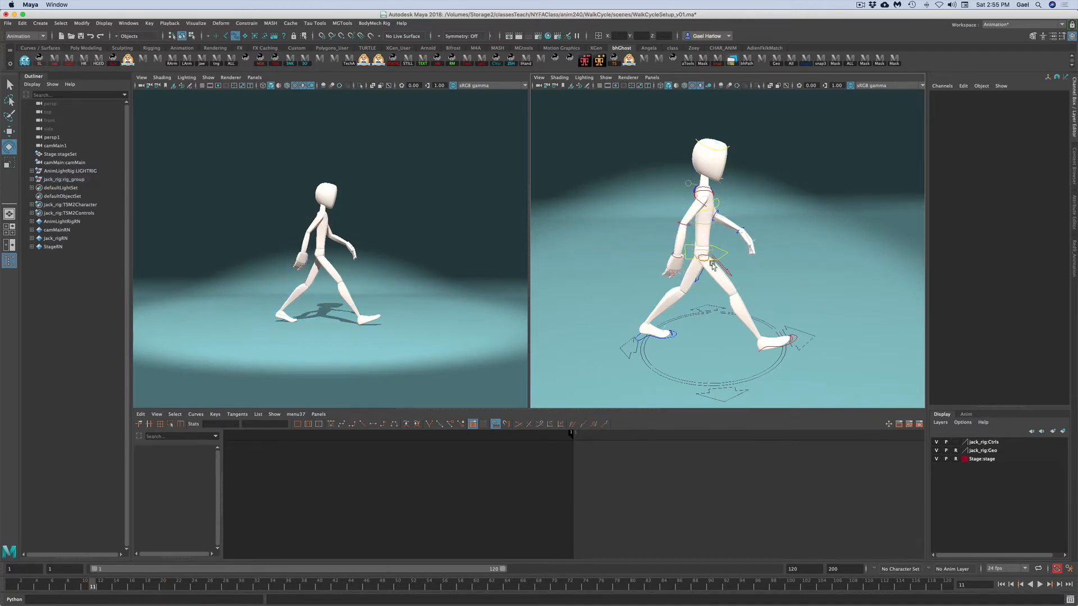
- Rotate the right hand control to angle the wrist
{"action": "left_click", "coordinate": [677, 259]}
{"action": "left_click_drag", "start_coordinate": [621, 283], "coordinate": [636, 290]}
{"action": "left_click_drag", "start_coordinate": [733, 207], "coordinate": [740, 219]}
{"action": "left_click_drag", "start_coordinate": [690, 305], "coordinate": [686, 305]}
{"action": "left_click_drag", "start_coordinate": [821, 324], "coordinate": [726, 317], "text": "alt"}
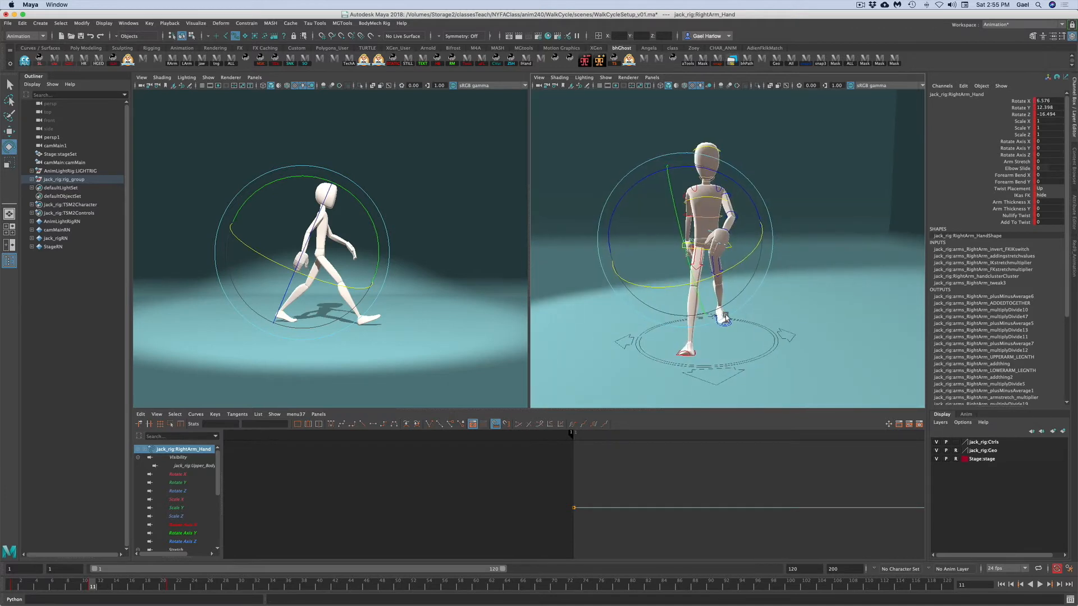
{"action": "left_click", "coordinate": [786, 185]}
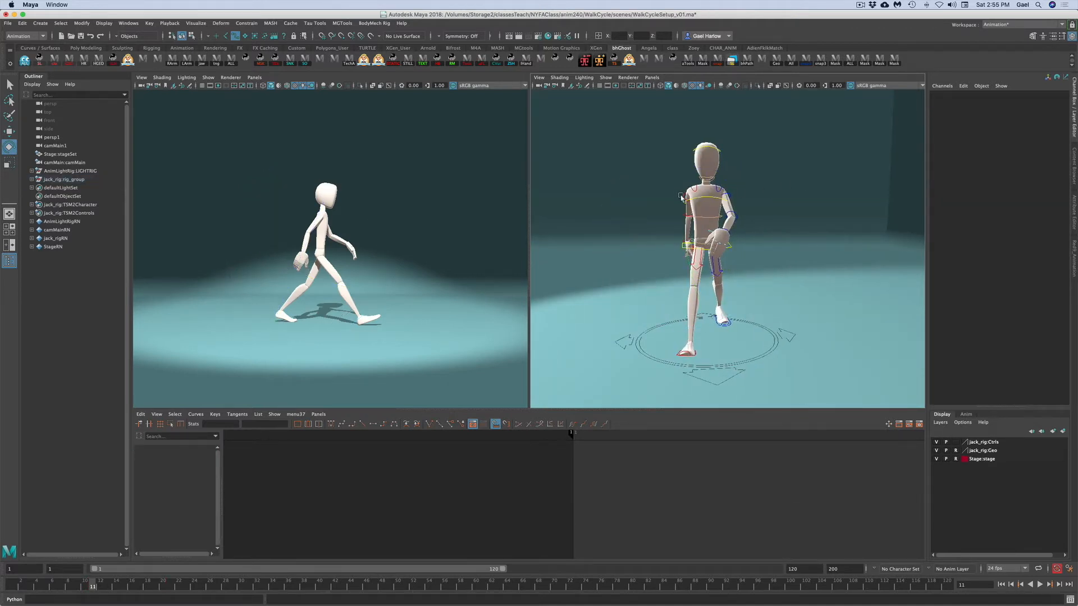
- Readjust the right upper arm rotation and compare the poses at frames 1 and 11
{"action": "left_click", "coordinate": [681, 198]}
{"action": "left_click_drag", "start_coordinate": [731, 141], "coordinate": [742, 147]}
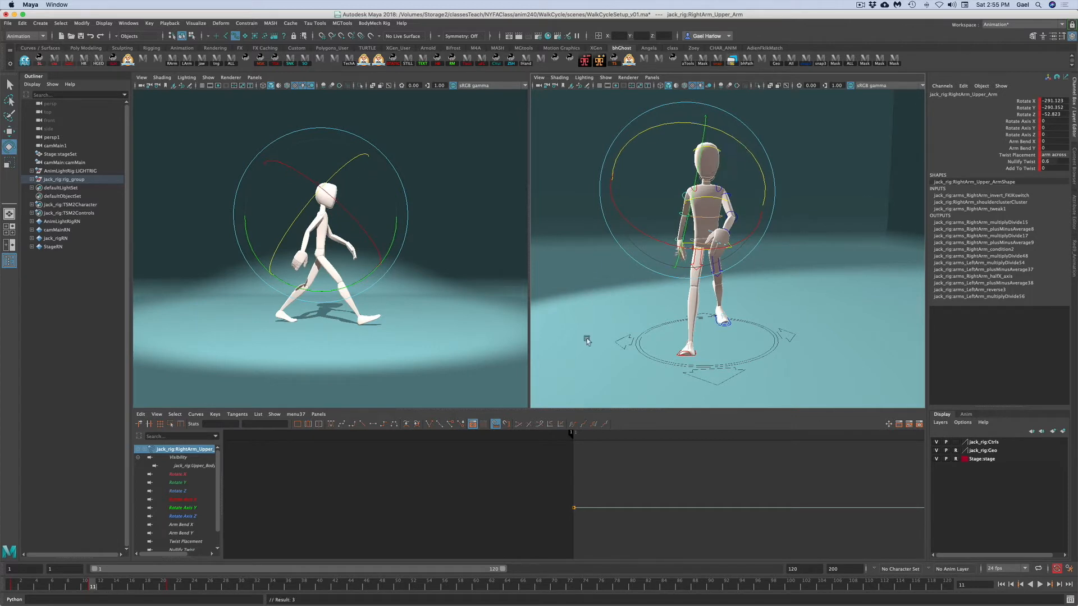
{"action": "left_click", "coordinate": [14, 585]}
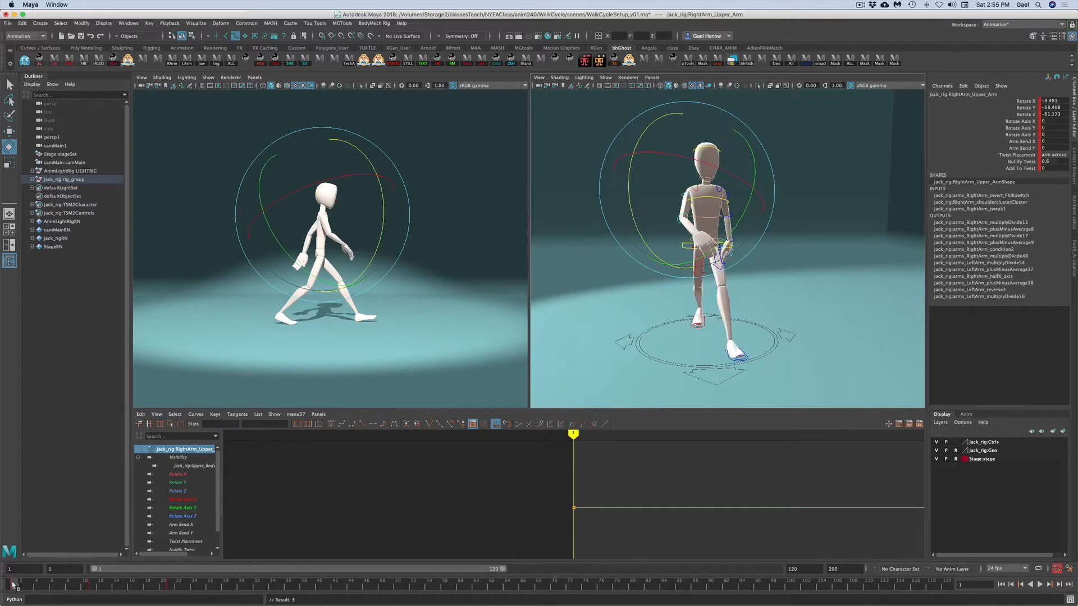
{"action": "left_click", "coordinate": [91, 587]}
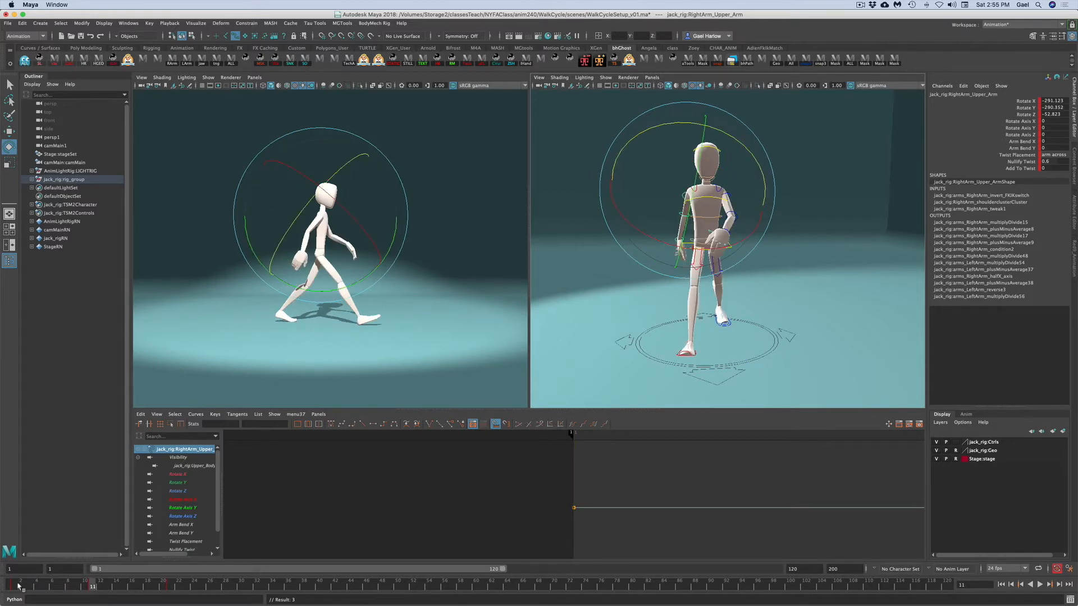
{"action": "left_click", "coordinate": [15, 587]}
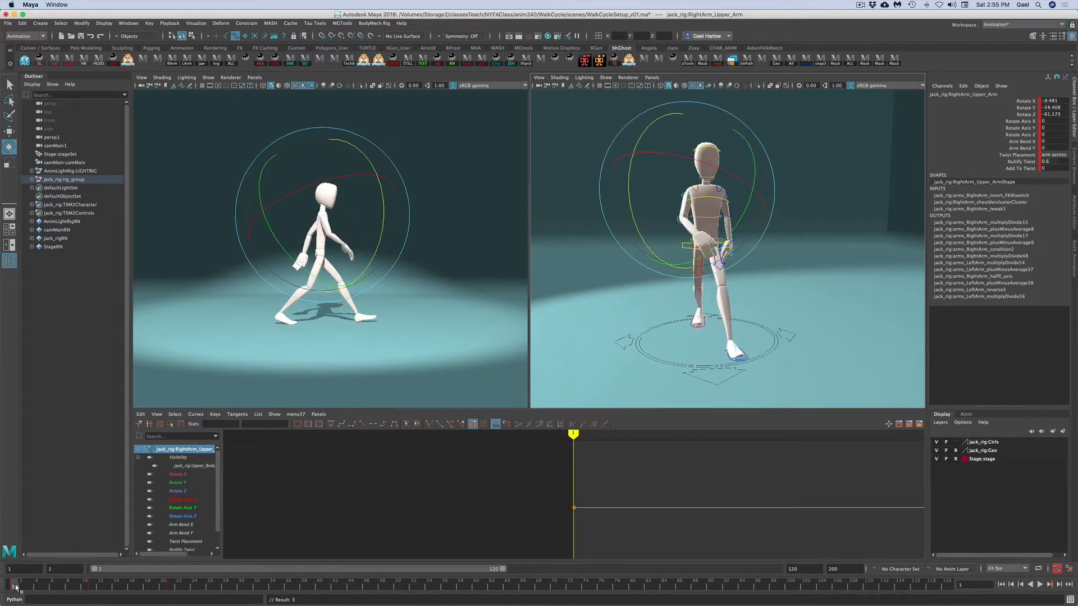
{"action": "left_click", "coordinate": [93, 587]}
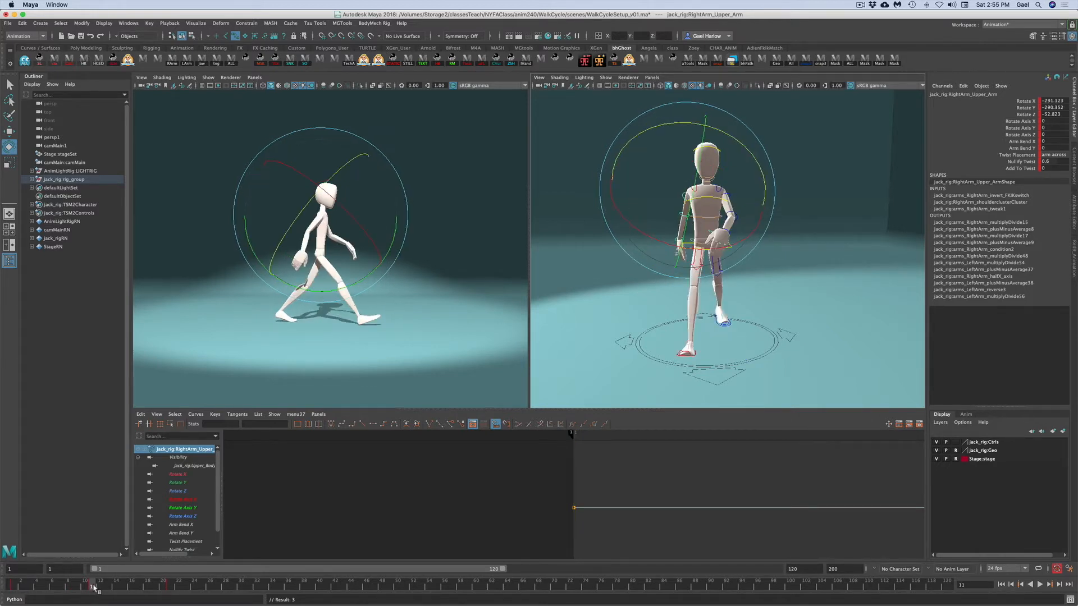
- Go to frame 6 and set a key on all of the rig's controls
{"action": "left_click", "coordinate": [594, 115]}
{"action": "left_click_drag", "start_coordinate": [12, 588], "coordinate": [52, 588]}
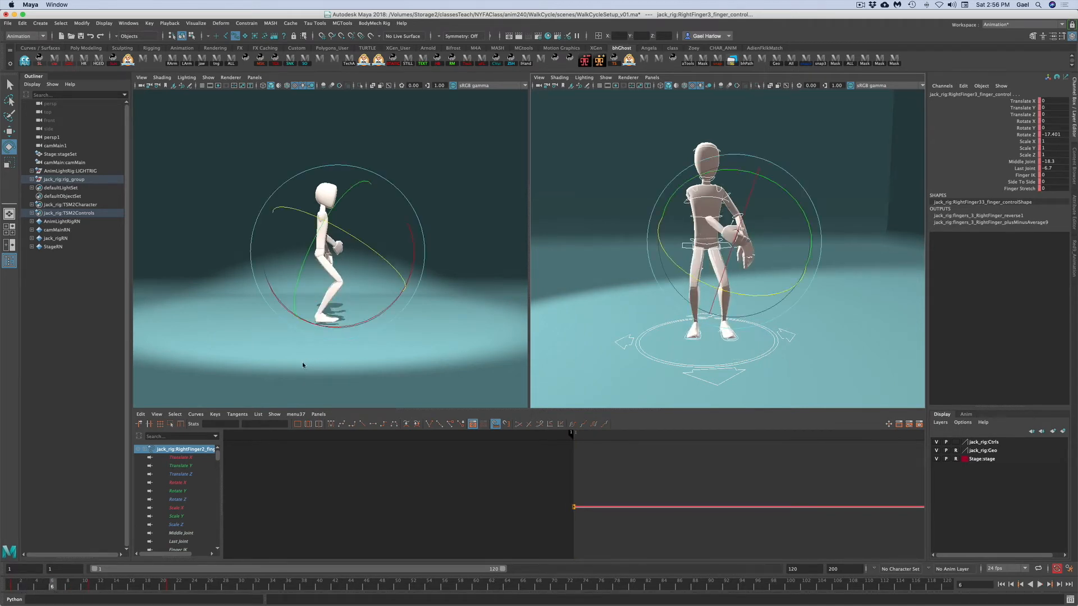
{"action": "left_click", "coordinate": [639, 181]}
{"action": "left_click_drag", "start_coordinate": [578, 120], "coordinate": [763, 359]}
{"action": "key", "text": "s"}
{"action": "left_click", "coordinate": [708, 354]}
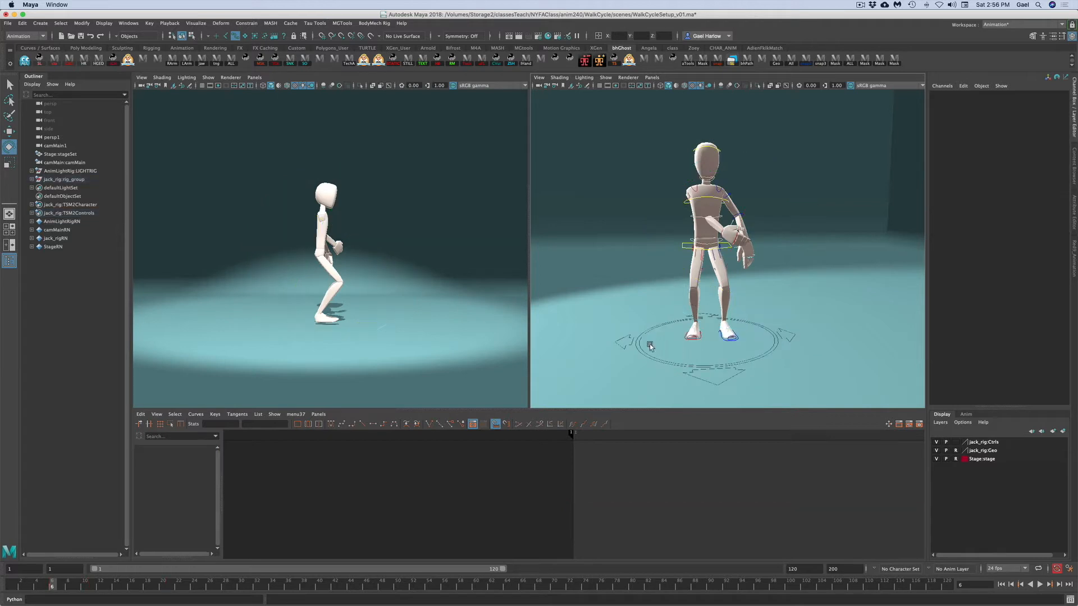
- Compare with frame 1, then at frame 6 select the right leg IK control and clear its Raise Heel value
{"action": "left_click", "coordinate": [12, 587]}
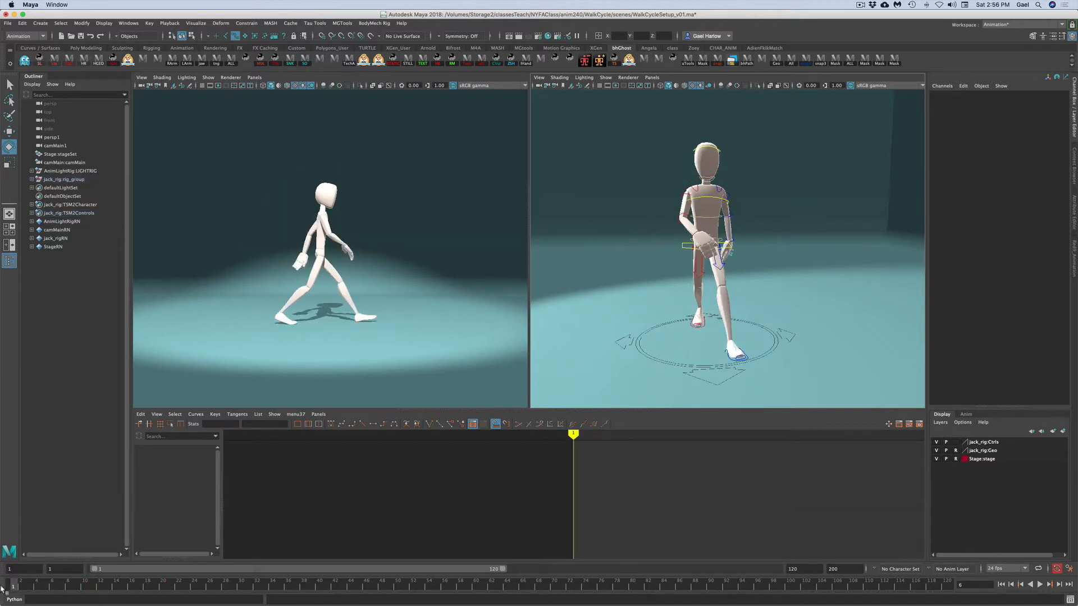
{"action": "left_click", "coordinate": [705, 328]}
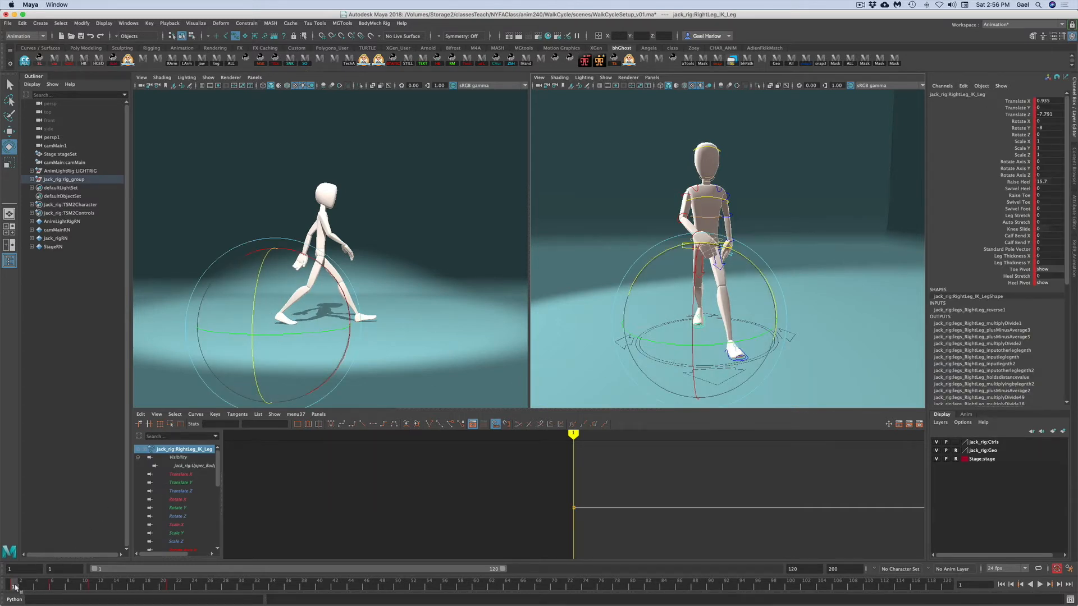
{"action": "left_click_drag", "start_coordinate": [20, 587], "coordinate": [51, 585]}
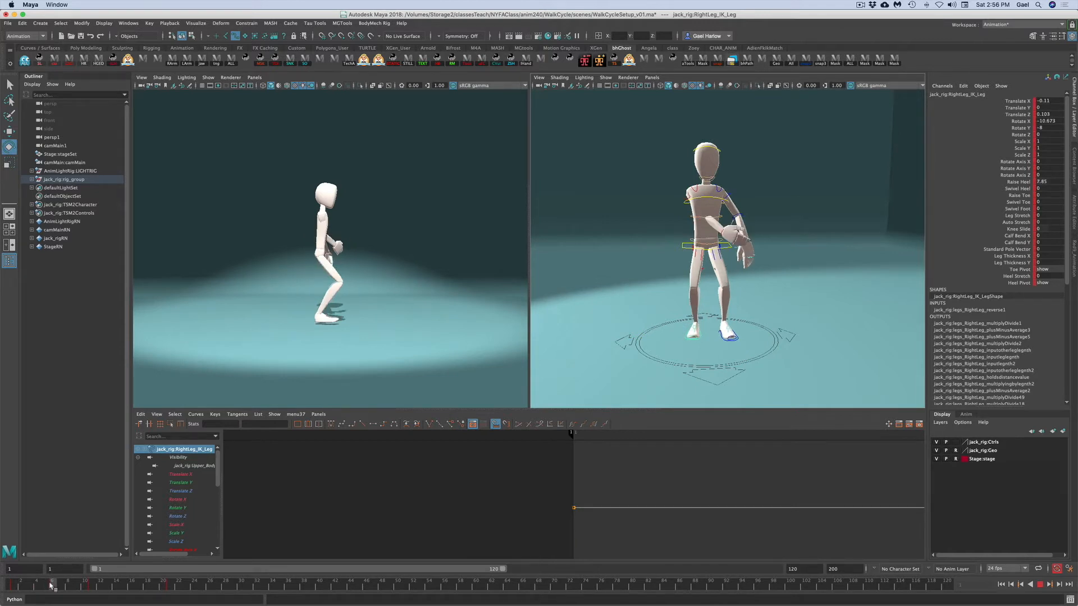
{"action": "key", "text": "w"}
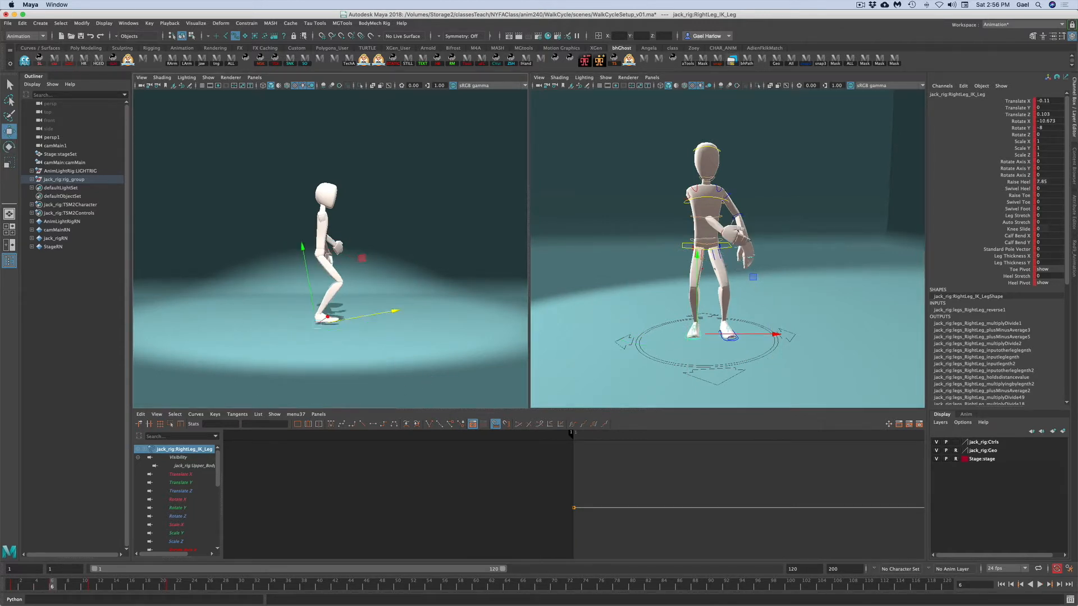
{"action": "left_click", "coordinate": [1048, 182]}
{"action": "key", "text": "Return"}
- Rotate the right leg control forward and lift the right foot about 2.96 units, pulling it slightly back
{"action": "left_click", "coordinate": [1019, 121]}
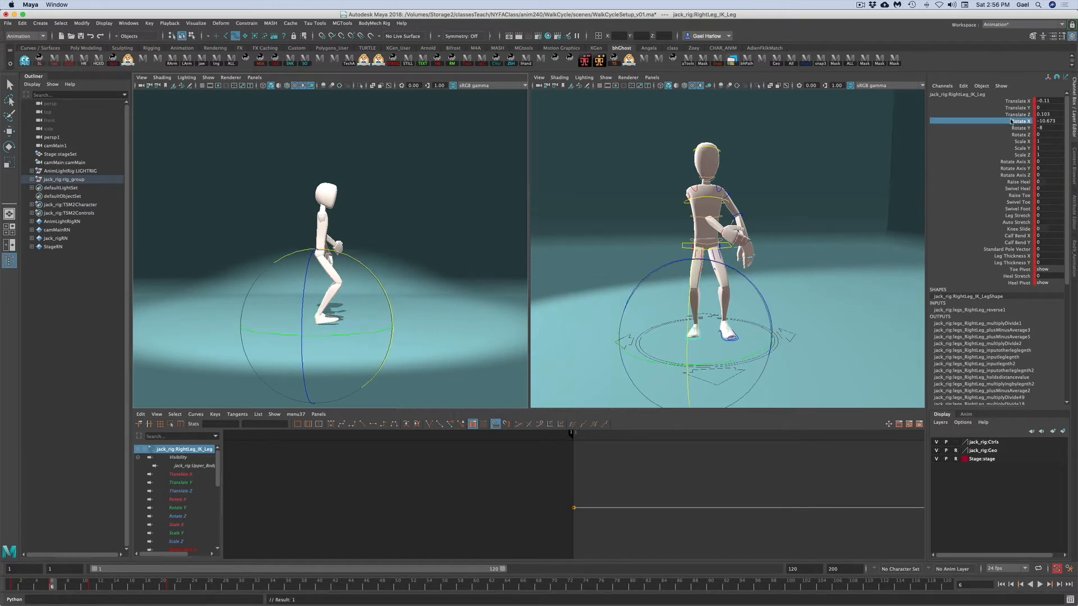
{"action": "left_click_drag", "start_coordinate": [352, 259], "coordinate": [384, 303]}
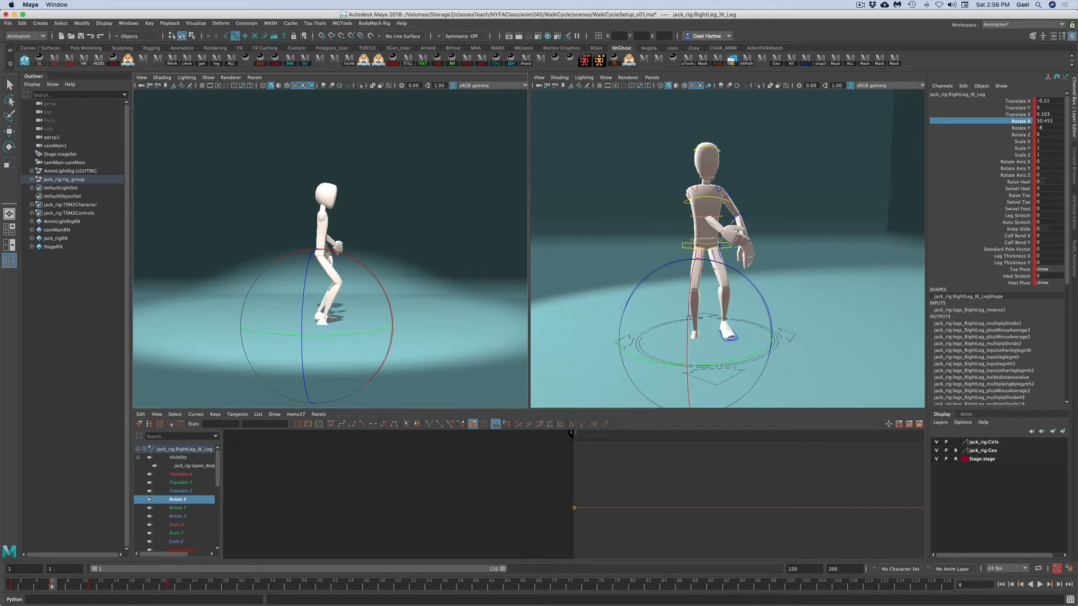
{"action": "left_click", "coordinate": [1016, 108]}
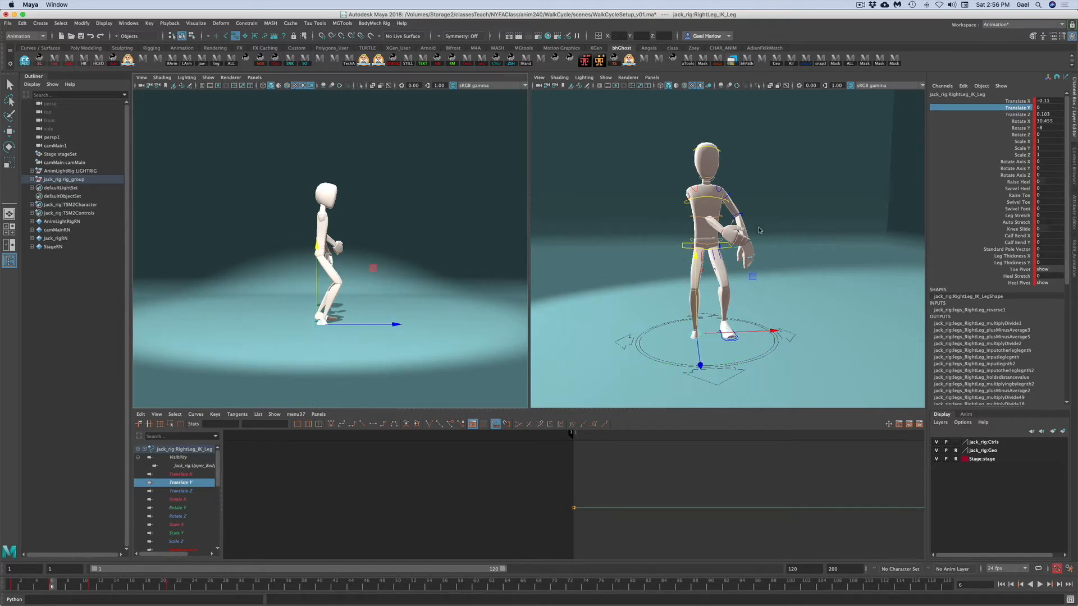
{"action": "middle_click_drag", "start_coordinate": [695, 296], "coordinate": [690, 280]}
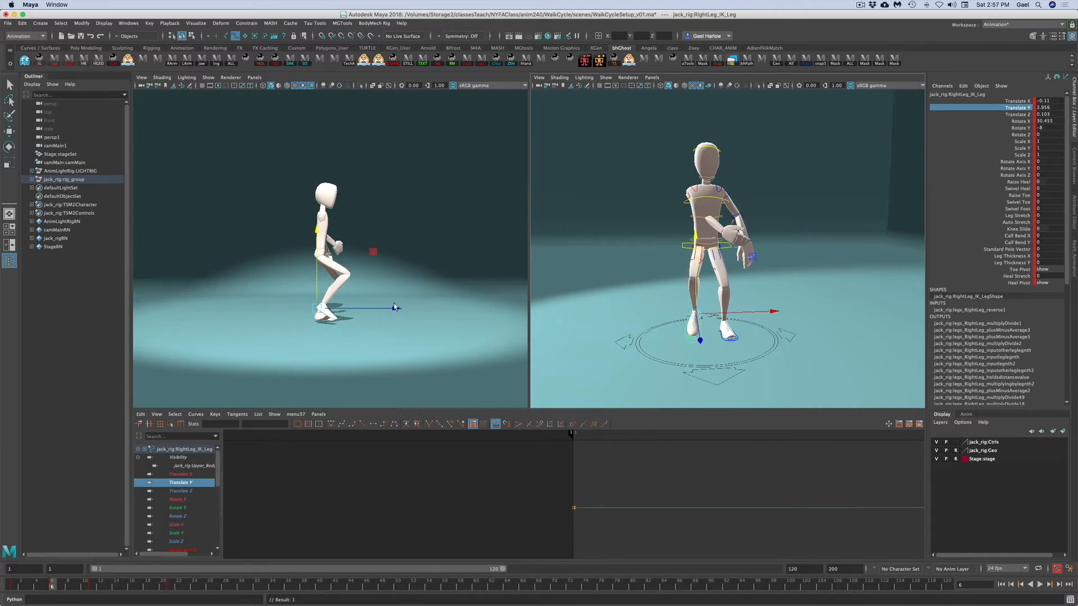
{"action": "left_click_drag", "start_coordinate": [396, 312], "coordinate": [380, 310]}
- Increase the right foot's forward rotation to about 44 degrees
{"action": "key", "text": "e"}
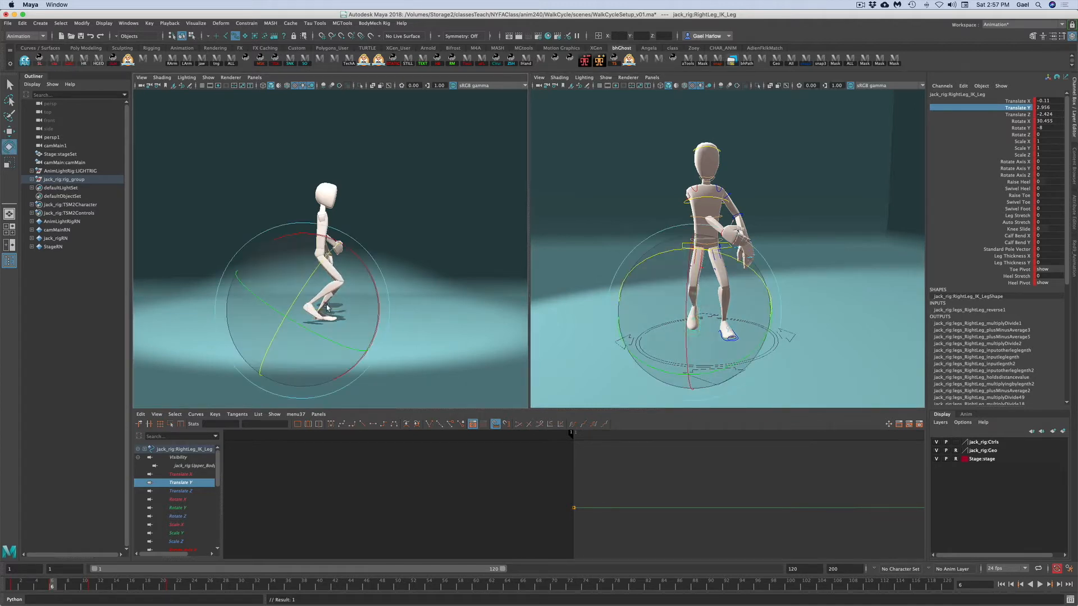
{"action": "left_click_drag", "start_coordinate": [345, 252], "coordinate": [359, 270]}
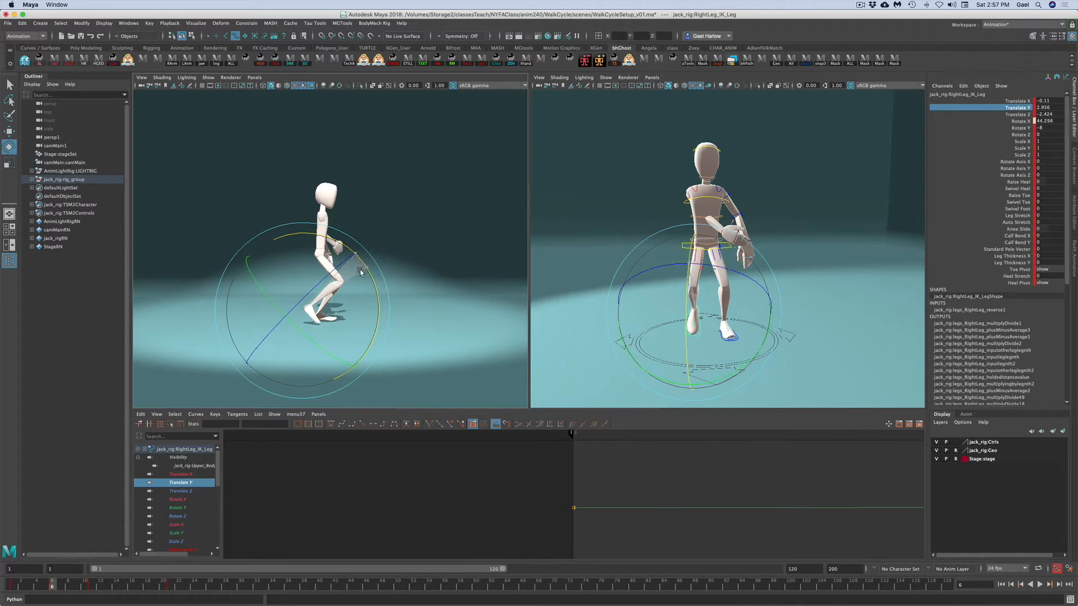
- Set the left leg IK control's Rotate X and Raise Heel to 0 and shift the left foot slightly back
{"action": "left_click", "coordinate": [567, 274]}
{"action": "left_click", "coordinate": [729, 339]}
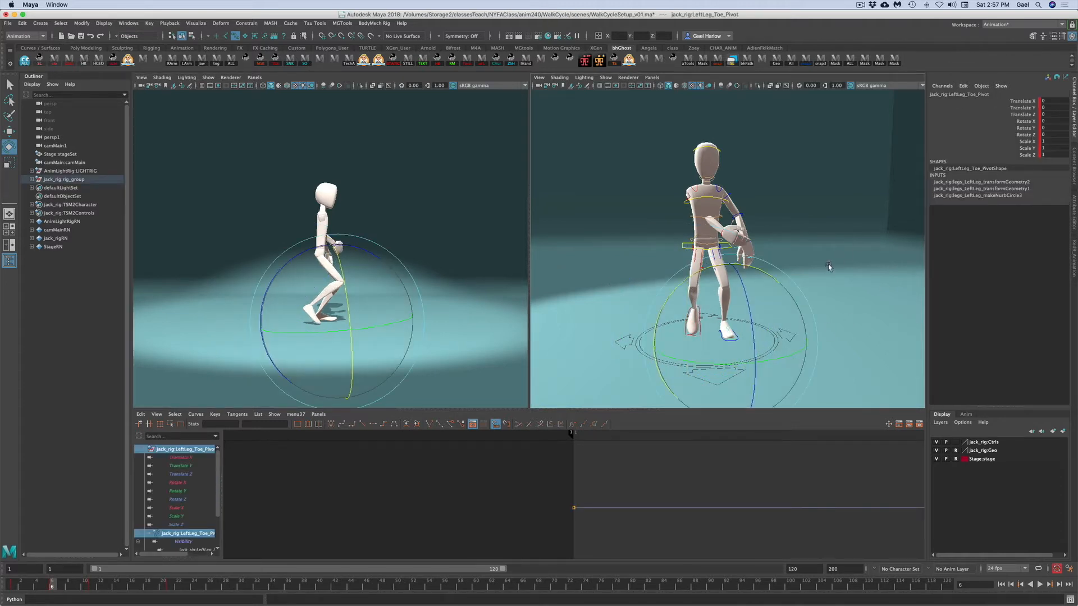
{"action": "left_click", "coordinate": [781, 315]}
{"action": "left_click", "coordinate": [729, 337]}
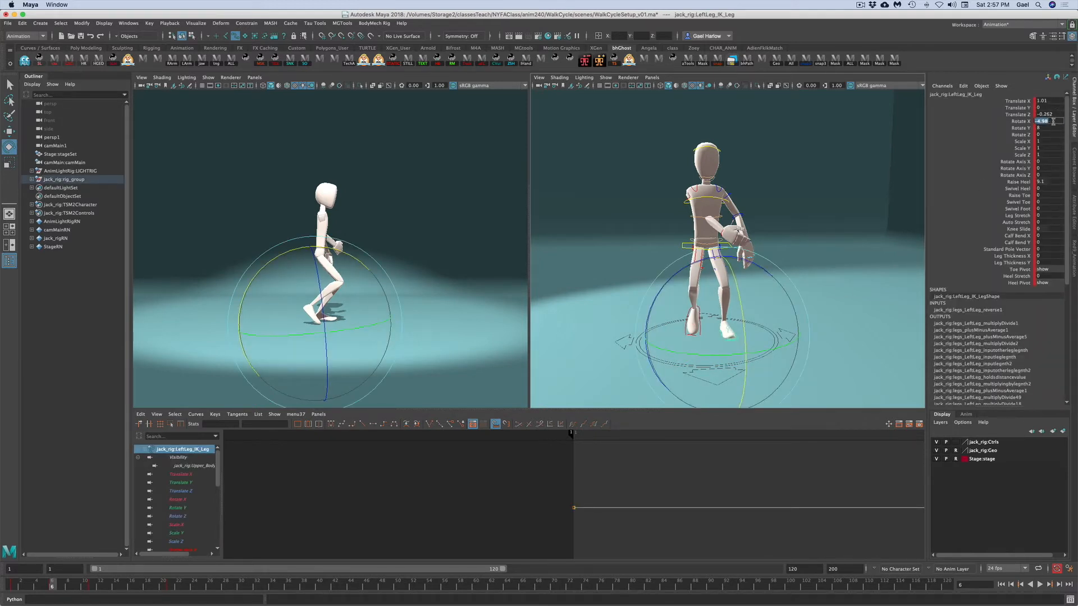
{"action": "type", "text": "0"}
{"action": "key", "text": "Return"}
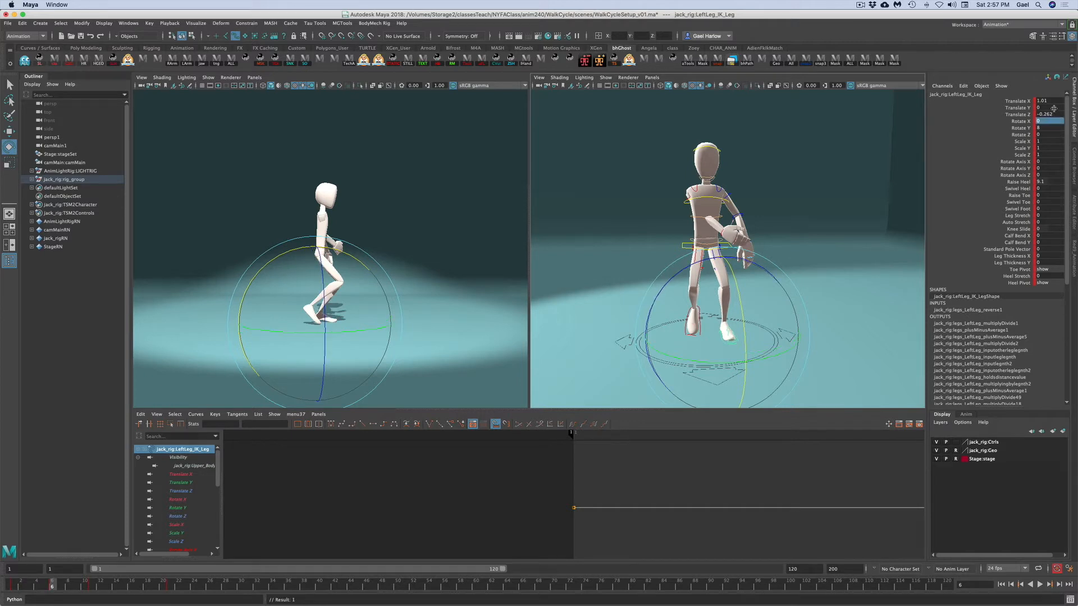
{"action": "left_click", "coordinate": [1046, 182]}
{"action": "type", "text": "0"}
{"action": "key", "text": "Return"}
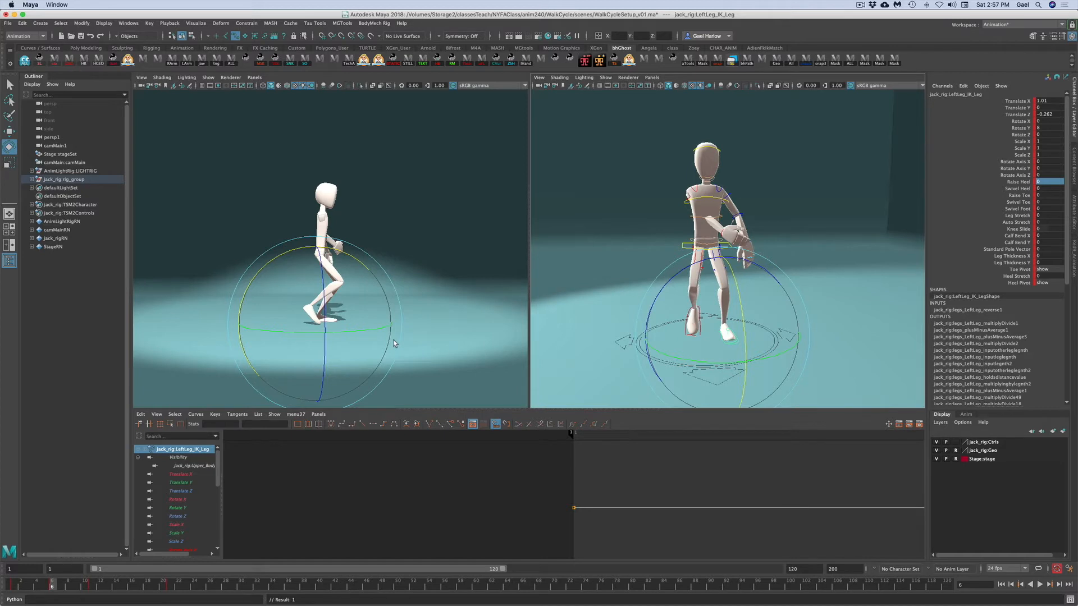
{"action": "key", "text": "w"}
{"action": "left_click_drag", "start_coordinate": [368, 322], "coordinate": [362, 324]}
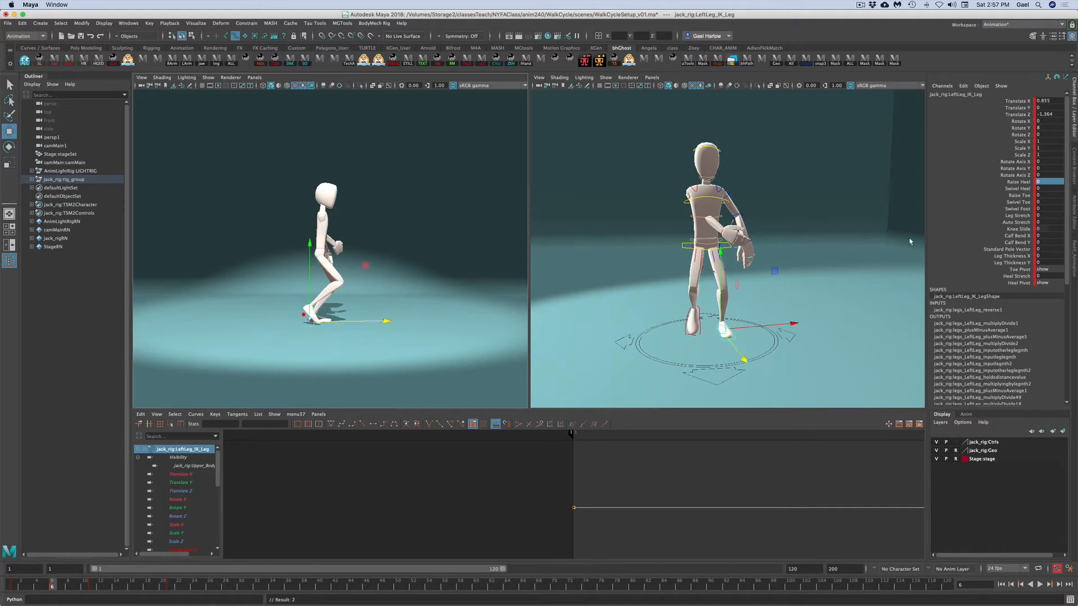
- Move the upper body control slightly forward over the planted leg
{"action": "left_click", "coordinate": [848, 250]}
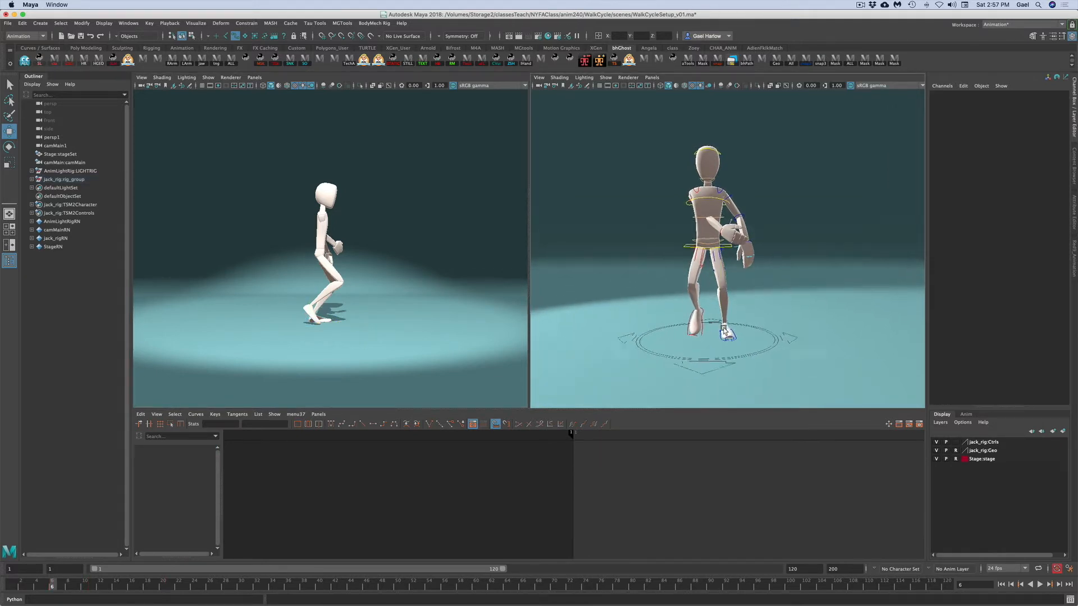
{"action": "left_click", "coordinate": [687, 249]}
{"action": "left_click_drag", "start_coordinate": [749, 242], "coordinate": [762, 247]}
{"action": "left_click_drag", "start_coordinate": [762, 247], "coordinate": [762, 247]}
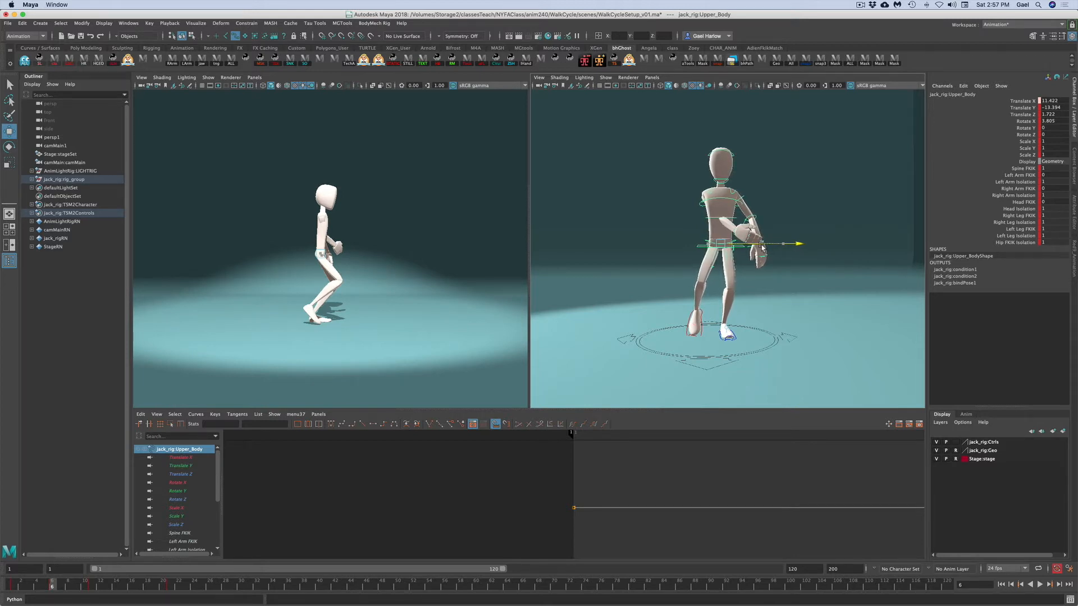
{"action": "left_click_drag", "start_coordinate": [762, 247], "coordinate": [762, 247]}
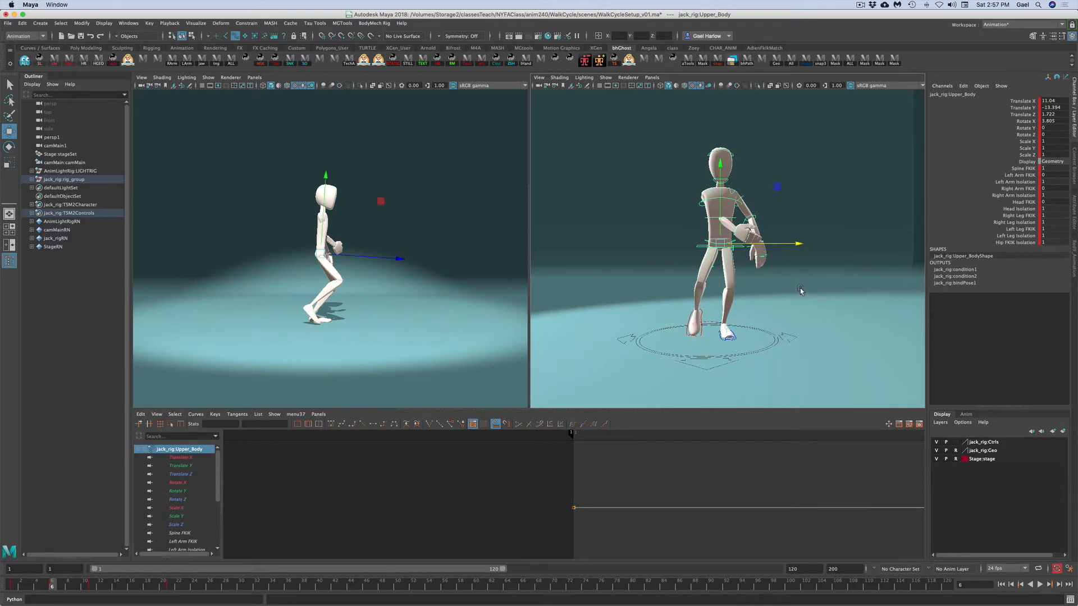
- Slide the right foot control along X to about 1.79 units
{"action": "left_click", "coordinate": [800, 292]}
{"action": "left_click", "coordinate": [704, 335]}
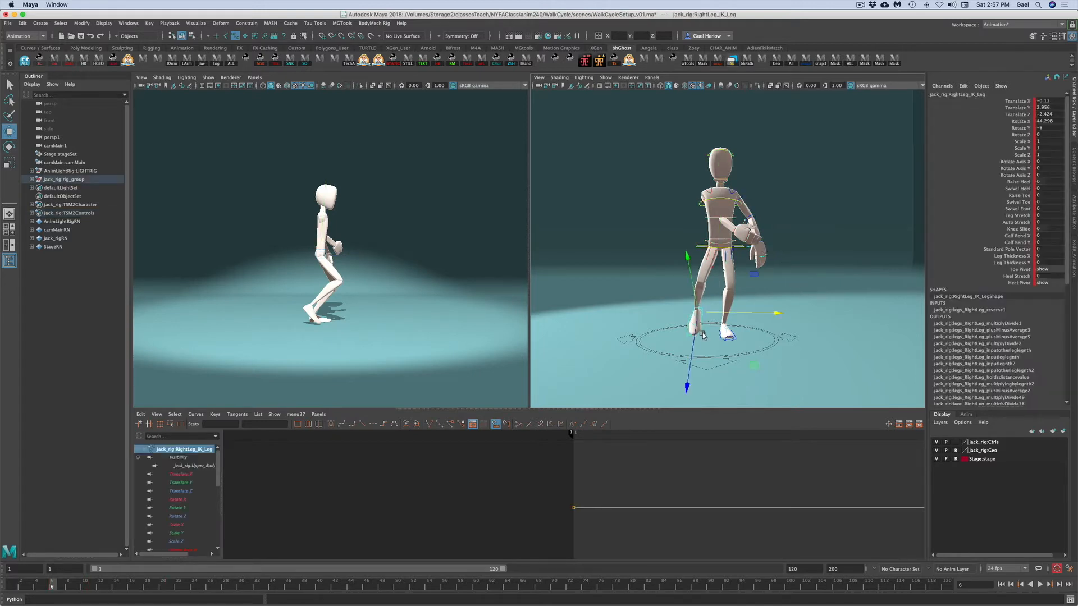
{"action": "left_click_drag", "start_coordinate": [725, 314], "coordinate": [739, 317]}
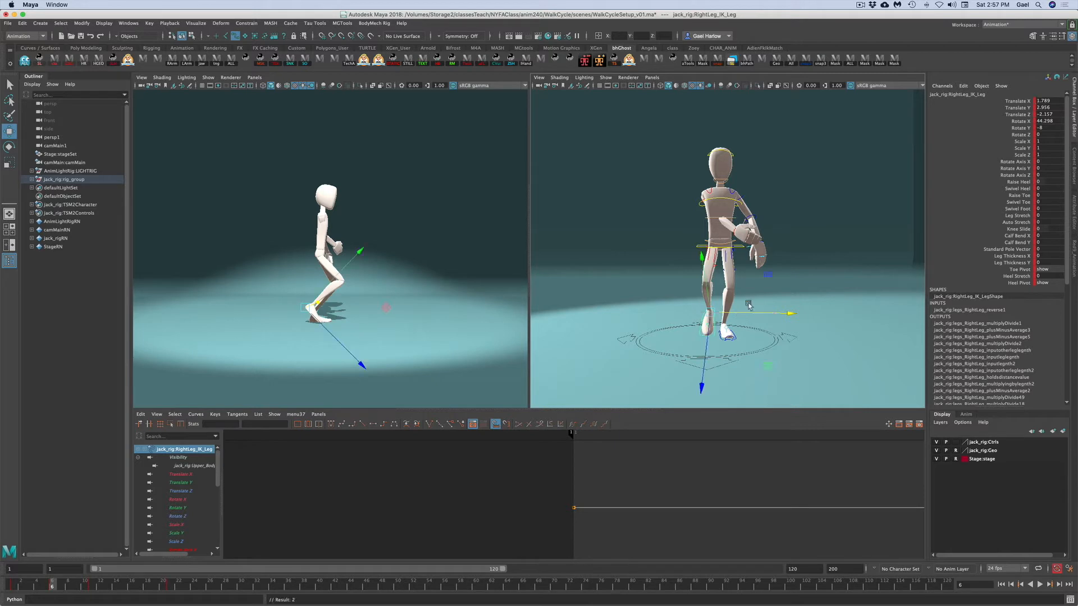
- Rotate the right upper arm control down to hang beside the body for the passing pose
{"action": "left_click", "coordinate": [415, 362]}
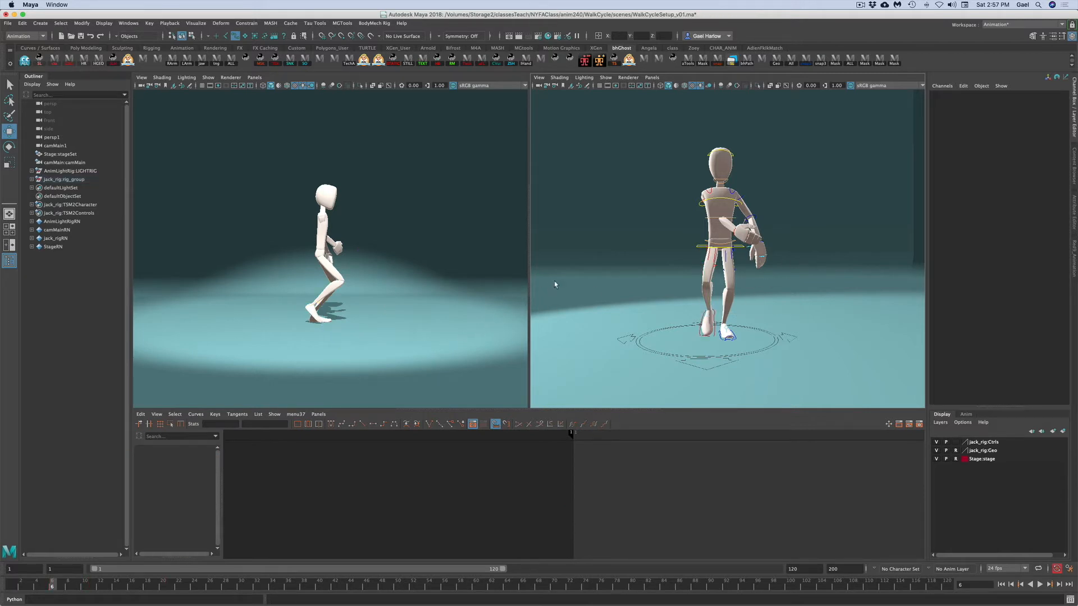
{"action": "left_click", "coordinate": [698, 203]}
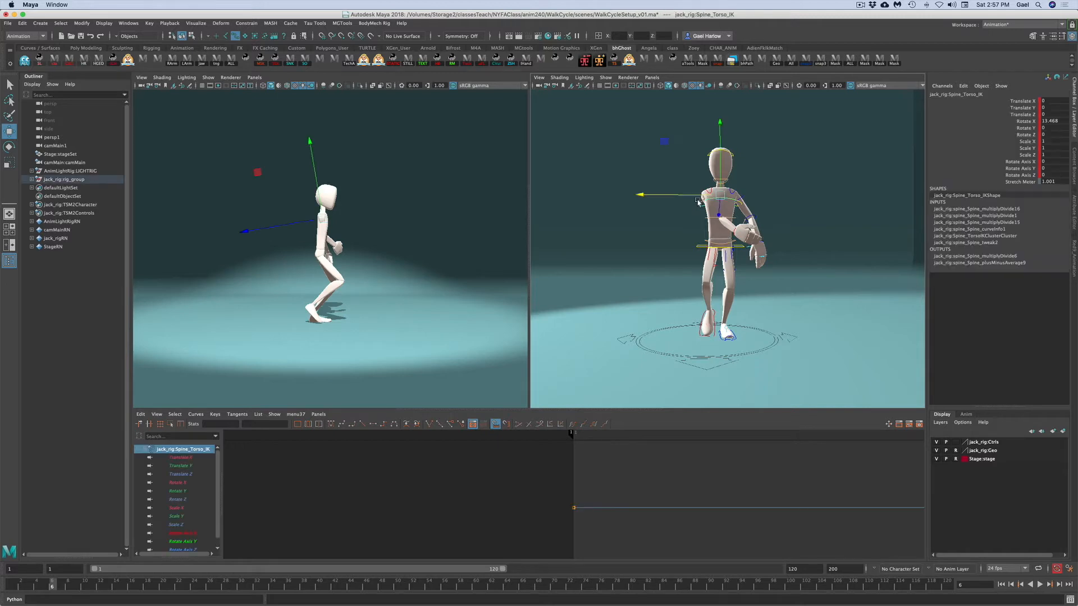
{"action": "left_click", "coordinate": [644, 214]}
{"action": "left_click_drag", "start_coordinate": [650, 228], "coordinate": [713, 216], "text": "alt"}
{"action": "left_click", "coordinate": [707, 211]}
{"action": "left_click_drag", "start_coordinate": [799, 248], "coordinate": [726, 241], "text": "alt"}
{"action": "key", "text": "e"}
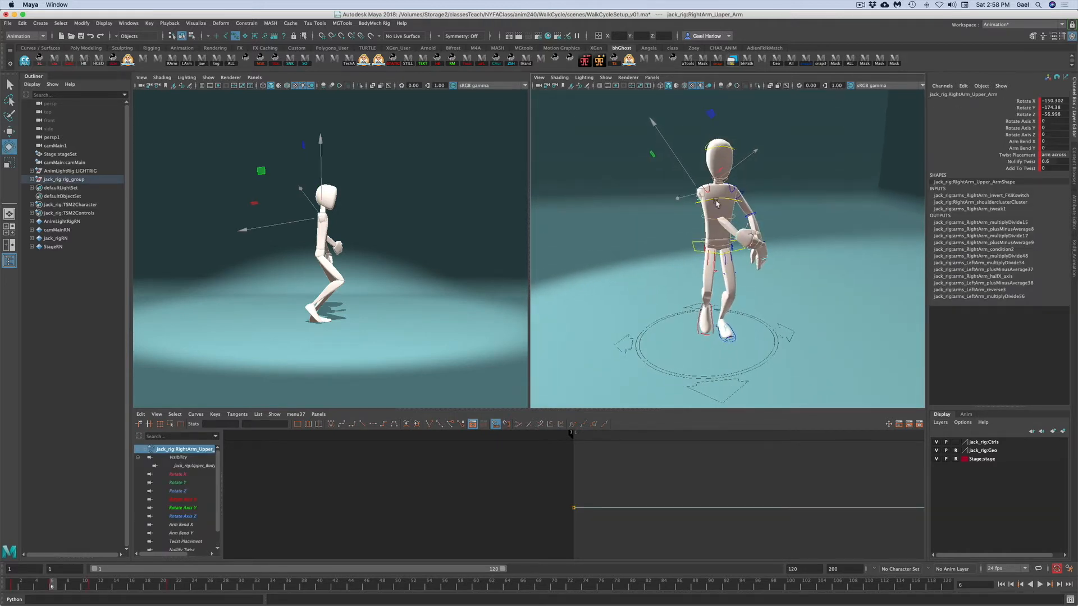
{"action": "left_click_drag", "start_coordinate": [625, 202], "coordinate": [601, 121]}
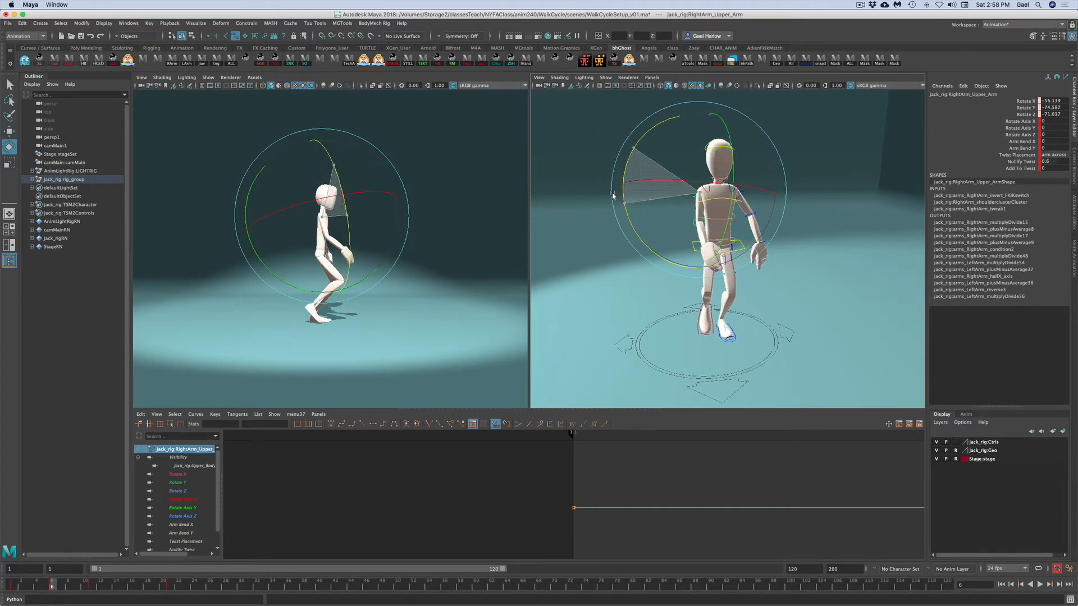
{"action": "left_click_drag", "start_coordinate": [626, 210], "coordinate": [620, 201]}
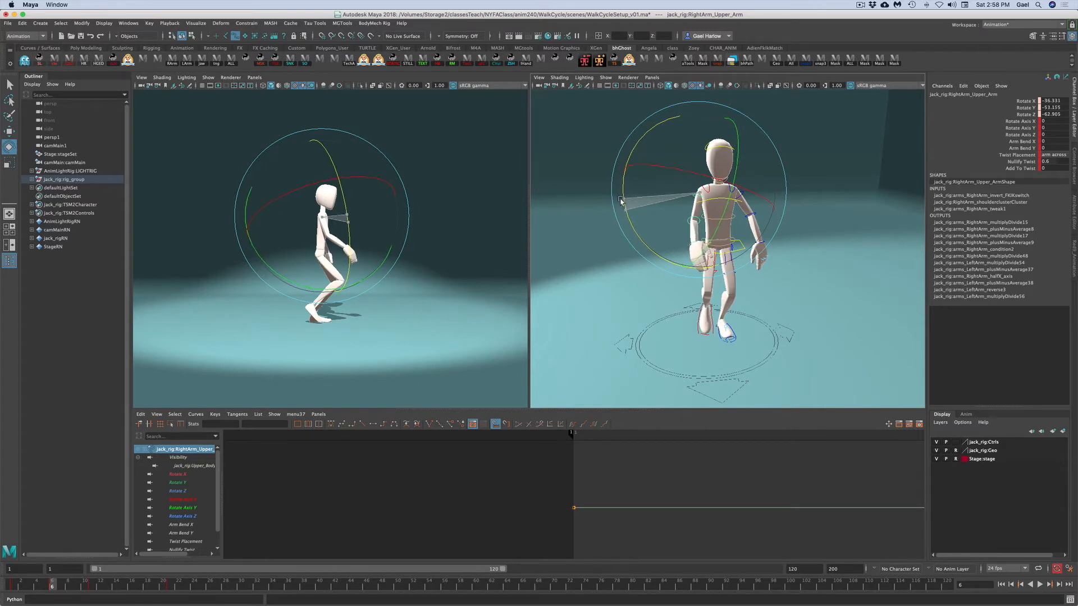
- Compare with frame 1, return to frame 6 and readjust the right upper arm rotation
{"action": "left_click", "coordinate": [14, 587]}
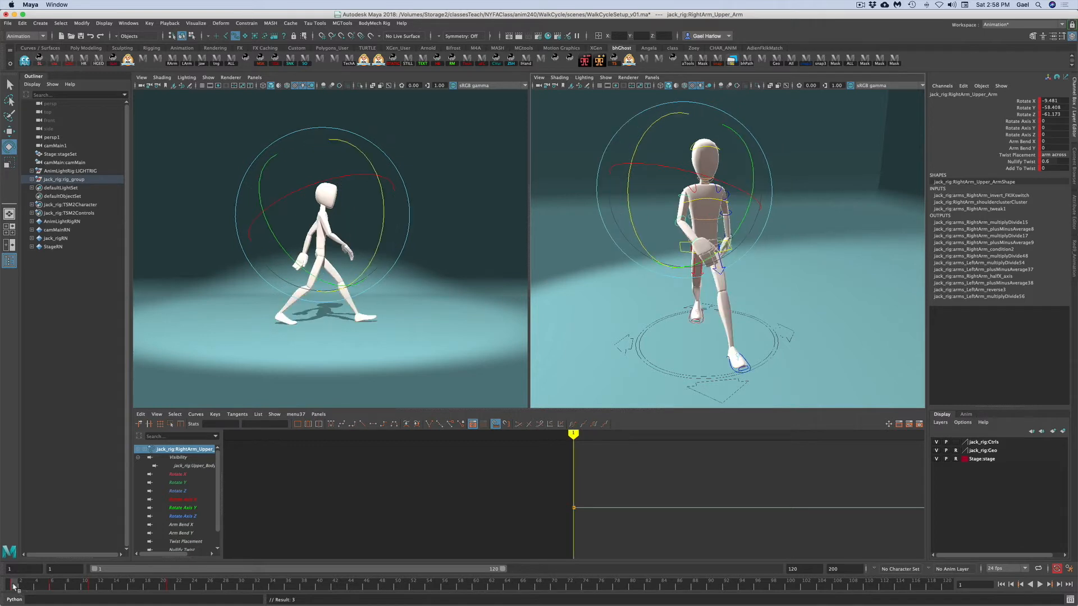
{"action": "left_click_drag", "start_coordinate": [18, 587], "coordinate": [54, 586]}
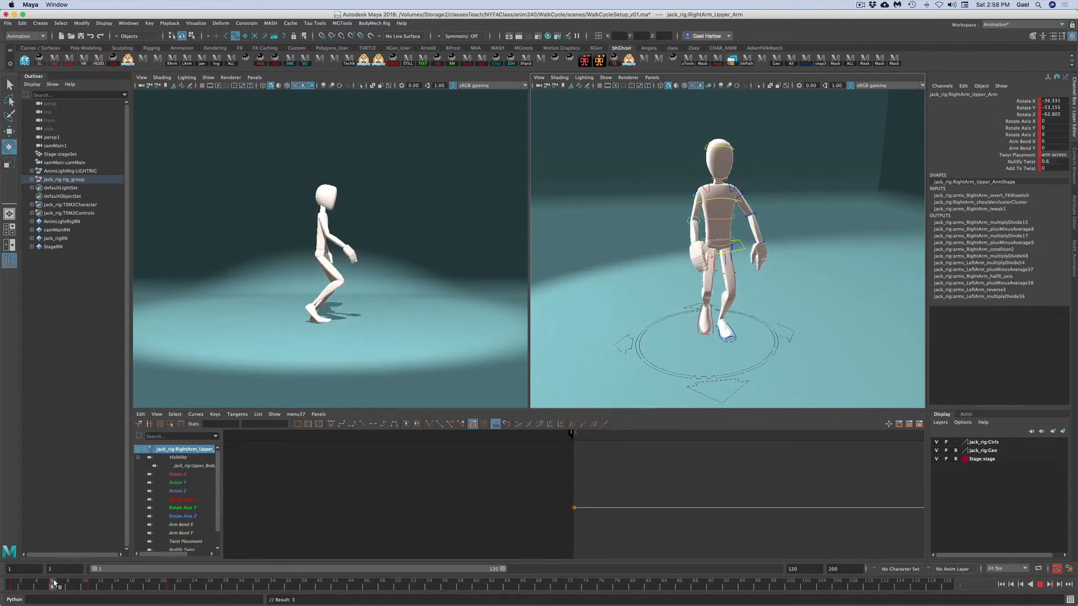
{"action": "key", "text": "e"}
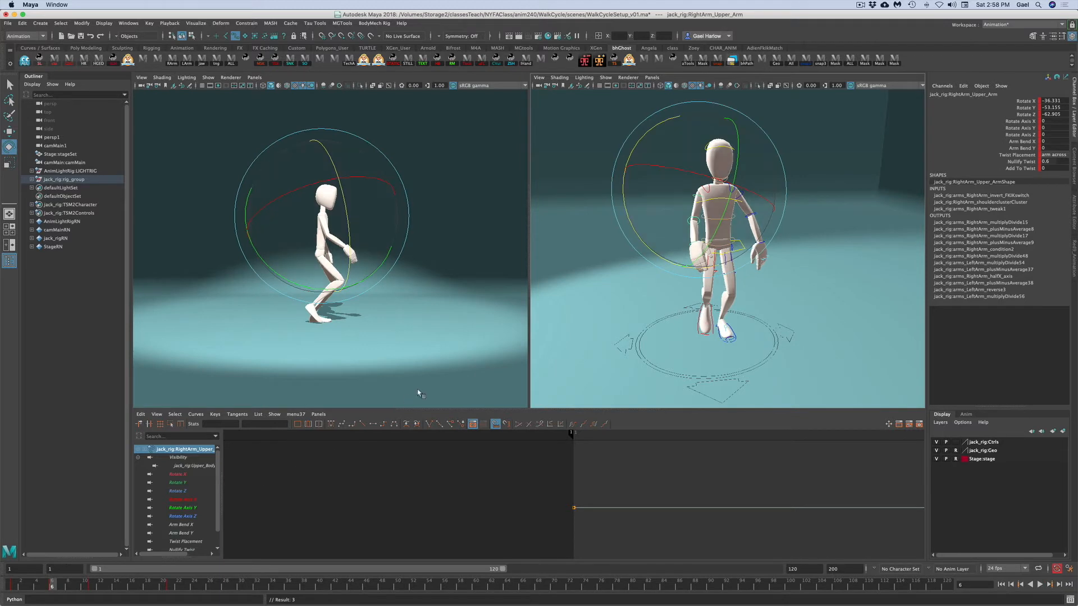
{"action": "left_click_drag", "start_coordinate": [653, 266], "coordinate": [660, 260]}
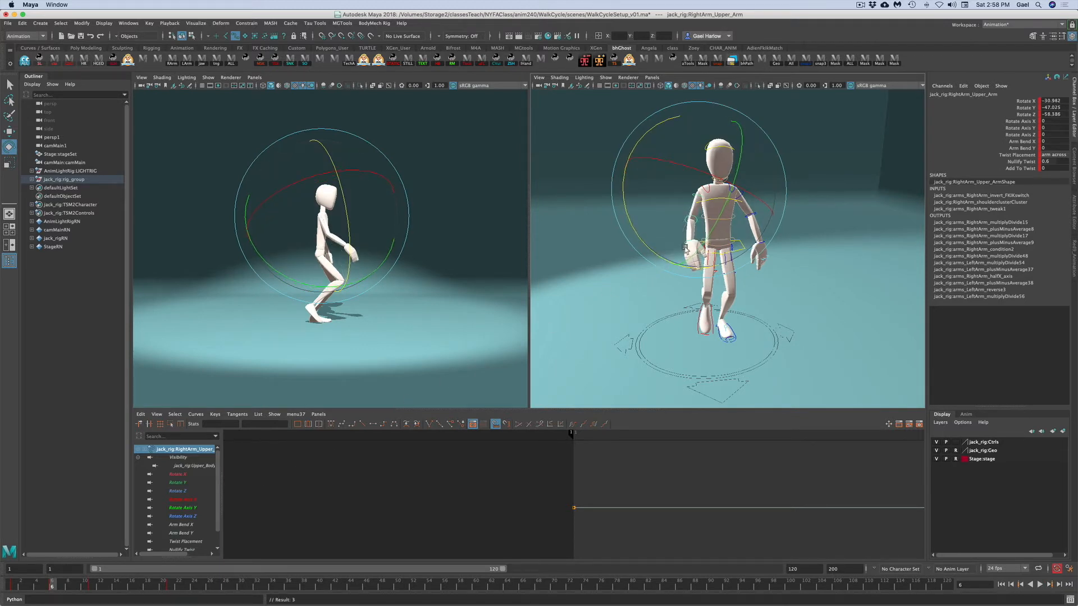
- Bend the right forearm at the elbow and rotate the right hand control to angle the wrist
{"action": "left_click_drag", "start_coordinate": [718, 179], "coordinate": [753, 241]}
{"action": "left_click", "coordinate": [789, 250]}
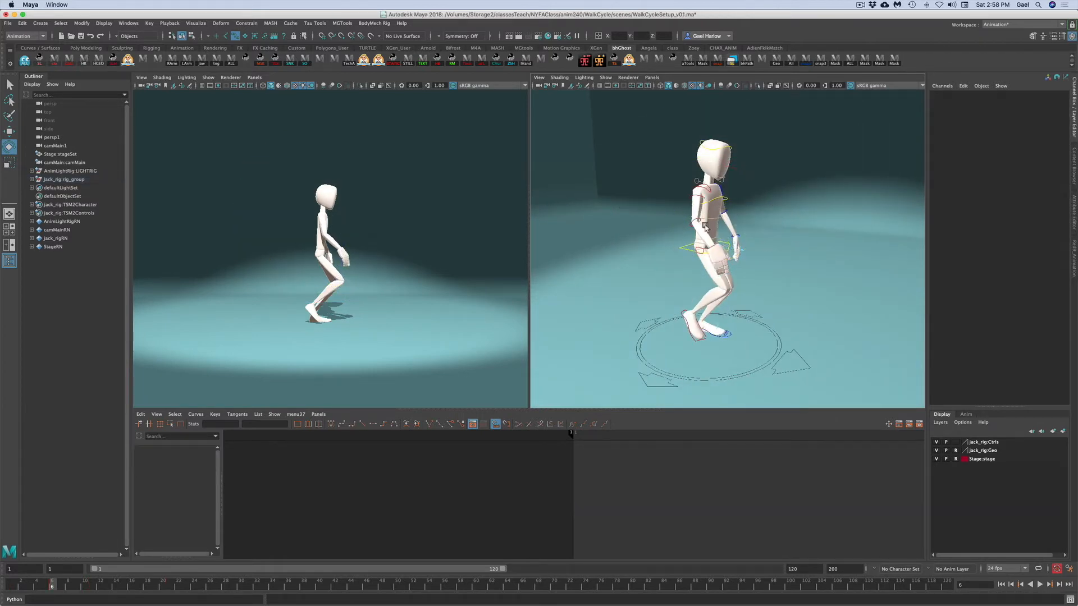
{"action": "left_click", "coordinate": [696, 221]}
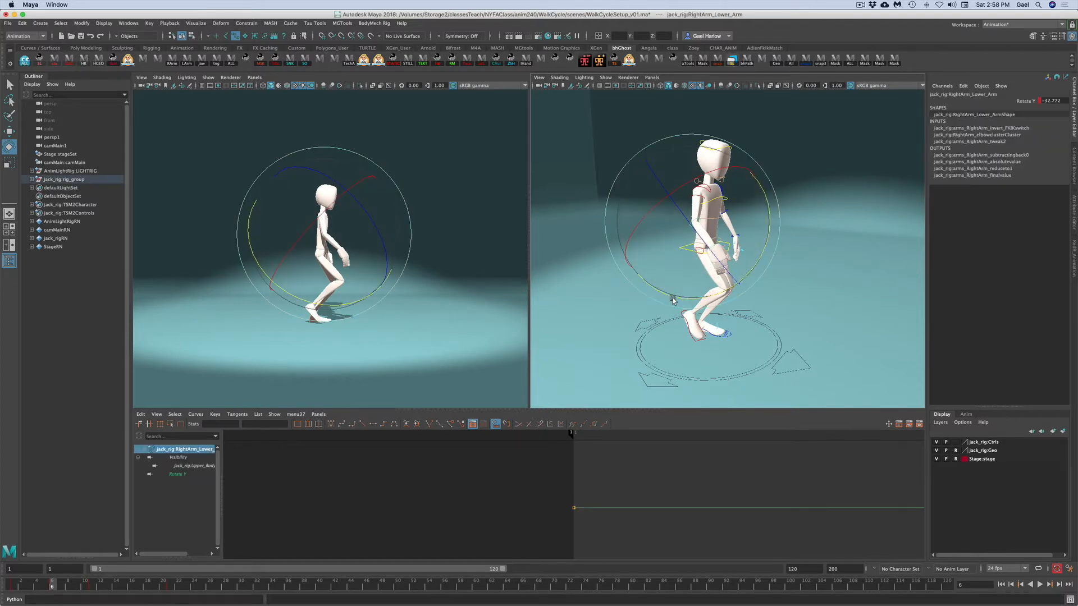
{"action": "left_click_drag", "start_coordinate": [676, 298], "coordinate": [686, 303]}
{"action": "left_click", "coordinate": [705, 287]}
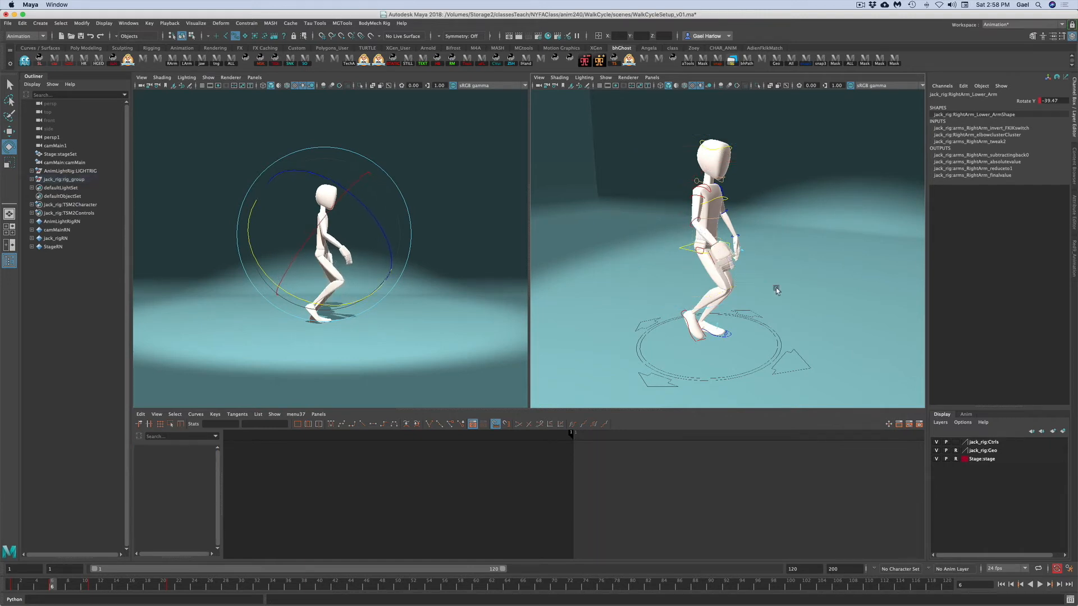
{"action": "left_click", "coordinate": [711, 266]}
{"action": "left_click_drag", "start_coordinate": [712, 266], "coordinate": [761, 230]}
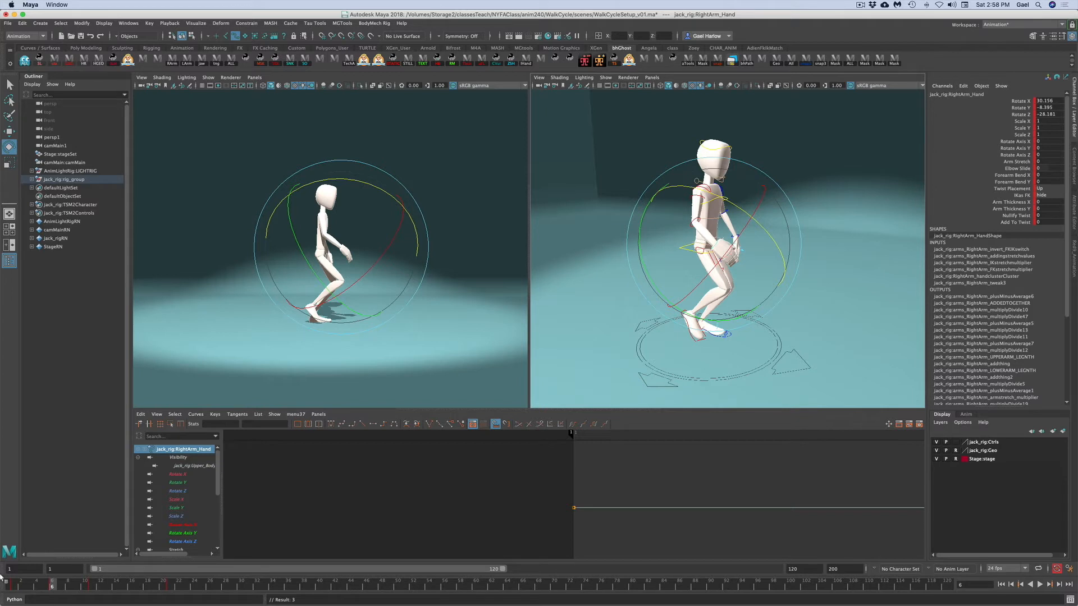
- Play back the walk, return to frame 6 and rotate the right shoulder control to swing the arm
{"action": "key", "text": "alt+v"}
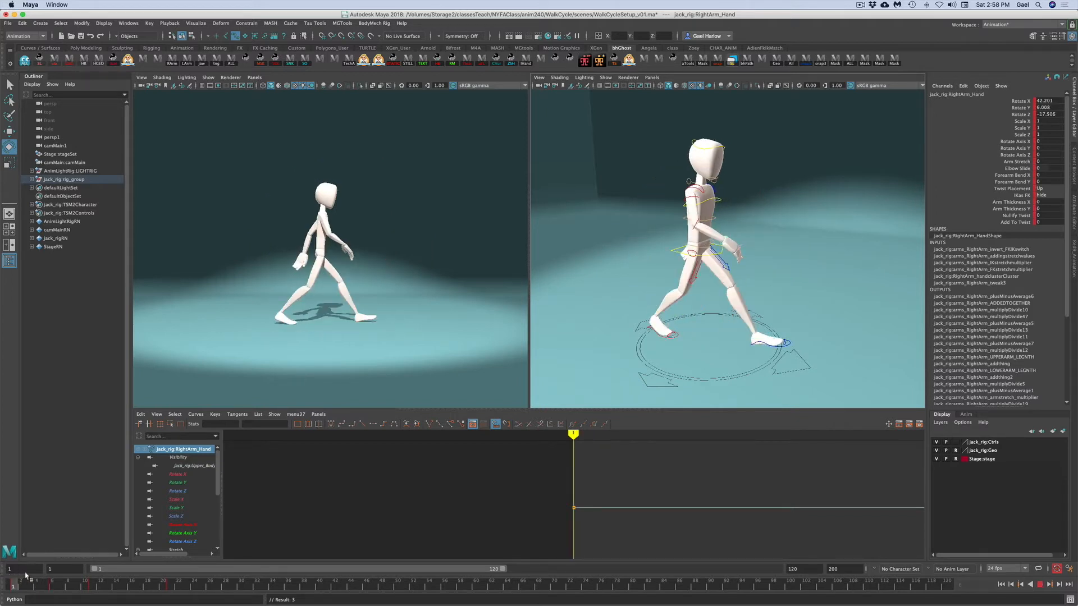
{"action": "left_click", "coordinate": [53, 587]}
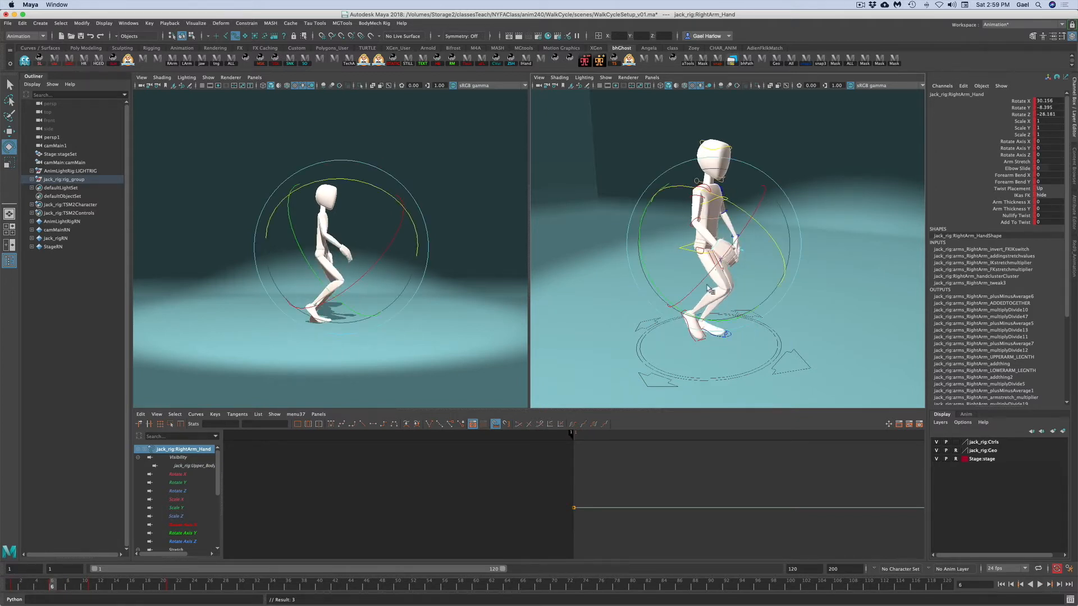
{"action": "left_click", "coordinate": [834, 327]}
{"action": "left_click", "coordinate": [714, 295]}
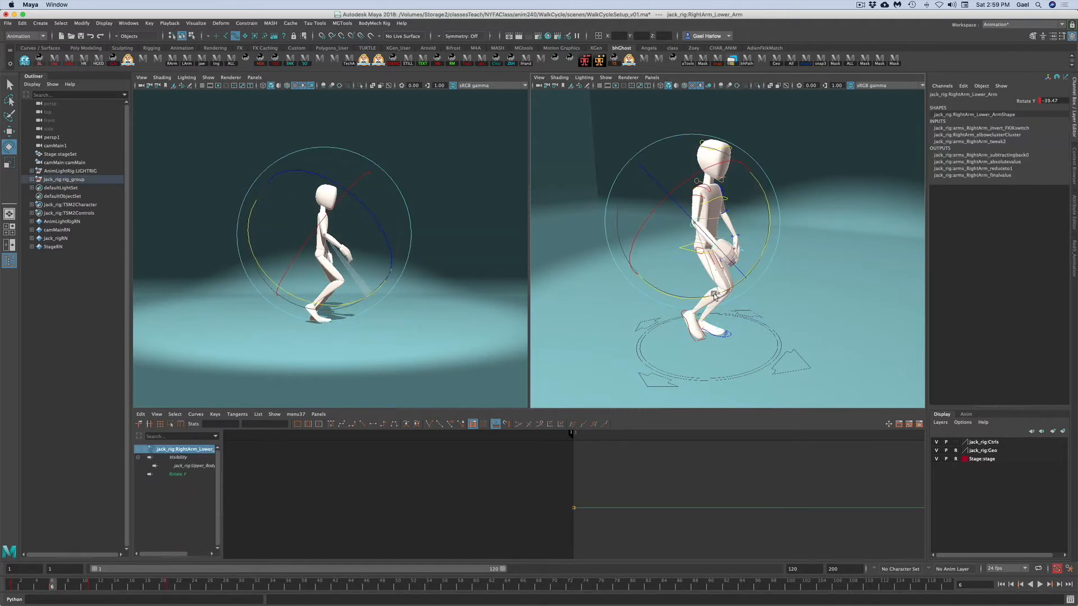
{"action": "left_click", "coordinate": [765, 241]}
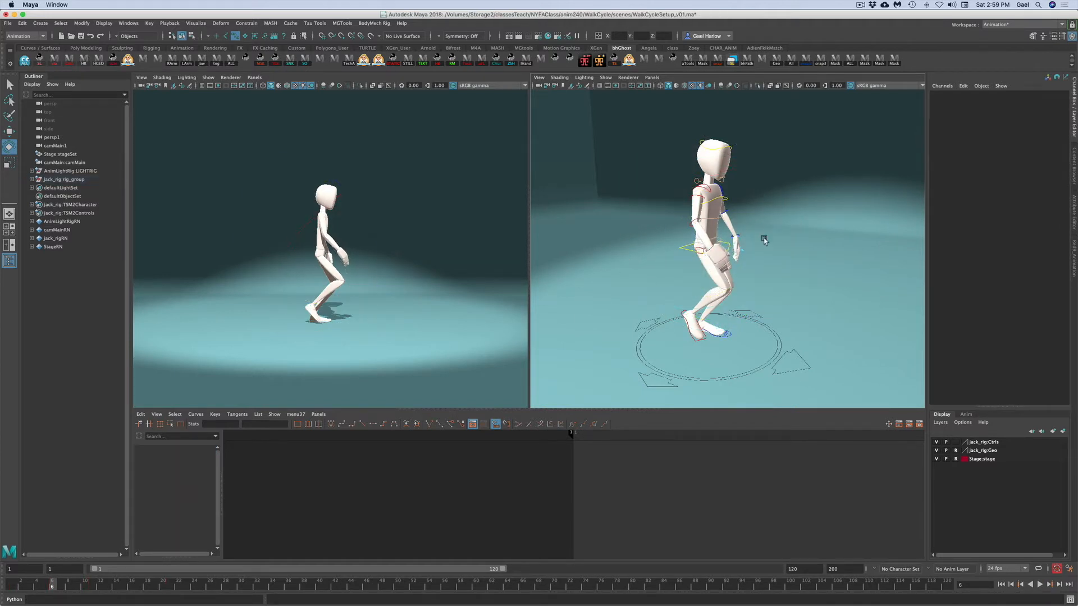
{"action": "left_click", "coordinate": [707, 192]}
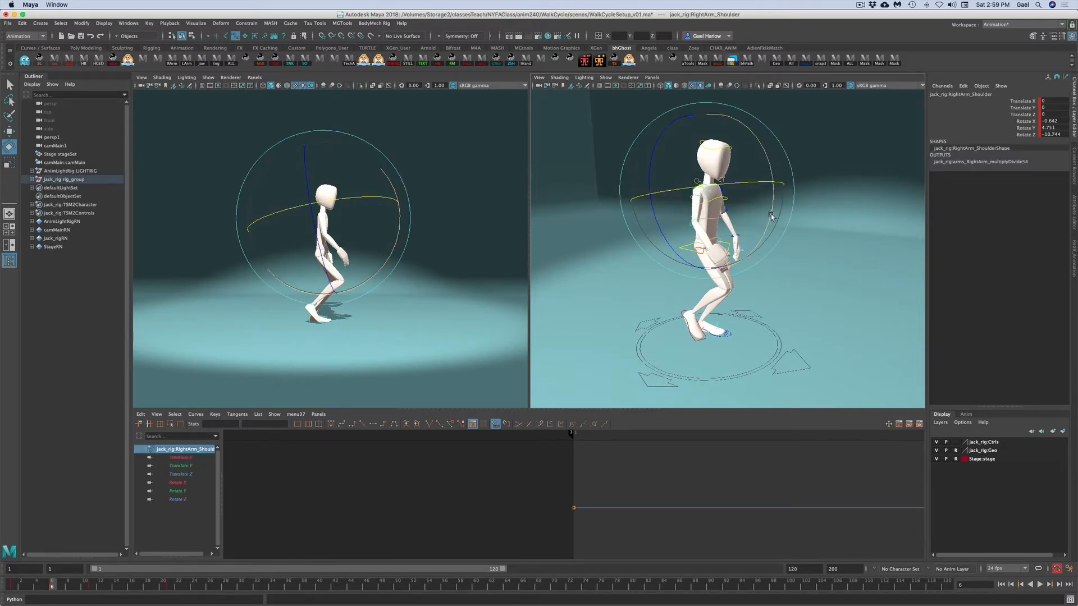
{"action": "left_click_drag", "start_coordinate": [690, 190], "coordinate": [676, 192]}
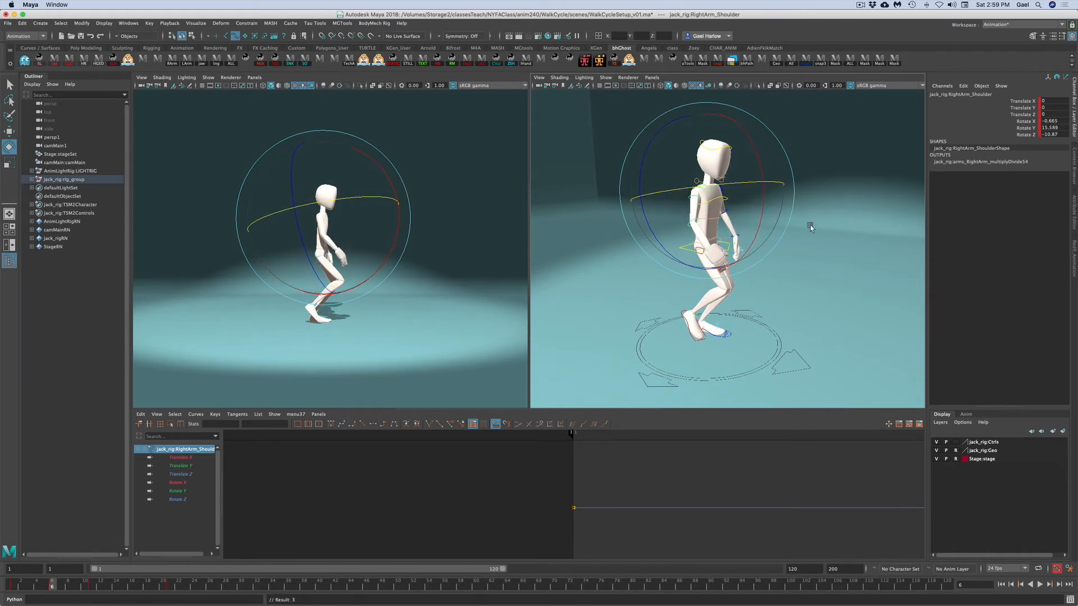
- Readjust the right upper arm rotation at frame 6, play the walk back and return to frame 6
{"action": "left_click", "coordinate": [673, 209]}
{"action": "left_click", "coordinate": [697, 195]}
{"action": "left_click_drag", "start_coordinate": [733, 256], "coordinate": [714, 248]}
{"action": "key", "text": "alt+v"}
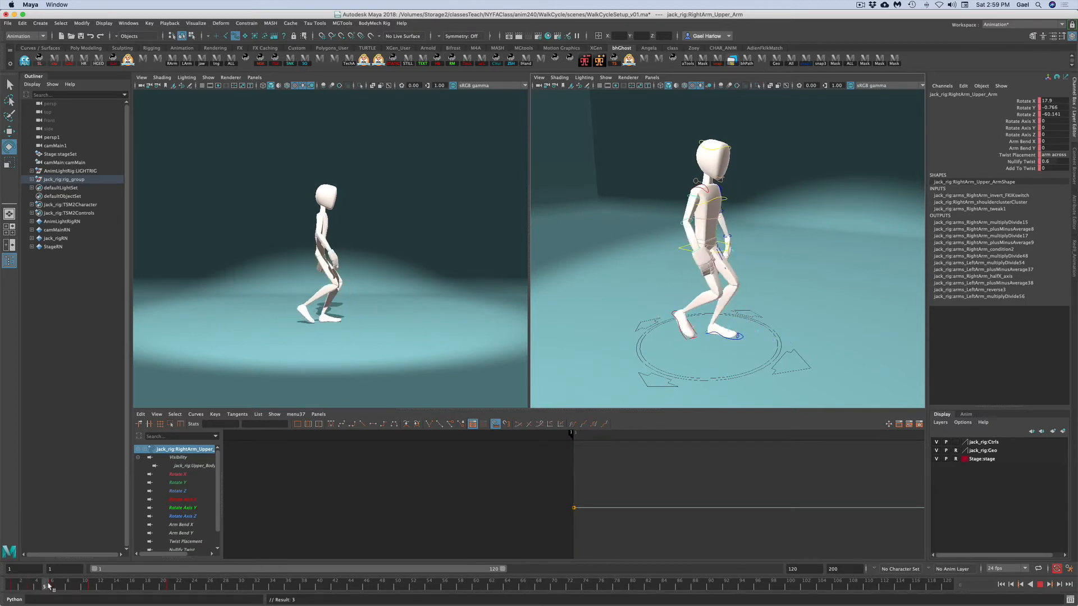
{"action": "left_click", "coordinate": [51, 586]}
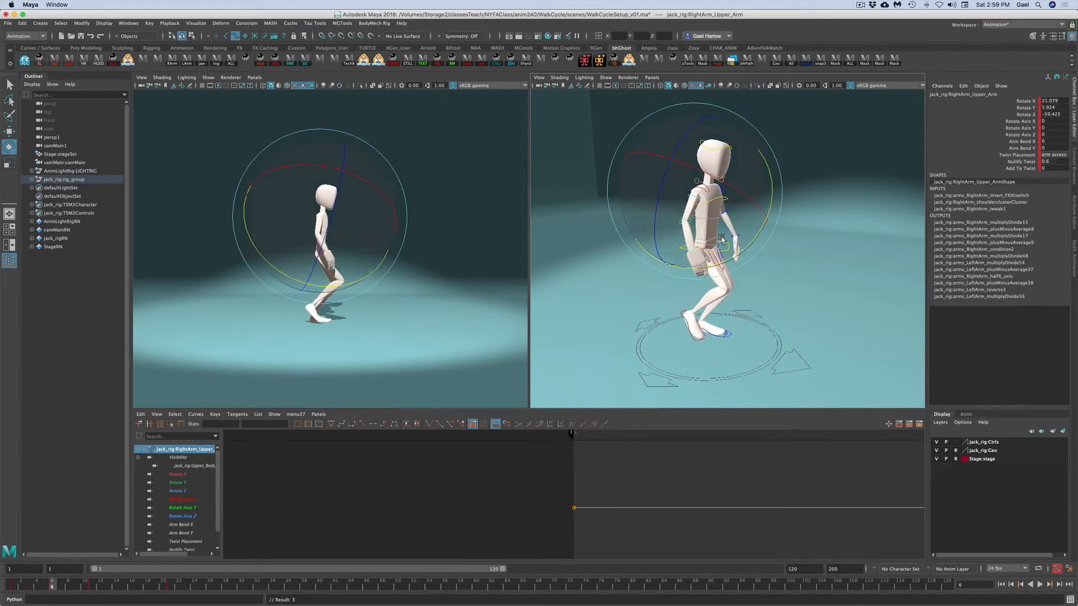
- Orbit the view around the character and play back the walk to review the left arm swing
{"action": "left_click", "coordinate": [834, 259]}
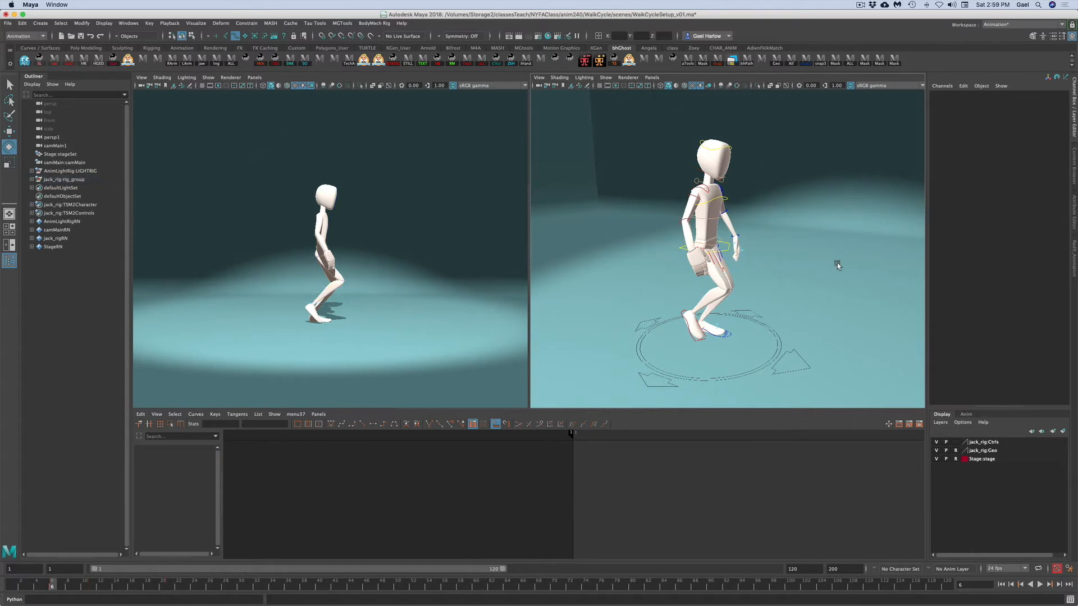
{"action": "left_click_drag", "start_coordinate": [833, 276], "coordinate": [683, 264], "text": "alt"}
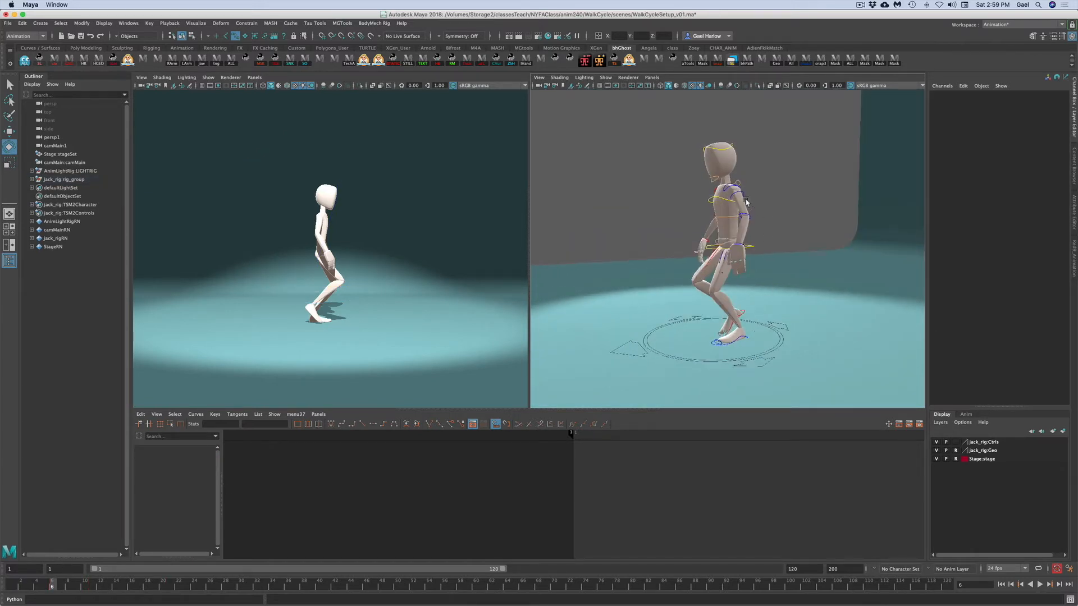
{"action": "left_click", "coordinate": [729, 190]}
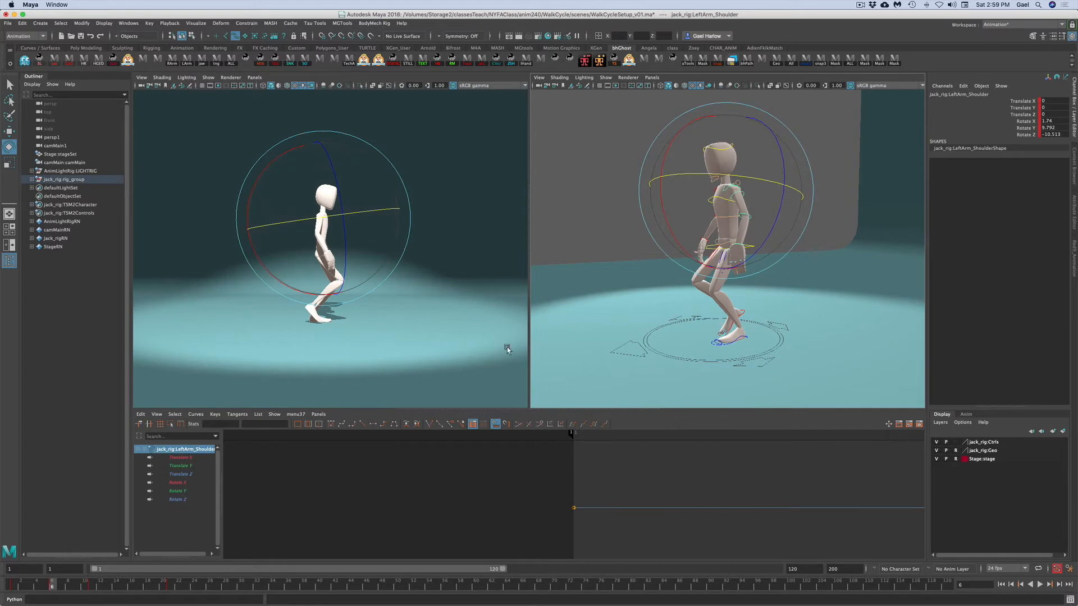
{"action": "left_click", "coordinate": [15, 585]}
{"action": "key", "text": "alt+v"}
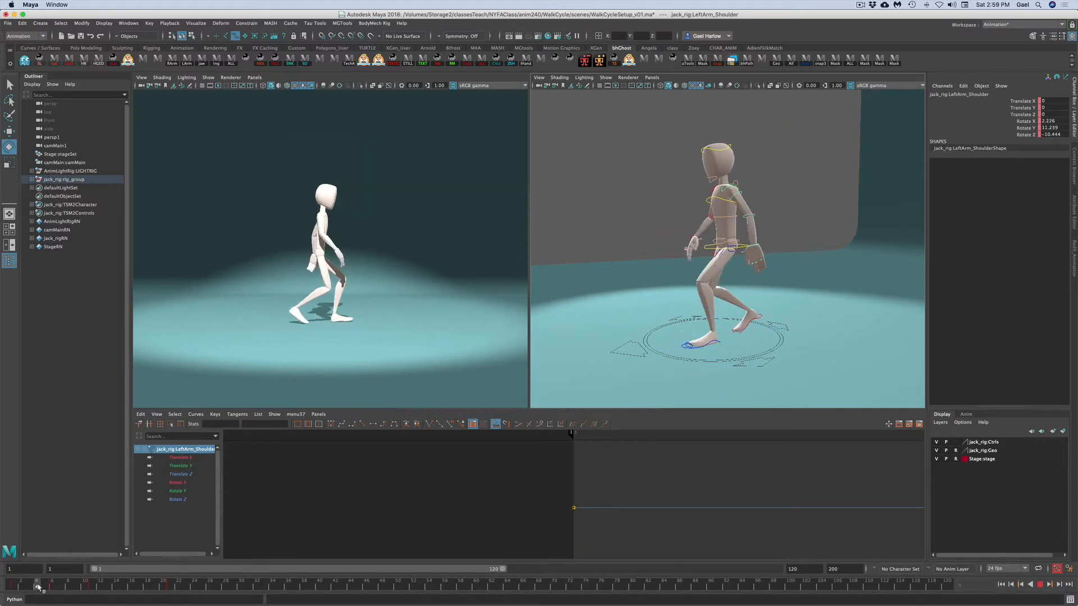
{"action": "key", "text": "alt+v"}
- Select the left shoulder control, frame its curves in the Graph Editor and lower its Rotate Y key at frame 6
{"action": "left_click", "coordinate": [828, 272]}
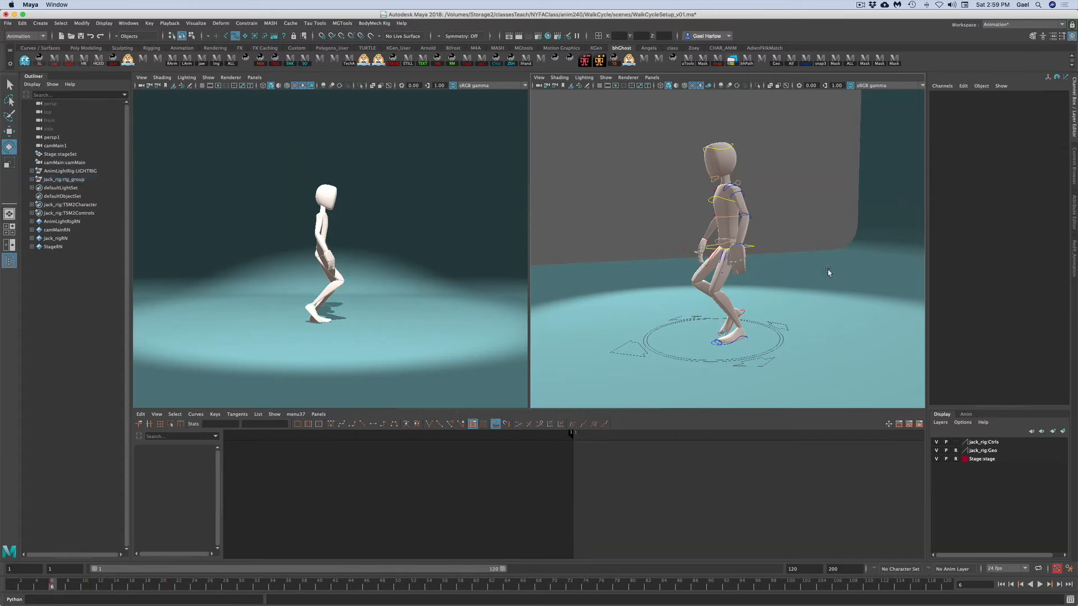
{"action": "left_click", "coordinate": [731, 188]}
{"action": "key", "text": "f"}
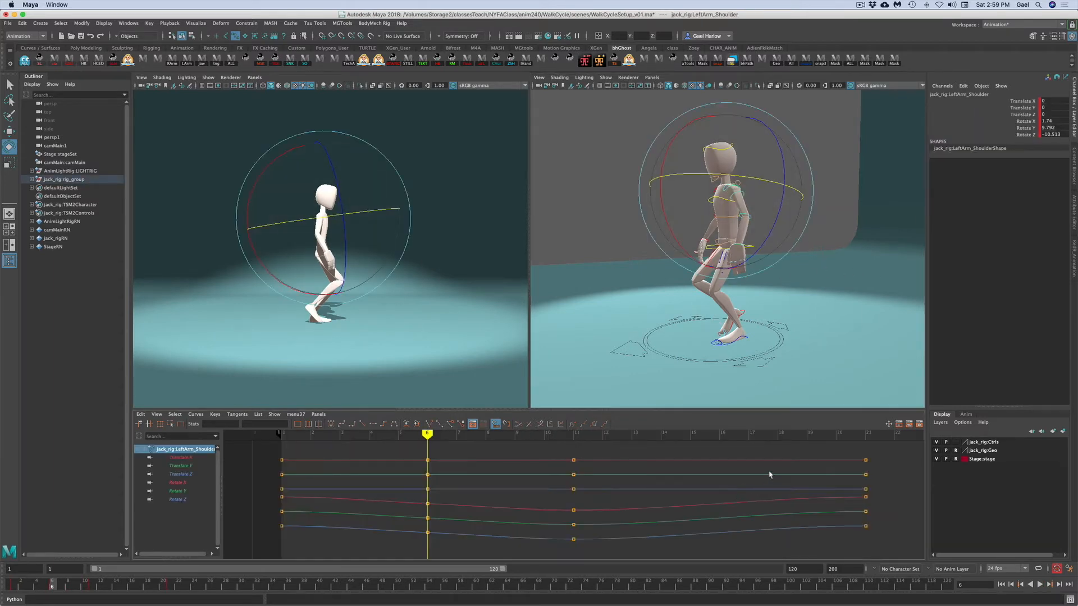
{"action": "left_click", "coordinate": [1019, 128]}
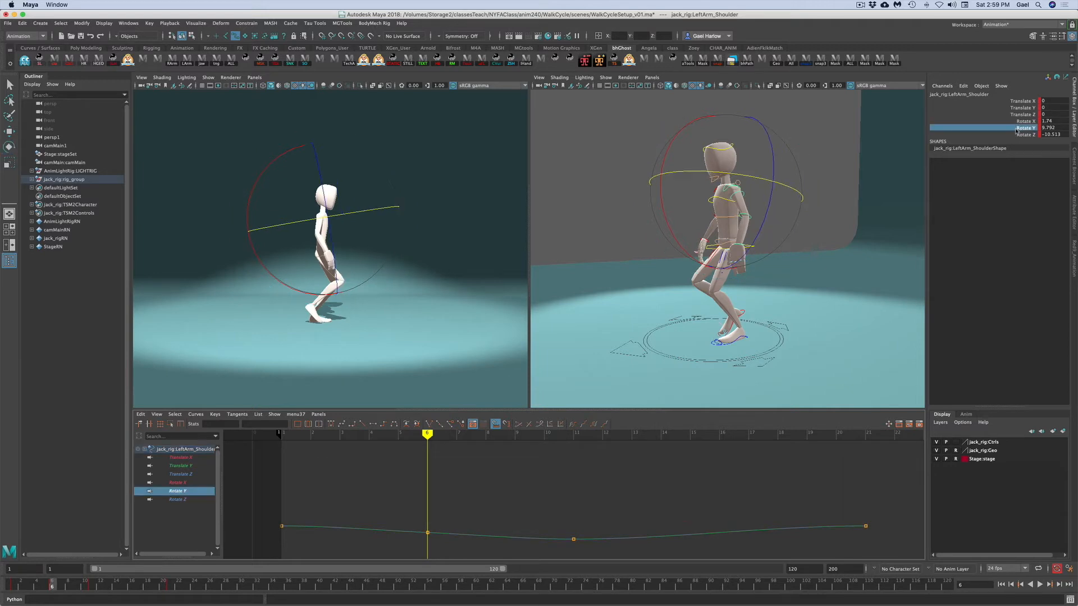
{"action": "left_click_drag", "start_coordinate": [396, 514], "coordinate": [436, 539]}
{"action": "middle_click_drag", "start_coordinate": [434, 507], "coordinate": [436, 512]}
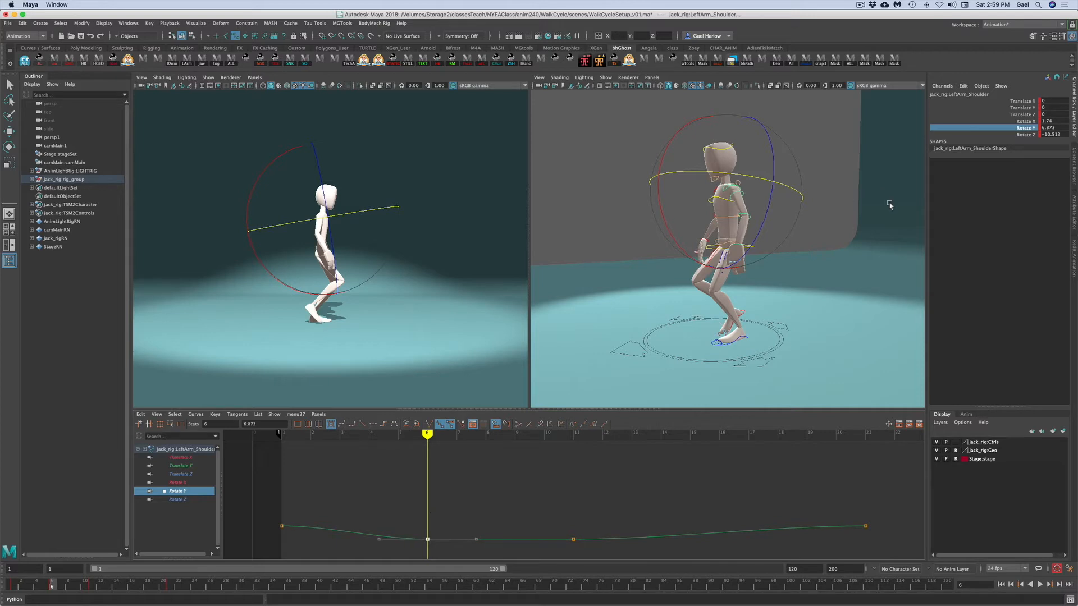
- Adjust the left shoulder's Rotate Z and Rotate X keys at frame 6 in the Graph Editor
{"action": "left_click", "coordinate": [1019, 134]}
{"action": "left_click_drag", "start_coordinate": [421, 521], "coordinate": [434, 540]}
{"action": "middle_click_drag", "start_coordinate": [445, 486], "coordinate": [445, 490]}
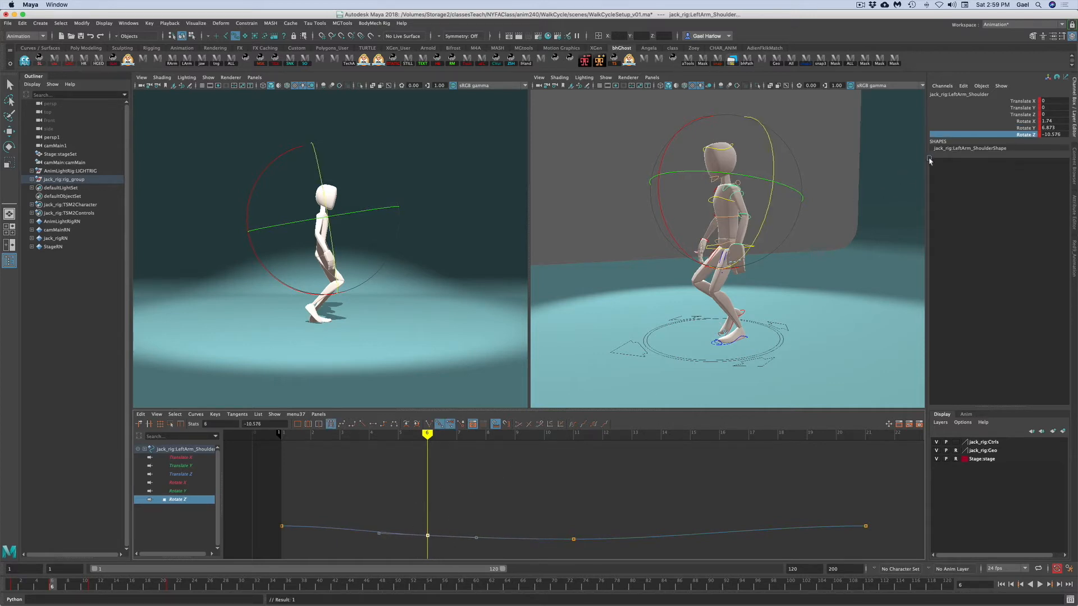
{"action": "left_click", "coordinate": [1014, 122]}
{"action": "left_click_drag", "start_coordinate": [386, 509], "coordinate": [439, 556]}
{"action": "middle_click_drag", "start_coordinate": [447, 506], "coordinate": [446, 513]}
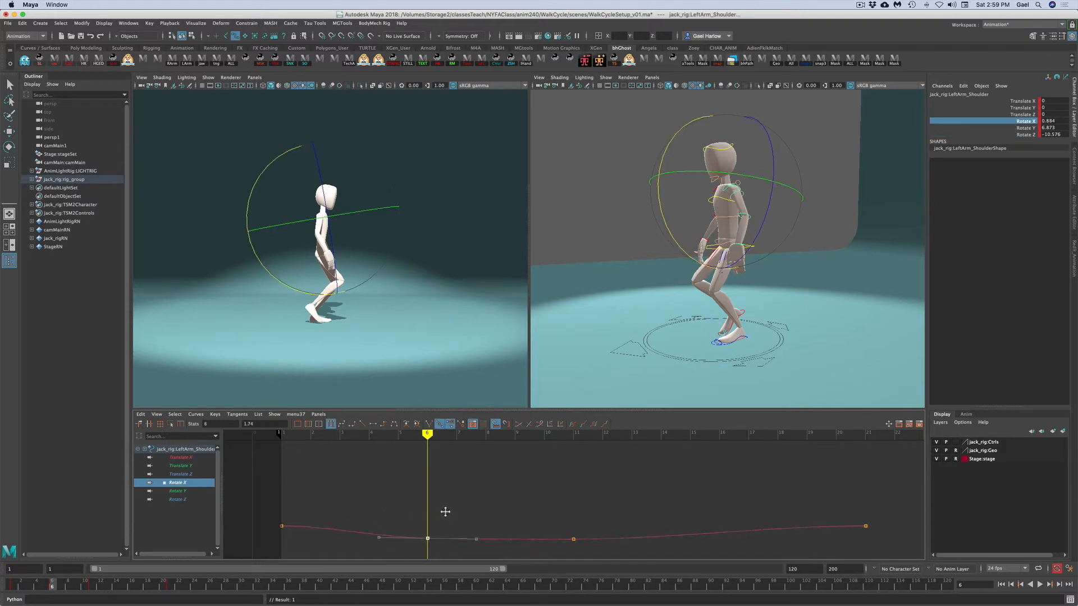
- Select the left upper arm control and move its Rotate Y key at frame 6 to about -28.9
{"action": "left_click", "coordinate": [775, 212]}
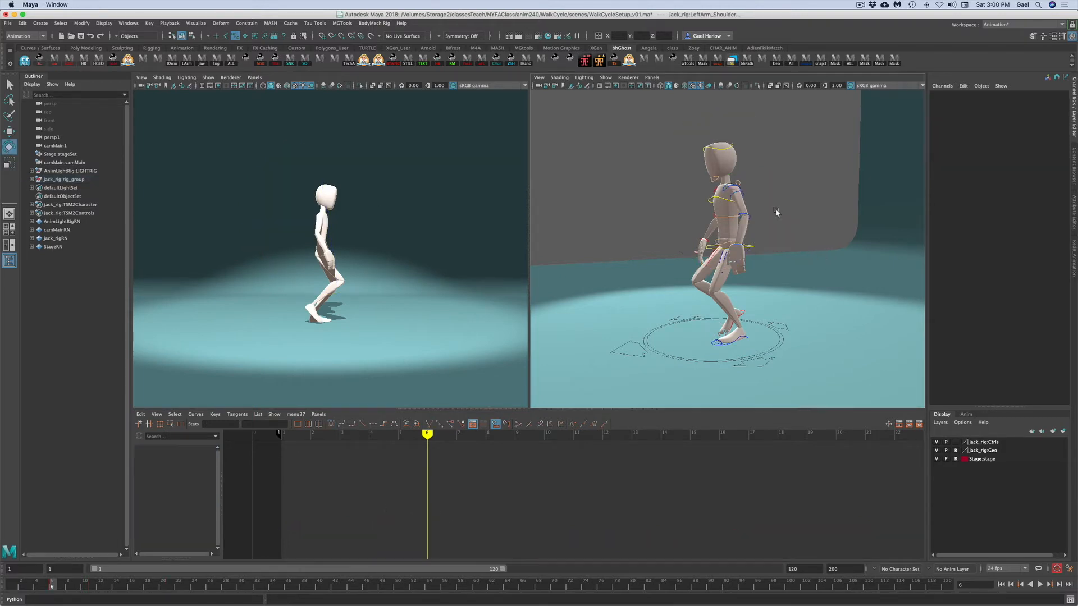
{"action": "left_click", "coordinate": [741, 192]}
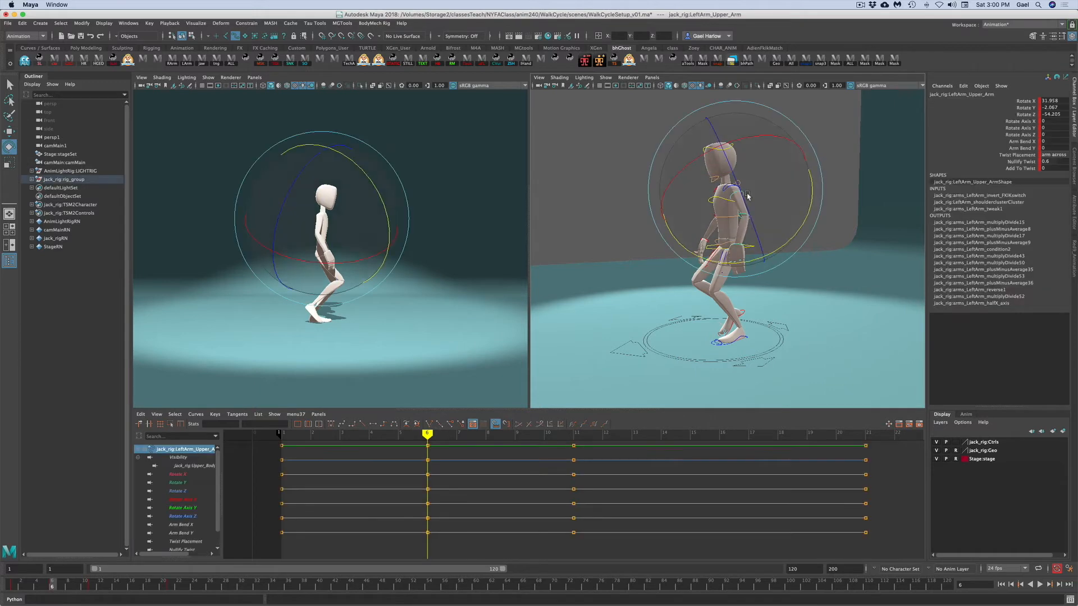
{"action": "left_click", "coordinate": [1025, 107]}
{"action": "key", "text": "f"}
{"action": "left_click_drag", "start_coordinate": [417, 480], "coordinate": [442, 519]}
{"action": "middle_click_drag", "start_coordinate": [441, 482], "coordinate": [442, 498]}
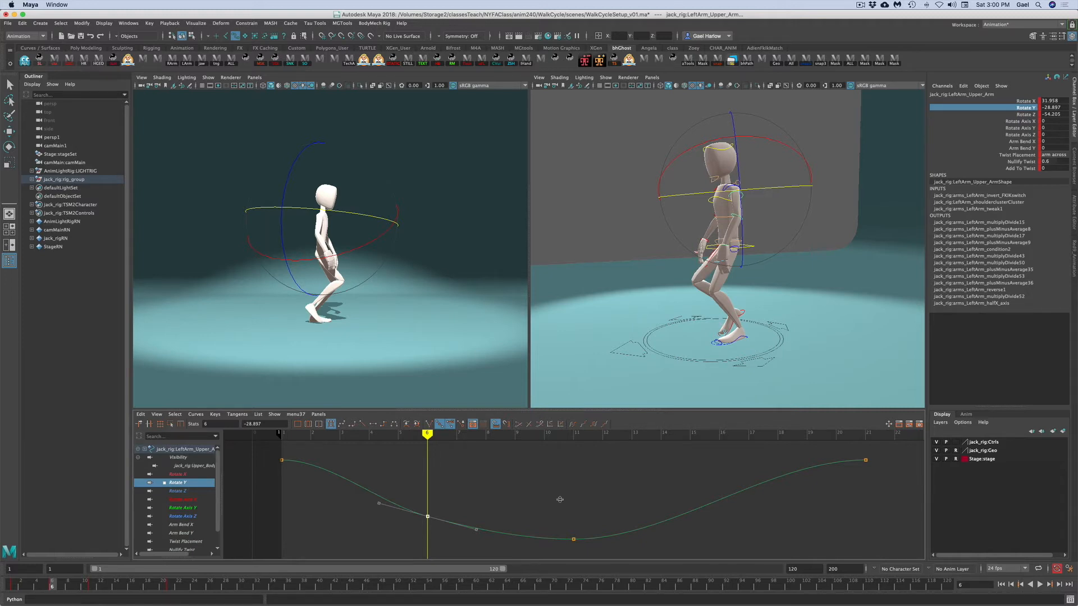
- Adjust the left upper arm's Rotate X and Rotate Z keys at frame 6 in the Graph Editor
{"action": "key", "text": "Up"}
{"action": "left_click_drag", "start_coordinate": [411, 472], "coordinate": [438, 520]}
{"action": "middle_click_drag", "start_coordinate": [448, 497], "coordinate": [448, 508]}
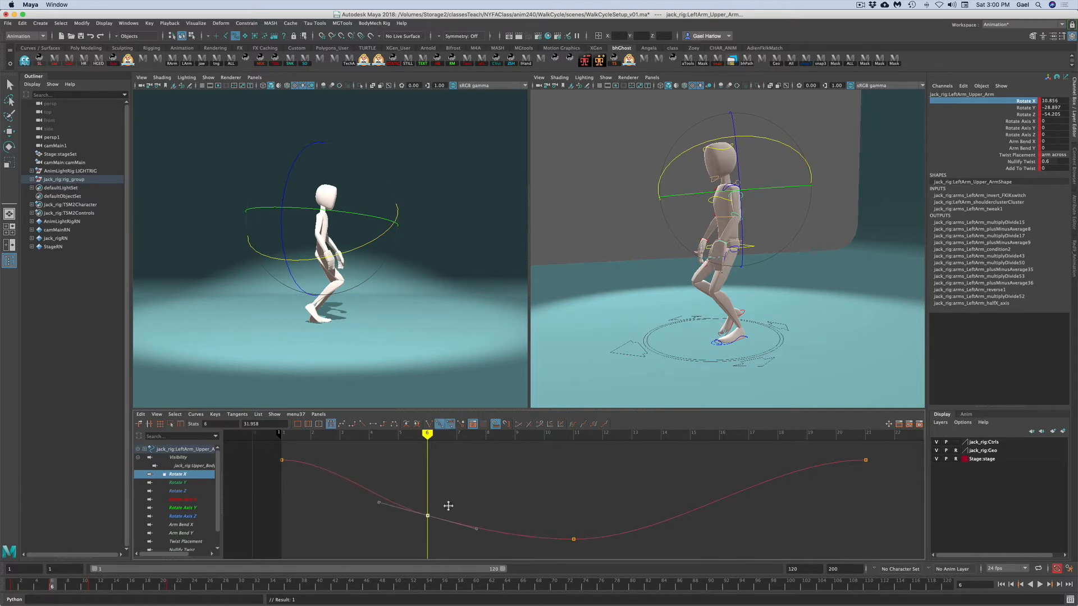
{"action": "left_click", "coordinate": [1019, 115]}
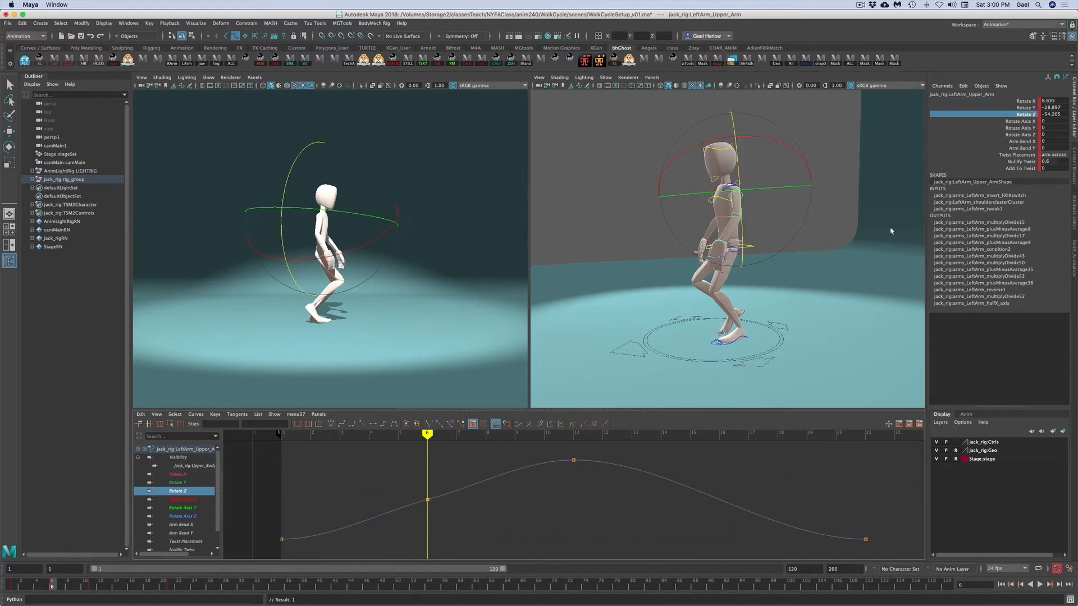
{"action": "left_click_drag", "start_coordinate": [424, 490], "coordinate": [442, 517]}
{"action": "middle_click_drag", "start_coordinate": [440, 510], "coordinate": [441, 491]}
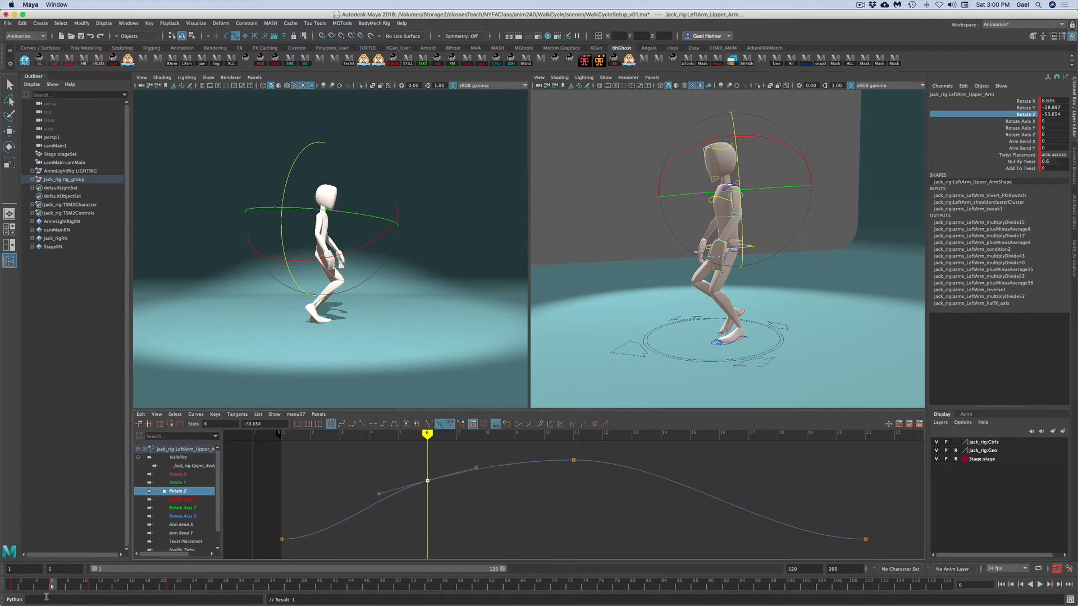
- At frame 6, rotate the left forearm control to straighten the elbow slightly
{"action": "mouse_move", "coordinate": [34, 587]}
{"action": "left_mouse_down"}
{"action": "mouse_move", "coordinate": [7, 587]}
{"action": "mouse_move", "coordinate": [80, 579]}
{"action": "mouse_move", "coordinate": [52, 584]}
{"action": "left_mouse_up"}
{"action": "key", "text": "e"}
{"action": "left_click", "coordinate": [795, 275]}
{"action": "left_click", "coordinate": [744, 224]}
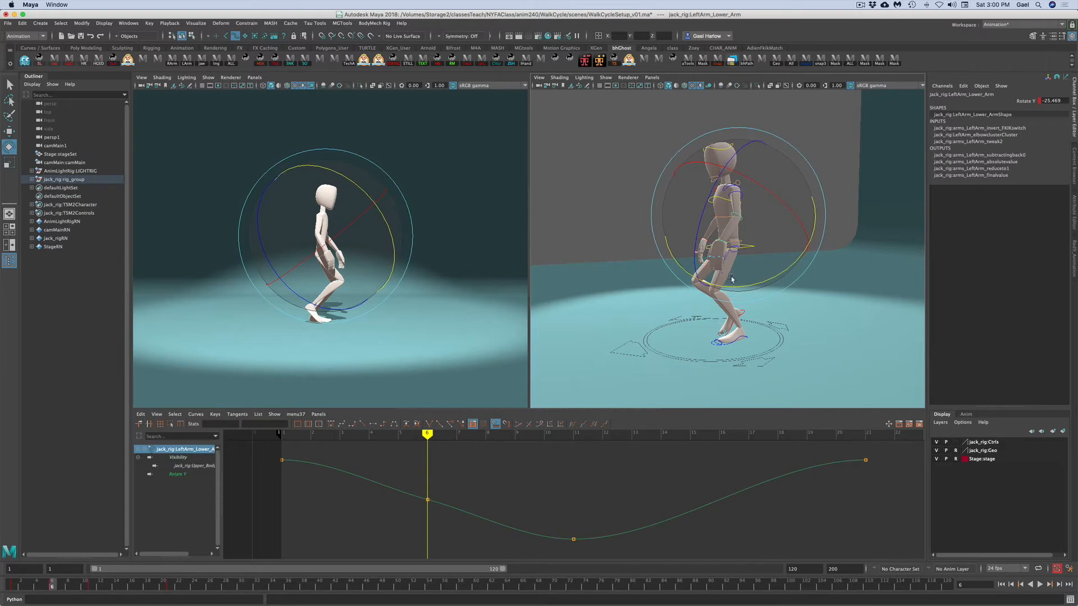
{"action": "mouse_move", "coordinate": [730, 288]}
{"action": "left_mouse_down"}
{"action": "mouse_move", "coordinate": [740, 293]}
{"action": "mouse_move", "coordinate": [743, 281]}
{"action": "left_mouse_up"}
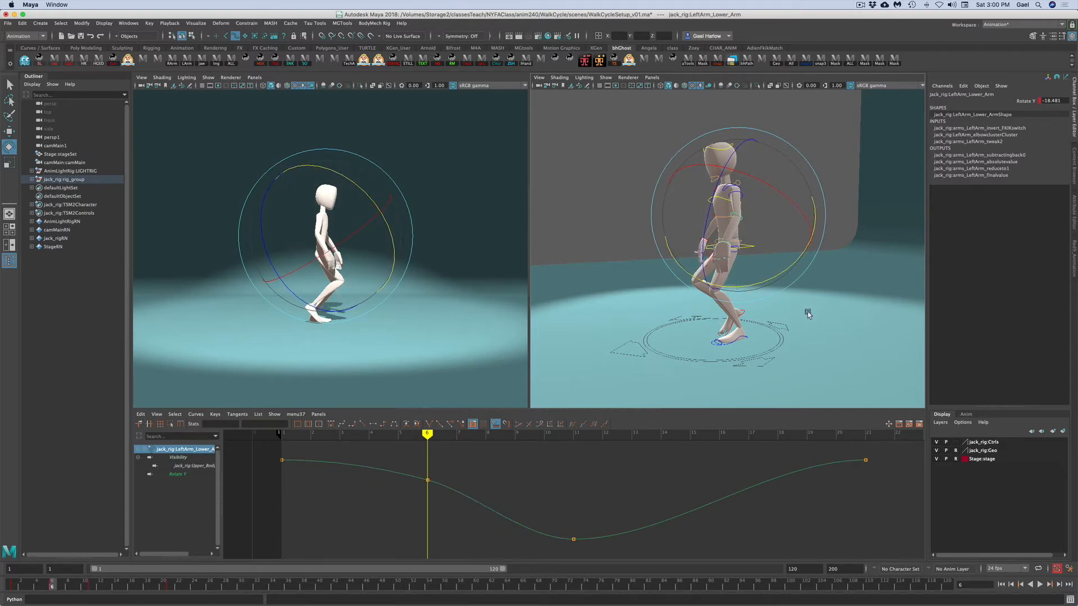
- Select the left hand control and adjust its Rotate Y and Rotate X keys at frame 6 in the Graph Editor
{"action": "left_click", "coordinate": [732, 241]}
{"action": "left_click", "coordinate": [729, 245]}
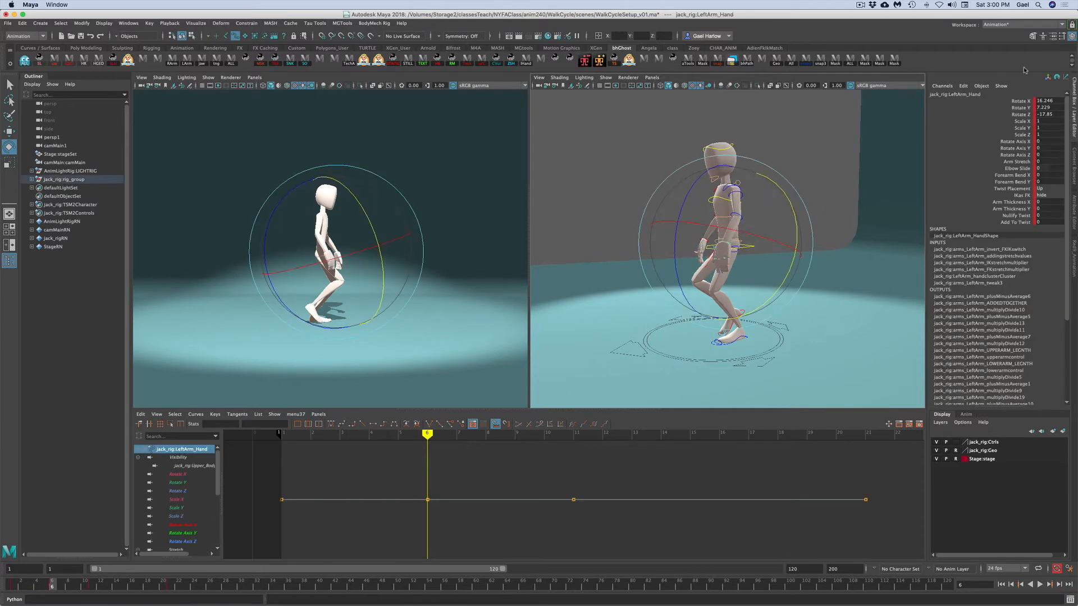
{"action": "left_click", "coordinate": [1019, 108]}
{"action": "left_click_drag", "start_coordinate": [413, 473], "coordinate": [441, 517]}
{"action": "middle_click_drag", "start_coordinate": [436, 489], "coordinate": [431, 459]}
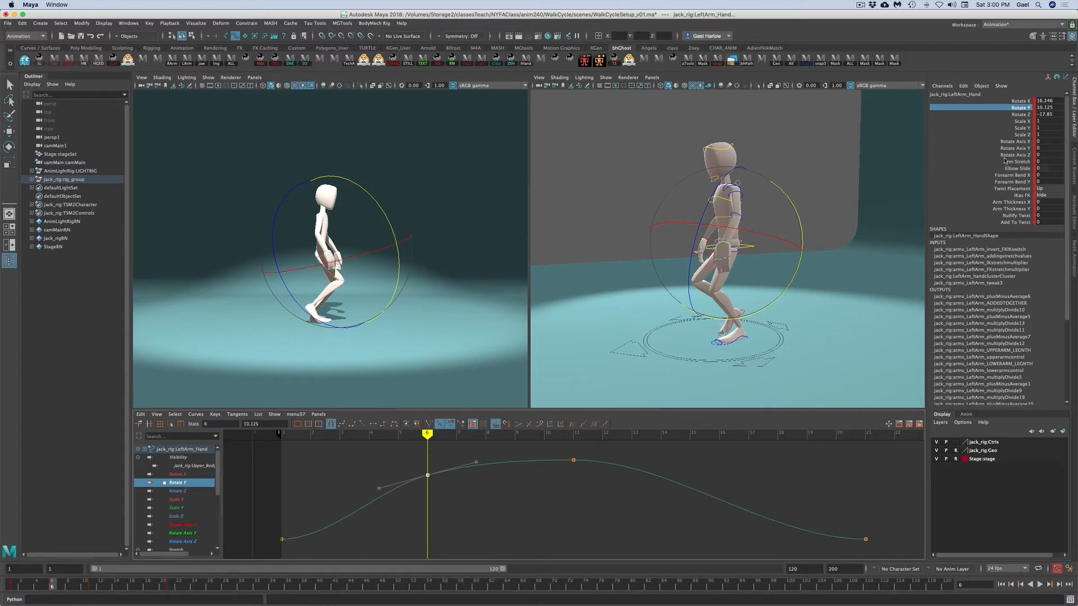
{"action": "left_click", "coordinate": [1006, 115]}
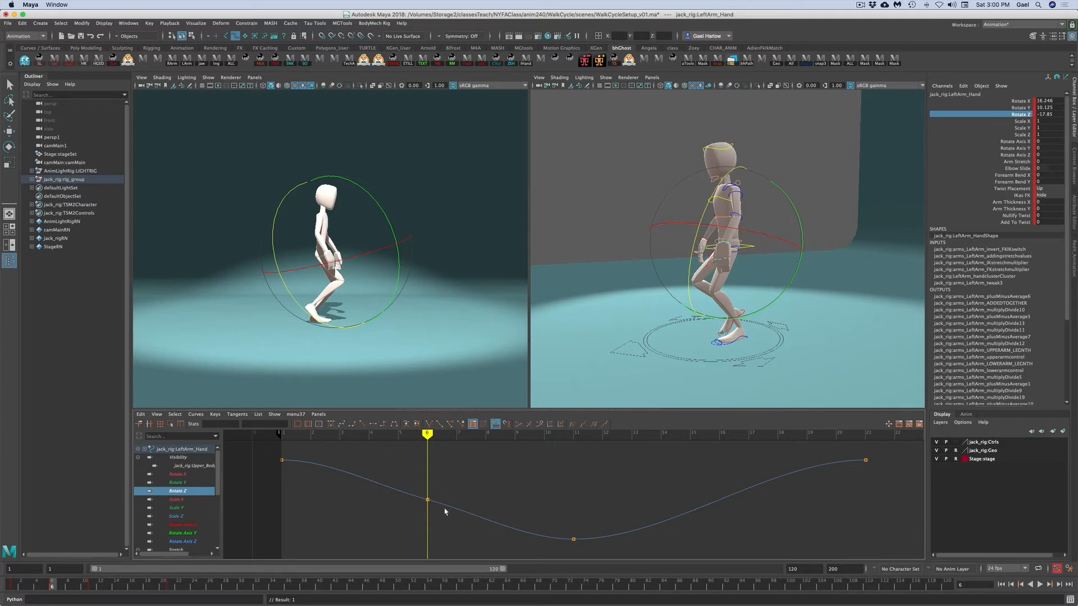
{"action": "middle_click_drag", "start_coordinate": [443, 501], "coordinate": [443, 531]}
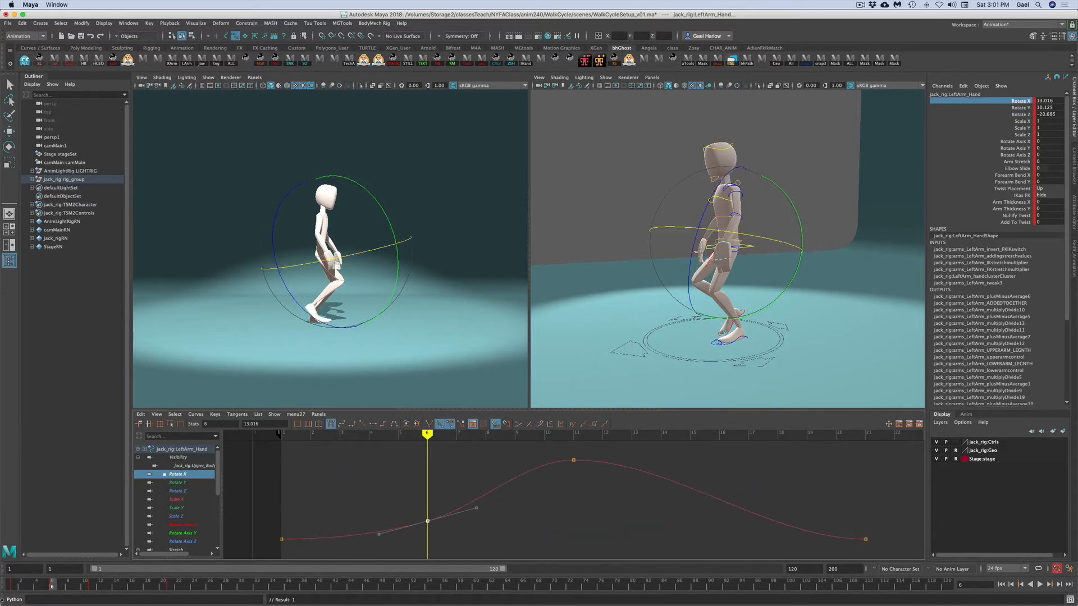
- At frame 1, select the right shoulder, upper arm and hand controls and apply an Euler Filter to their rotation curves
{"action": "left_click_drag", "start_coordinate": [40, 587], "coordinate": [2, 596]}
{"action": "mouse_move", "coordinate": [65, 589]}
{"action": "left_mouse_down"}
{"action": "mouse_move", "coordinate": [89, 588]}
{"action": "mouse_move", "coordinate": [56, 587]}
{"action": "mouse_move", "coordinate": [92, 588]}
{"action": "mouse_move", "coordinate": [11, 589]}
{"action": "left_mouse_up"}
{"action": "key", "text": "e"}
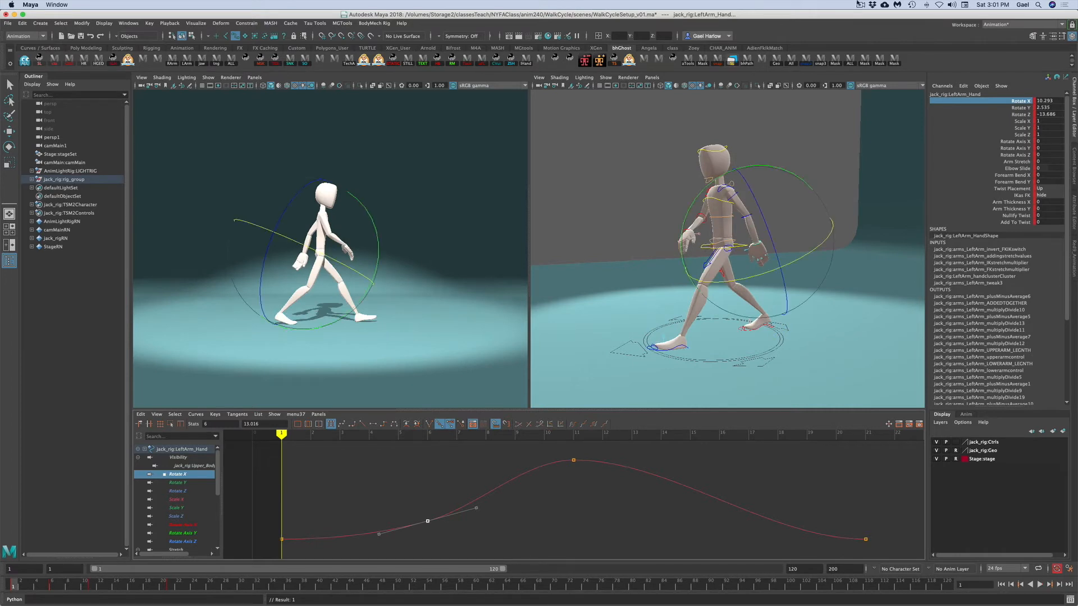
{"action": "left_click", "coordinate": [661, 145]}
{"action": "left_click_drag", "start_coordinate": [658, 162], "coordinate": [707, 183], "text": "alt"}
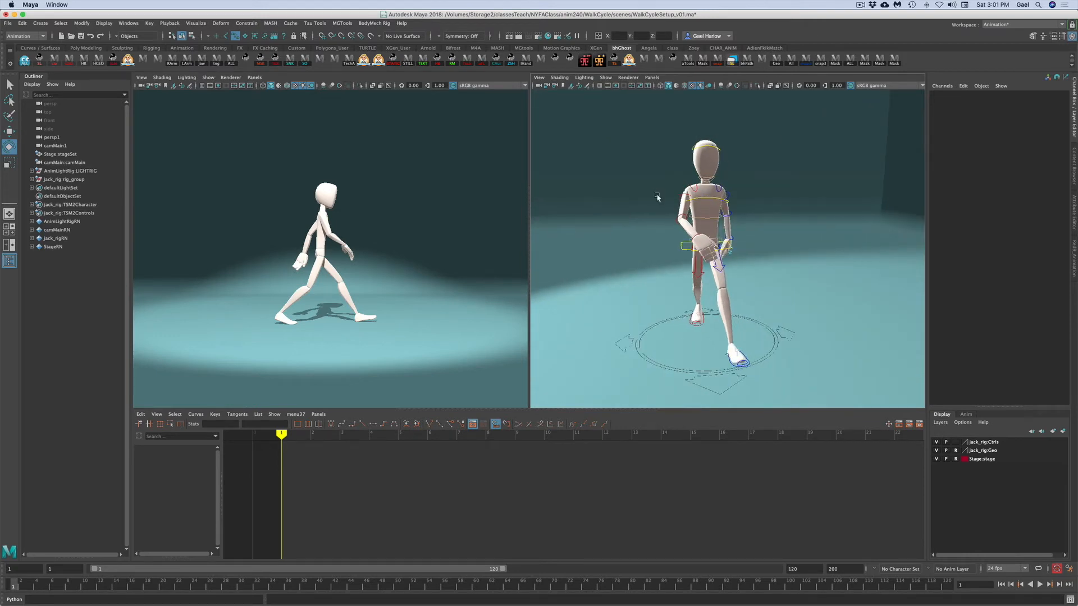
{"action": "left_click", "coordinate": [692, 192]}
{"action": "key", "text": "q"}
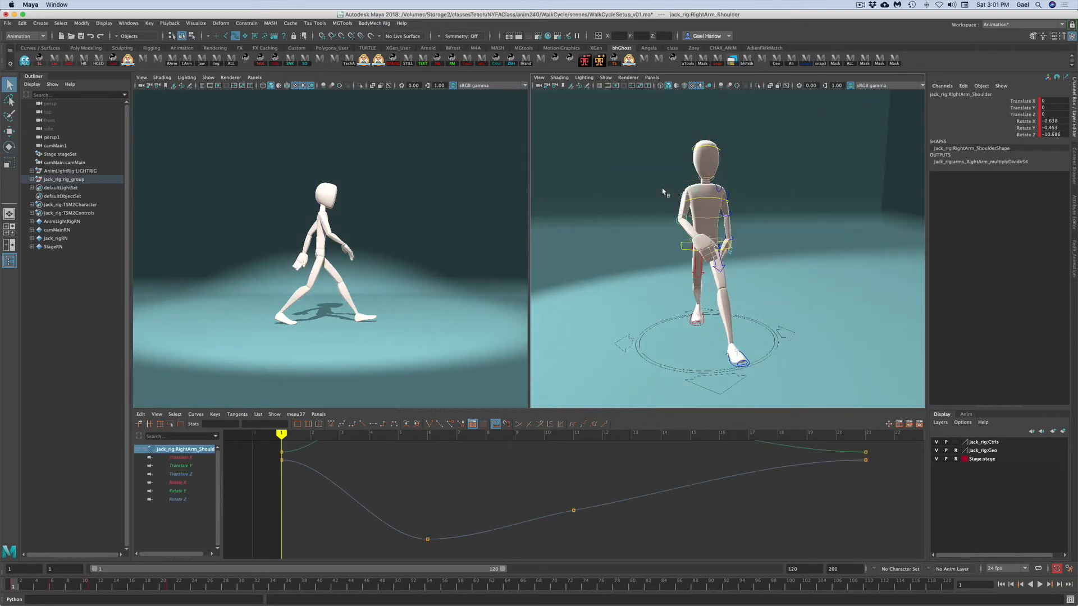
{"action": "left_click", "coordinate": [681, 195], "text": "shift"}
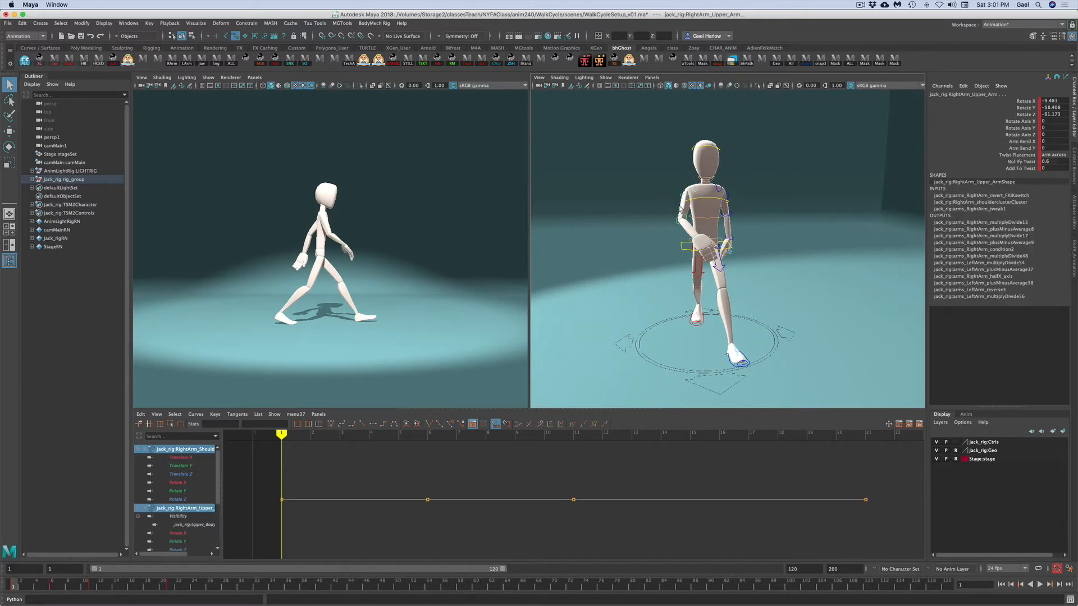
{"action": "left_click", "coordinate": [676, 217], "text": "shift"}
{"action": "left_click", "coordinate": [697, 239], "text": "shift"}
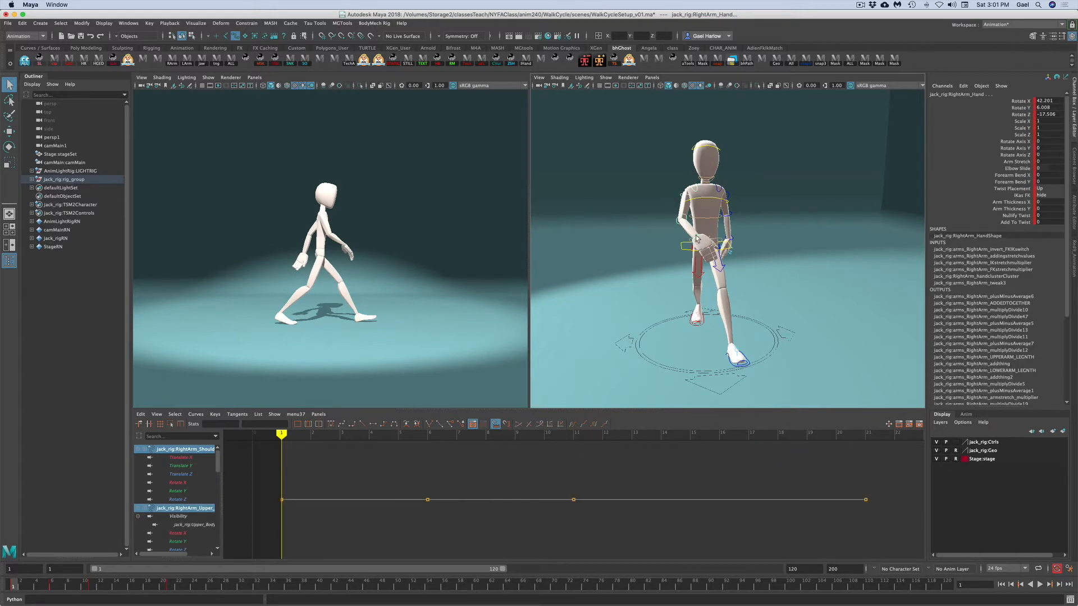
{"action": "left_click_drag", "start_coordinate": [1007, 105], "coordinate": [1008, 116]}
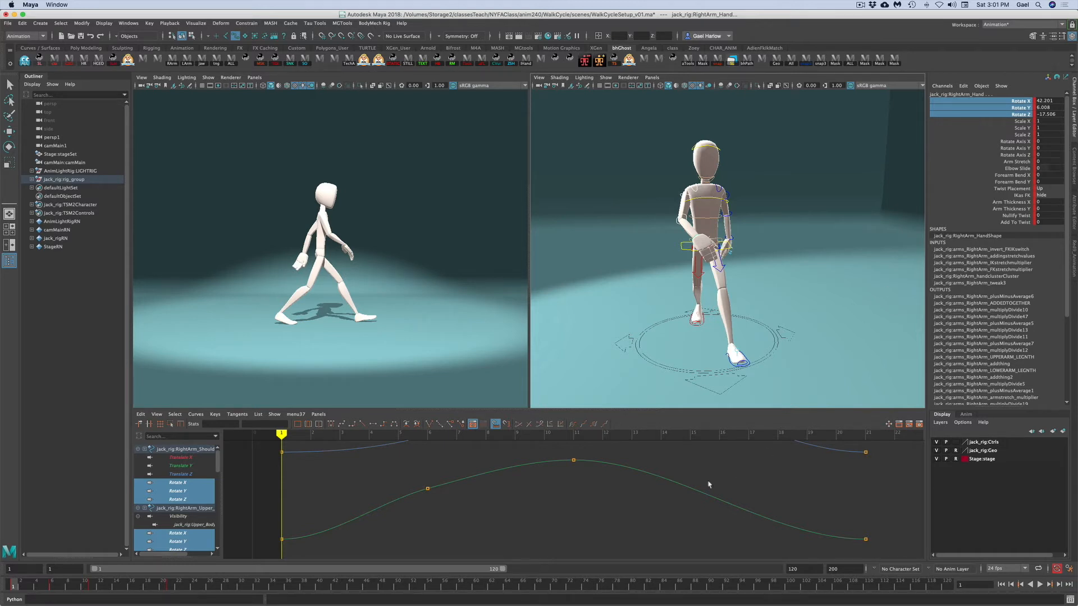
{"action": "key", "text": "a"}
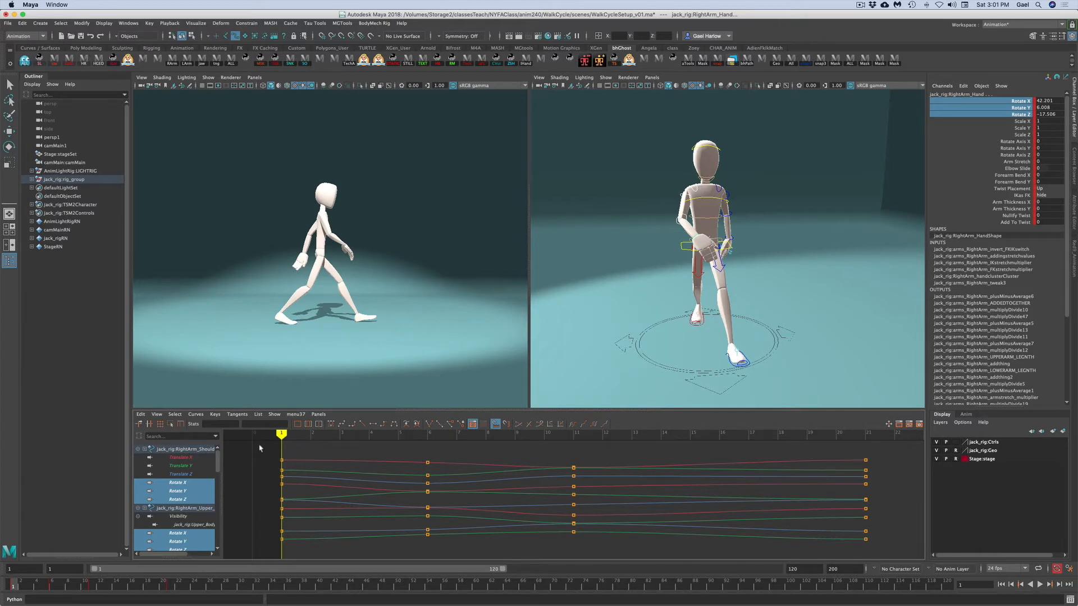
{"action": "left_click_drag", "start_coordinate": [266, 444], "coordinate": [907, 550]}
{"action": "left_click", "coordinate": [195, 414]}
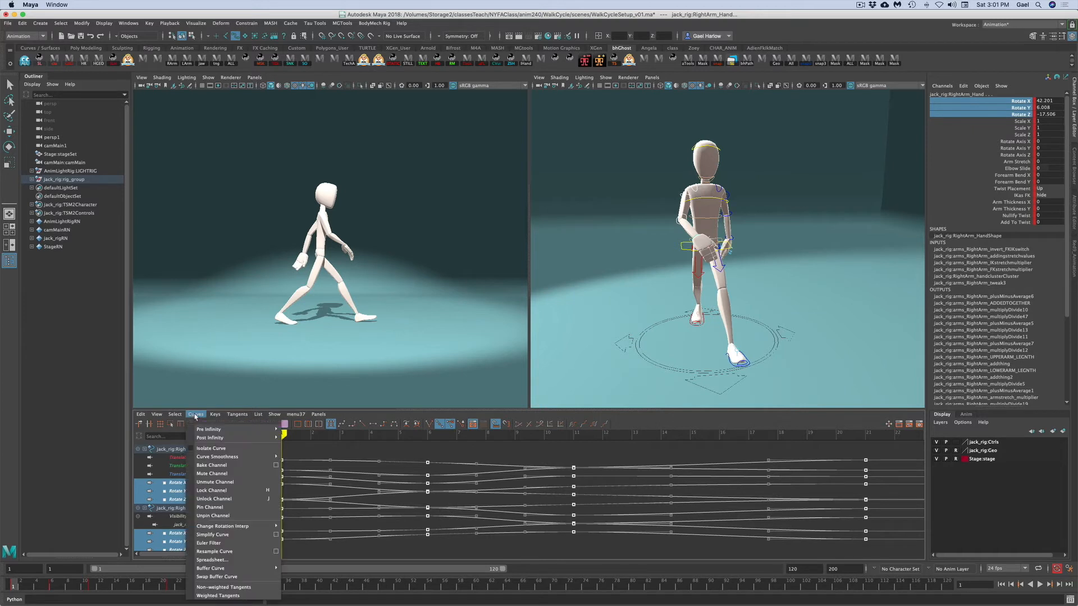
{"action": "left_click", "coordinate": [203, 544]}
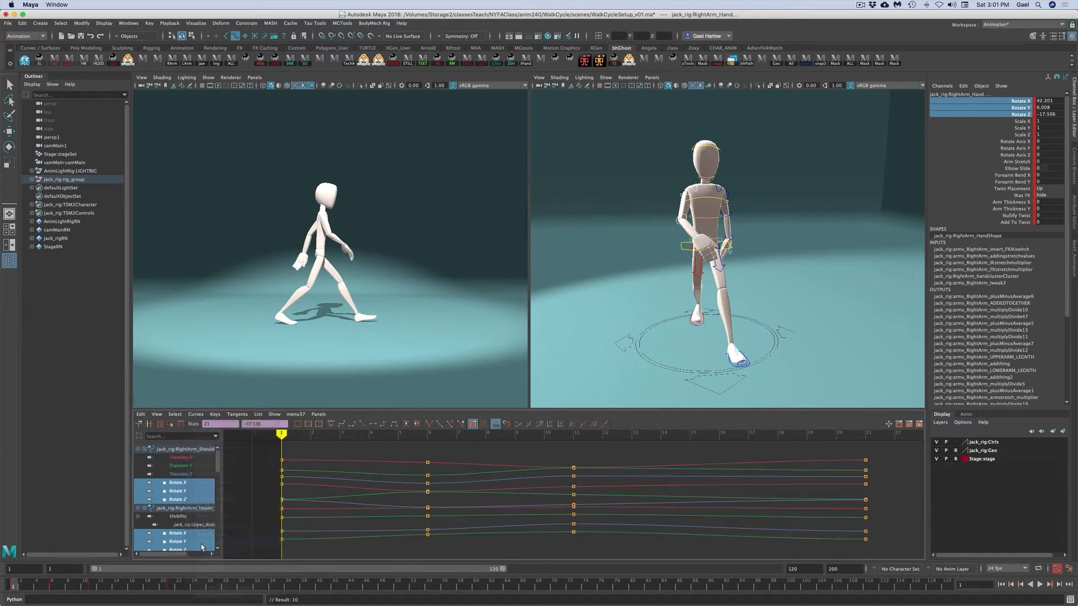
{"action": "key", "text": "alt+v"}
- At frame 6, select all the right hand's finger controls and set a key on them
{"action": "mouse_move", "coordinate": [138, 584]}
{"action": "left_mouse_down"}
{"action": "mouse_move", "coordinate": [197, 585]}
{"action": "mouse_move", "coordinate": [1, 590]}
{"action": "mouse_move", "coordinate": [307, 584]}
{"action": "mouse_move", "coordinate": [4, 584]}
{"action": "mouse_move", "coordinate": [93, 587]}
{"action": "mouse_move", "coordinate": [52, 586]}
{"action": "left_mouse_up"}
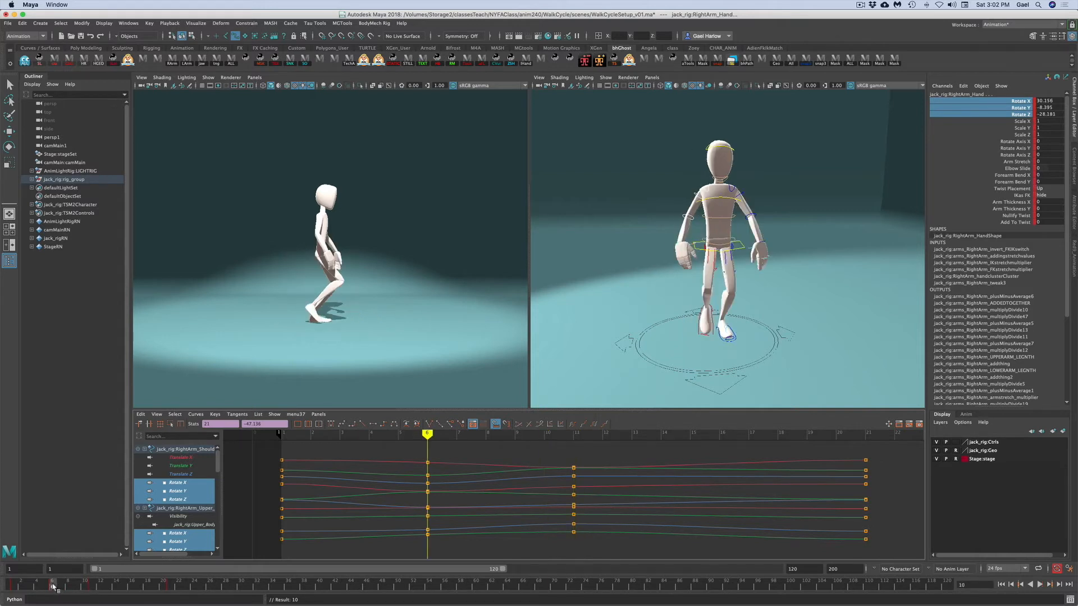
{"action": "left_click", "coordinate": [831, 272]}
{"action": "key", "text": "comma"}
{"action": "key", "text": "period"}
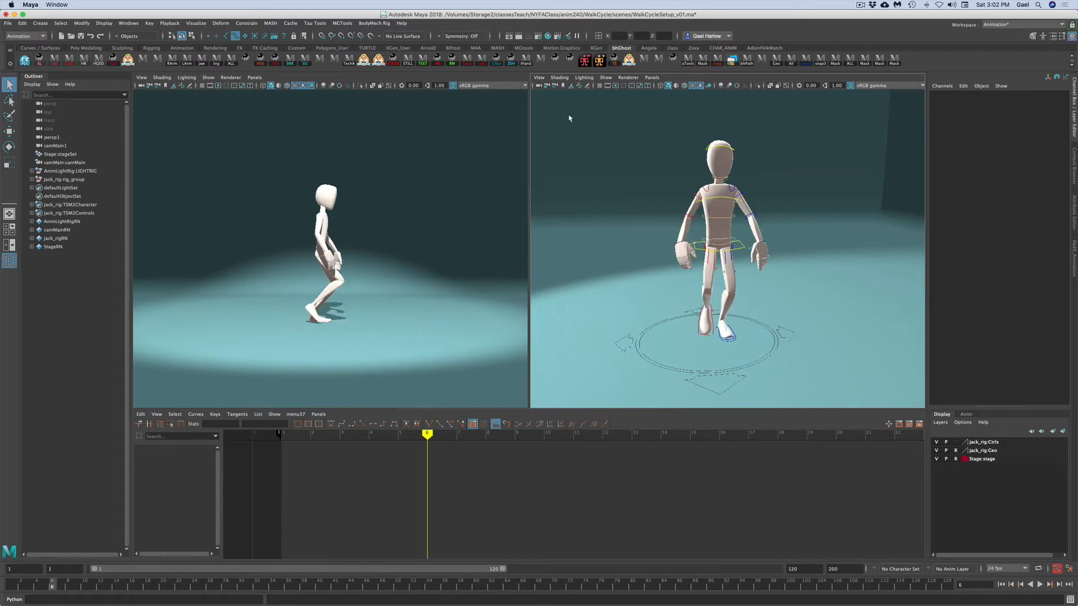
{"action": "left_click_drag", "start_coordinate": [569, 116], "coordinate": [851, 388]}
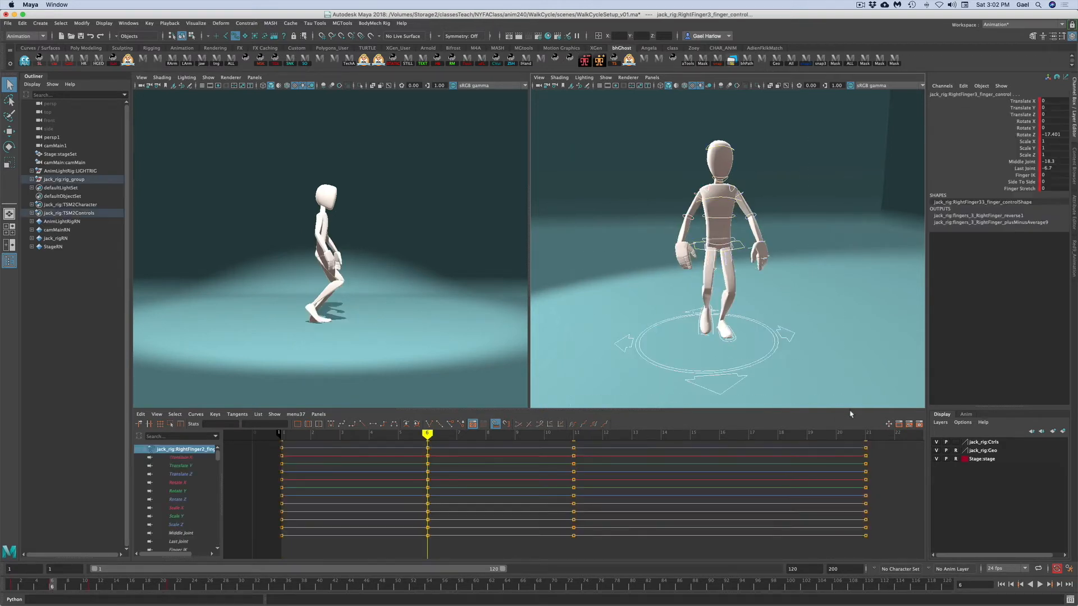
{"action": "key", "text": "s"}
- Copy the finger keys from frame 6 and paste them at frame 16
{"action": "right_click", "coordinate": [56, 587]}
{"action": "left_click", "coordinate": [70, 464]}
{"action": "left_click", "coordinate": [131, 588]}
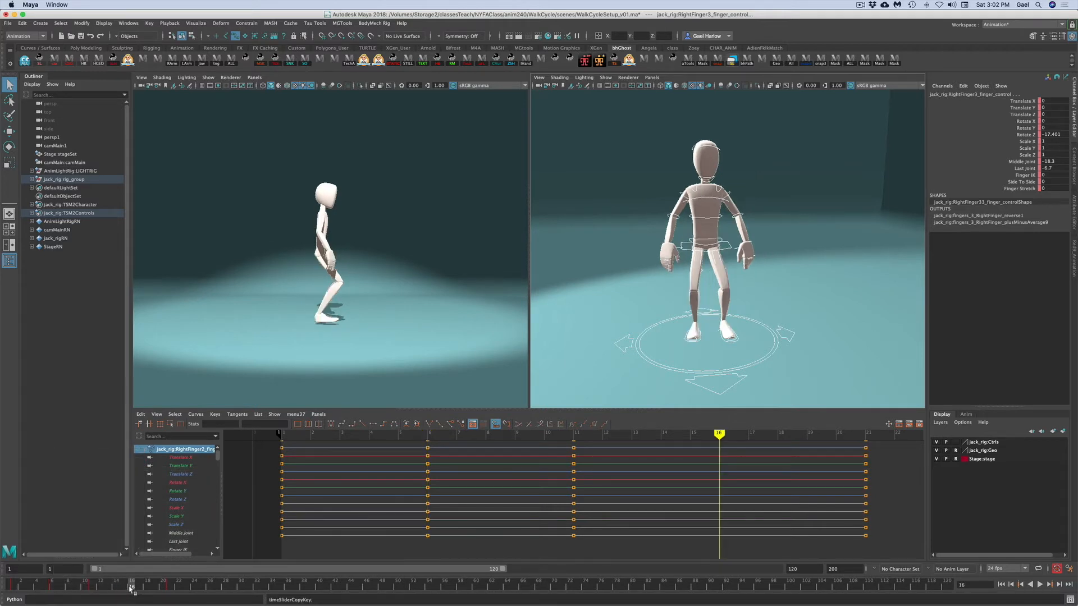
{"action": "right_click", "coordinate": [131, 587]}
{"action": "mouse_move", "coordinate": [174, 472]}
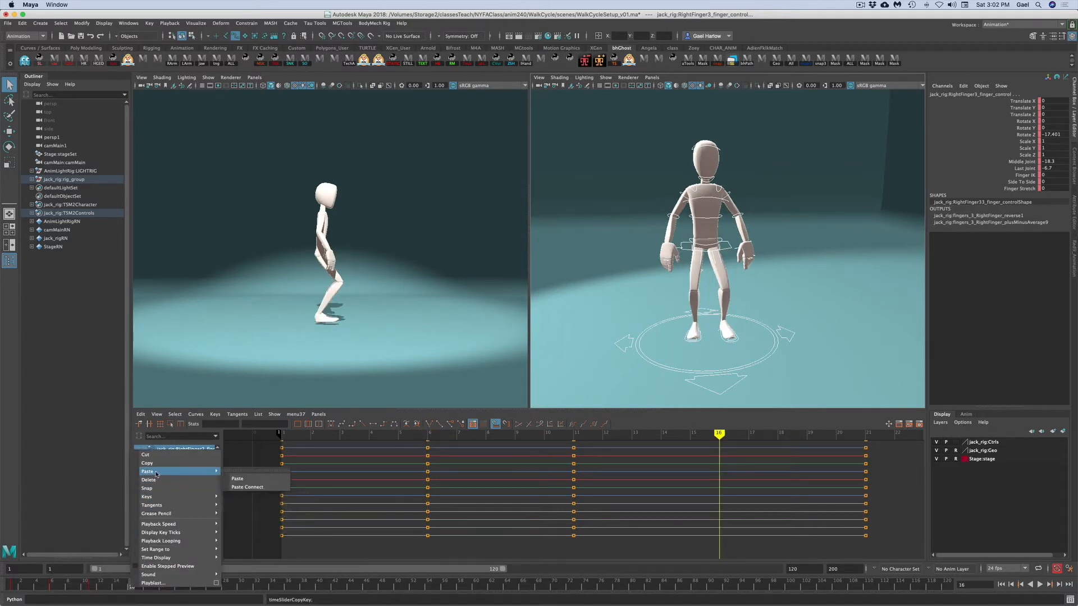
{"action": "left_click", "coordinate": [253, 480]}
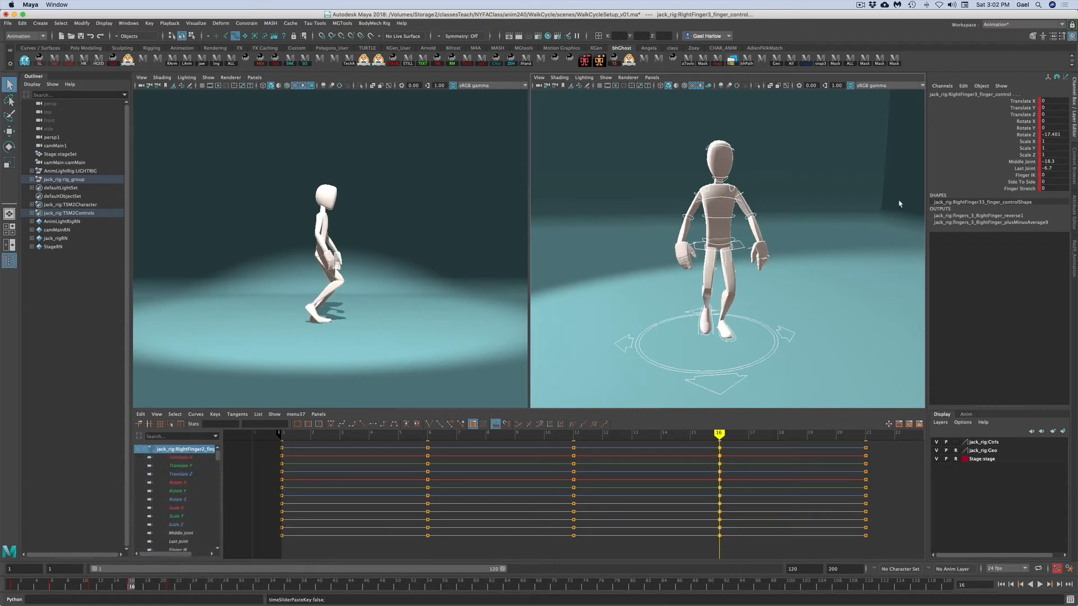
- Select the Upper_Body control and set its Translate X key at frame 16 to -11.04
{"action": "mouse_move", "coordinate": [817, 291]}
{"action": "left_mouse_down", "text": "alt"}
{"action": "mouse_move", "coordinate": [865, 281]}
{"action": "mouse_move", "coordinate": [809, 279]}
{"action": "left_mouse_up", "text": "alt"}
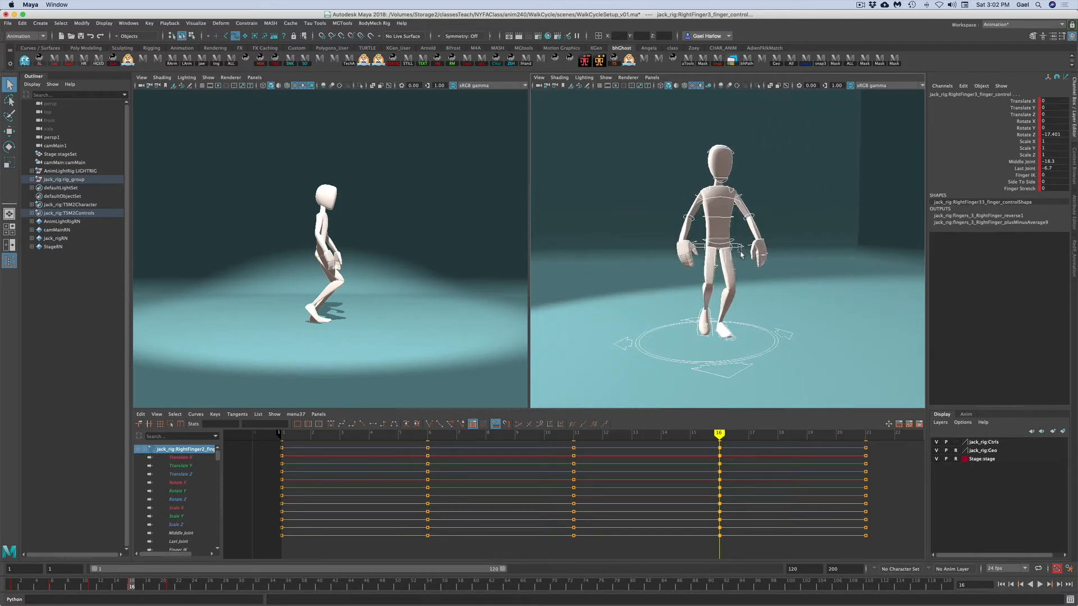
{"action": "left_click", "coordinate": [739, 239]}
{"action": "left_click", "coordinate": [1011, 102]}
{"action": "key", "text": "w"}
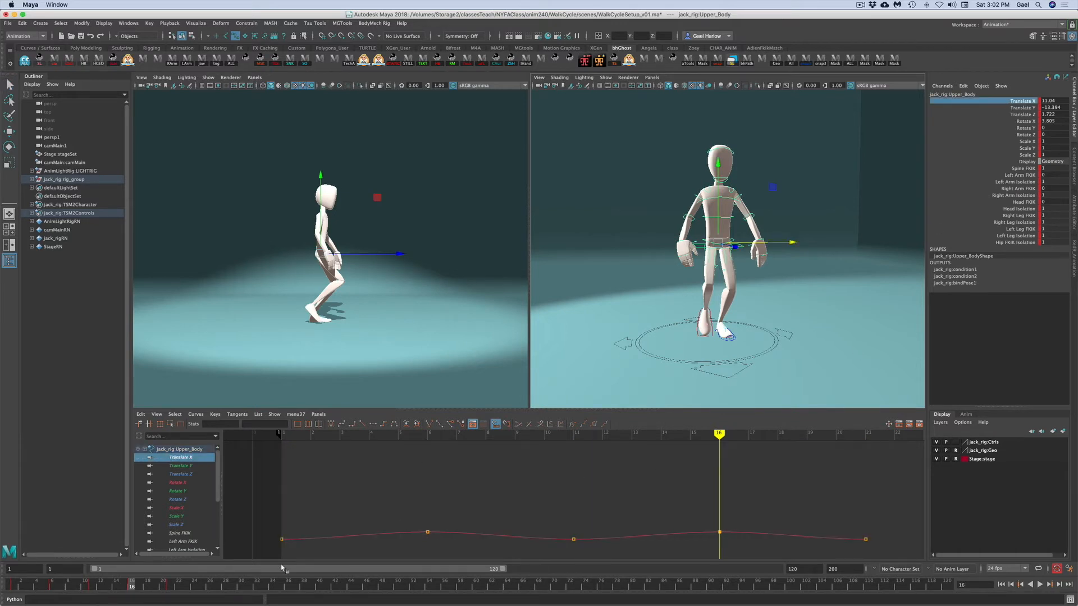
{"action": "key", "text": "f"}
{"action": "left_click_drag", "start_coordinate": [417, 451], "coordinate": [444, 476]}
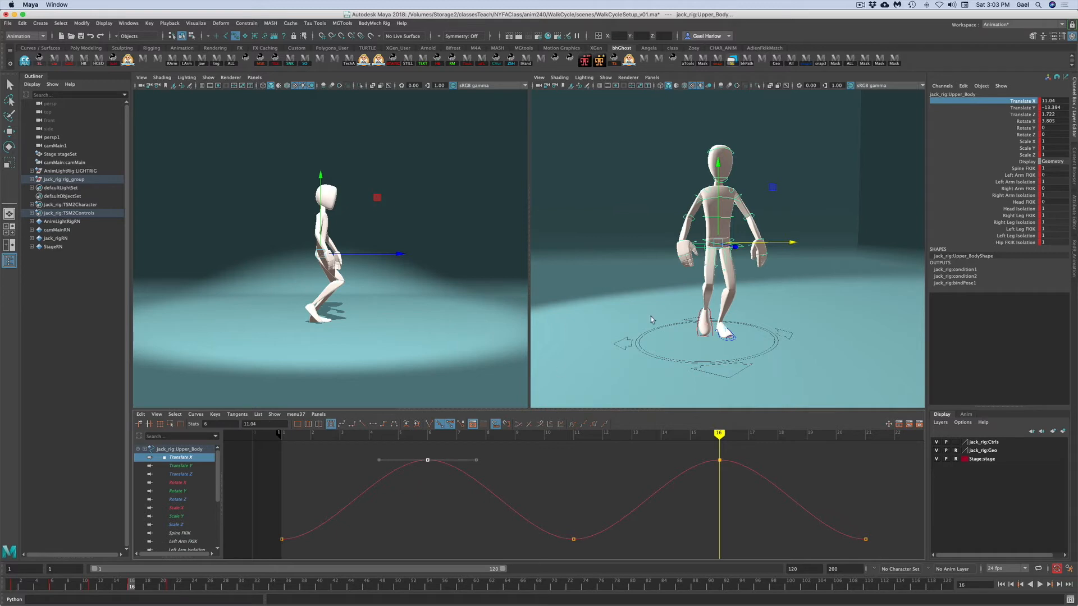
{"action": "left_click_drag", "start_coordinate": [700, 449], "coordinate": [747, 484]}
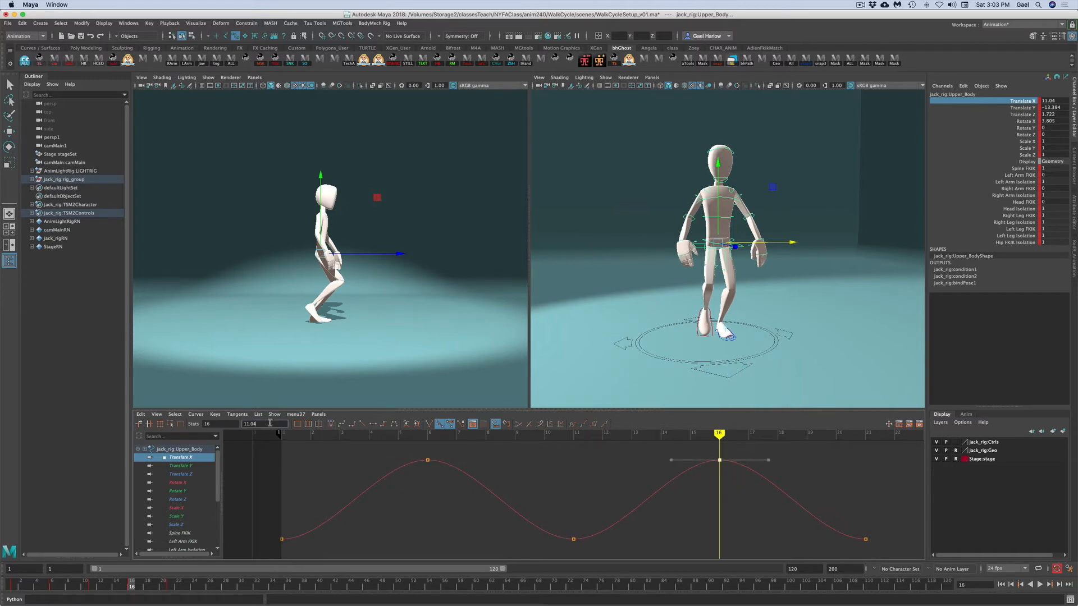
{"action": "left_click_drag", "start_coordinate": [260, 426], "coordinate": [253, 427]}
{"action": "type", "text": "-"}
{"action": "key", "text": "Return"}
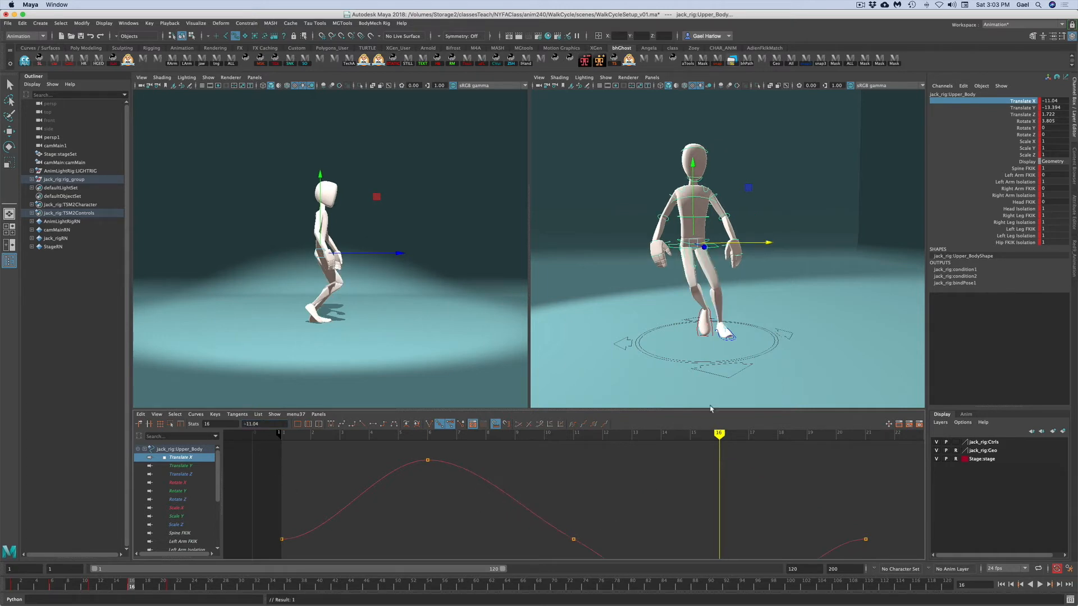
- Select the right leg IK control and move its Translate X key at frame 16 down to about -1.155
{"action": "key", "text": "q"}
{"action": "left_click", "coordinate": [864, 328]}
{"action": "left_click", "coordinate": [698, 332]}
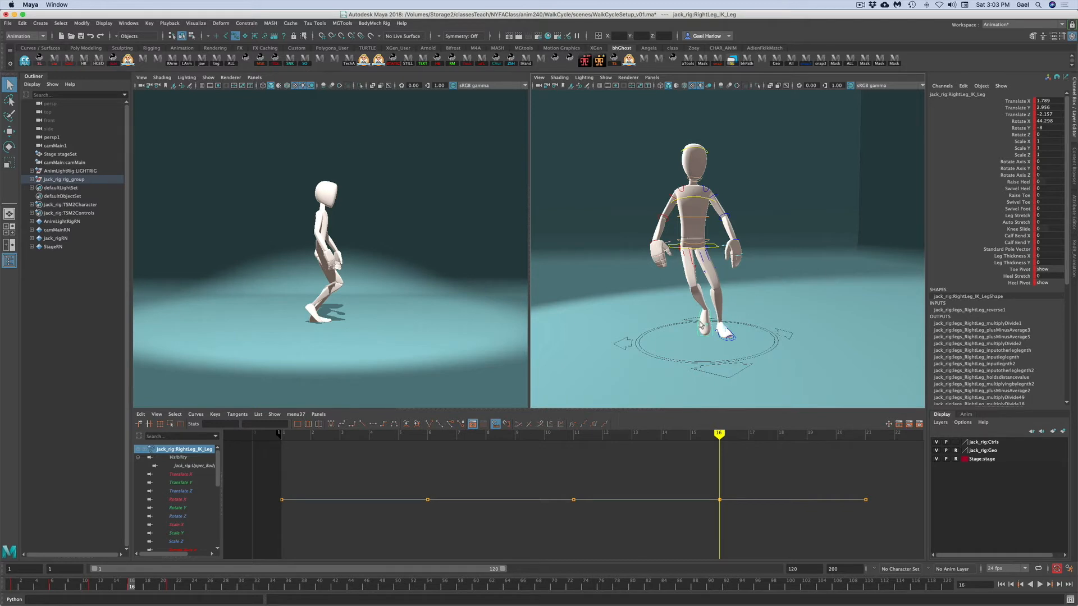
{"action": "left_click", "coordinate": [1016, 101]}
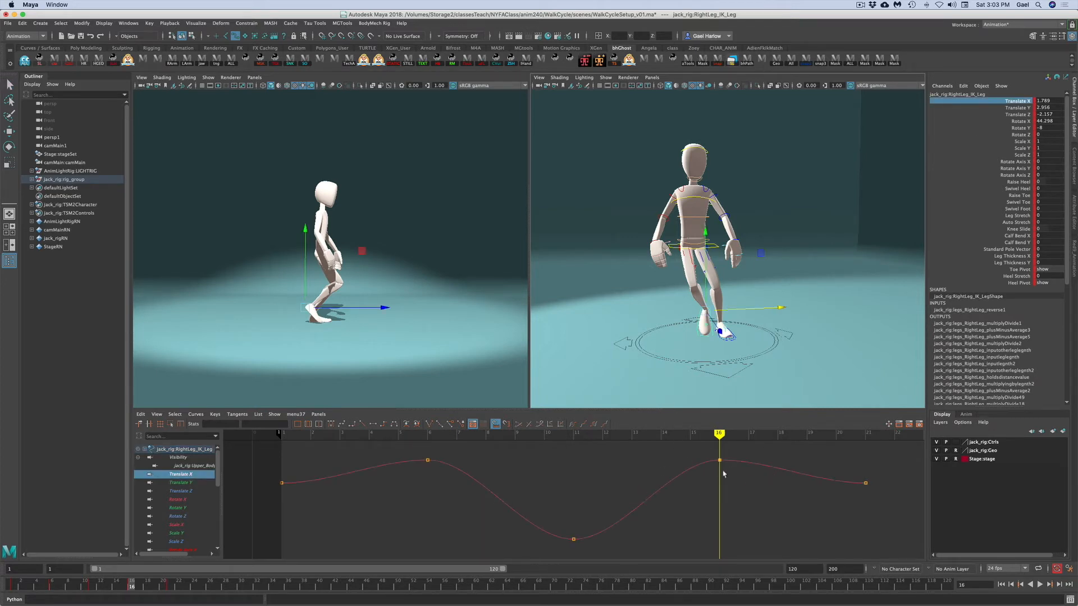
{"action": "left_click", "coordinate": [92, 587]}
{"action": "left_click_drag", "start_coordinate": [92, 587], "coordinate": [131, 587]}
{"action": "left_click_drag", "start_coordinate": [702, 450], "coordinate": [732, 478]}
{"action": "middle_click_drag", "start_coordinate": [722, 475], "coordinate": [702, 552], "text": "shift"}
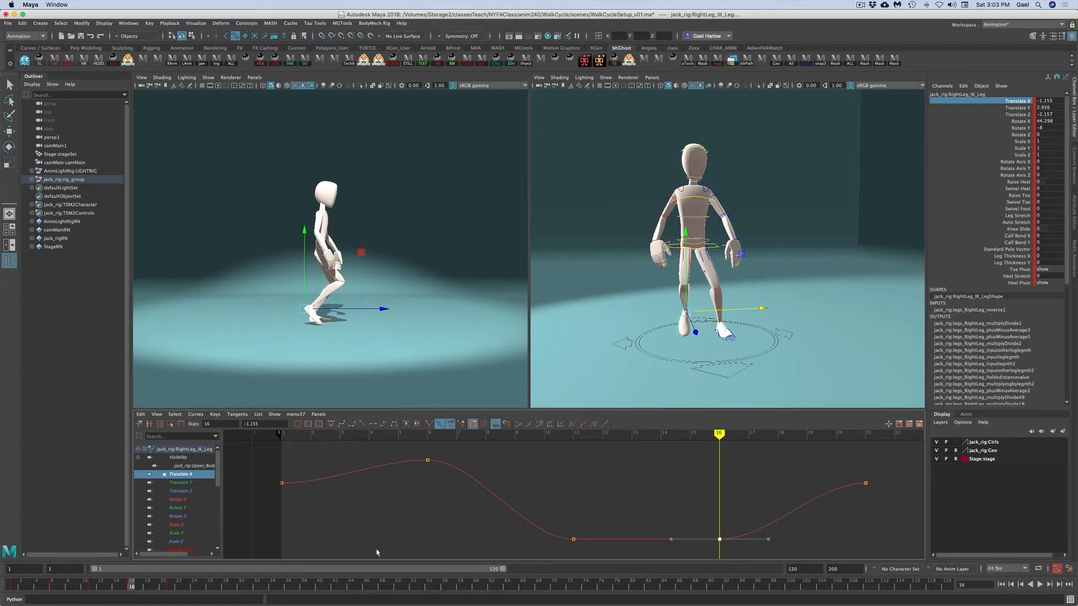
- Review the right leg pose at frame 21 and its Translate X keys between frames 11 and 16
{"action": "left_click", "coordinate": [171, 587]}
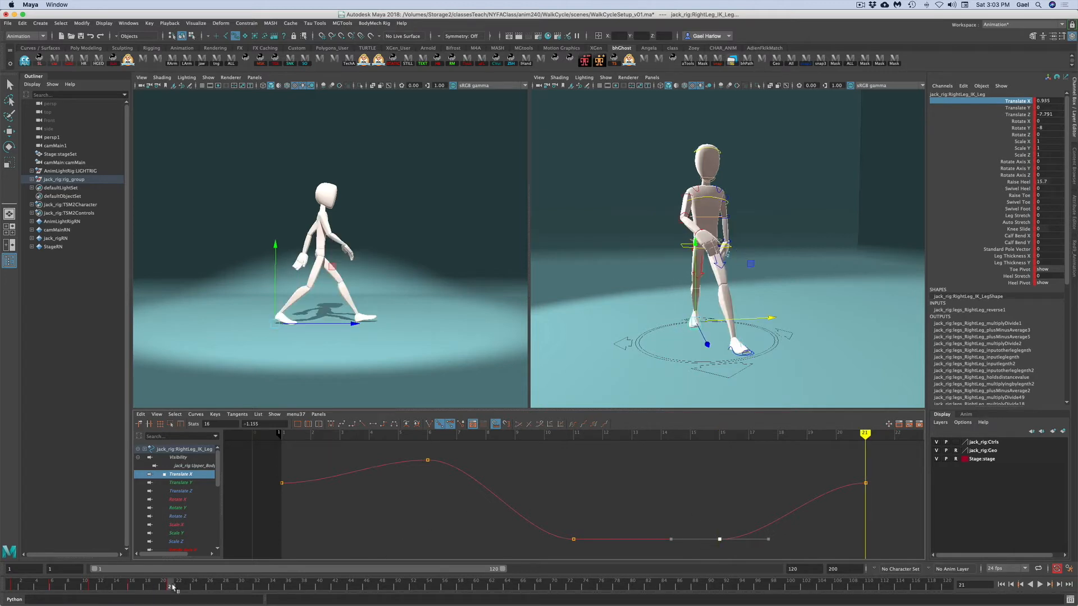
{"action": "left_click", "coordinate": [658, 480]}
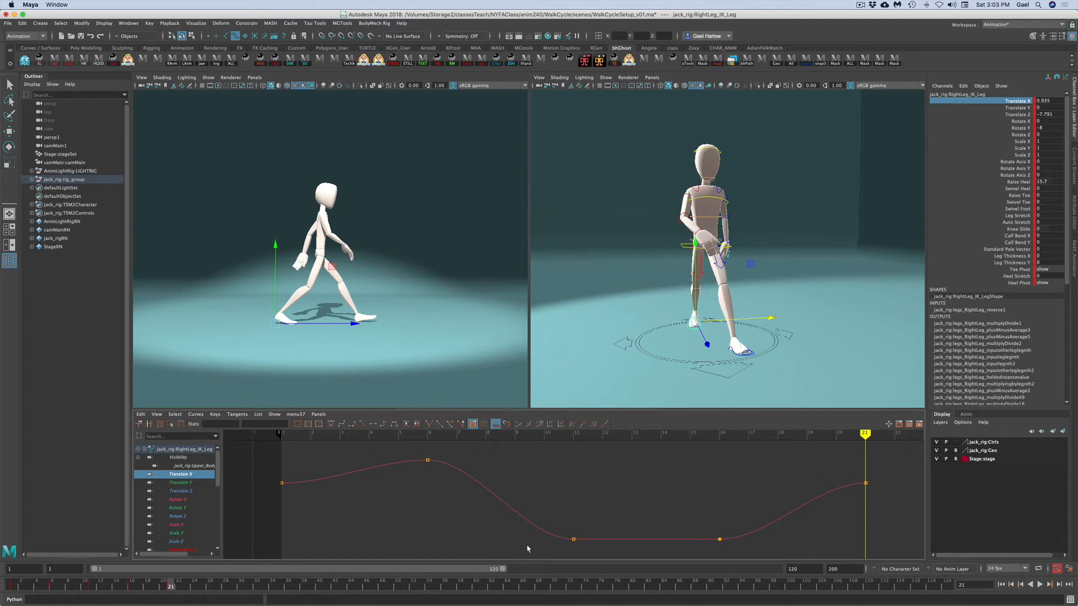
{"action": "left_click_drag", "start_coordinate": [553, 522], "coordinate": [738, 556]}
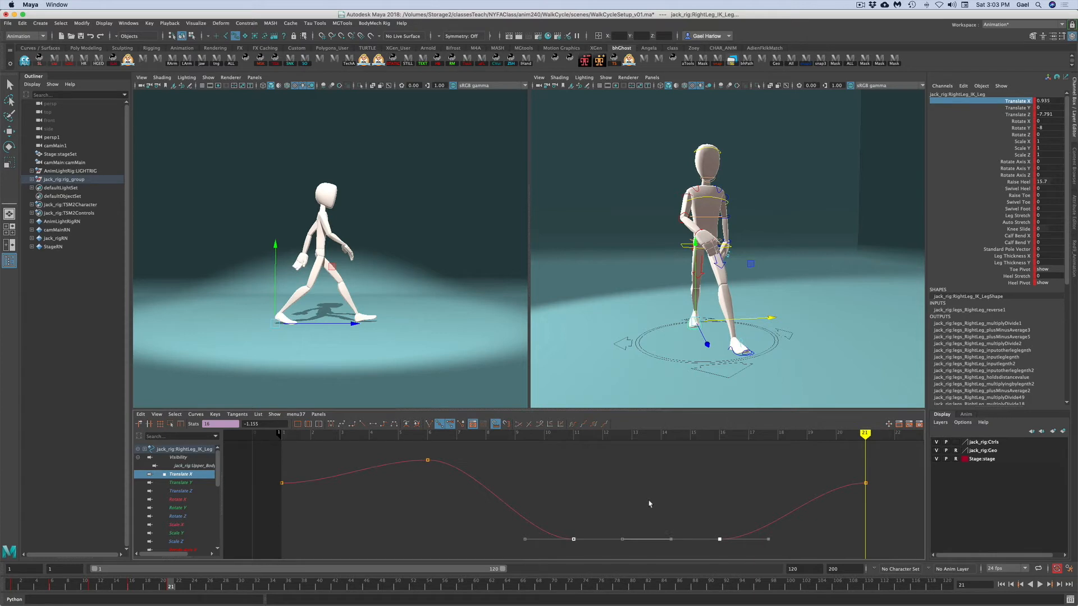
{"action": "left_click", "coordinate": [683, 499]}
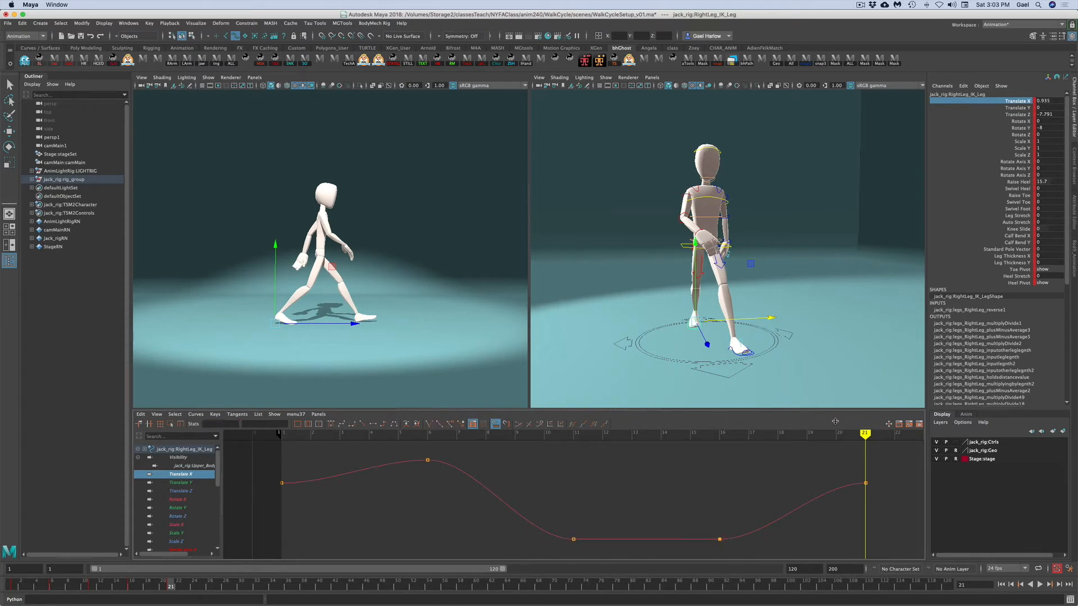
- At frame 16, set the right leg IK control's Translate Y and Rotate X to 0
{"action": "left_click", "coordinate": [131, 586]}
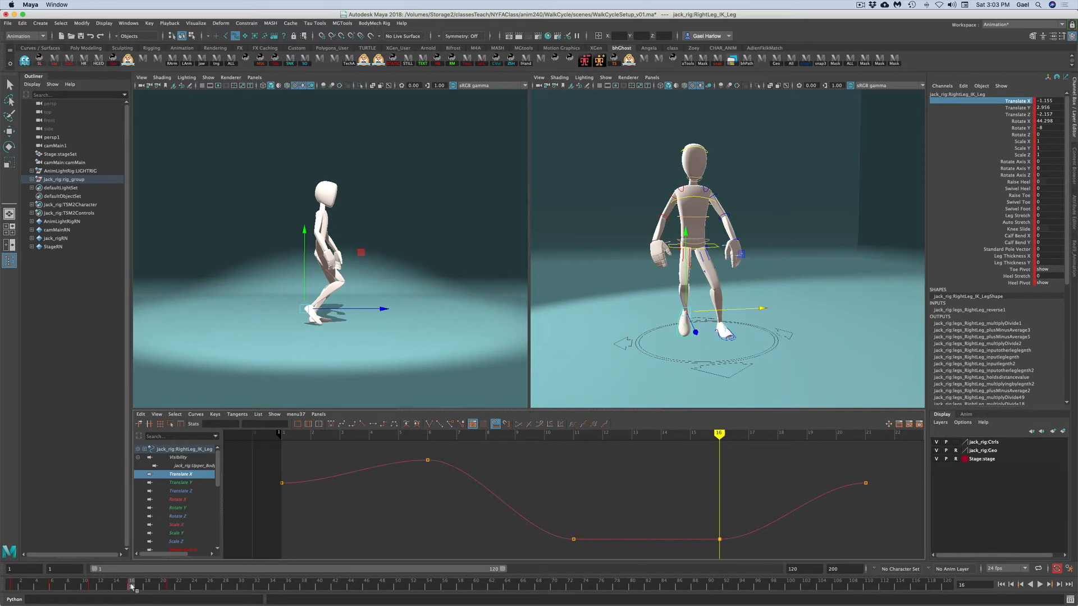
{"action": "left_click", "coordinate": [1055, 106]}
{"action": "type", "text": "0"}
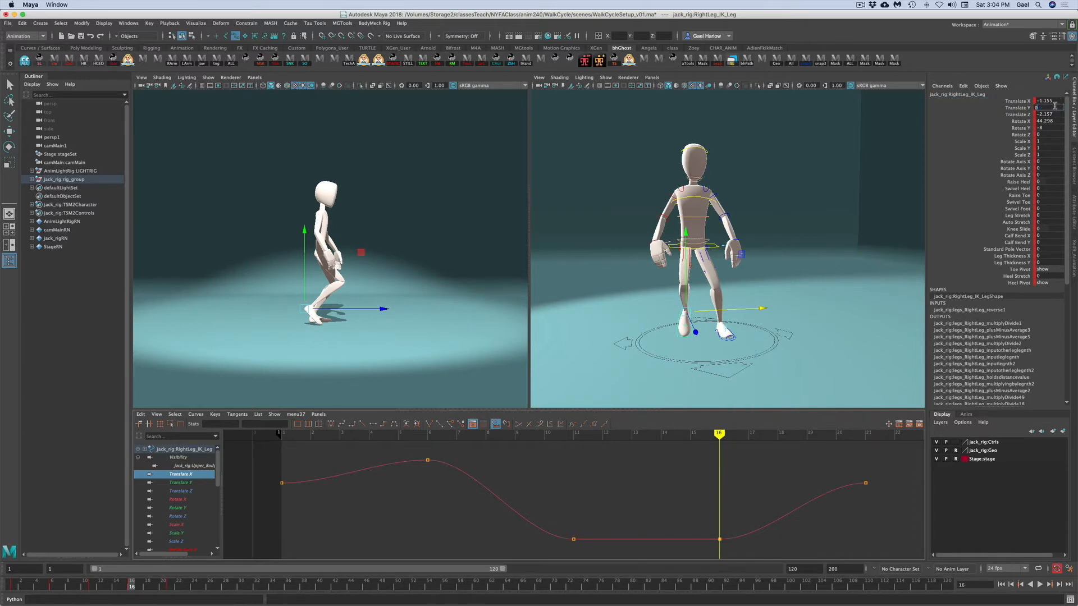
{"action": "key", "text": "Return"}
{"action": "left_click", "coordinate": [1048, 121]}
{"action": "type", "text": "0"}
{"action": "key", "text": "Return"}
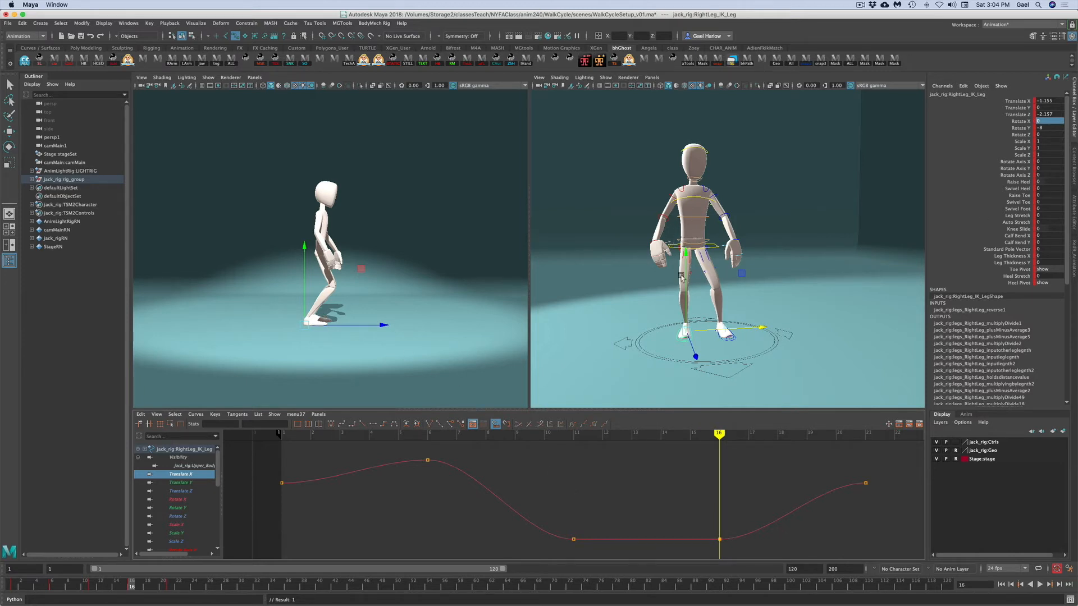
- Select the left leg IK control and raise it at frame 16 to a Translate Y of about 2.5
{"action": "key", "text": "q"}
{"action": "left_click", "coordinate": [675, 398]}
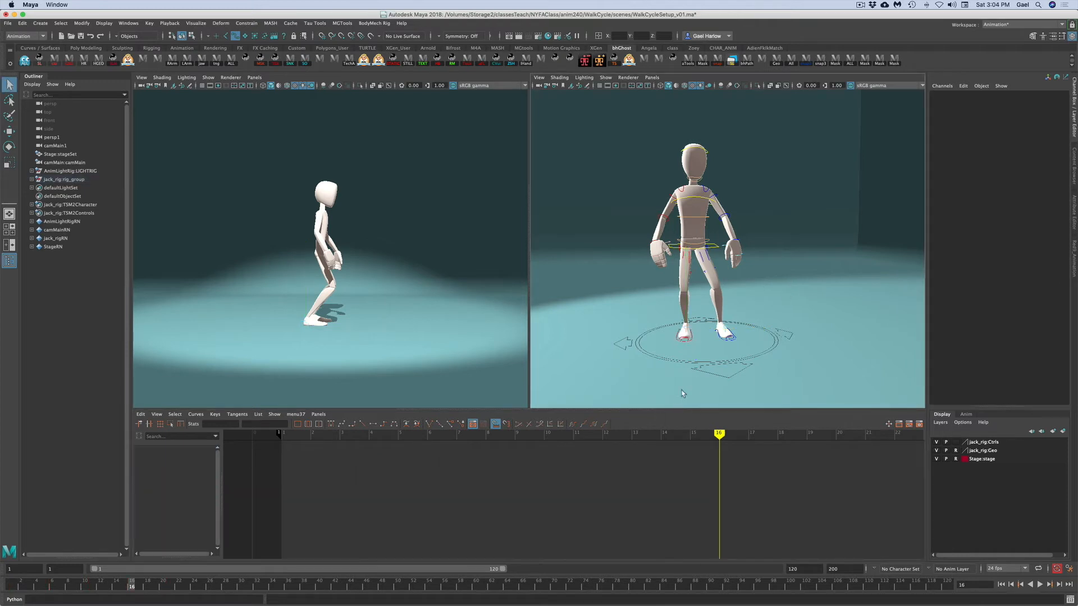
{"action": "left_click", "coordinate": [723, 337]}
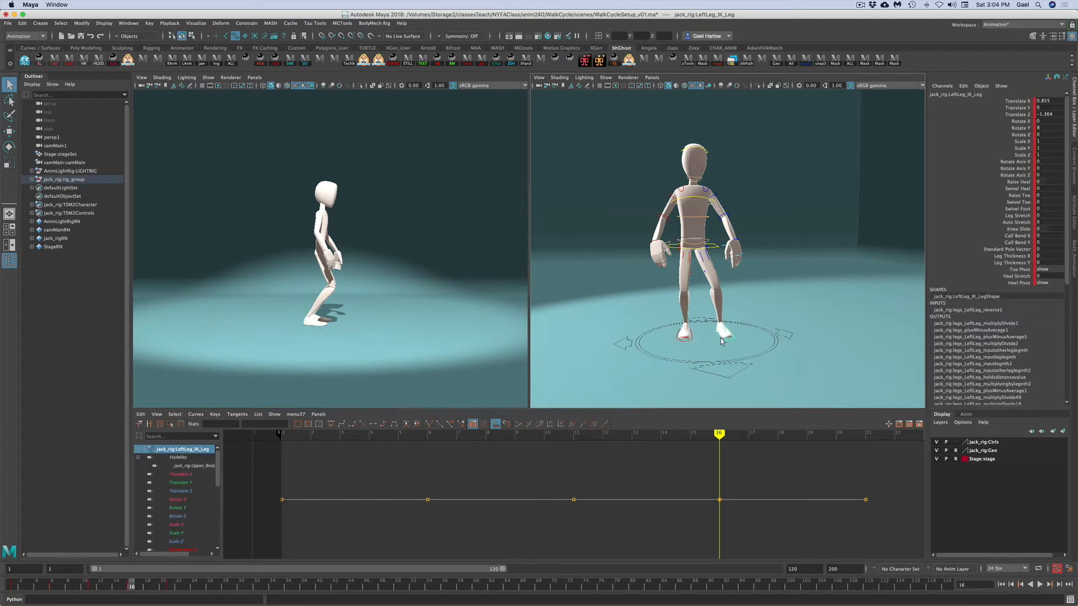
{"action": "left_click", "coordinate": [1018, 108]}
{"action": "key", "text": "w"}
{"action": "left_click_drag", "start_coordinate": [721, 309], "coordinate": [721, 288]}
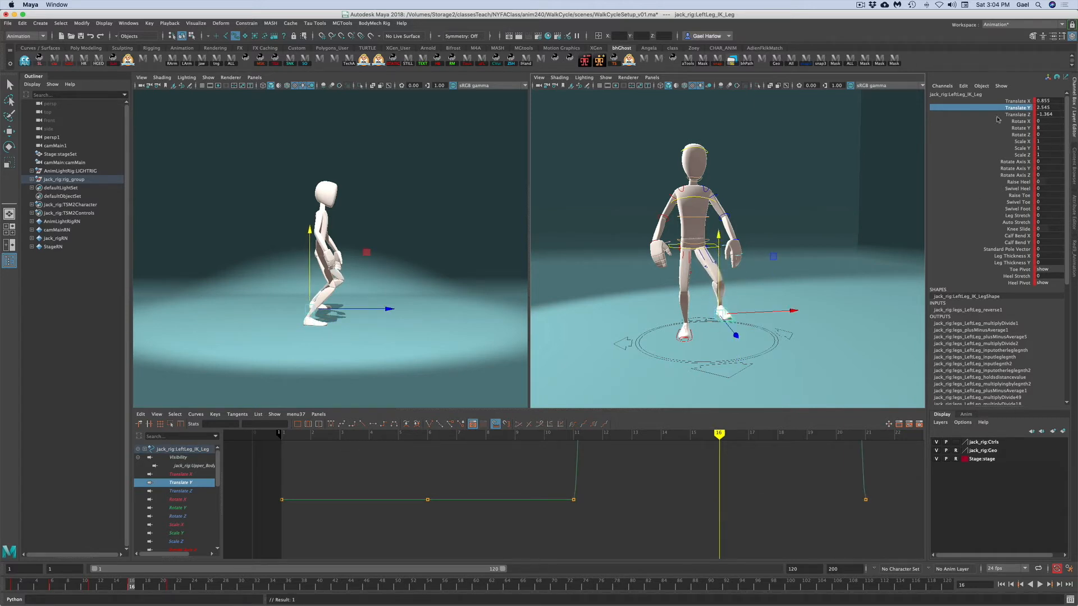
- Rotate the left leg IK control to about 42 degrees on X so the foot tilts
{"action": "key", "text": "e"}
{"action": "left_click_drag", "start_coordinate": [369, 256], "coordinate": [370, 298]}
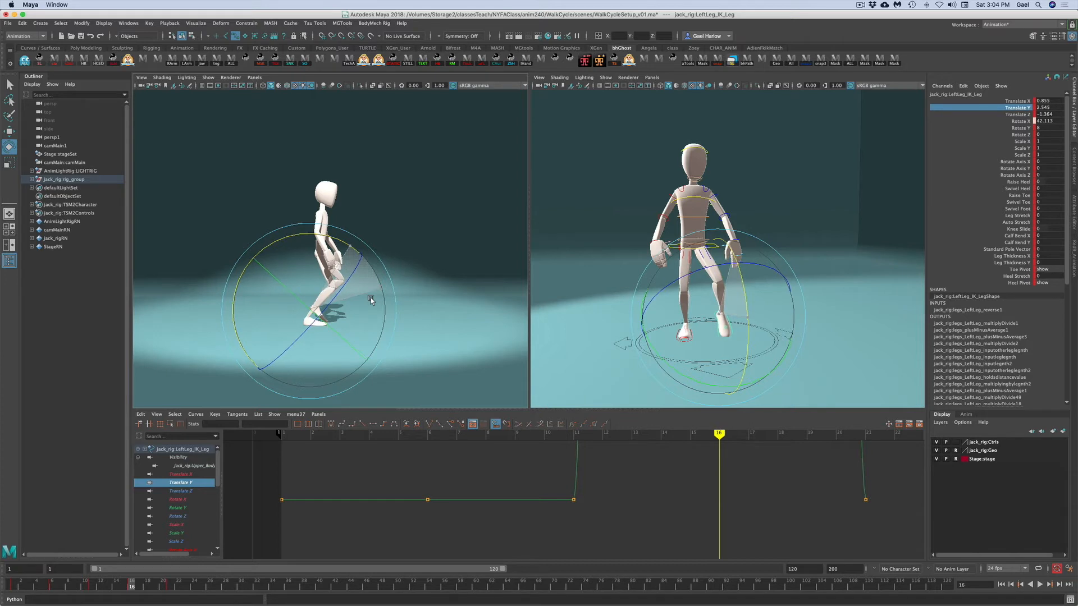
{"action": "left_click_drag", "start_coordinate": [370, 298], "coordinate": [369, 298]}
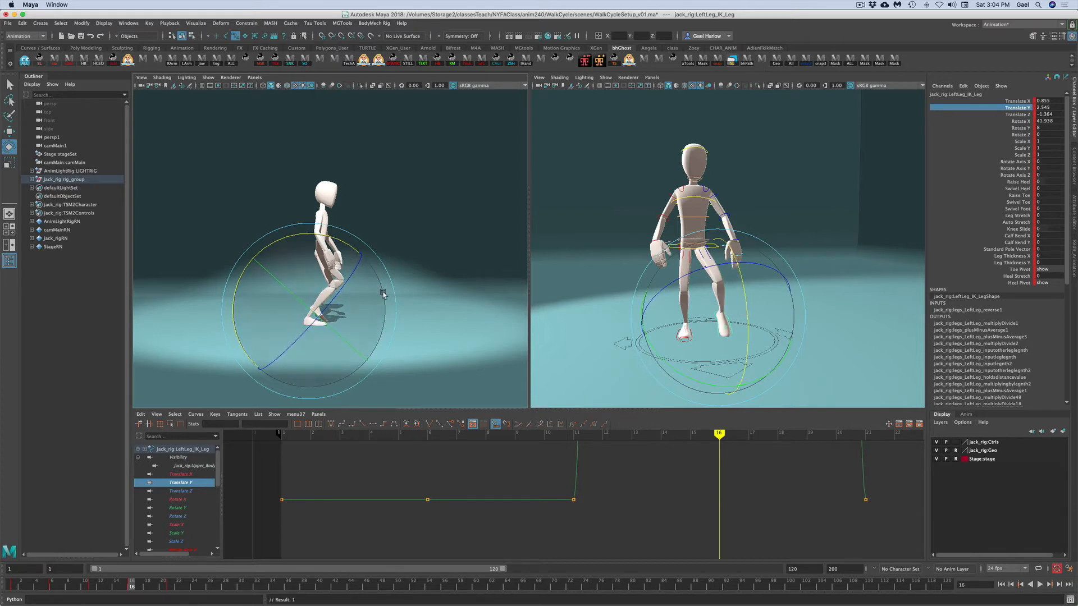
- Move the left leg IK control at frame 16 to a Translate X of about -1.4
{"action": "key", "text": "w"}
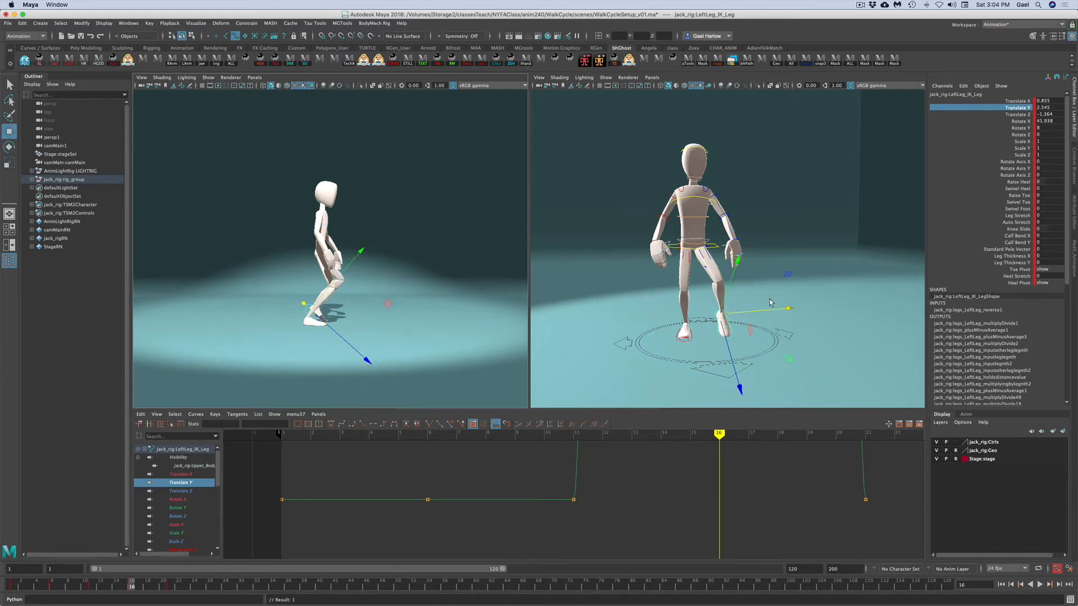
{"action": "left_click", "coordinate": [1006, 101]}
{"action": "left_click_drag", "start_coordinate": [780, 312], "coordinate": [766, 311]}
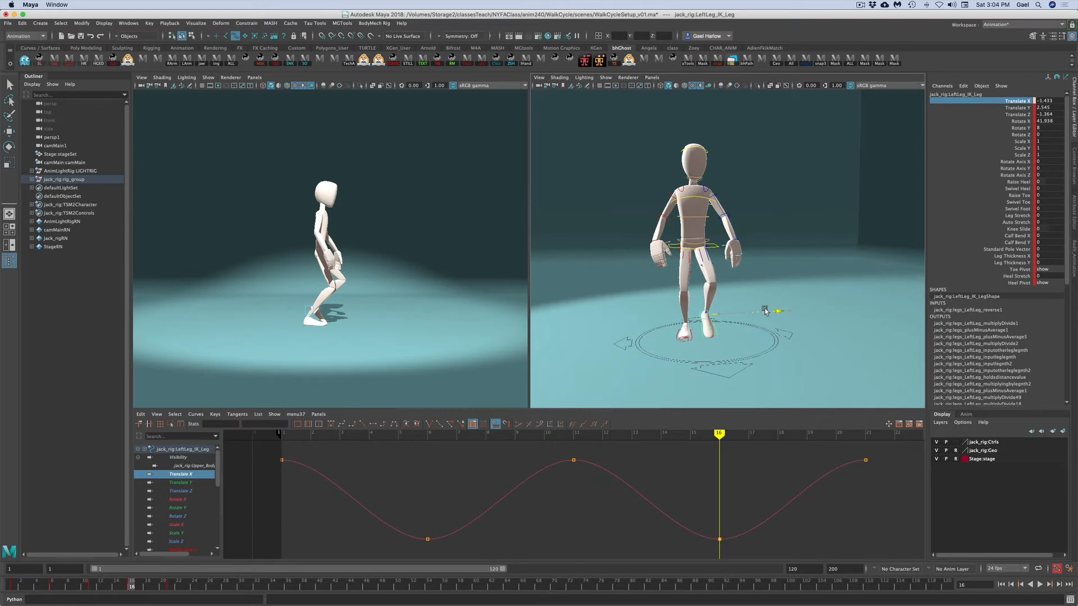
- Raise the left leg IK control to a Translate Y of about 3.4 and move it forward to a Translate Z of about -3.2
{"action": "key", "text": "e"}
{"action": "key", "text": "w"}
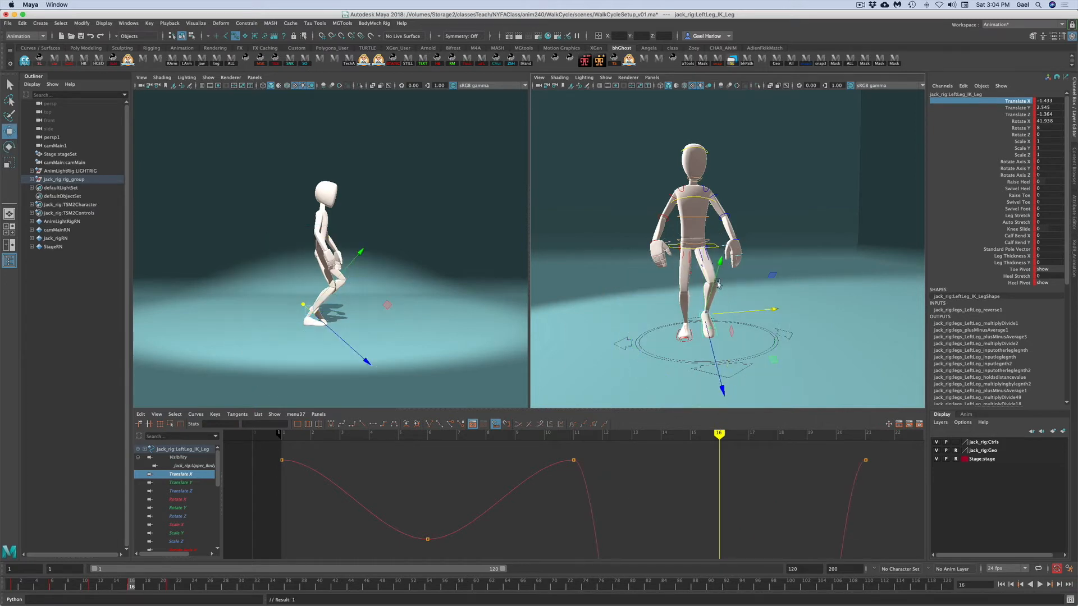
{"action": "left_click", "coordinate": [1005, 107]}
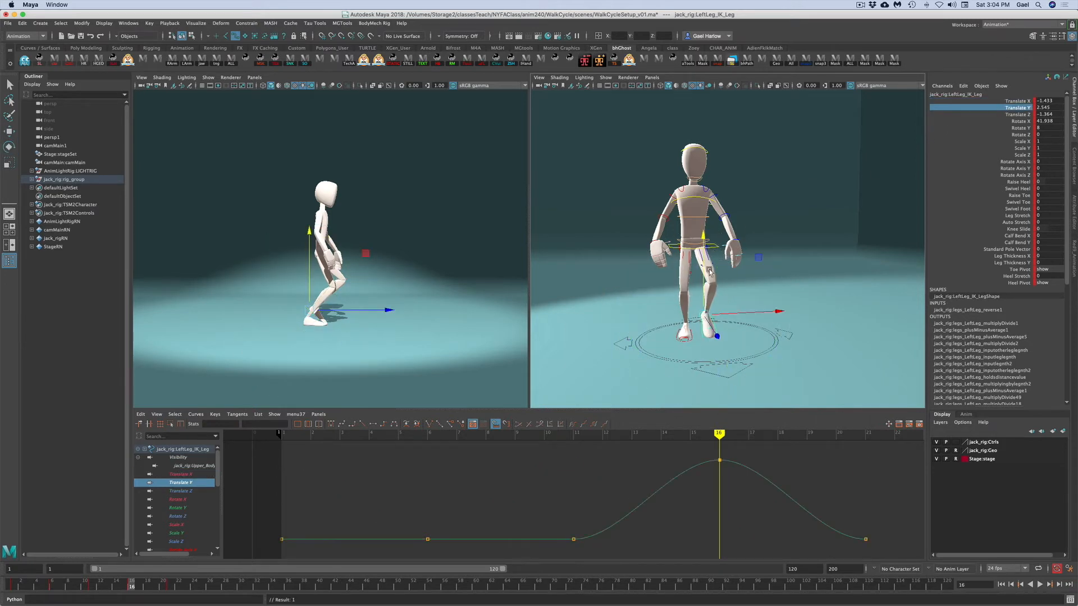
{"action": "left_click_drag", "start_coordinate": [703, 282], "coordinate": [704, 269]}
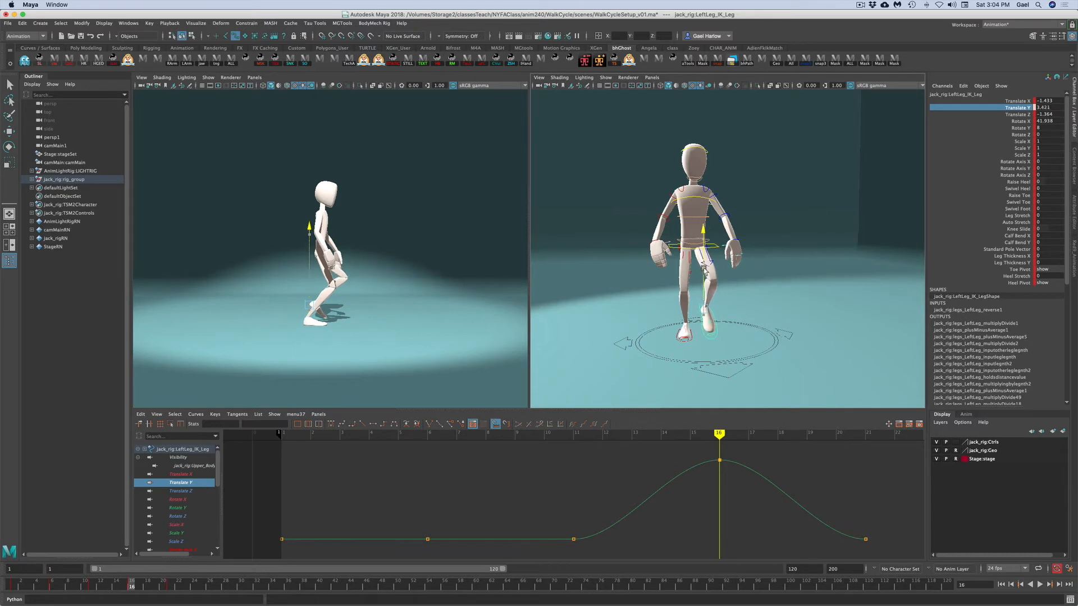
{"action": "left_click_drag", "start_coordinate": [391, 311], "coordinate": [380, 306]}
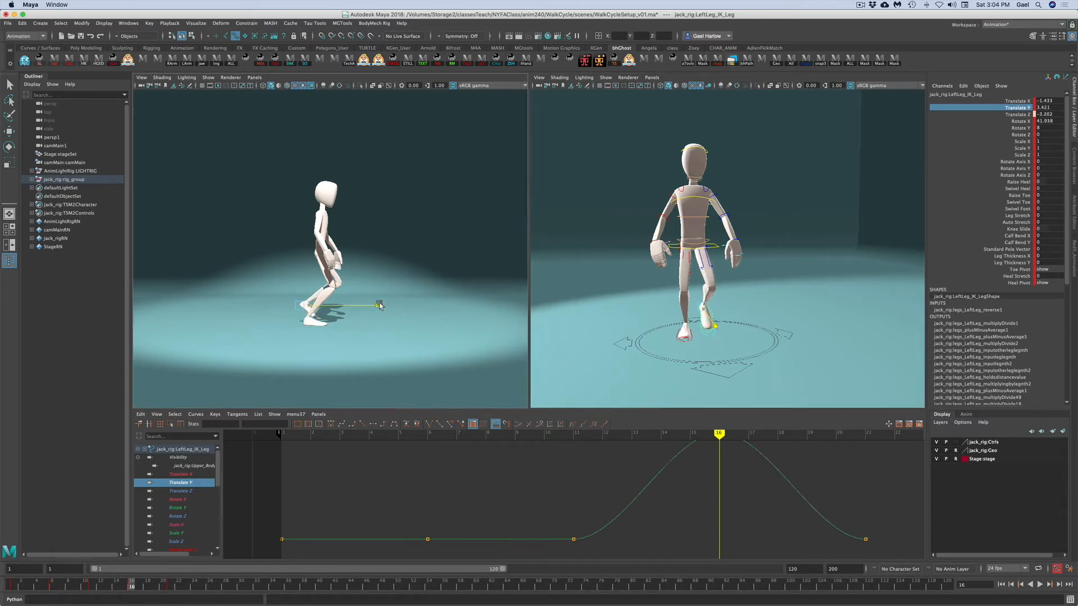
- Select the right leg IK control and scrub the timeline to review the leg motion
{"action": "left_click", "coordinate": [826, 261]}
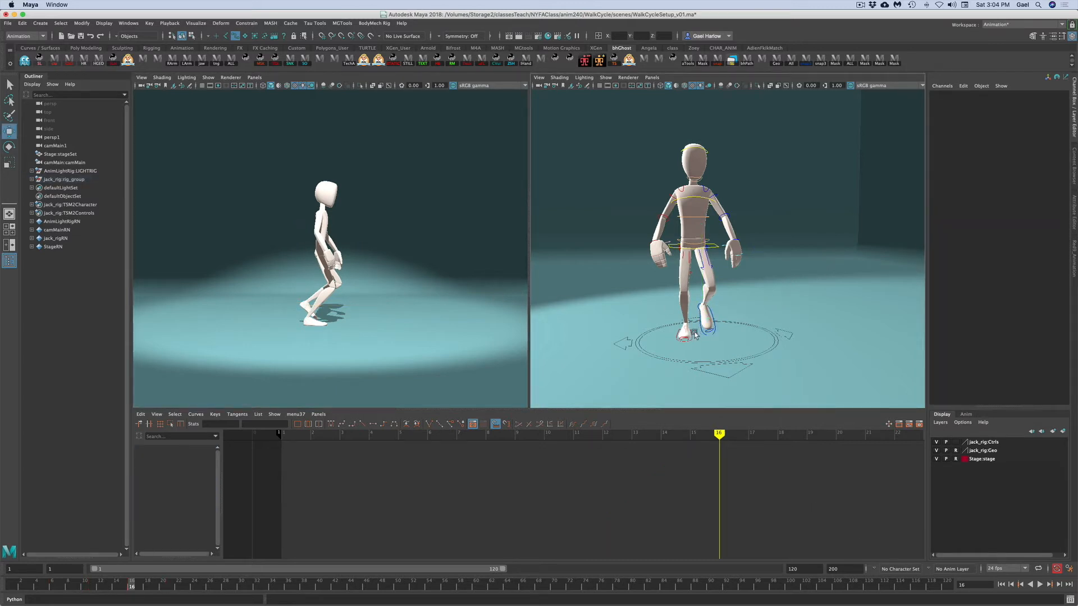
{"action": "left_click", "coordinate": [697, 333]}
{"action": "left_click_drag", "start_coordinate": [361, 328], "coordinate": [366, 330]}
{"action": "left_click_drag", "start_coordinate": [27, 583], "coordinate": [134, 587]}
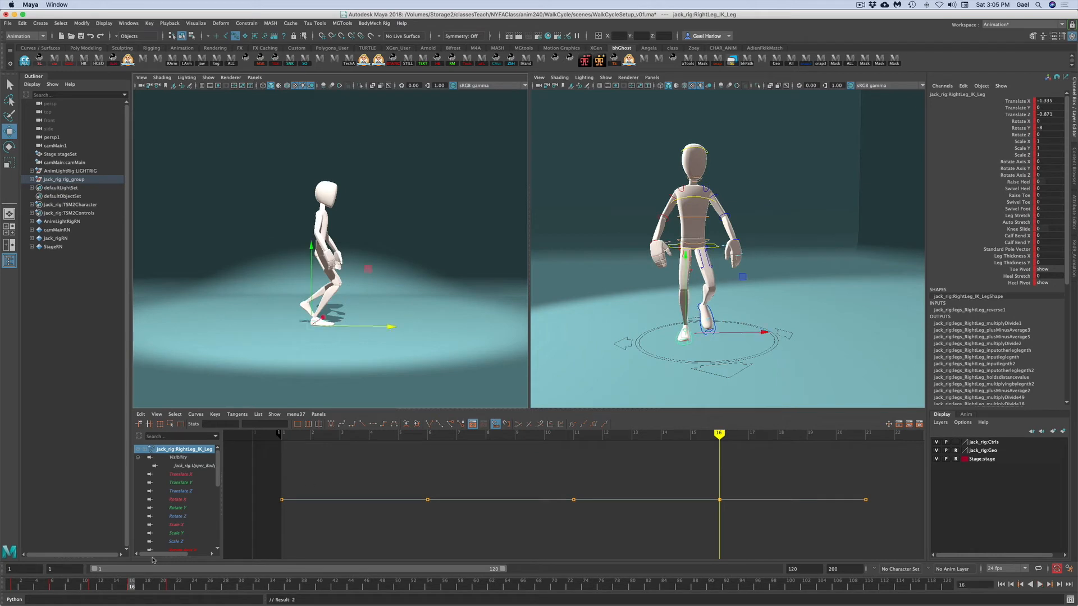
- Select the right arm's shoulder, upper arm and hand controls and copy their keys at frame 16
{"action": "left_click", "coordinate": [847, 236]}
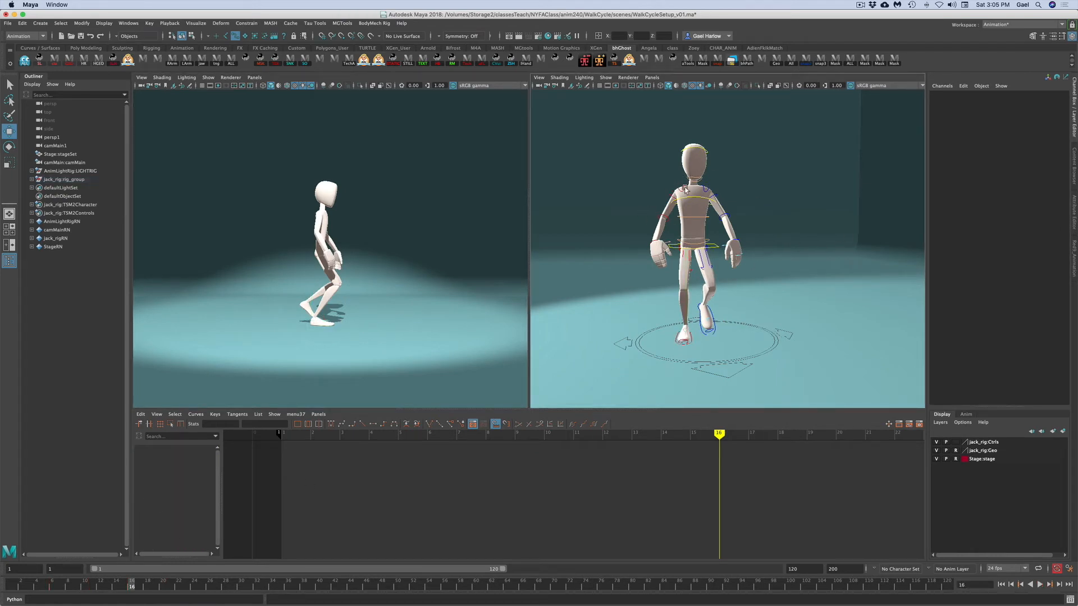
{"action": "right_click_drag", "start_coordinate": [625, 248], "coordinate": [714, 236], "text": "alt"}
{"action": "middle_click_drag", "start_coordinate": [715, 236], "coordinate": [742, 244], "text": "alt"}
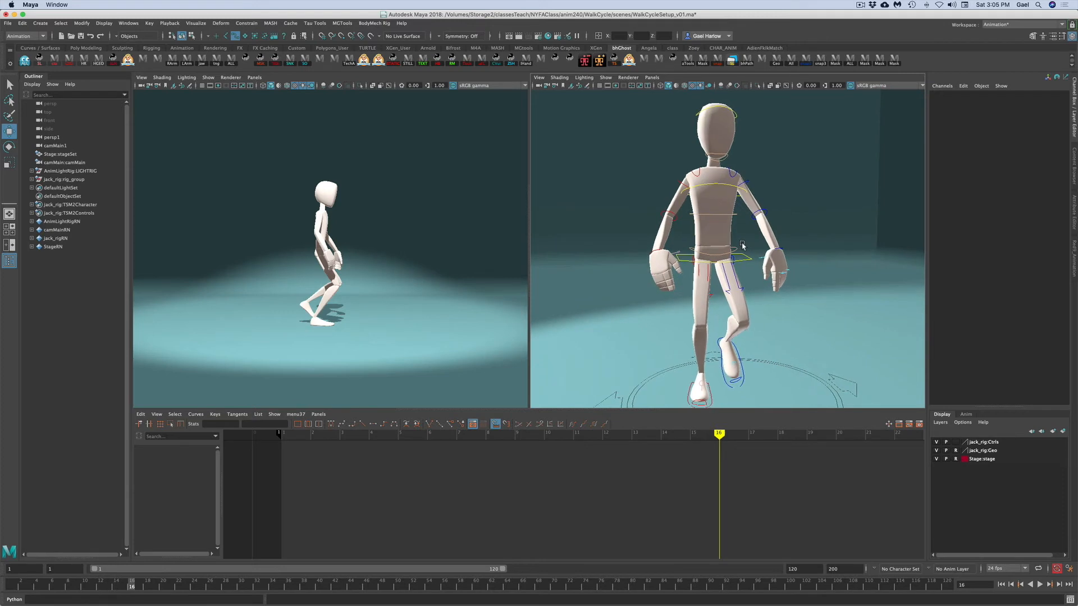
{"action": "right_click_drag", "start_coordinate": [785, 206], "coordinate": [759, 216], "text": "alt"}
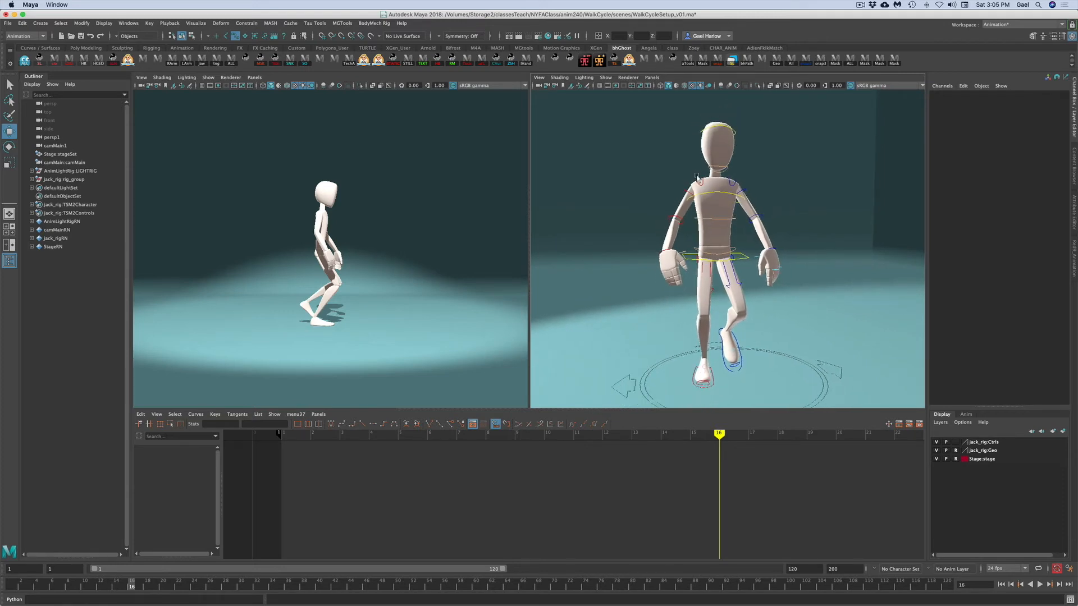
{"action": "left_click", "coordinate": [699, 184]}
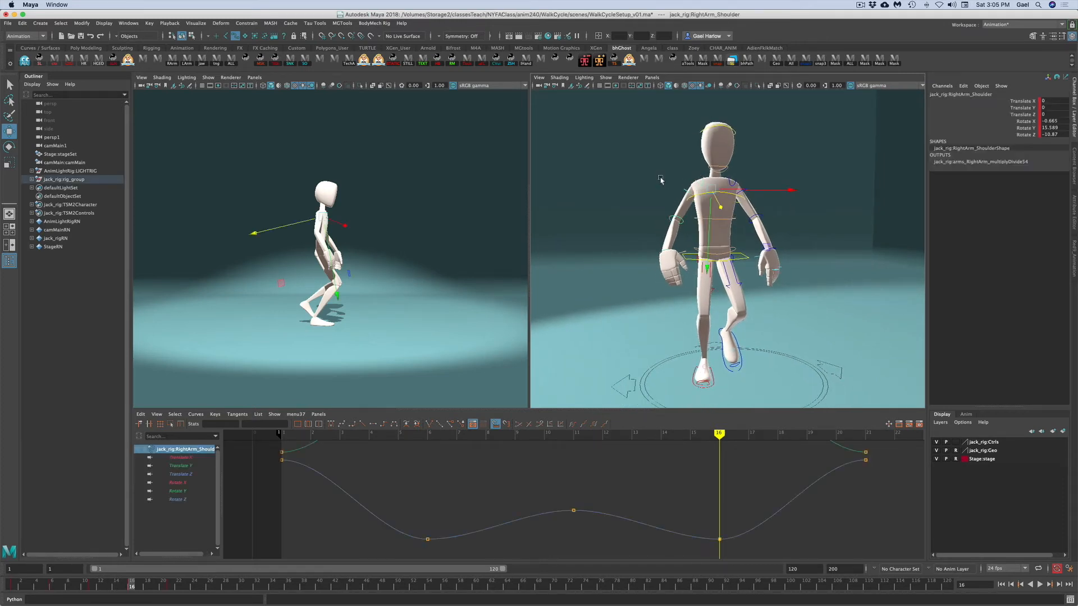
{"action": "key", "text": "q"}
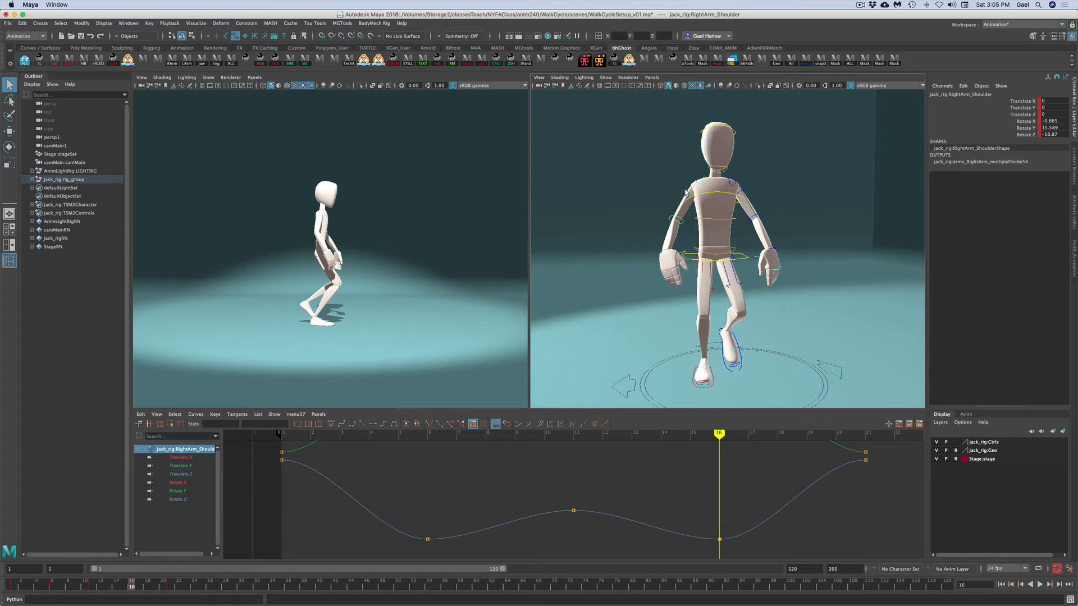
{"action": "left_click", "coordinate": [682, 205], "text": "shift"}
{"action": "left_click", "coordinate": [674, 220], "text": "shift"}
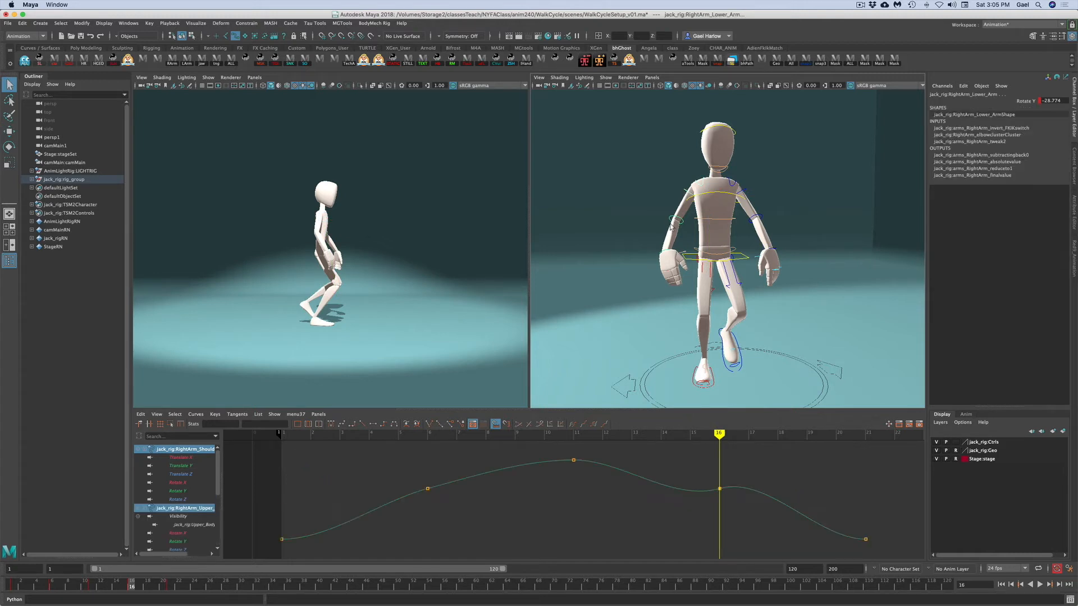
{"action": "left_click", "coordinate": [664, 254], "text": "shift"}
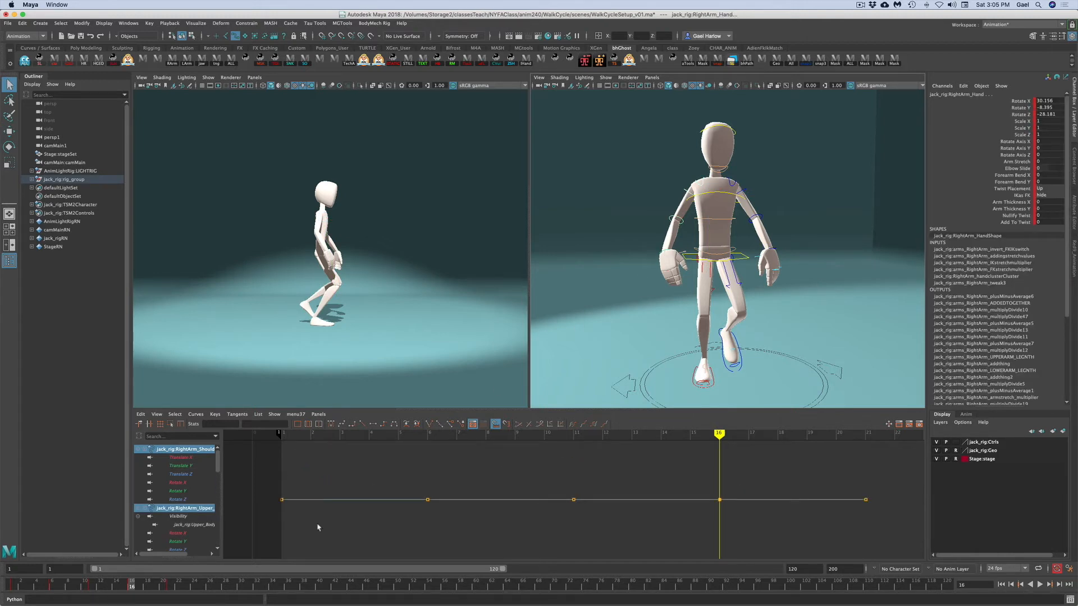
{"action": "right_click", "coordinate": [131, 590]}
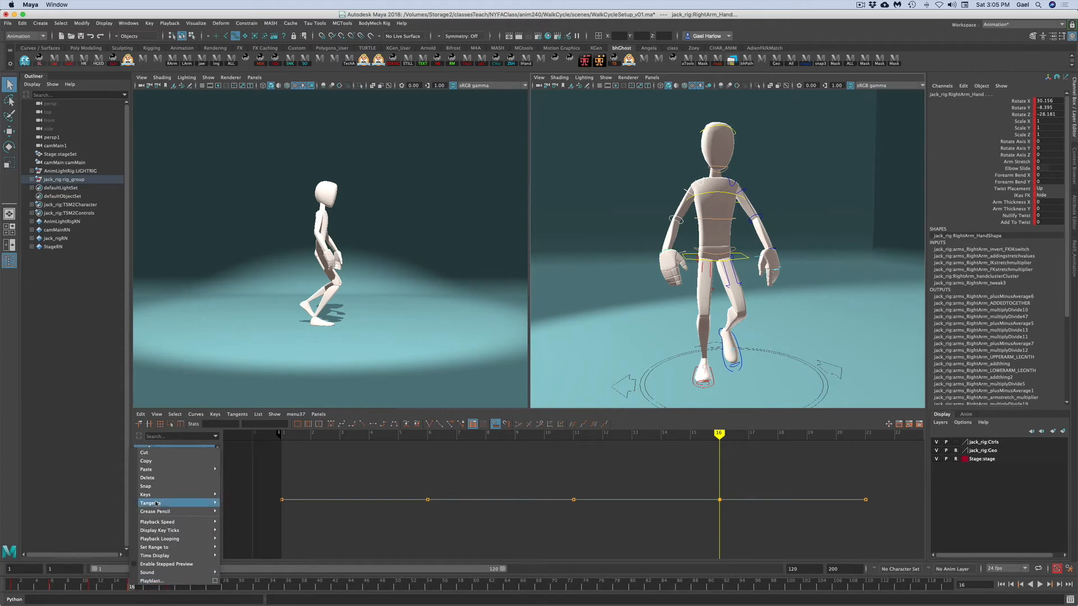
{"action": "left_click", "coordinate": [147, 461]}
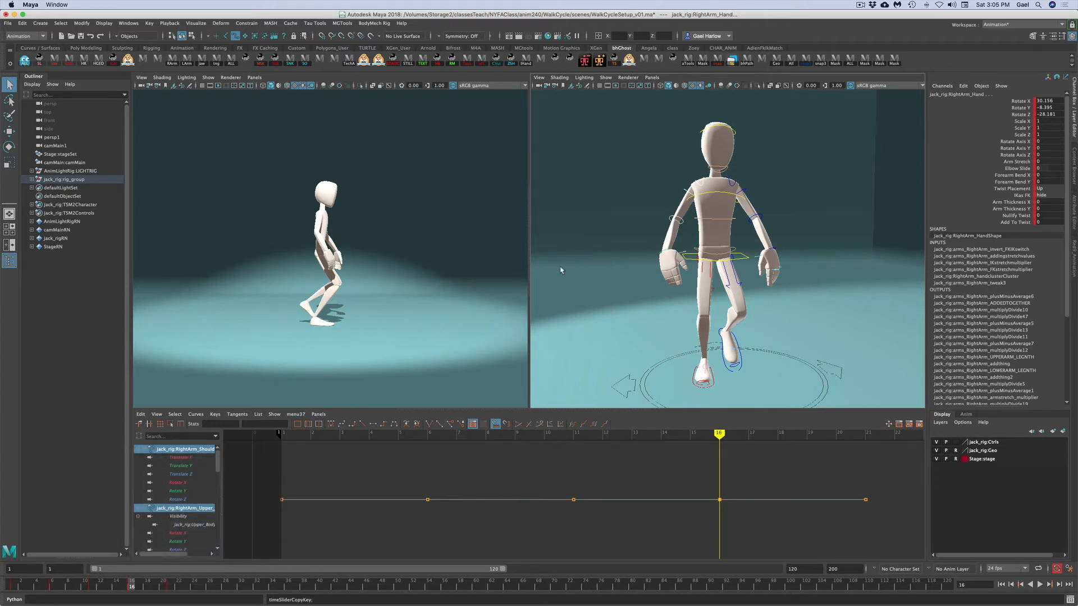
- Select the left arm's shoulder, upper arm and hand controls and paste the copied keys at frame 16
{"action": "left_click", "coordinate": [736, 189]}
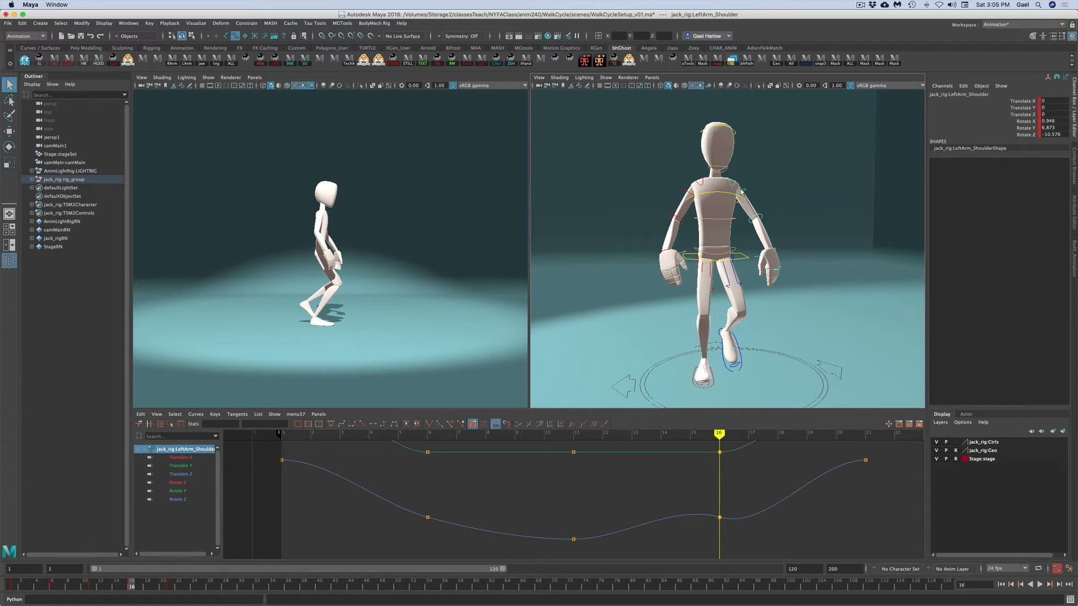
{"action": "left_click", "coordinate": [754, 214], "text": "shift"}
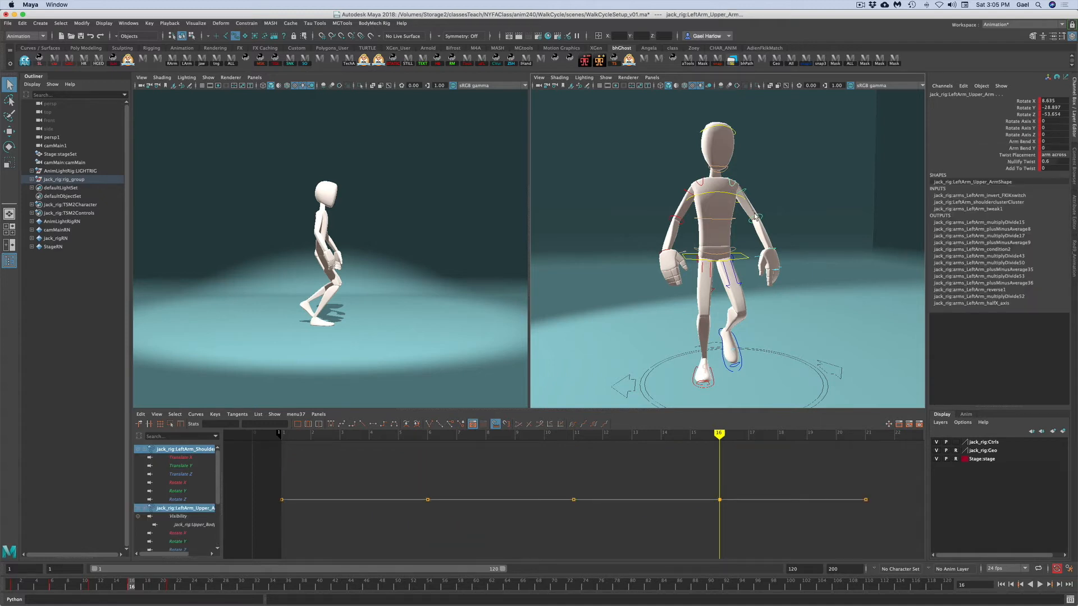
{"action": "left_click", "coordinate": [776, 255], "text": "shift"}
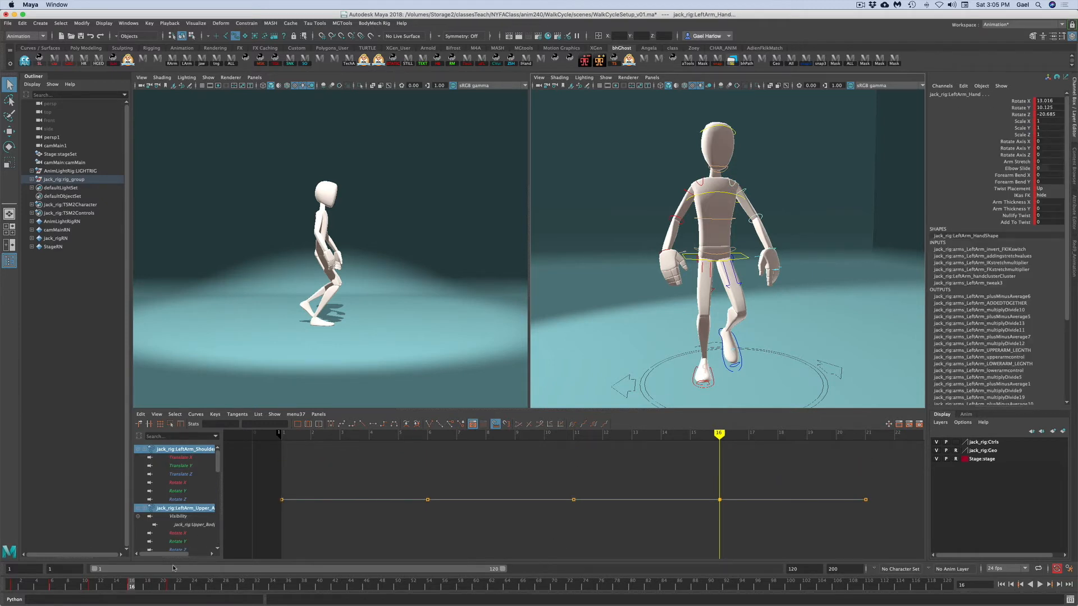
{"action": "right_click", "coordinate": [131, 585]}
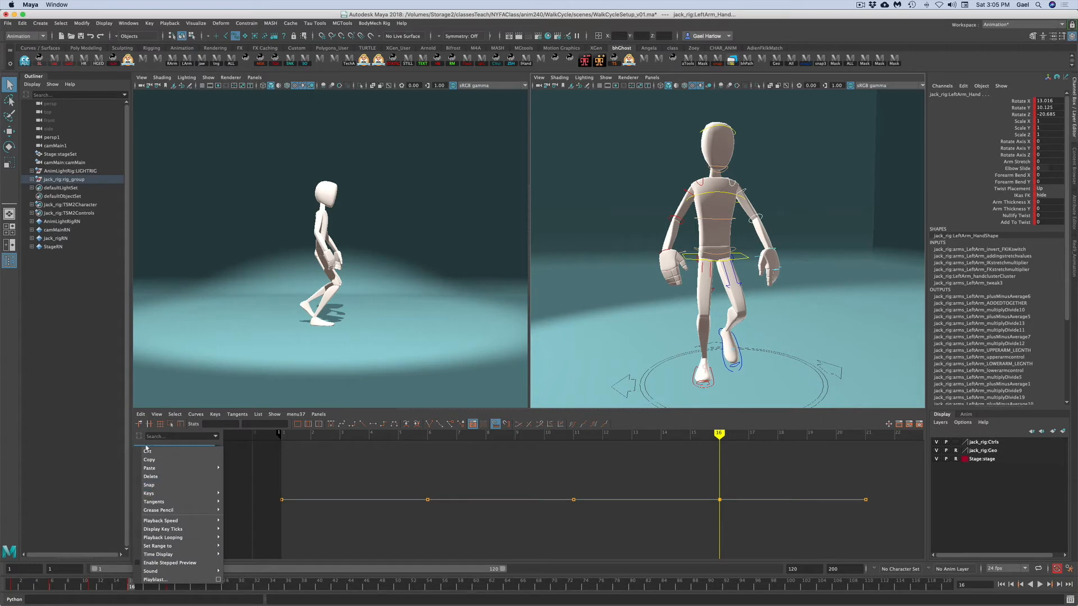
{"action": "mouse_move", "coordinate": [212, 470]}
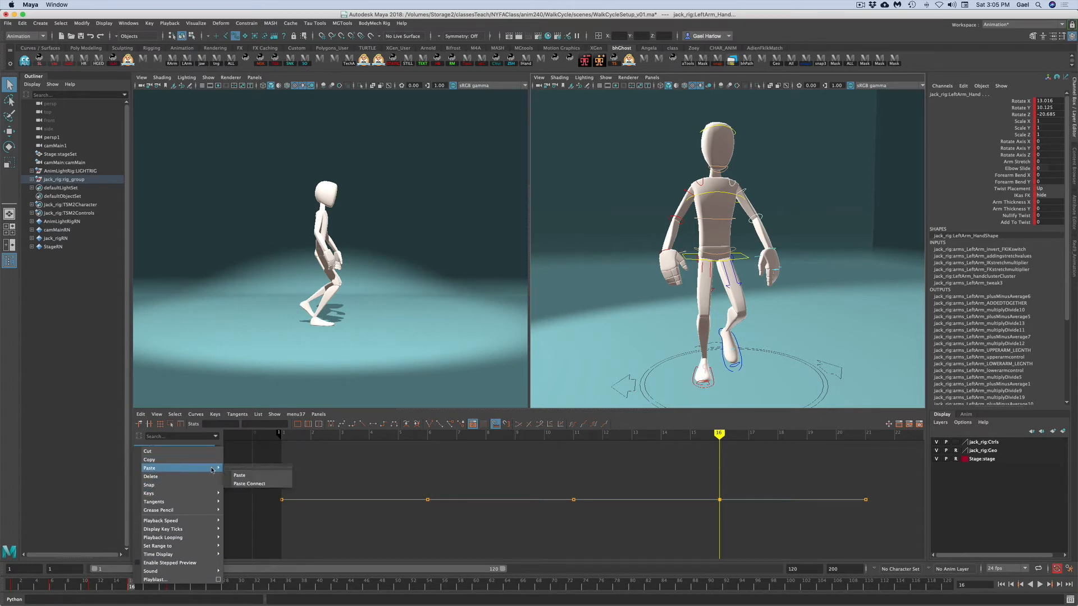
{"action": "left_click", "coordinate": [243, 476]}
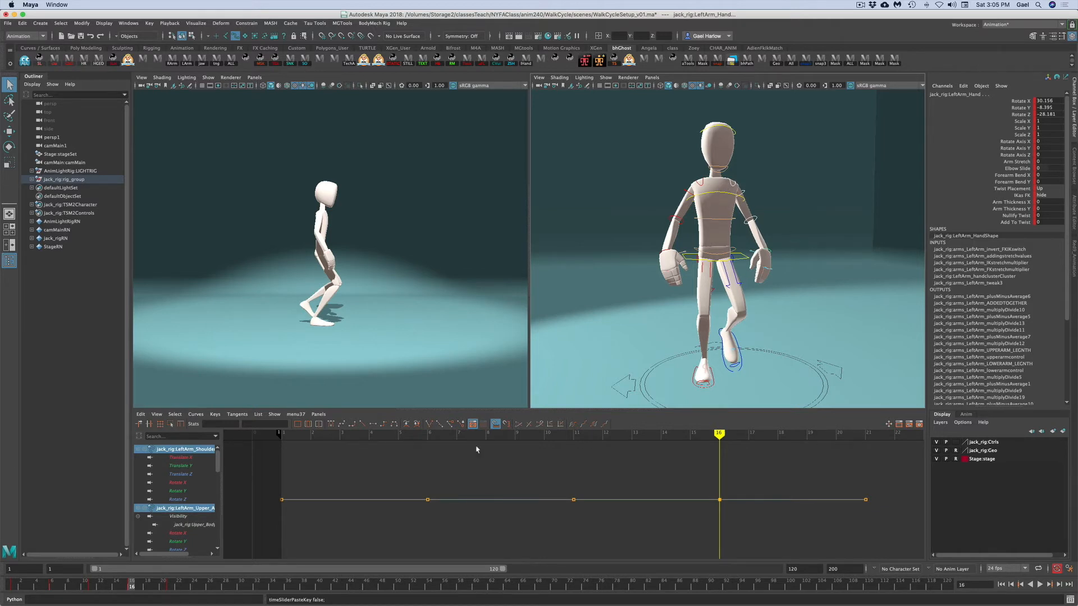
- Go to frame 6 and copy the left arm controls' keys there
{"action": "left_click", "coordinate": [53, 587]}
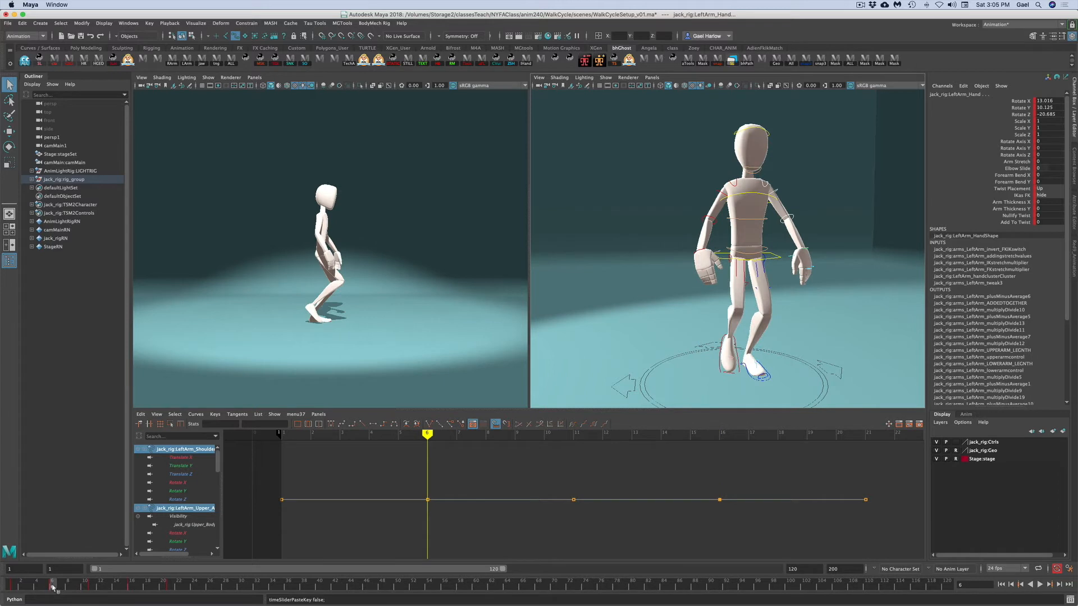
{"action": "right_click", "coordinate": [54, 587]}
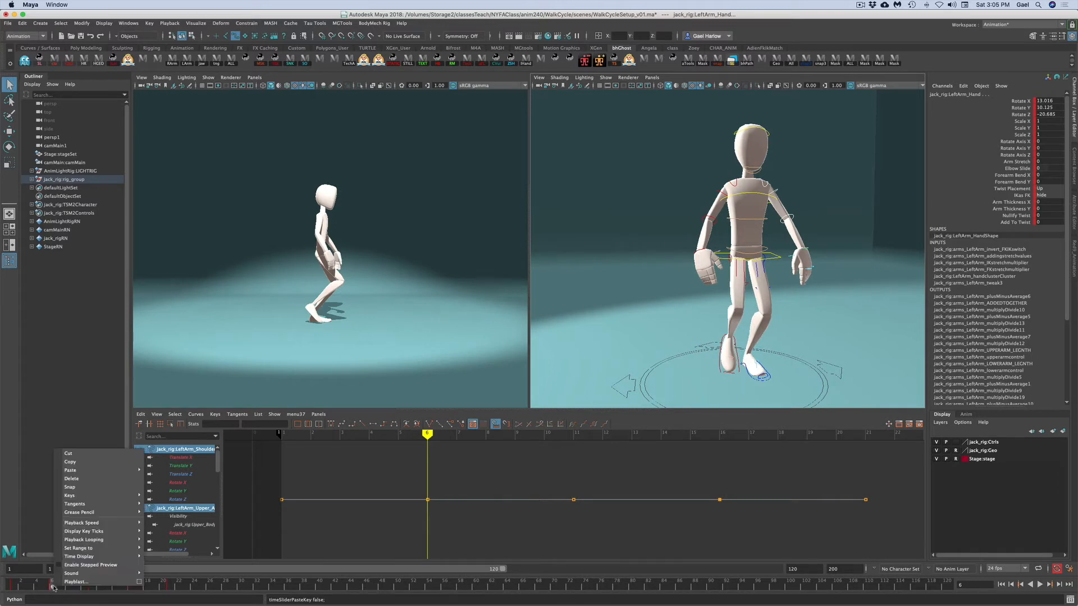
{"action": "left_click", "coordinate": [70, 462]}
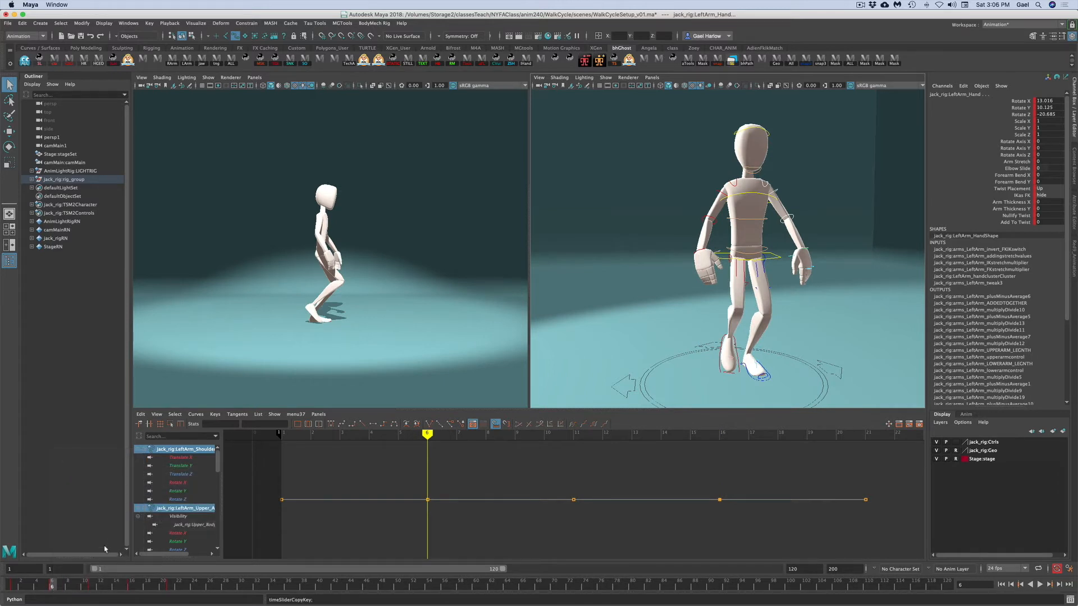
- Return to frame 16 and select the right arm's shoulder, upper arm and hand controls to receive the copied keys
{"action": "left_click", "coordinate": [131, 588]}
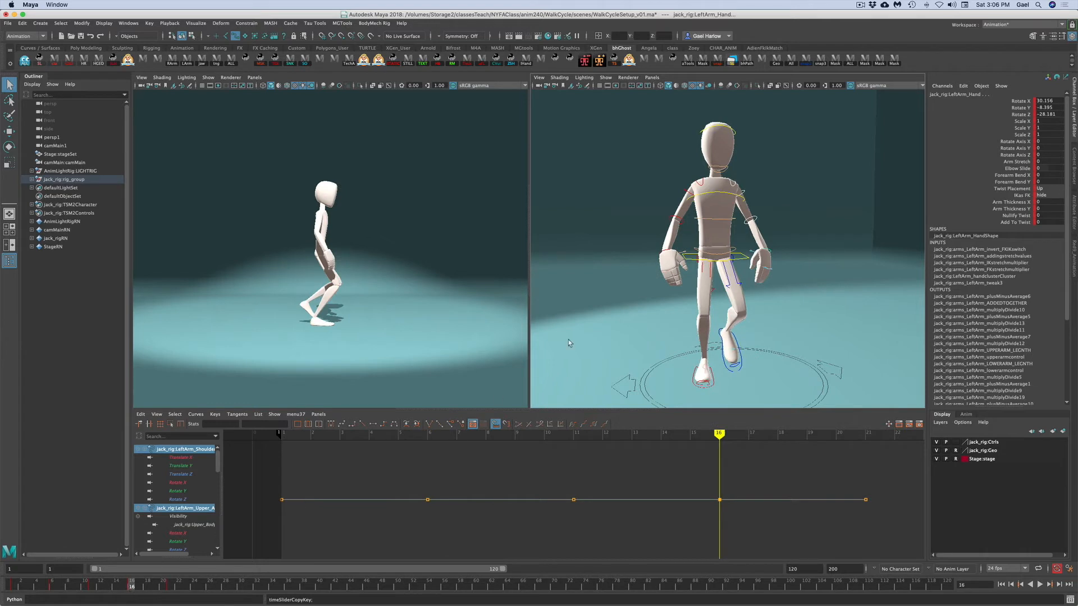
{"action": "left_click", "coordinate": [700, 188]}
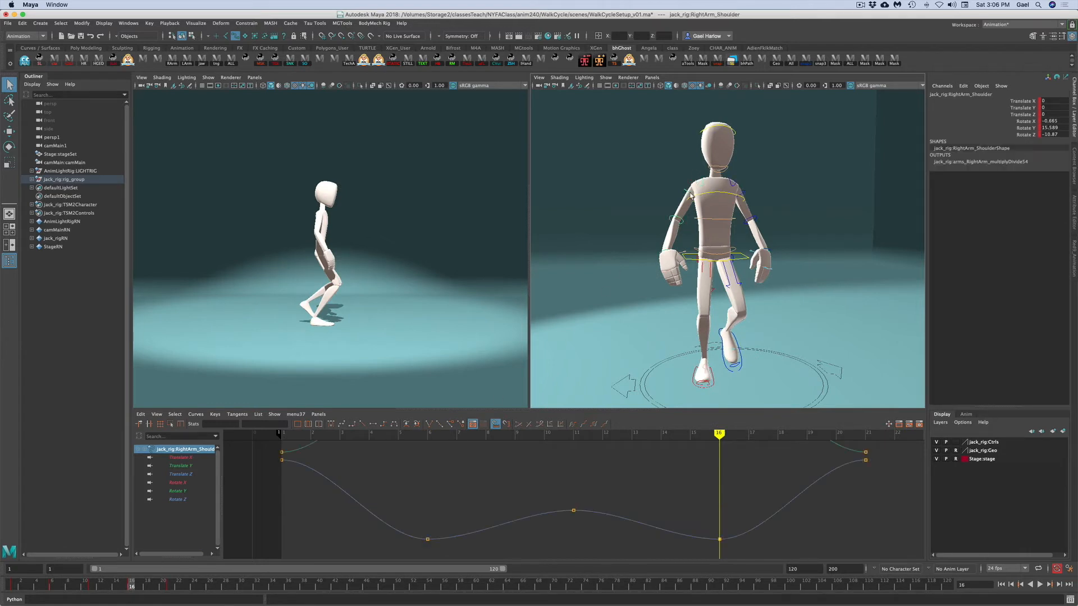
{"action": "left_click", "coordinate": [673, 229]}
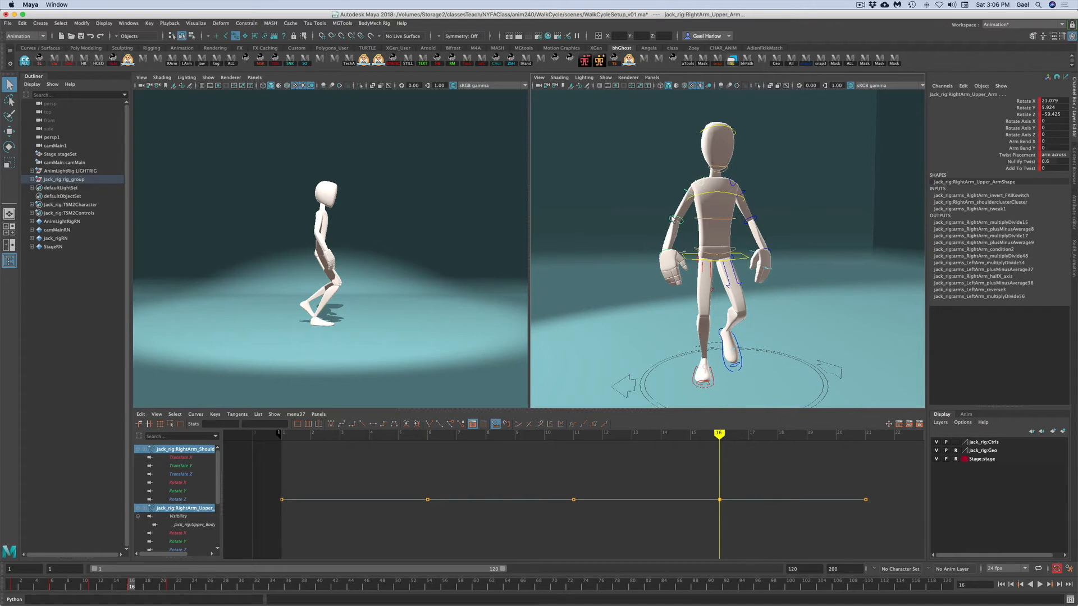
{"action": "left_click", "coordinate": [666, 252]}
{"action": "left_click", "coordinate": [664, 253]}
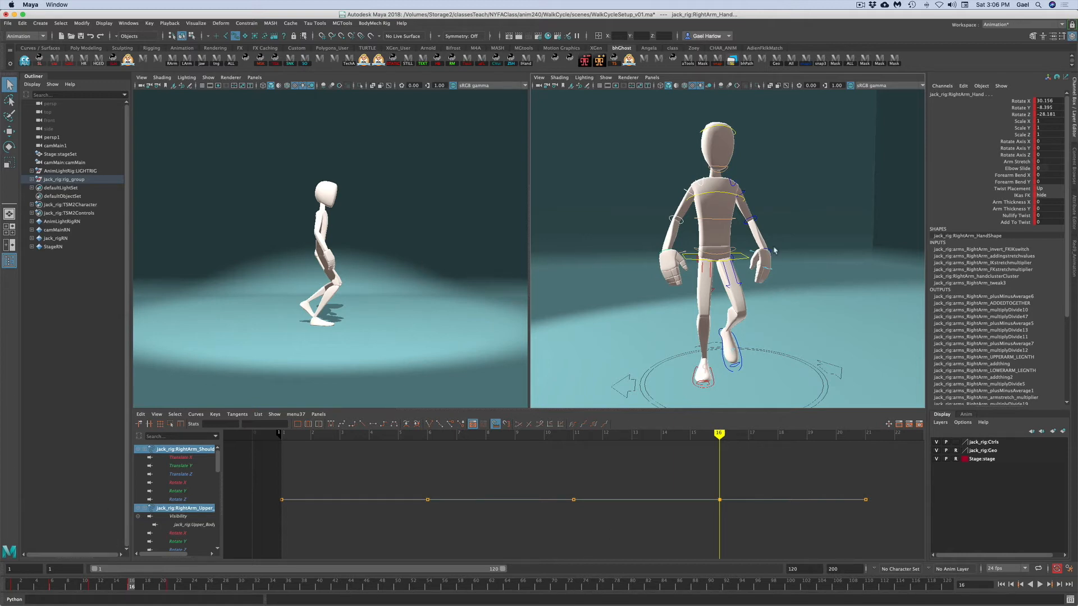
- Paste the copied arm keys onto the right arm's shoulder, upper arm and hand controls at frame 16, then play back the walk
{"action": "right_click", "coordinate": [133, 587]}
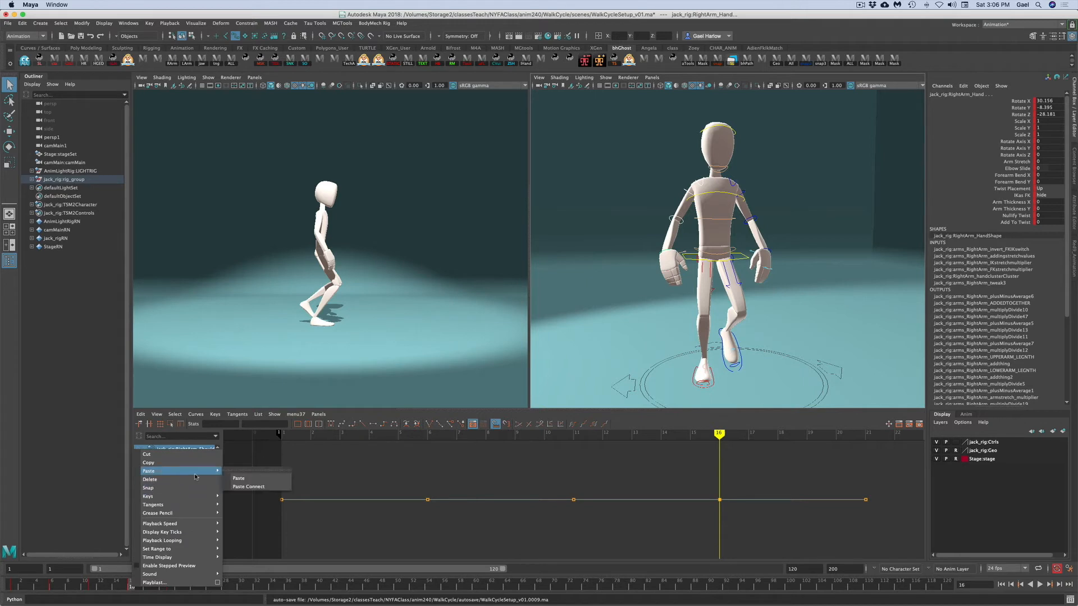
{"action": "left_click", "coordinate": [264, 483]}
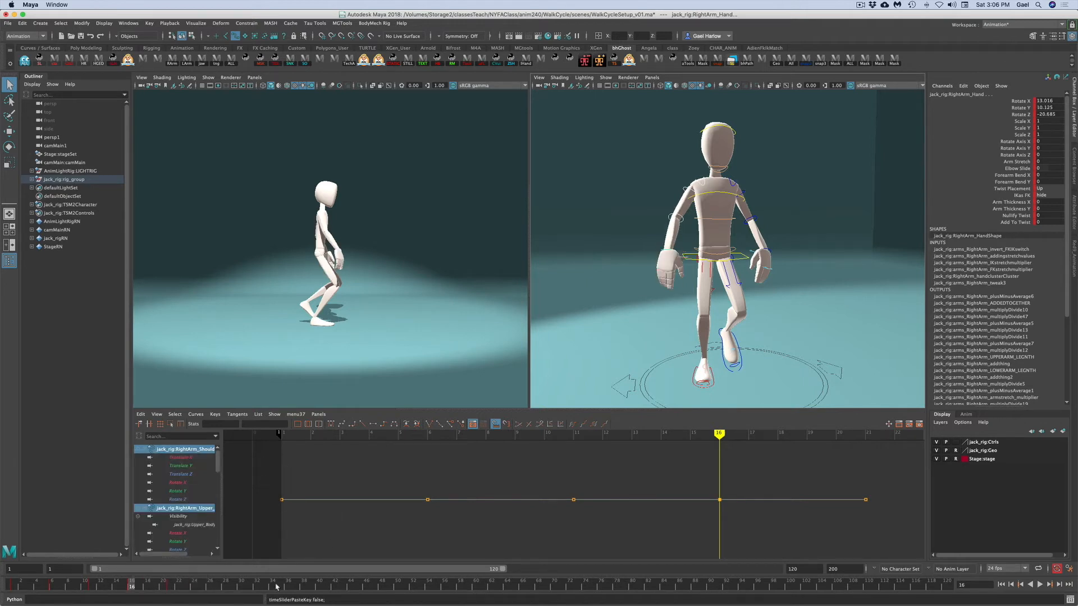
{"action": "key", "text": "alt+v"}
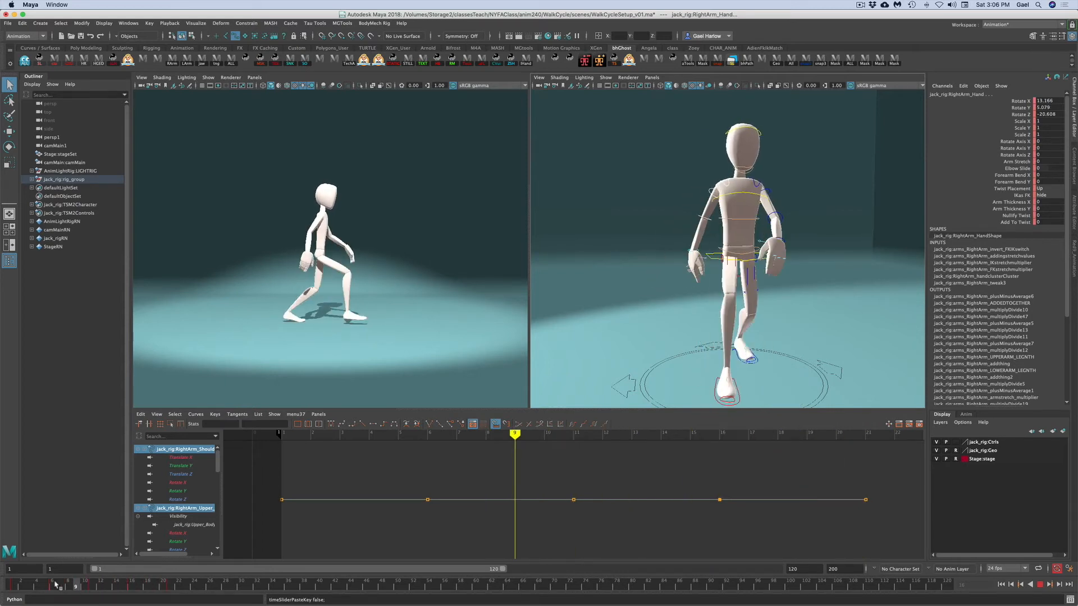
{"action": "left_click", "coordinate": [13, 586]}
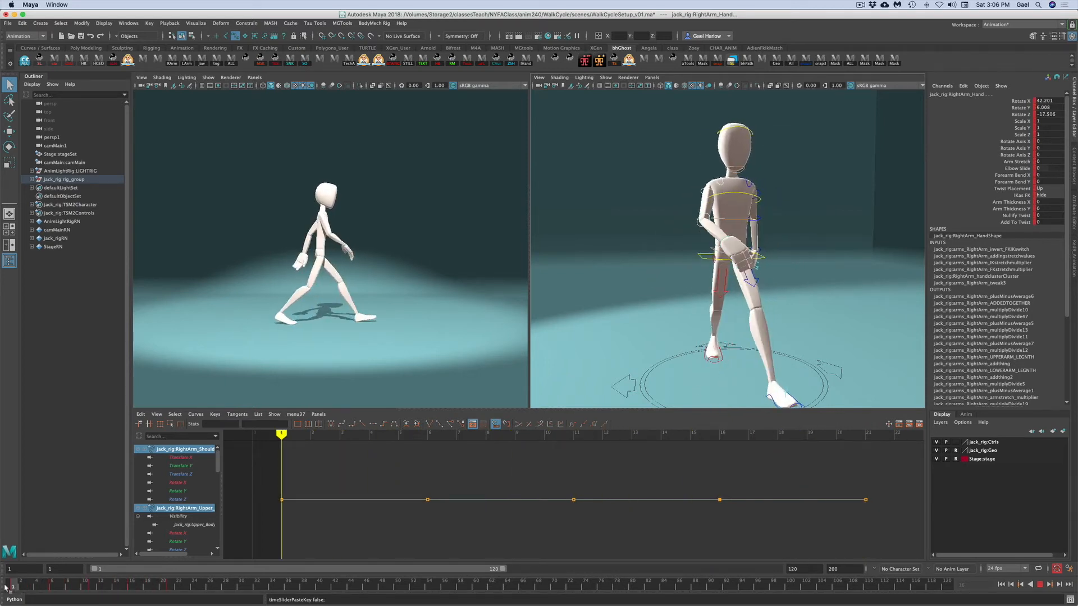
- Inspect the left and right leg IK controls' Translate X curves in the Graph Editor at frames 1 and 6
{"action": "left_click", "coordinate": [818, 303]}
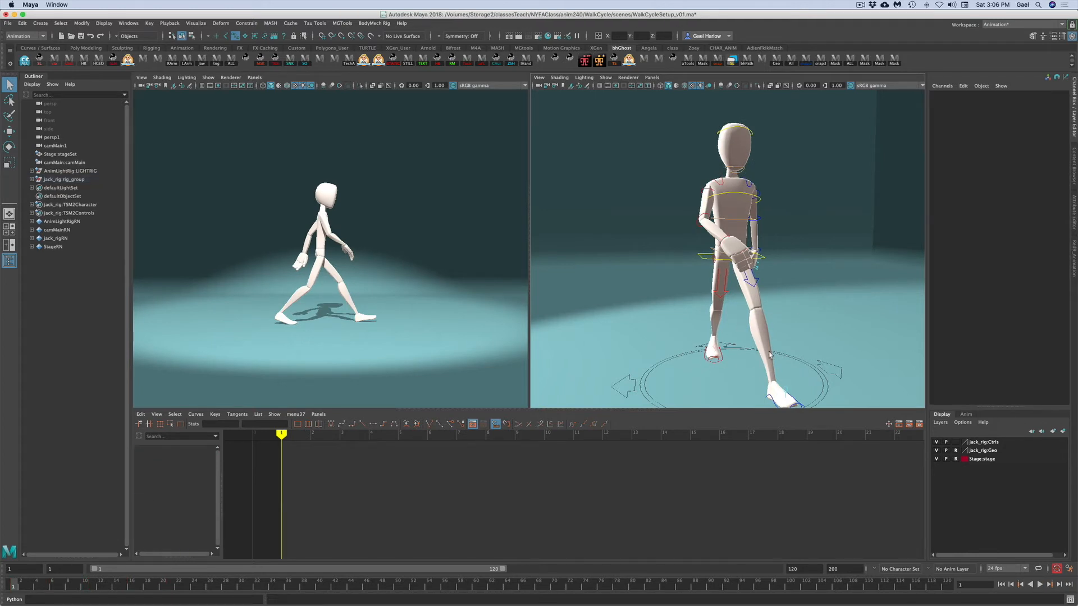
{"action": "scroll", "coordinate": [724, 361], "scroll_direction": "down", "scroll_amount": 3}
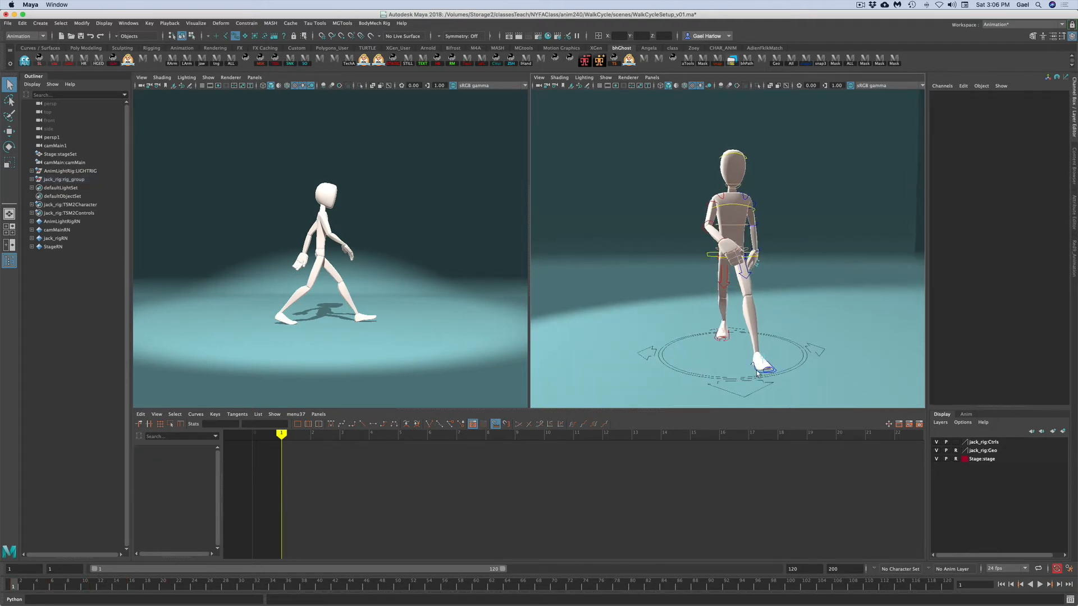
{"action": "left_click", "coordinate": [759, 372]}
{"action": "left_click", "coordinate": [1023, 101]}
{"action": "key", "text": "w"}
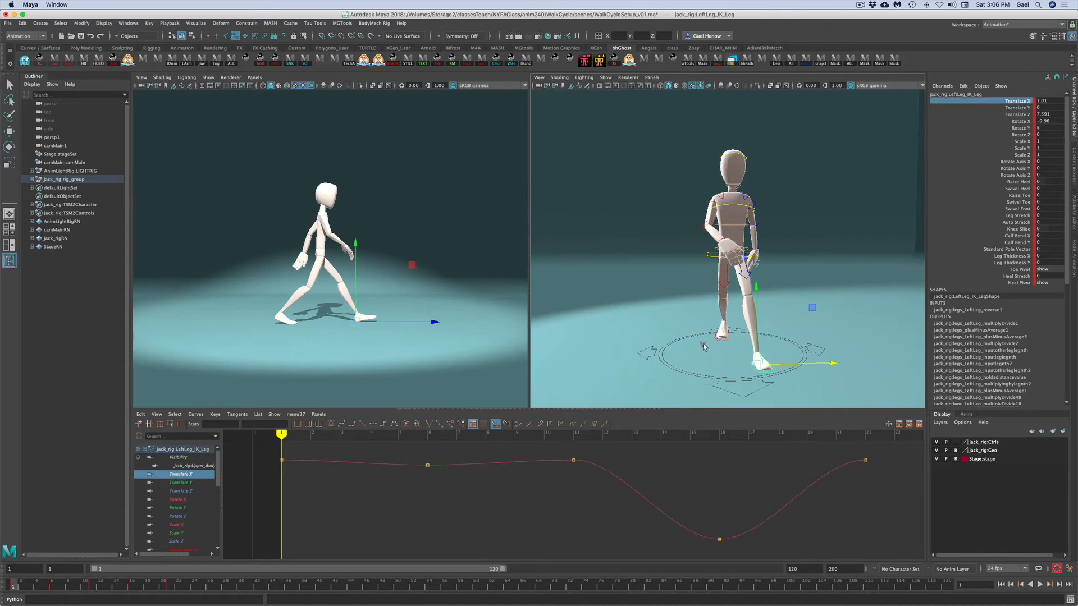
{"action": "left_click", "coordinate": [727, 340]}
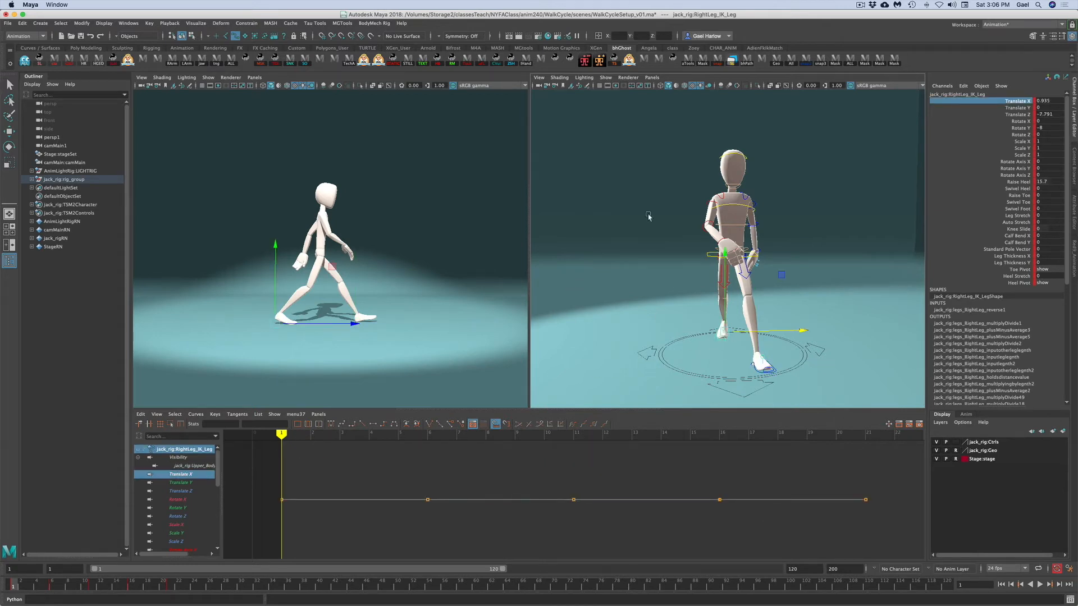
{"action": "left_click", "coordinate": [1002, 107]}
{"action": "left_click", "coordinate": [1002, 121]}
{"action": "left_click", "coordinate": [1001, 102]}
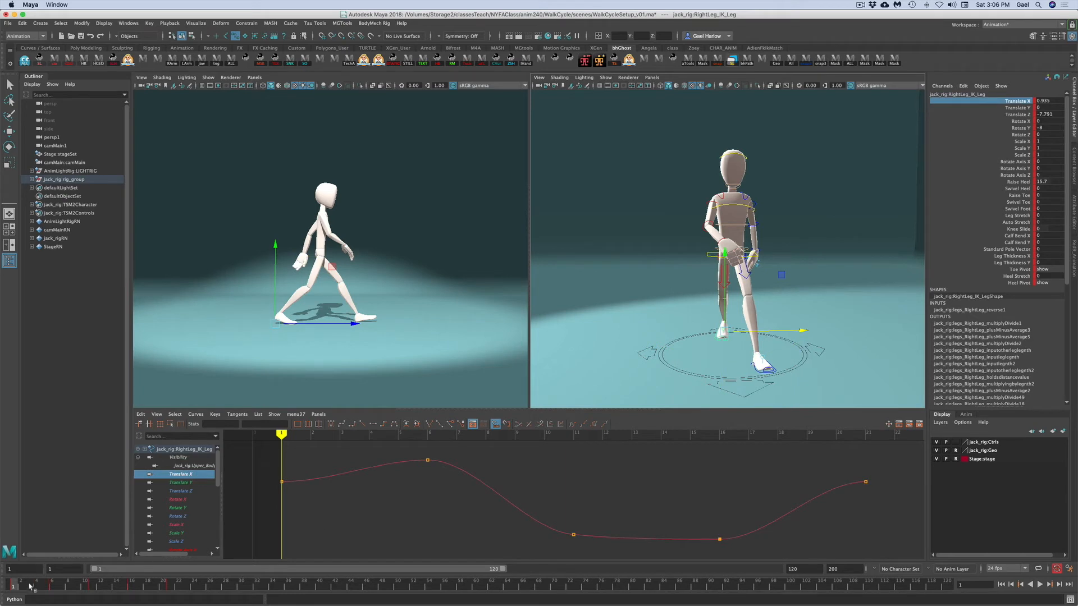
{"action": "left_click", "coordinate": [53, 586]}
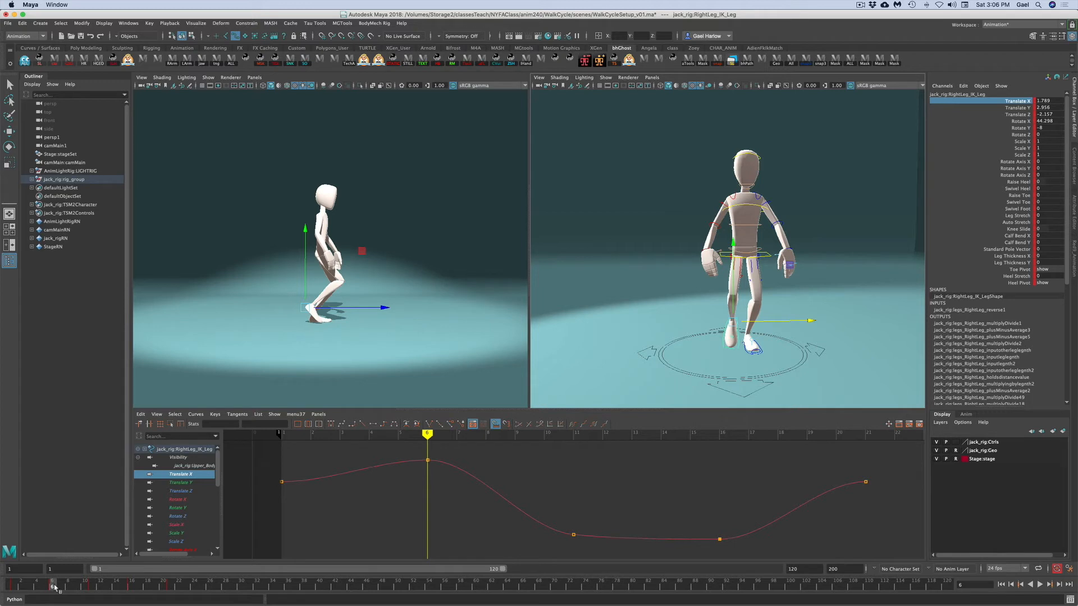
{"action": "left_click", "coordinate": [14, 587]}
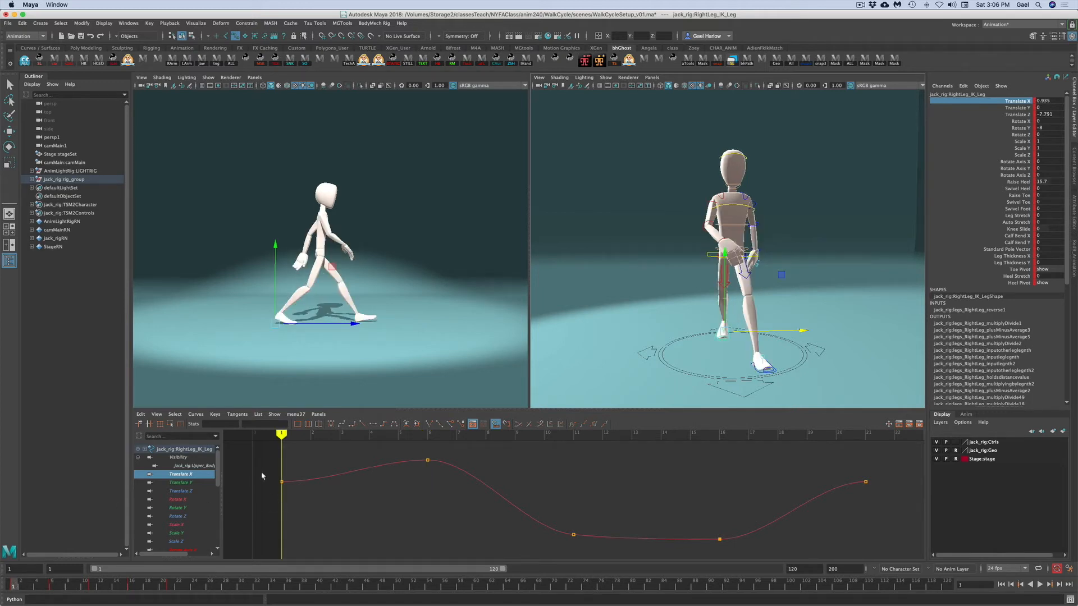
- Set the right leg IK control's Translate X keys at frames 1, 11, 16 and 21 to 0
{"action": "left_click_drag", "start_coordinate": [266, 477], "coordinate": [907, 563]}
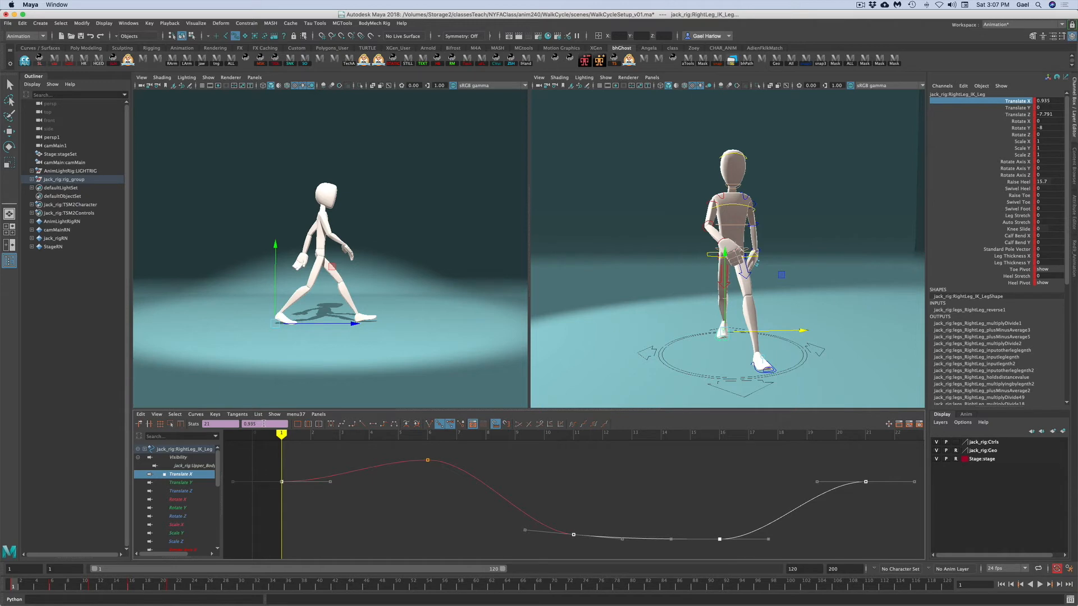
{"action": "double_click", "coordinate": [251, 424]}
{"action": "type", "text": "0"}
{"action": "key", "text": "Return"}
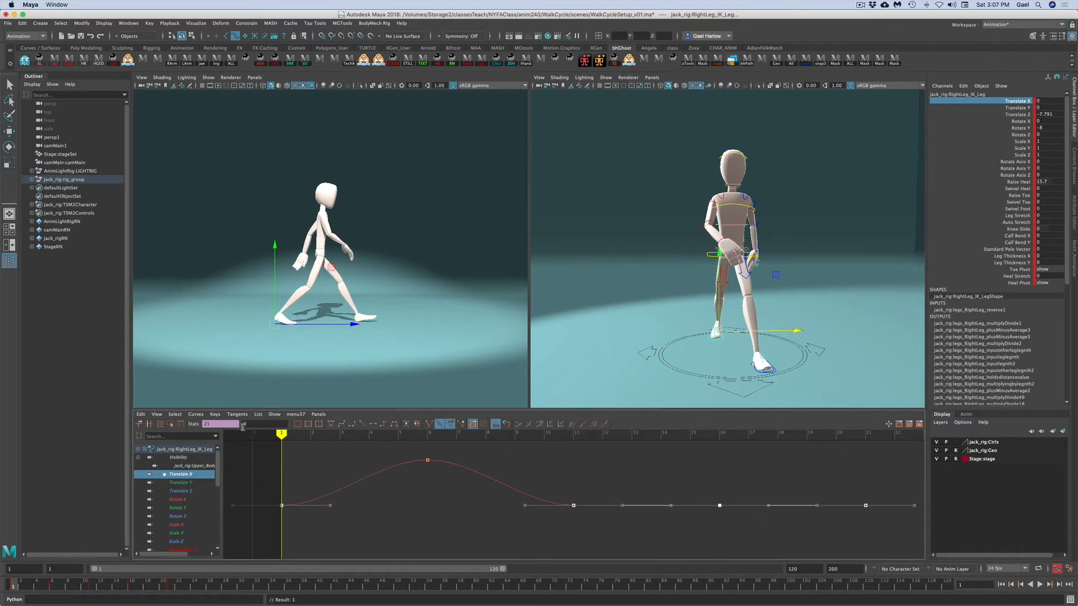
{"action": "left_click", "coordinate": [396, 526]}
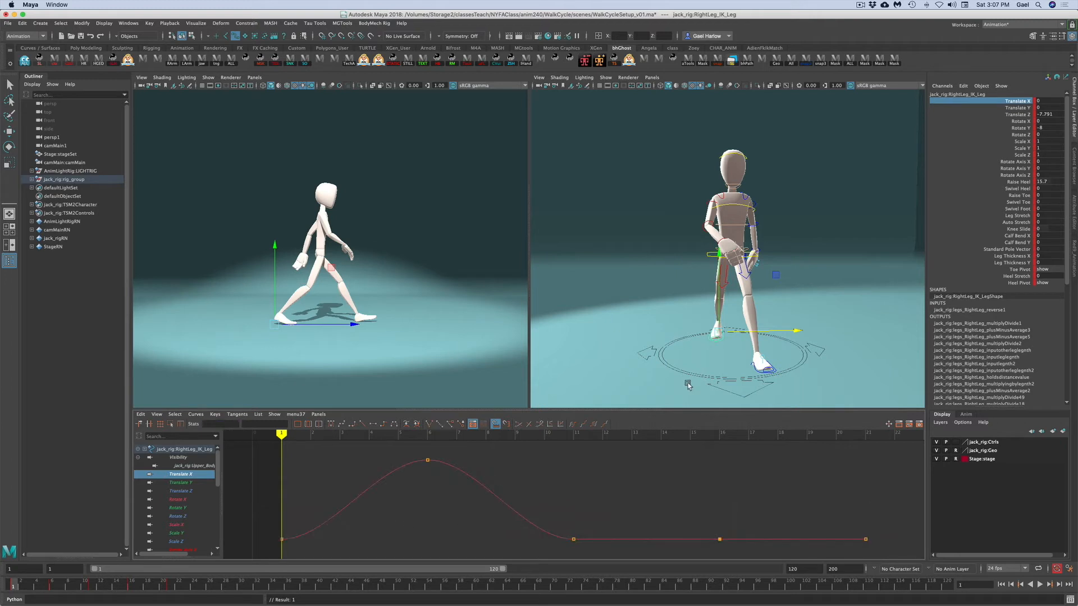
- Set the left leg IK control's Translate X keys at frames 1, 6, 11 and 21 to 0
{"action": "left_click", "coordinate": [758, 371]}
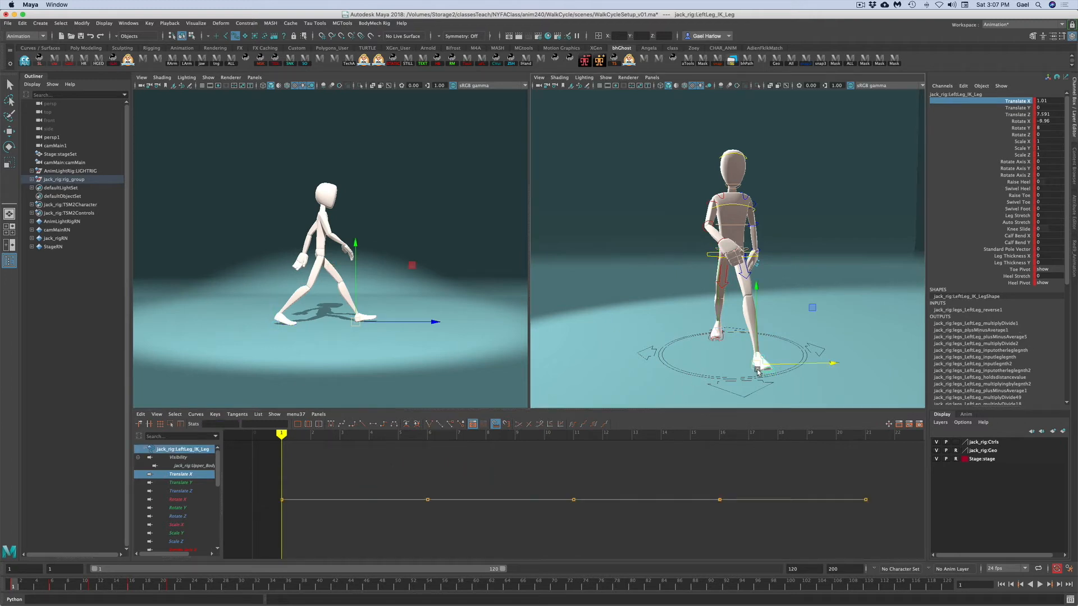
{"action": "left_click", "coordinate": [1003, 101]}
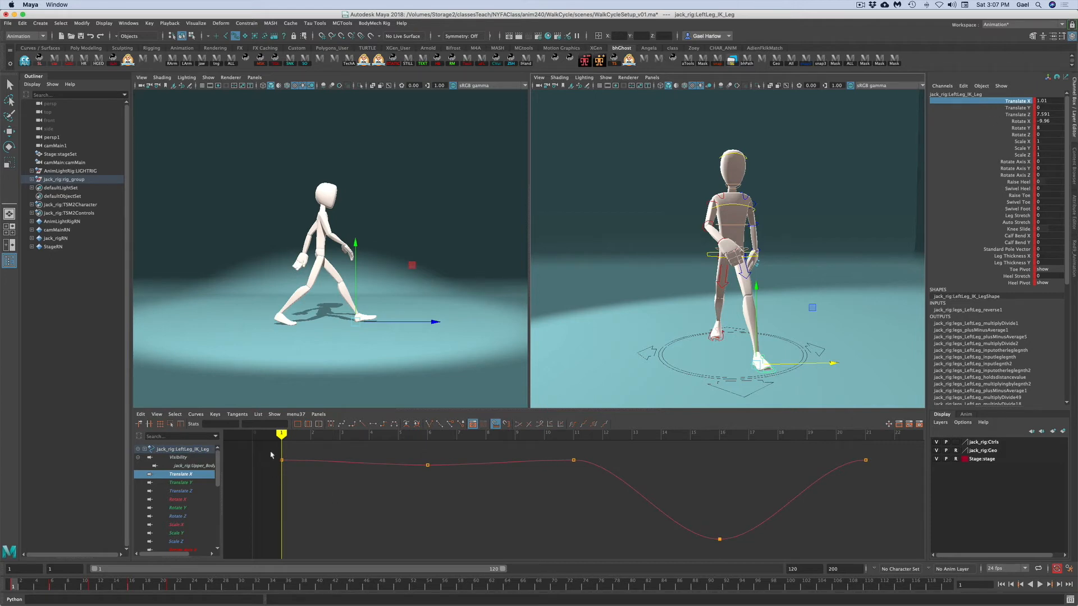
{"action": "left_click_drag", "start_coordinate": [260, 449], "coordinate": [899, 509]}
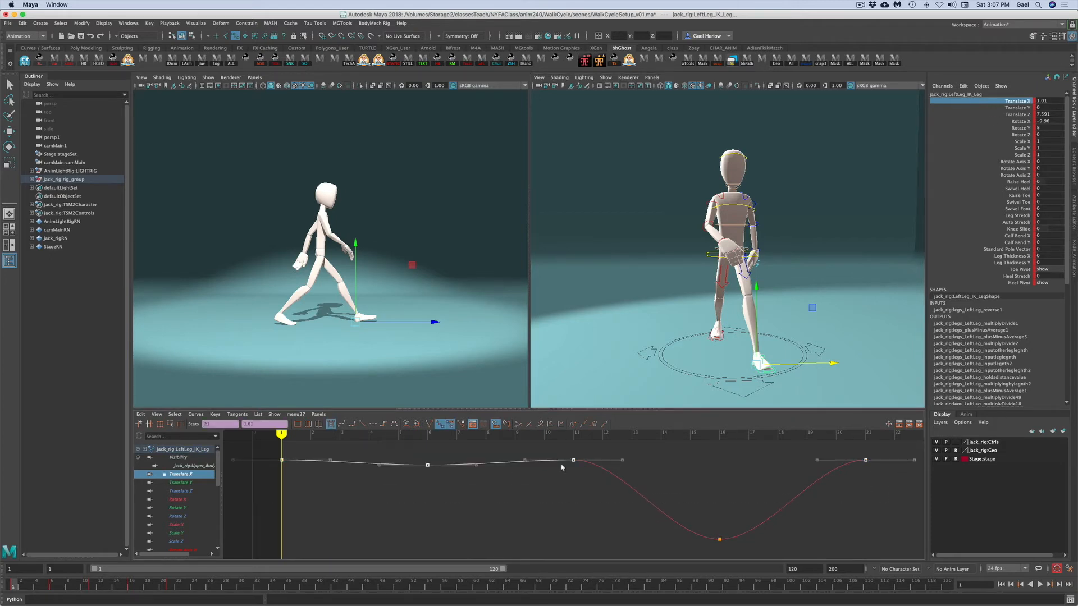
{"action": "double_click", "coordinate": [252, 424]}
{"action": "type", "text": "0"}
{"action": "key", "text": "Return"}
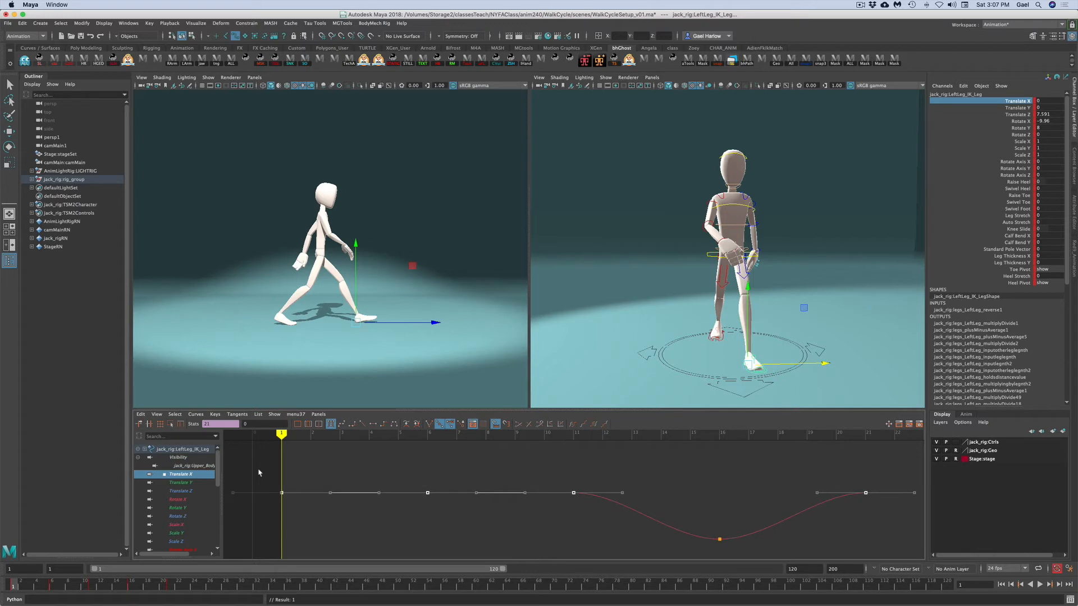
- Play back and scrub the animation to review the leg motion, returning to frame 1
{"action": "key", "text": "alt+v"}
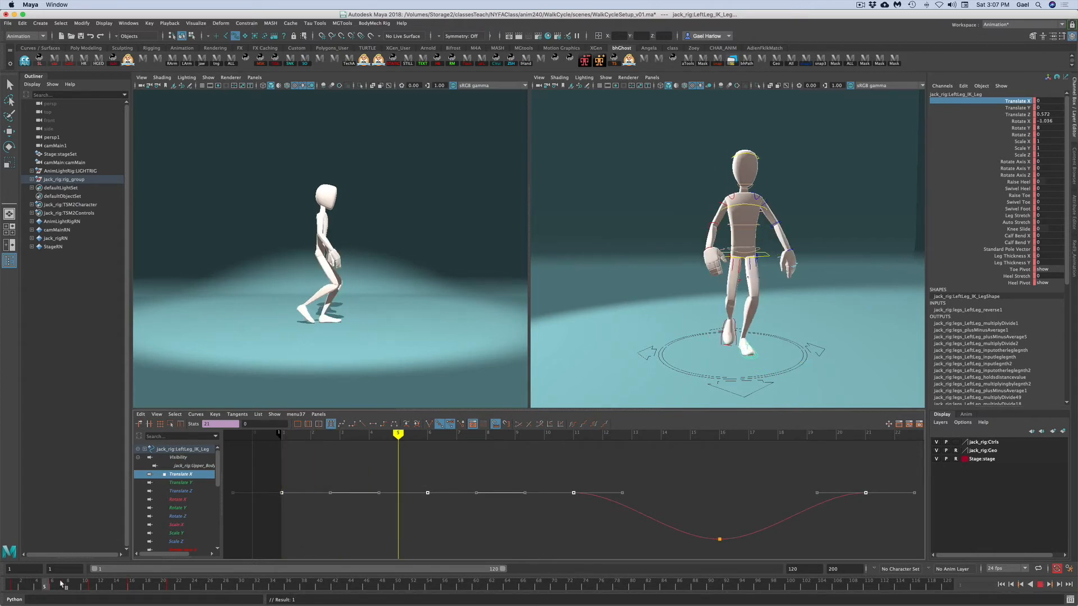
{"action": "left_click_drag", "start_coordinate": [150, 586], "coordinate": [289, 575]}
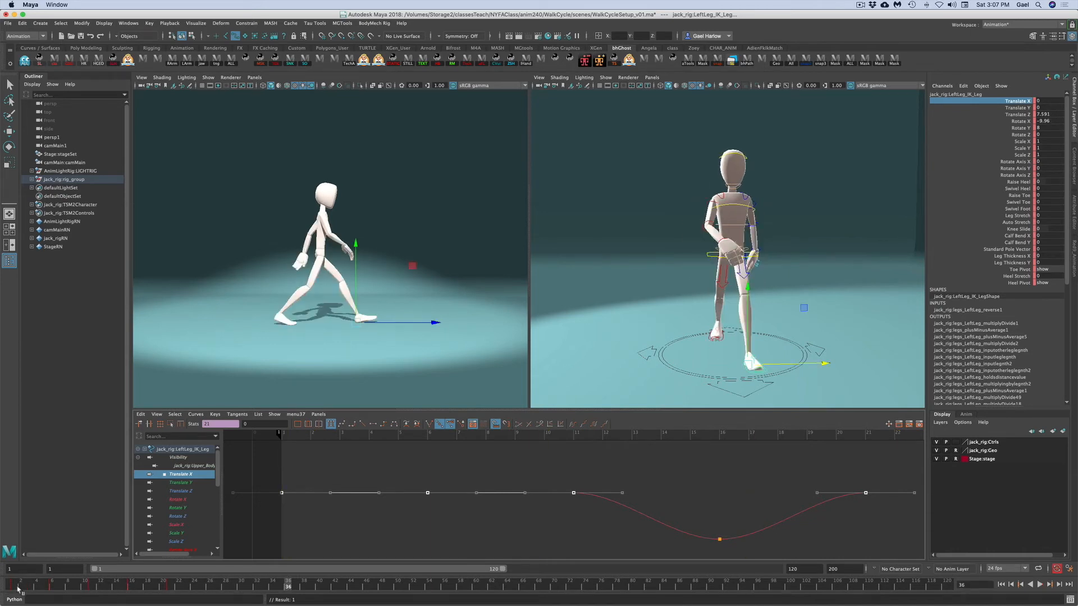
{"action": "left_click", "coordinate": [13, 585]}
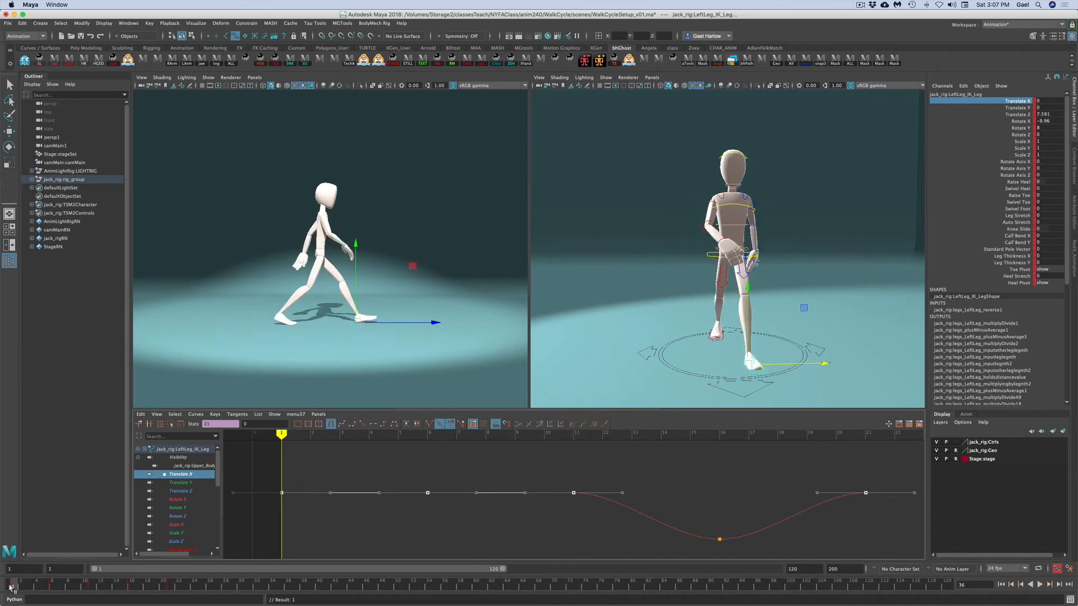
- Switch the right viewport to the orthographic side view and hide the Stage display layer
{"action": "key", "text": "q"}
{"action": "left_click", "coordinate": [834, 205]}
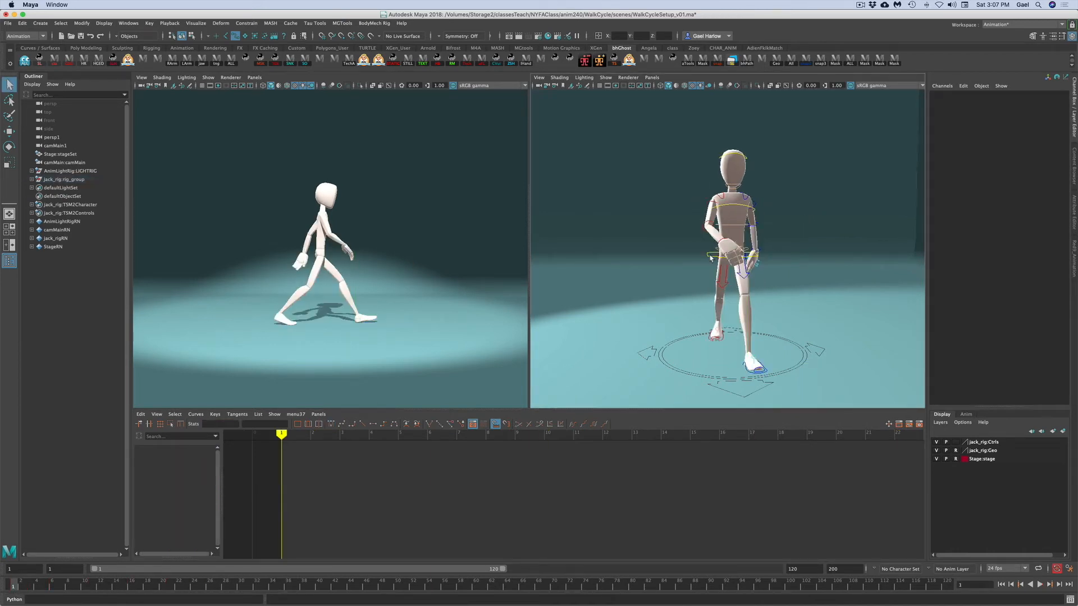
{"action": "left_click", "coordinate": [710, 258]}
{"action": "left_click", "coordinate": [1009, 103]}
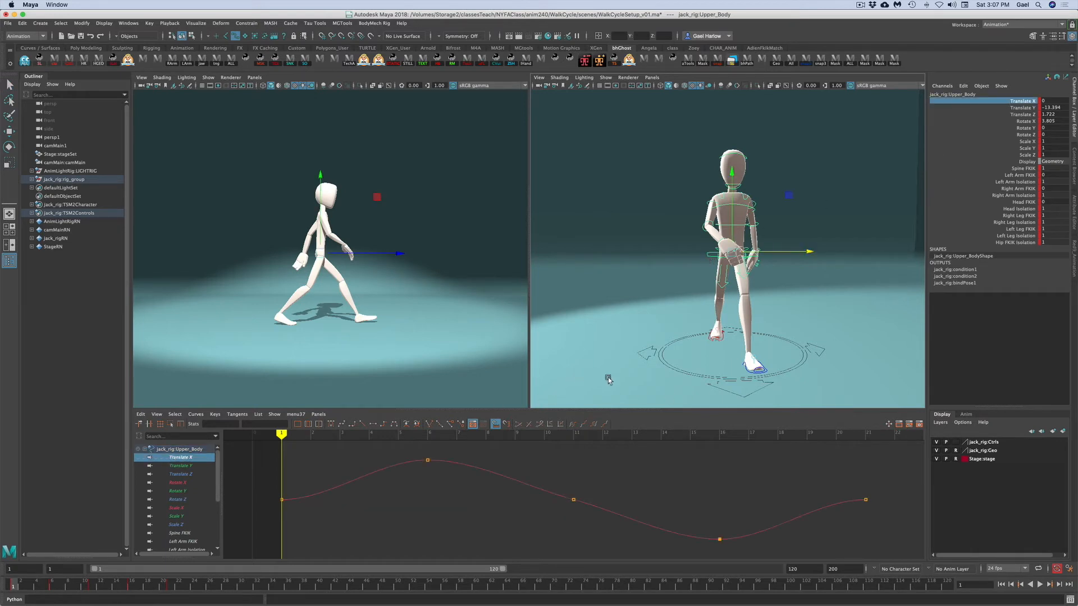
{"action": "left_click_drag", "start_coordinate": [689, 354], "coordinate": [693, 347], "text": "alt"}
{"action": "left_click", "coordinate": [652, 77]}
{"action": "mouse_move", "coordinate": [674, 103]}
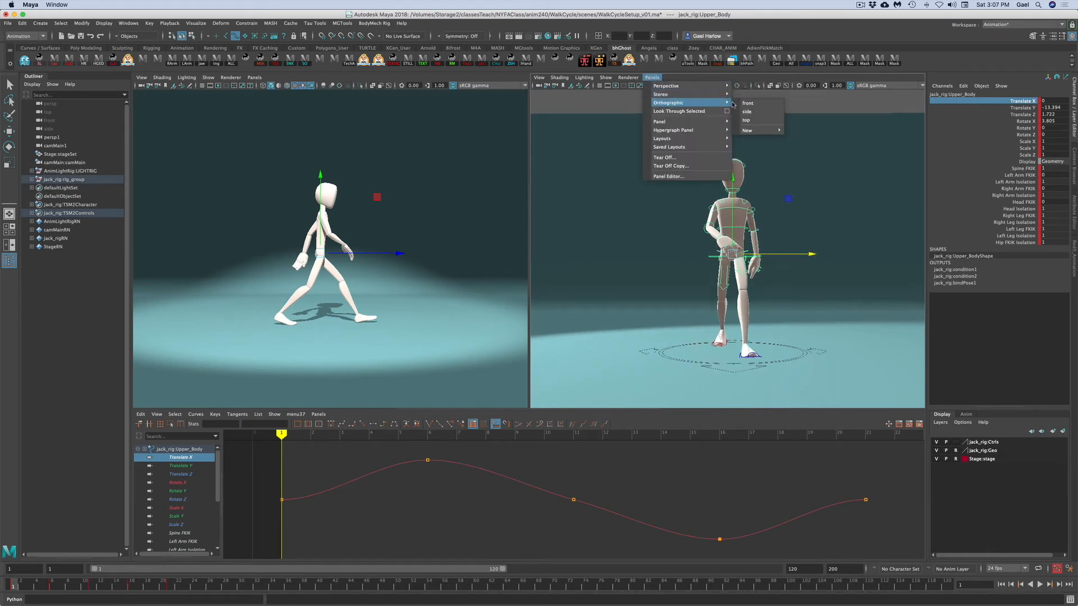
{"action": "left_click", "coordinate": [749, 112]}
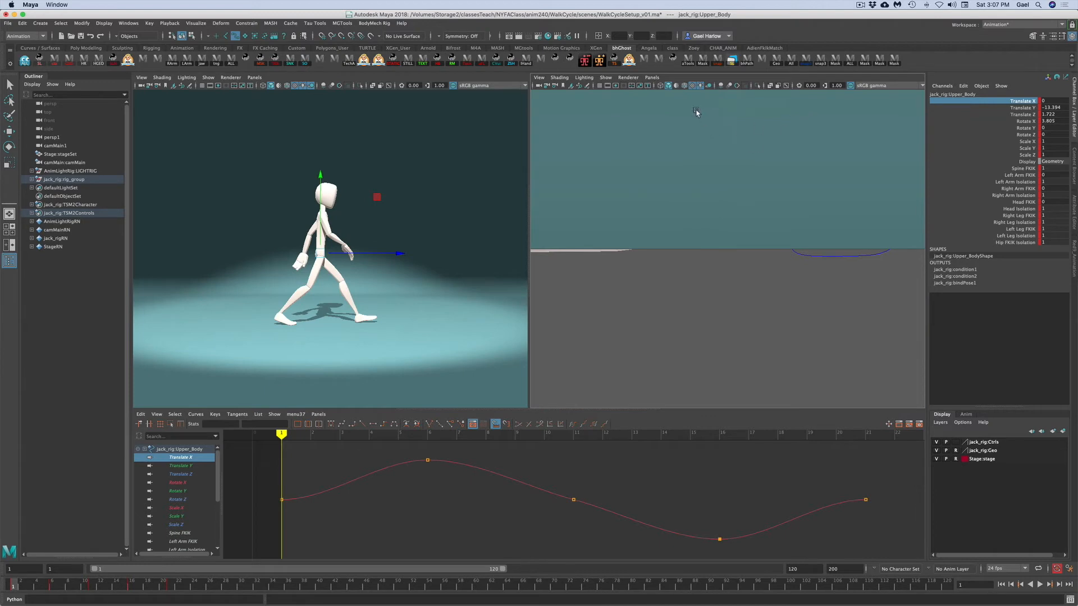
{"action": "left_click", "coordinate": [936, 458]}
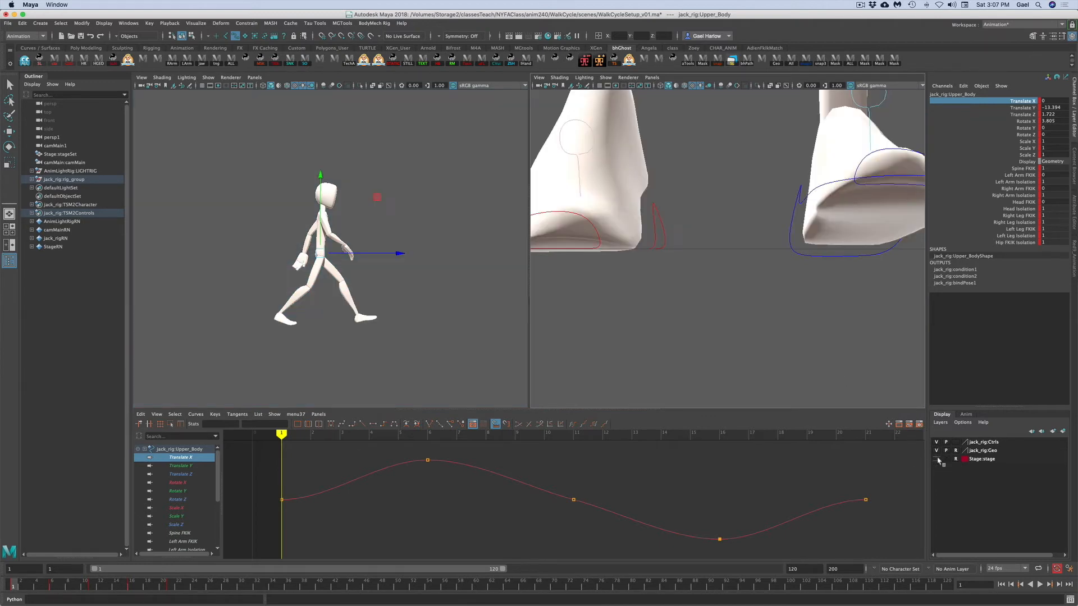
- Set the upper body control's Translate X key at frame 6 to 9.2
{"action": "scroll", "coordinate": [746, 315], "scroll_direction": "down", "scroll_amount": 5}
{"action": "scroll", "coordinate": [630, 265], "scroll_direction": "down", "scroll_amount": 5}
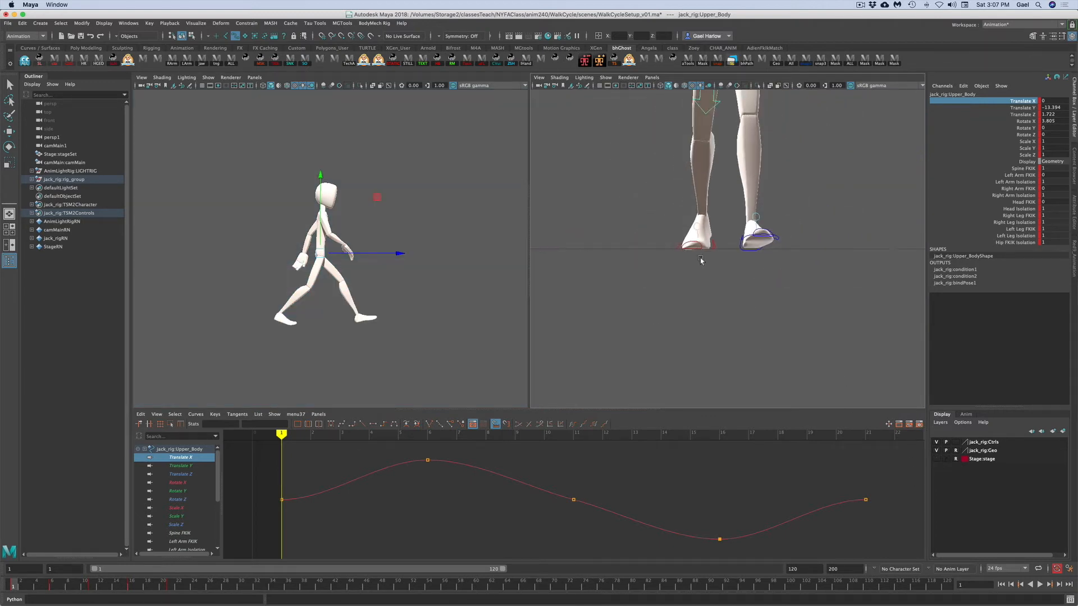
{"action": "scroll", "coordinate": [626, 279], "scroll_direction": "down", "scroll_amount": 4}
{"action": "left_click_drag", "start_coordinate": [752, 242], "coordinate": [748, 217], "text": "alt"}
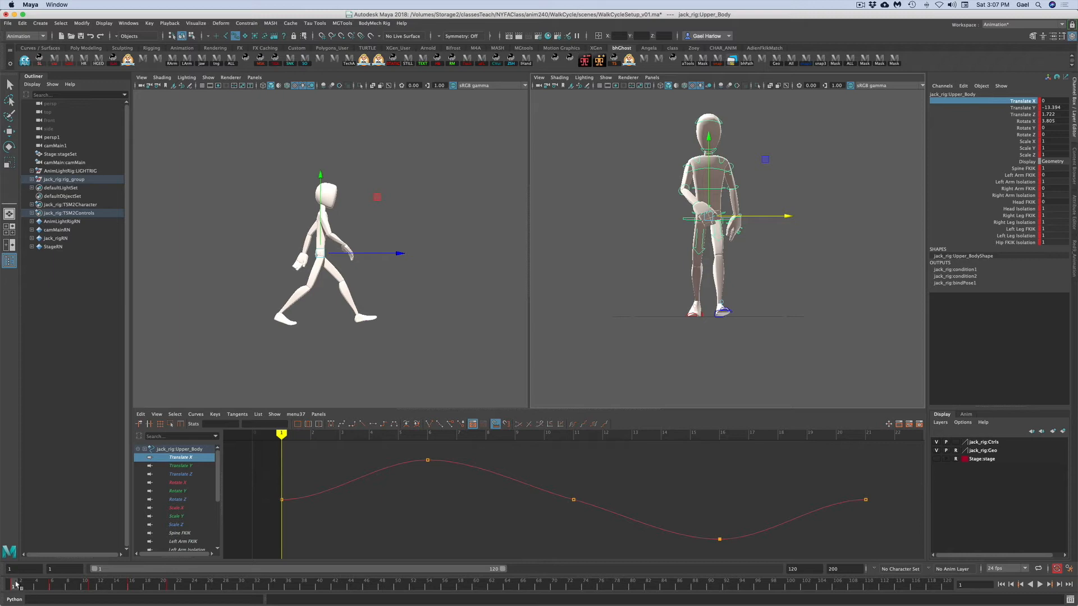
{"action": "left_click", "coordinate": [50, 587]}
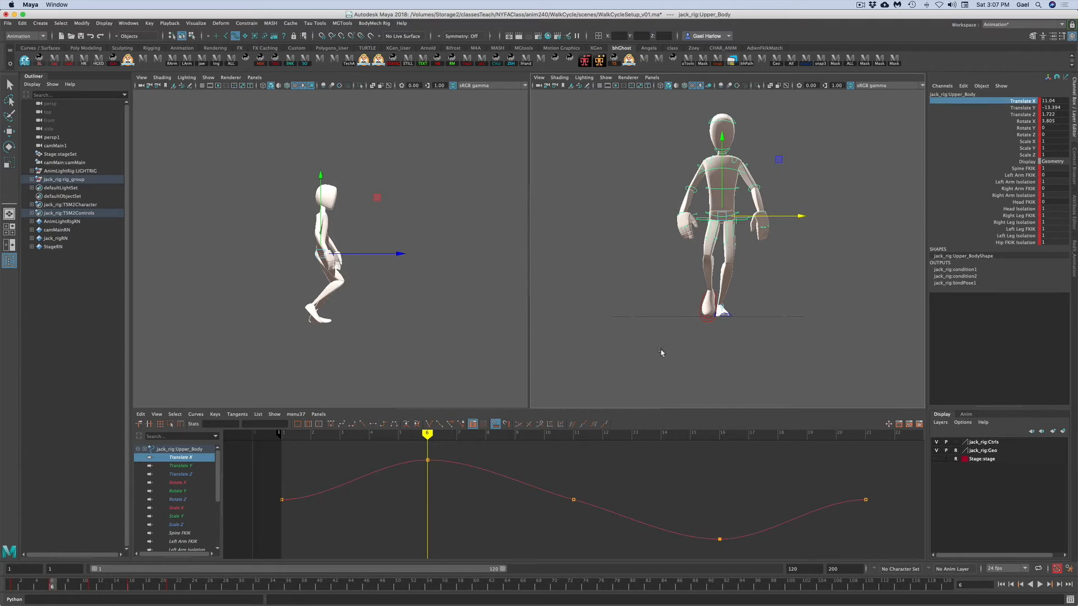
{"action": "left_click", "coordinate": [428, 461]}
{"action": "middle_click_drag", "start_coordinate": [430, 465], "coordinate": [430, 469]}
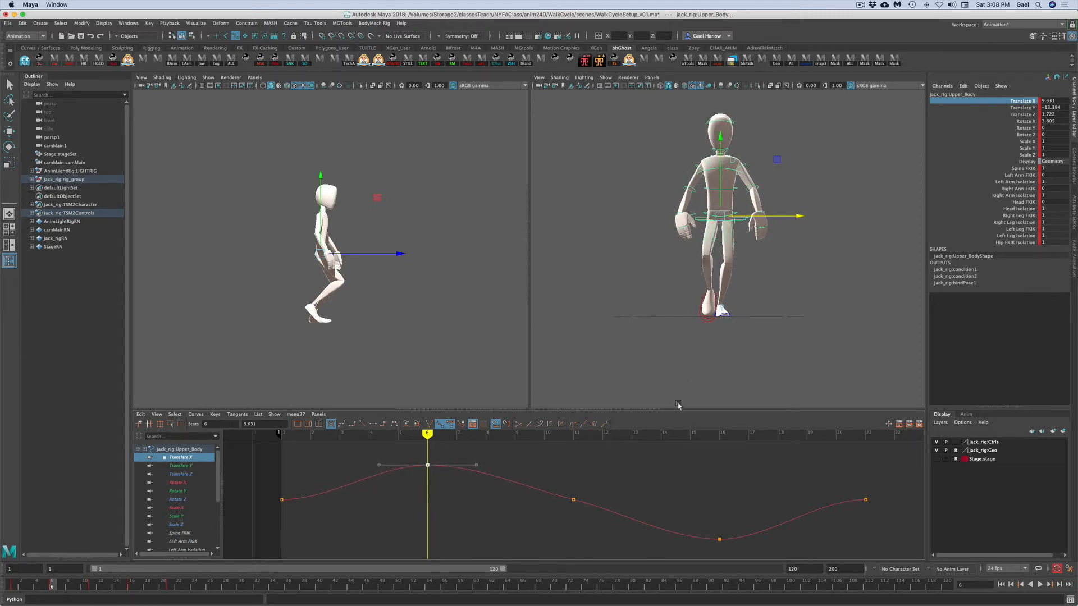
{"action": "middle_click_drag", "start_coordinate": [444, 478], "coordinate": [444, 488]}
{"action": "left_click", "coordinate": [457, 491]}
{"action": "left_click_drag", "start_coordinate": [456, 491], "coordinate": [421, 456]}
{"action": "left_click_drag", "start_coordinate": [259, 422], "coordinate": [248, 421]}
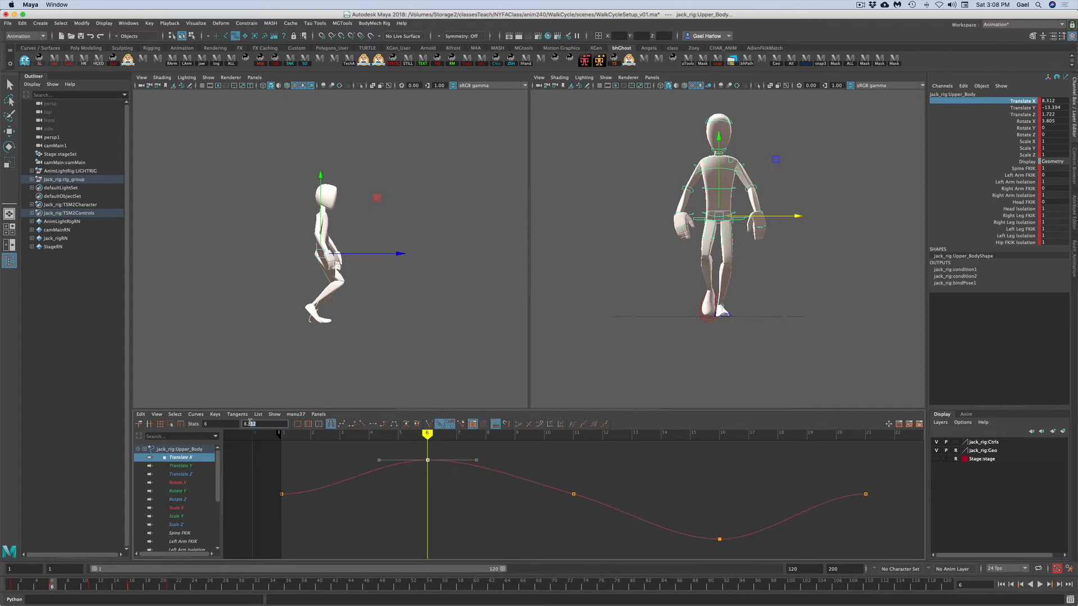
{"action": "key", "text": "Return"}
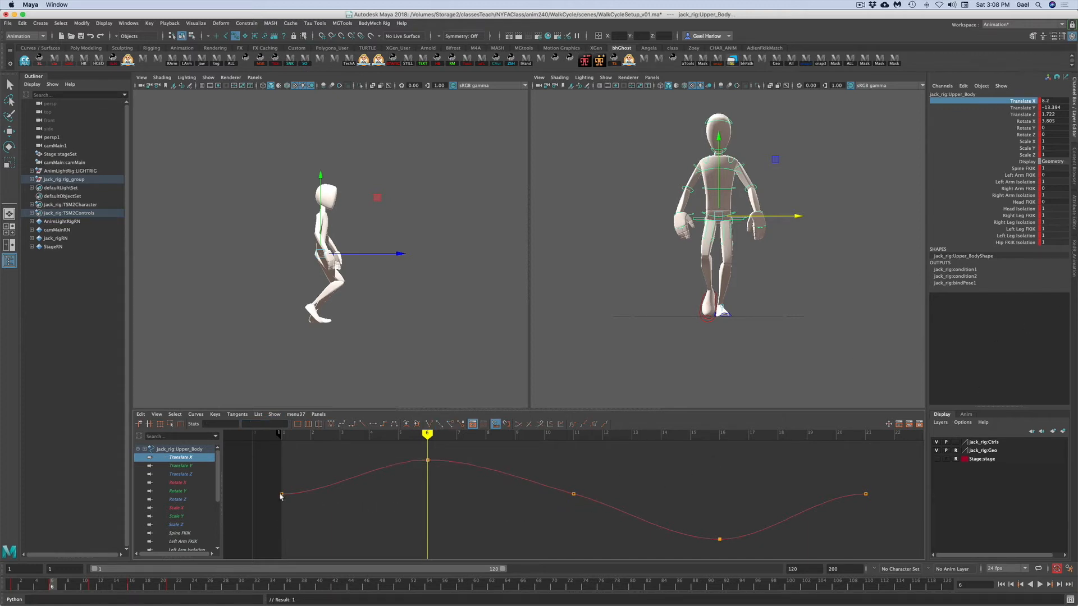
- Set the upper body control's Translate X key at frame 16 to -9.2
{"action": "left_click_drag", "start_coordinate": [268, 488], "coordinate": [873, 506]}
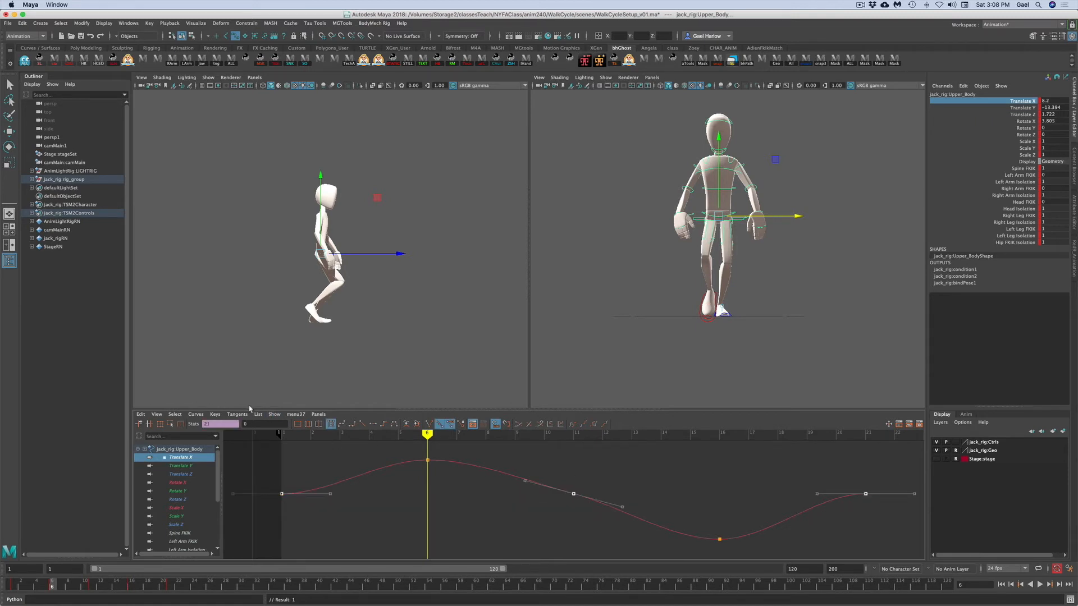
{"action": "left_click", "coordinate": [241, 424]}
{"action": "left_click", "coordinate": [132, 587]}
{"action": "left_click_drag", "start_coordinate": [683, 505], "coordinate": [750, 557]}
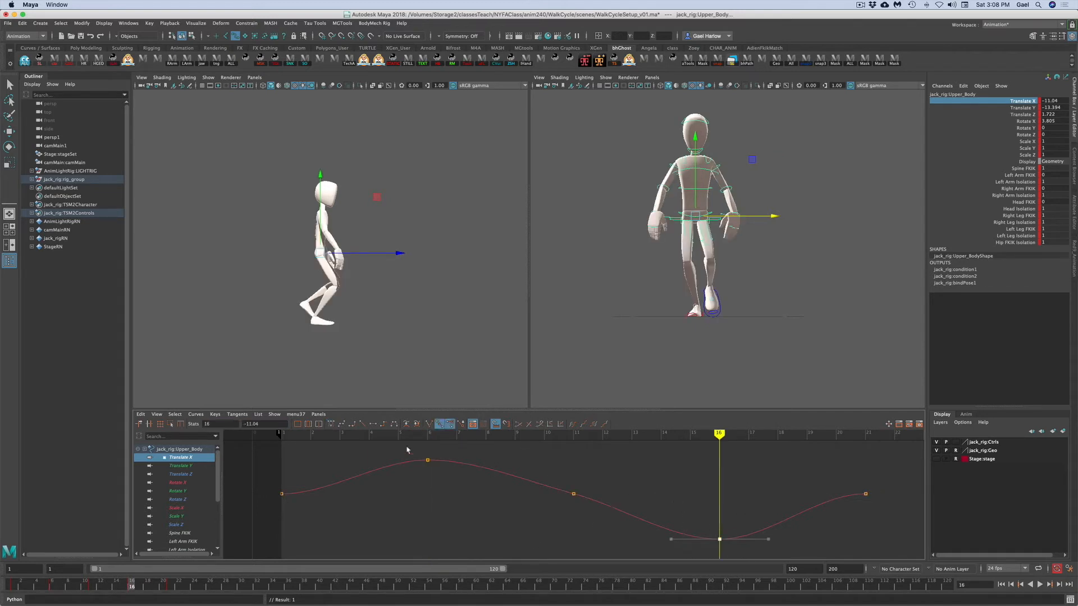
{"action": "left_click_drag", "start_coordinate": [275, 424], "coordinate": [237, 426]}
{"action": "type", "text": "-8.2"}
{"action": "key", "text": "Return"}
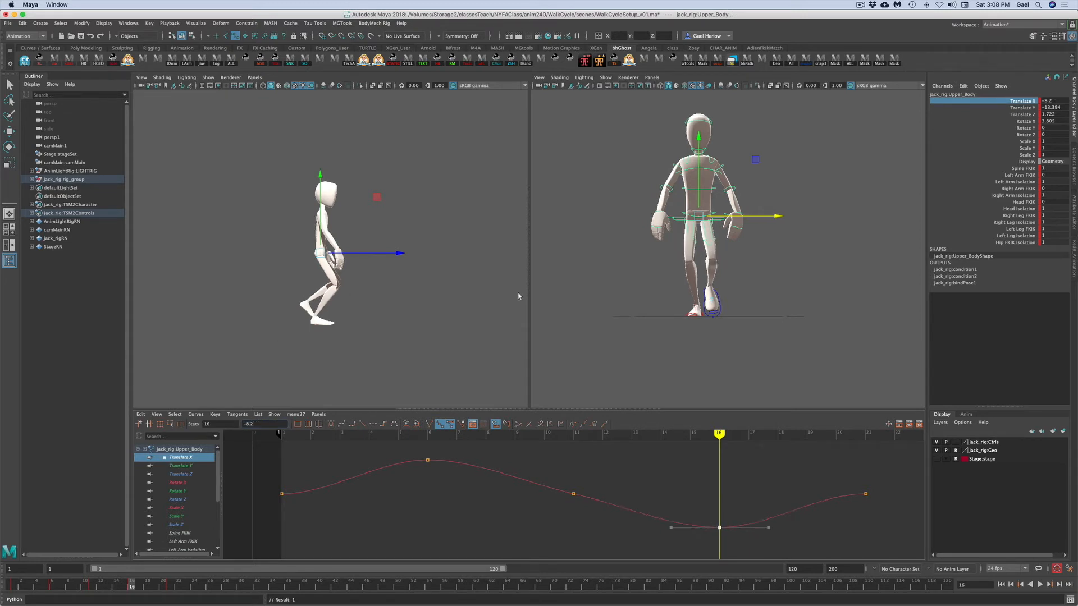
{"action": "left_click", "coordinate": [657, 356]}
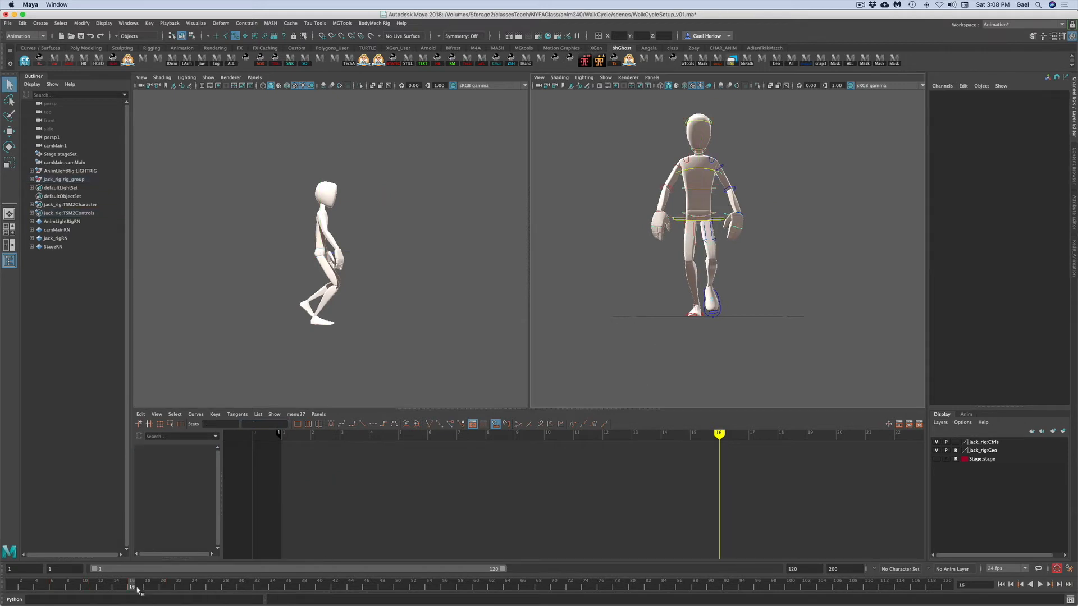
- Play back and scrub the animation to review the upper body's side-to-side shift, returning to frame 1
{"action": "left_click", "coordinate": [19, 585]}
{"action": "key", "text": "alt+v"}
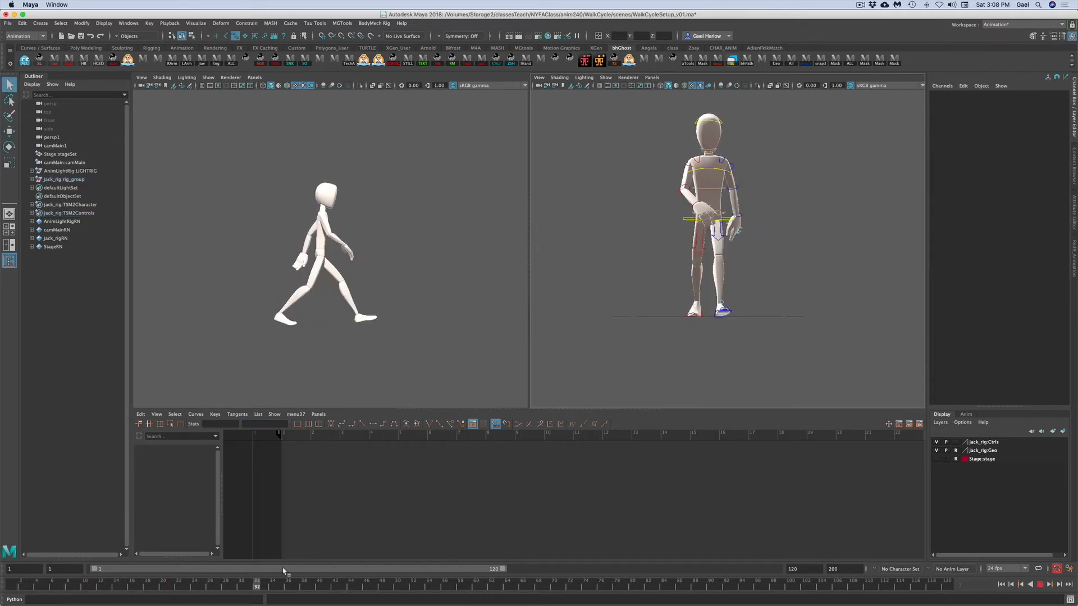
{"action": "mouse_move", "coordinate": [55, 585]}
{"action": "left_mouse_down"}
{"action": "mouse_move", "coordinate": [243, 571]}
{"action": "mouse_move", "coordinate": [123, 582]}
{"action": "left_mouse_up"}
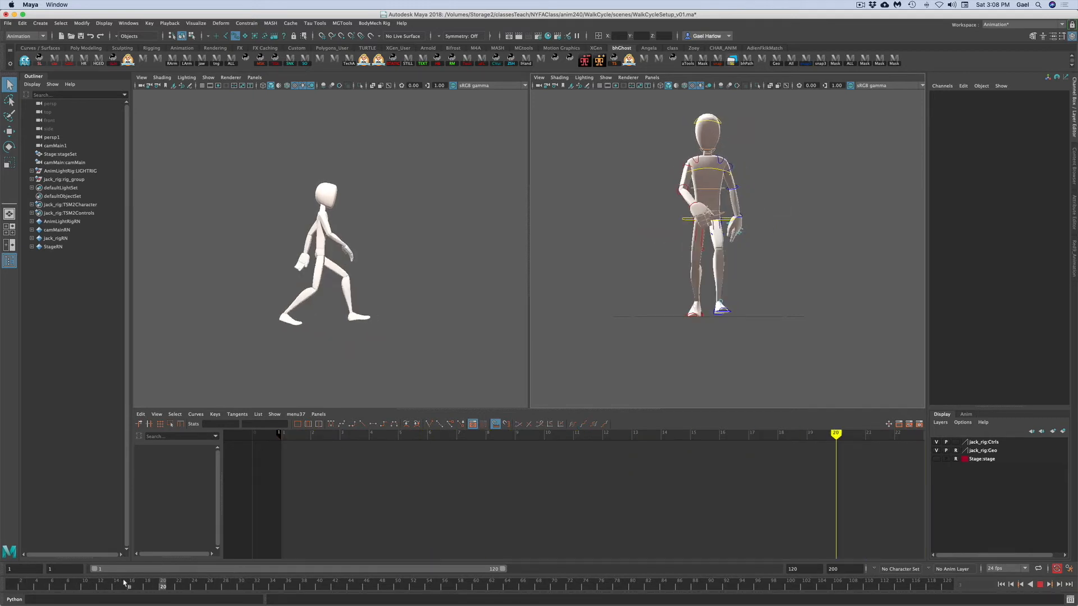
{"action": "key", "text": "alt+shift+v"}
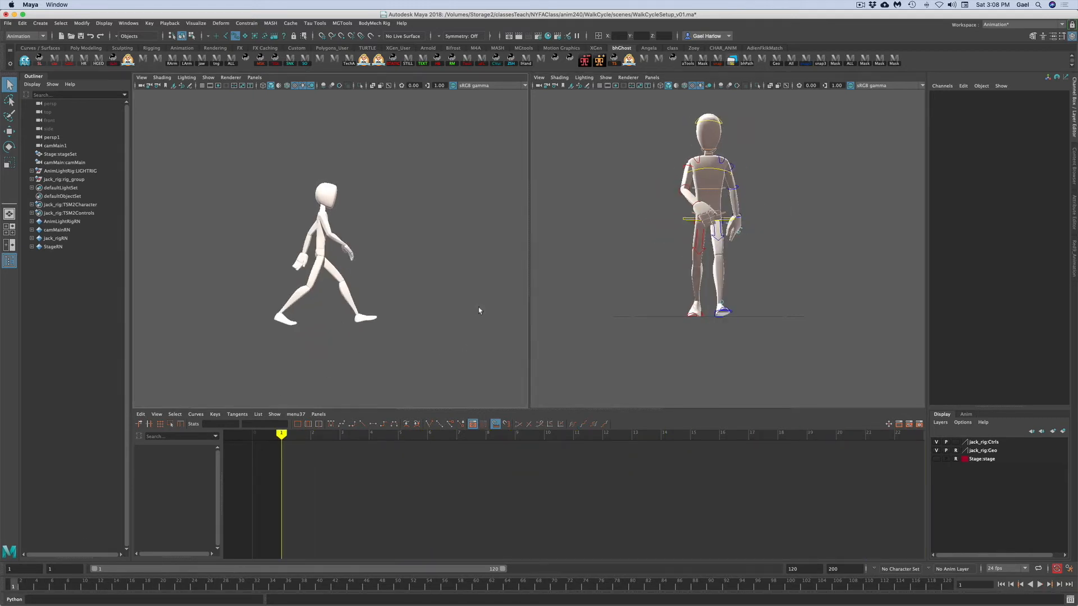
- Select all rig controls and set the pre-infinity and post-infinity of their curves to Cycle
{"action": "left_click_drag", "start_coordinate": [833, 344], "coordinate": [582, 113]}
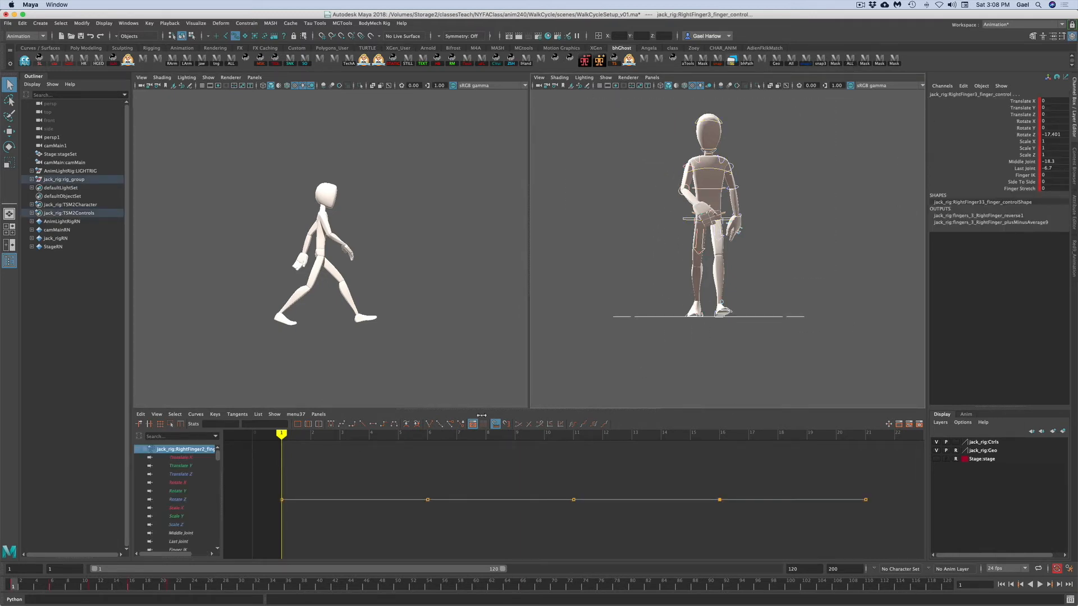
{"action": "left_click", "coordinate": [828, 345]}
{"action": "left_click_drag", "start_coordinate": [850, 355], "coordinate": [565, 94]}
{"action": "key", "text": "f"}
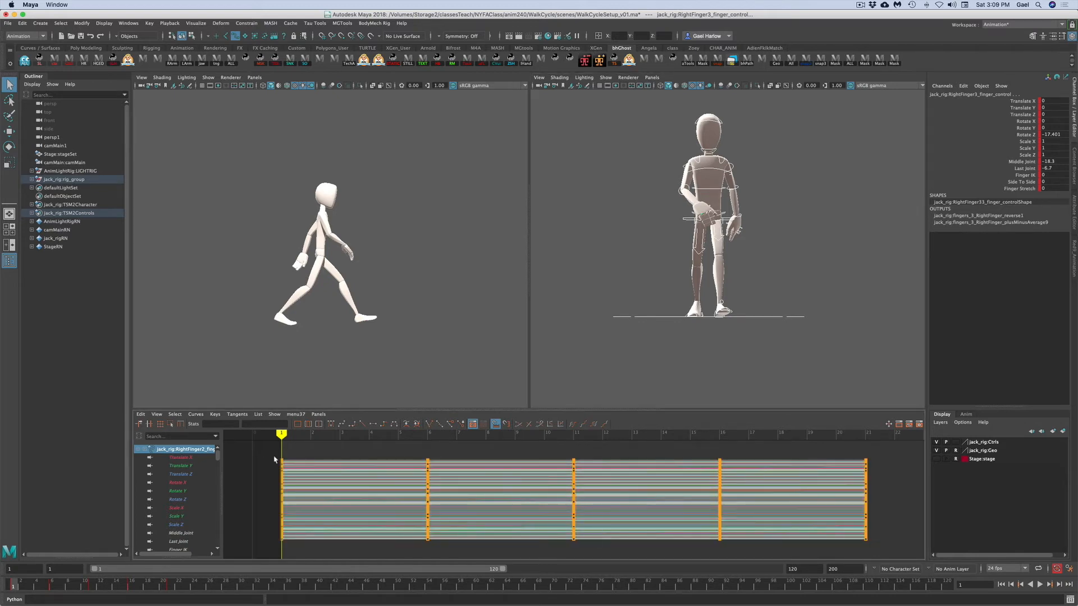
{"action": "right_click_drag", "start_coordinate": [681, 452], "coordinate": [654, 454], "text": "alt"}
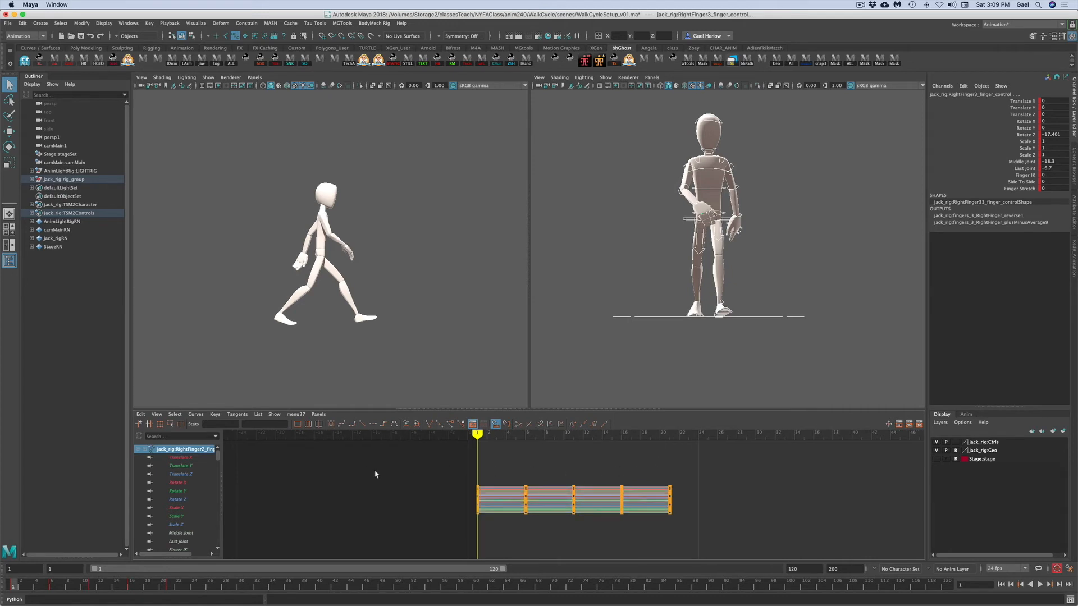
{"action": "left_click", "coordinate": [196, 415]}
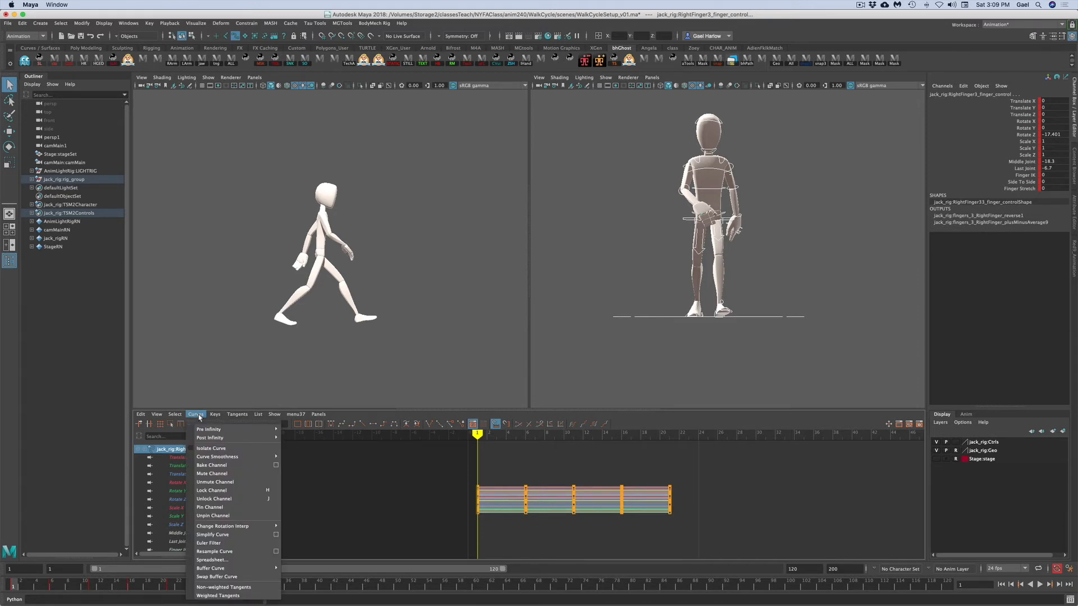
{"action": "mouse_move", "coordinate": [203, 431]}
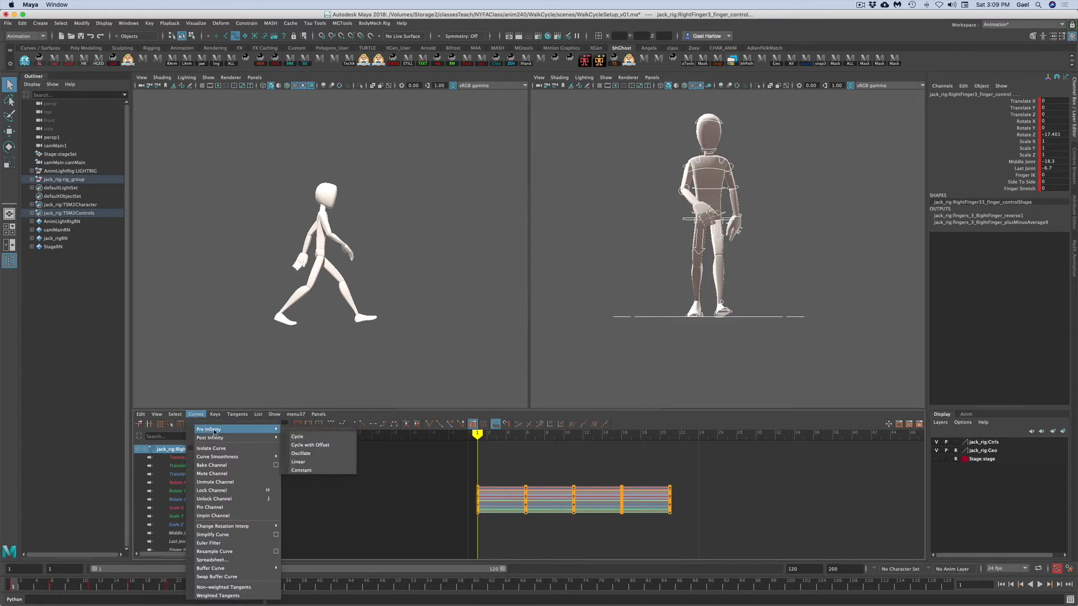
{"action": "left_click", "coordinate": [328, 437]}
{"action": "left_click", "coordinate": [195, 416]}
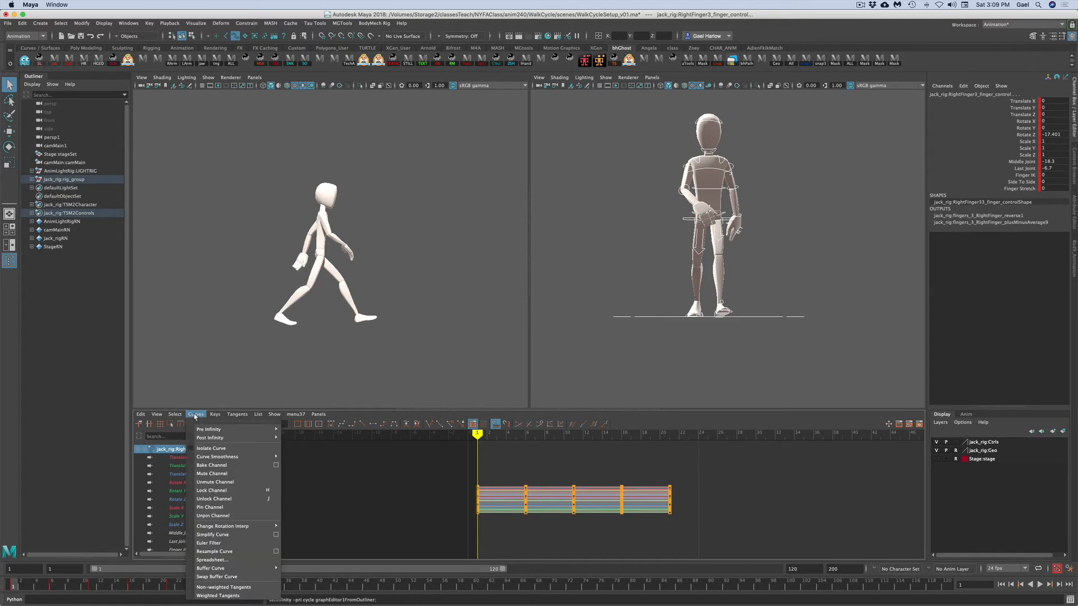
{"action": "mouse_move", "coordinate": [213, 438]}
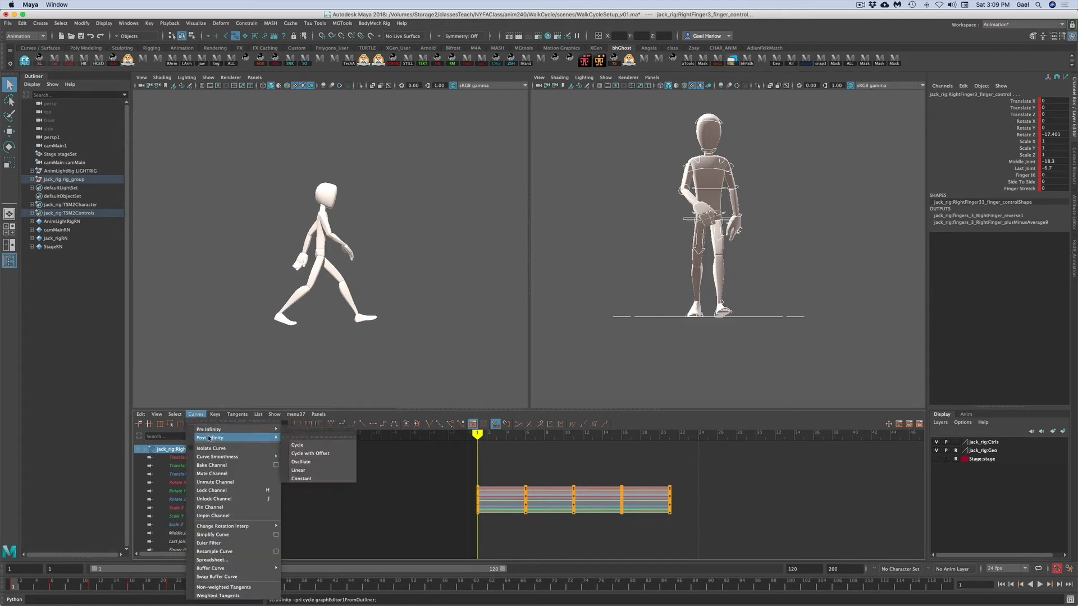
{"action": "left_click", "coordinate": [308, 446]}
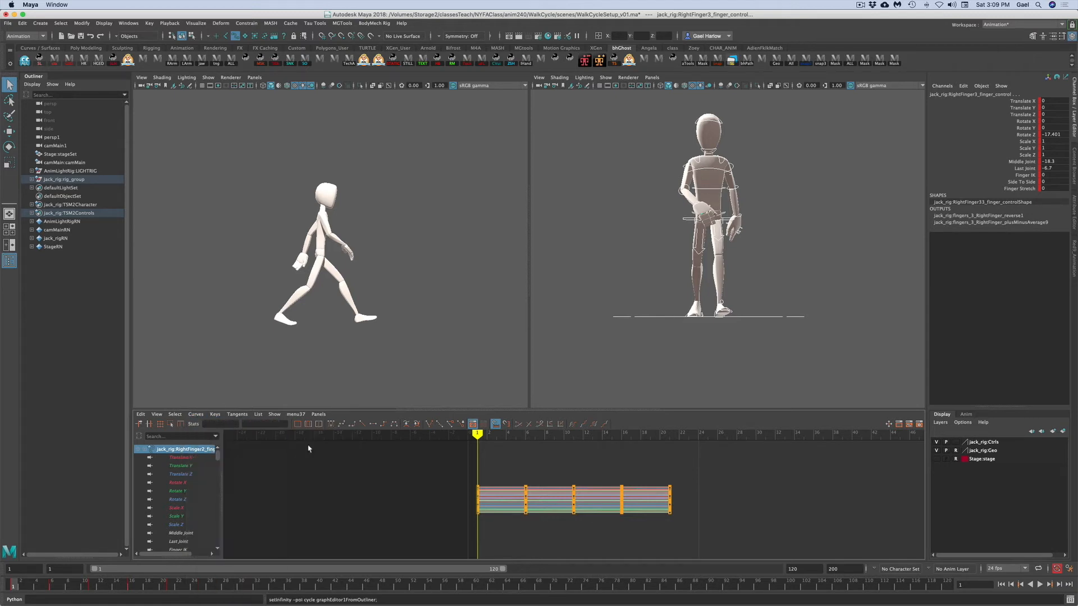
- Turn on the display of infinity curves in the Graph Editor
{"action": "left_click", "coordinate": [196, 416]}
{"action": "mouse_move", "coordinate": [156, 416]}
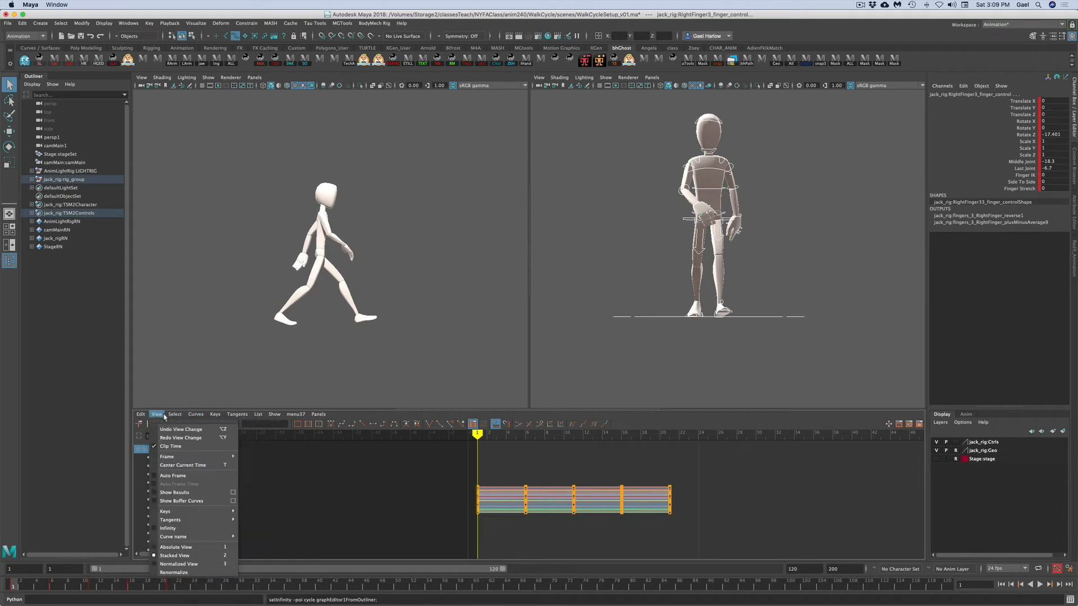
{"action": "left_click", "coordinate": [156, 529]}
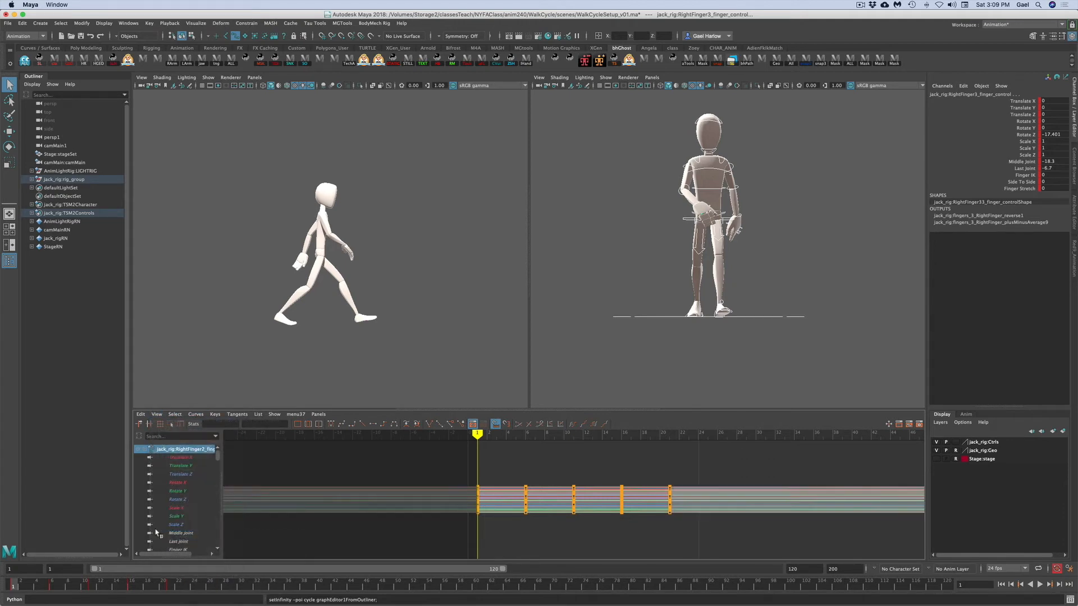
- Select the upper body control and frame its Translate X curve in the Graph Editor
{"action": "left_click", "coordinate": [780, 392]}
{"action": "left_click_drag", "start_coordinate": [680, 215], "coordinate": [686, 226]}
{"action": "key", "text": "w"}
{"action": "left_click", "coordinate": [1022, 101]}
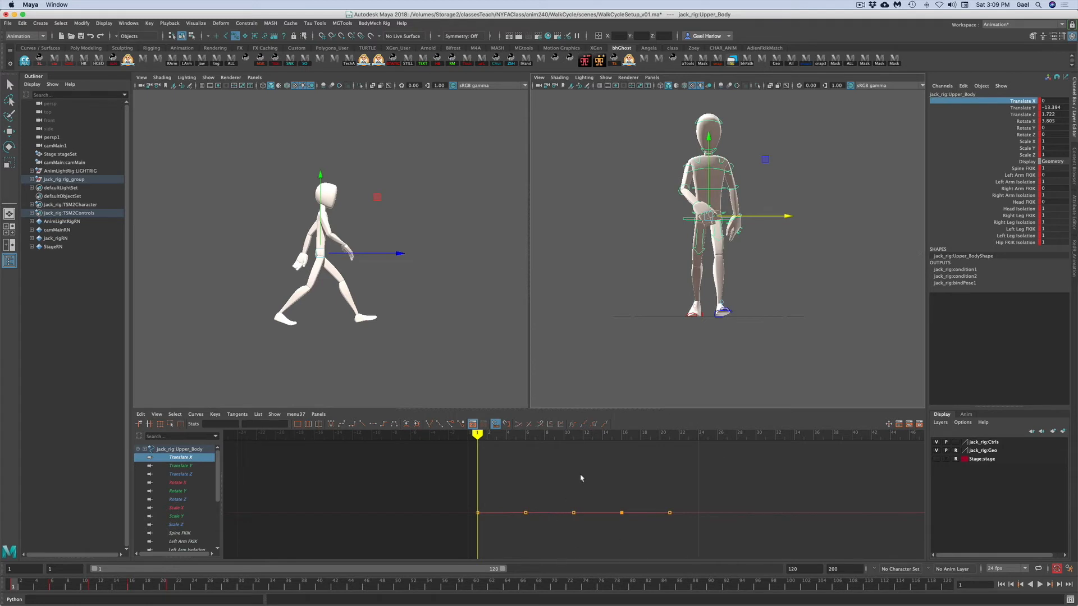
{"action": "key", "text": "f"}
{"action": "right_click_drag", "start_coordinate": [492, 531], "coordinate": [460, 532], "text": "alt"}
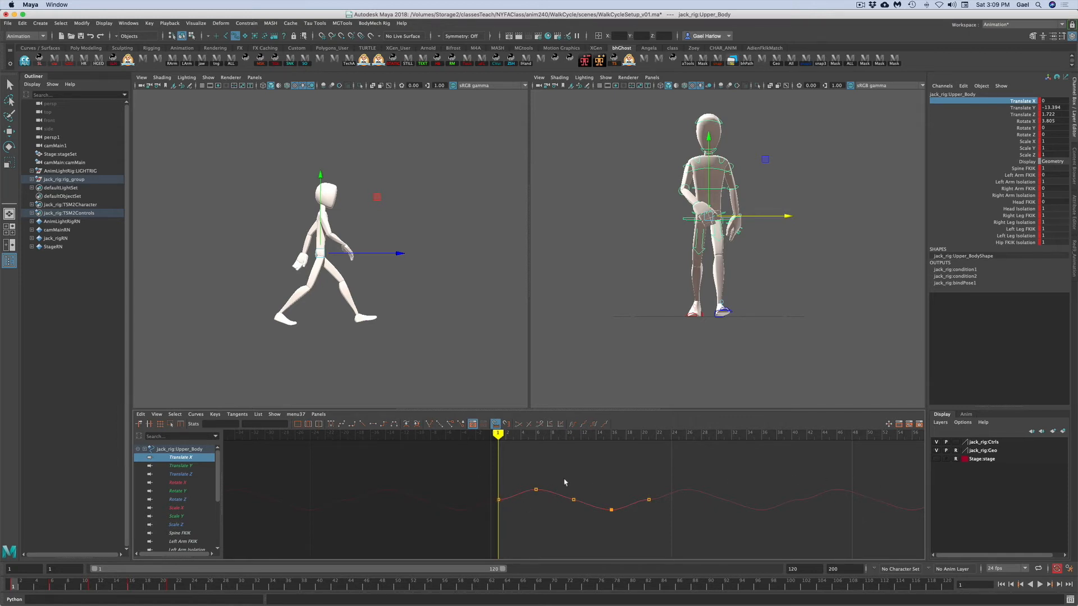
- Inspect the Translate X curve's keys and tangents at frames 1, 11 and 21
{"action": "left_click", "coordinate": [93, 587]}
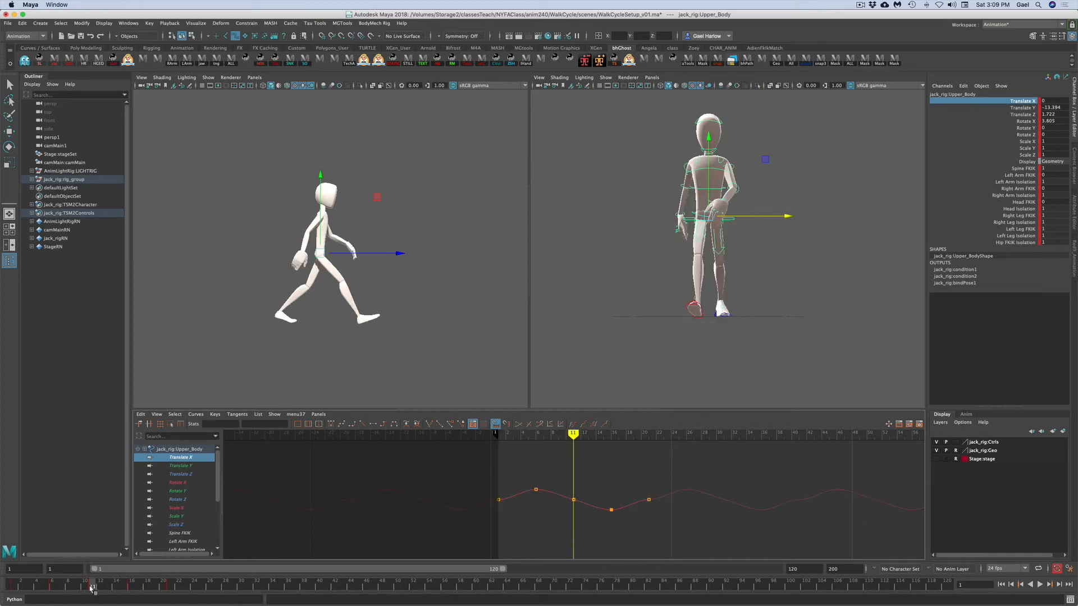
{"action": "left_click_drag", "start_coordinate": [556, 482], "coordinate": [588, 521]}
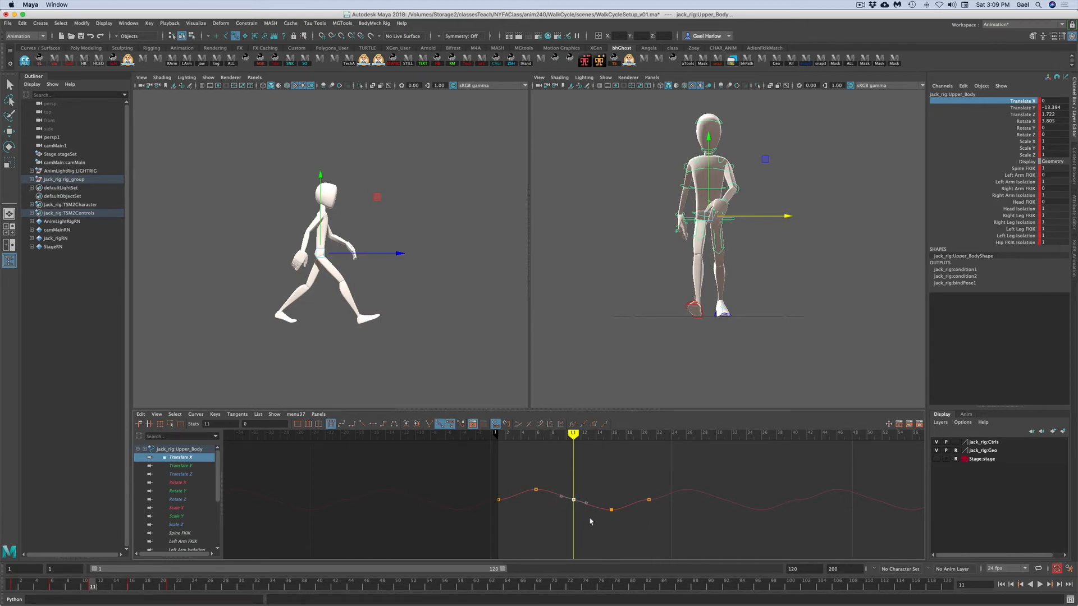
{"action": "left_click", "coordinate": [14, 587]}
{"action": "left_click", "coordinate": [170, 587]}
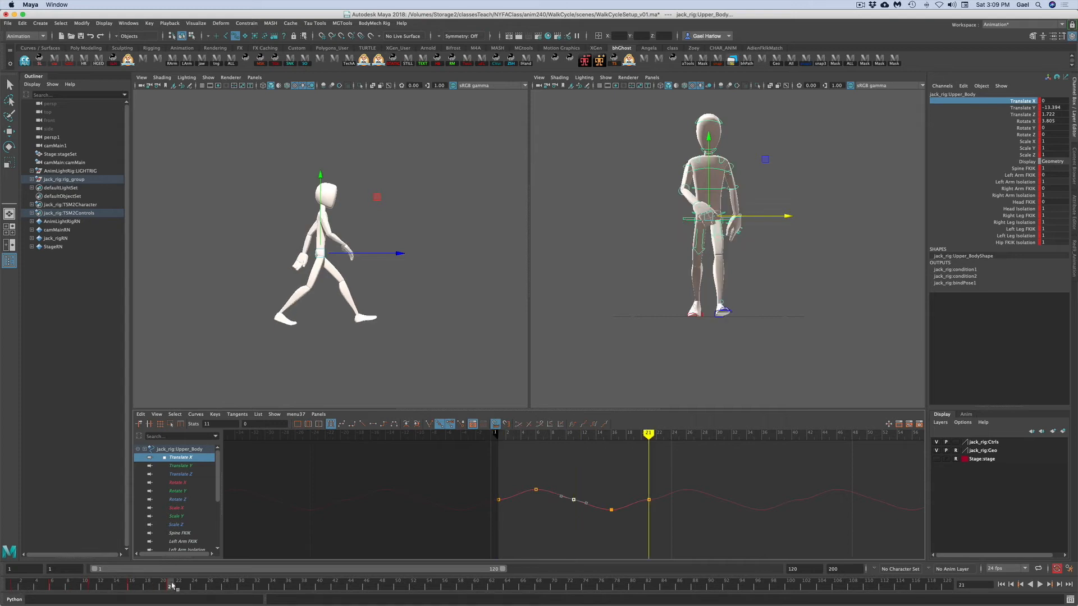
{"action": "left_click", "coordinate": [499, 500]}
{"action": "left_click_drag", "start_coordinate": [635, 484], "coordinate": [664, 519], "text": "shift"}
{"action": "middle_click_drag", "start_coordinate": [611, 483], "coordinate": [612, 487]}
{"action": "left_click", "coordinate": [628, 512]}
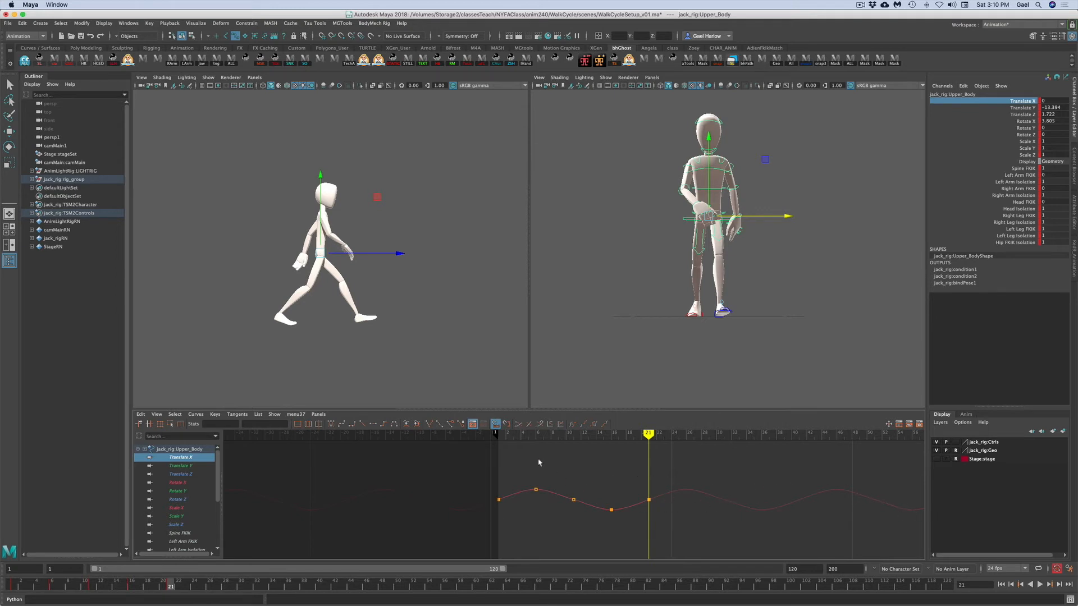
{"action": "left_click_drag", "start_coordinate": [561, 478], "coordinate": [579, 514]}
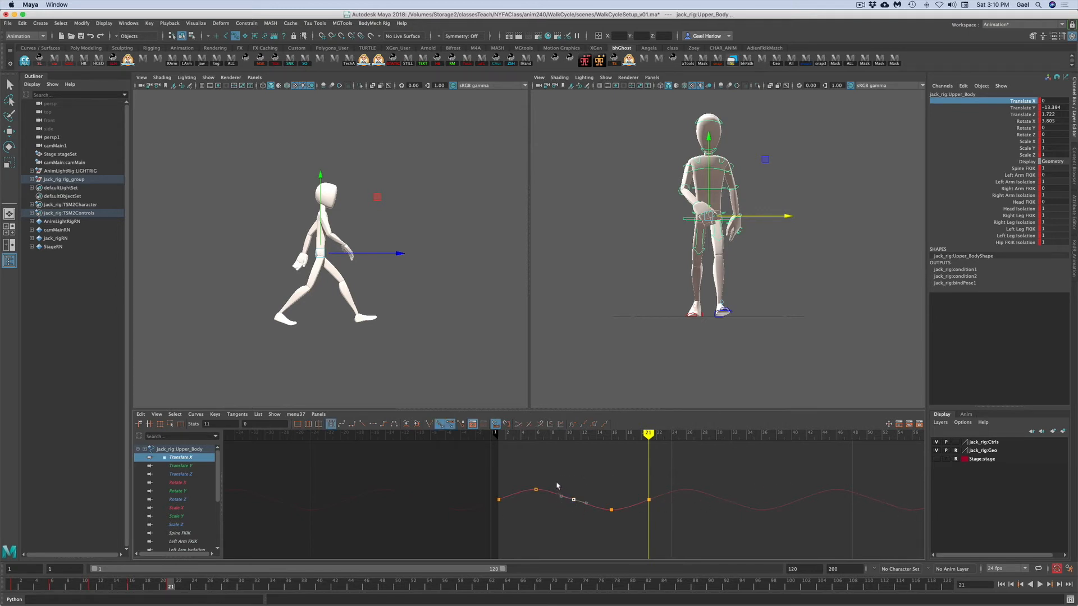
{"action": "left_click", "coordinate": [561, 496]}
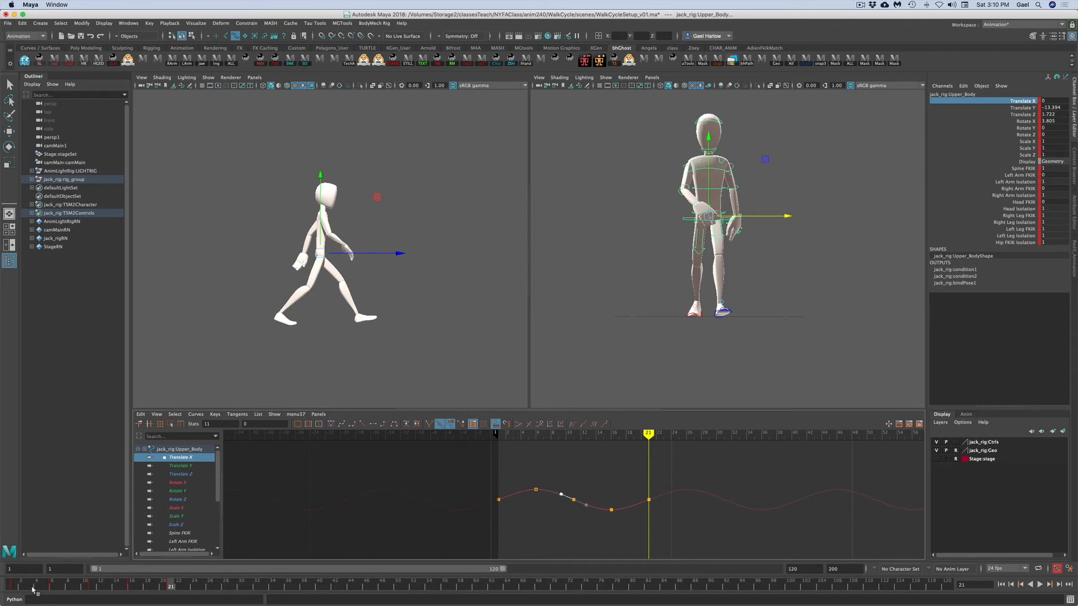
- Play and scrub the cycled walk over the extended frame range, returning to frame 1
{"action": "left_click", "coordinate": [21, 585]}
{"action": "key", "text": "alt+v"}
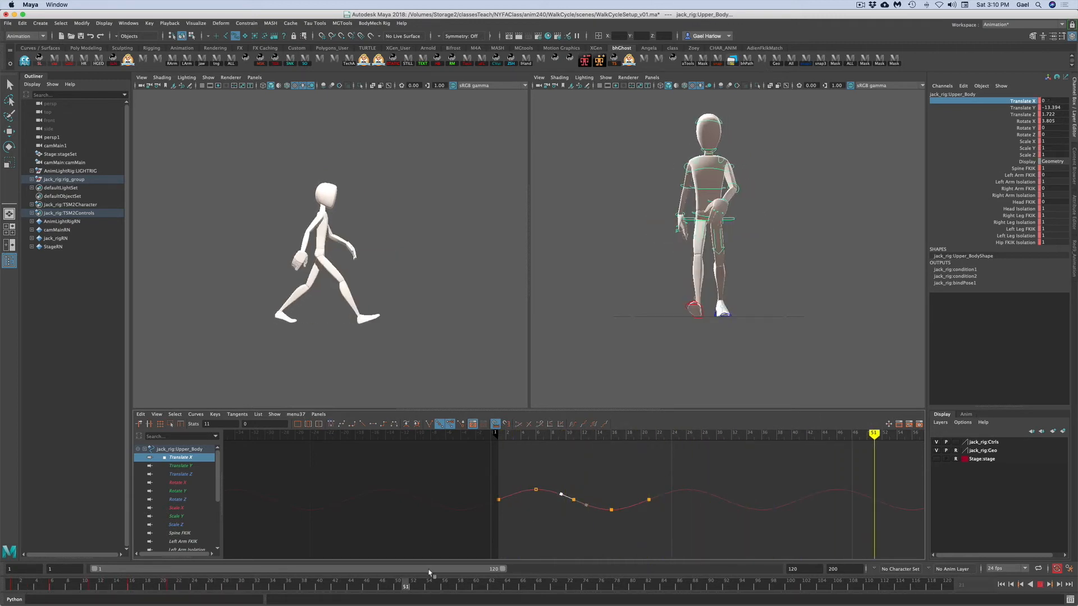
{"action": "left_click_drag", "start_coordinate": [631, 565], "coordinate": [6, 580]}
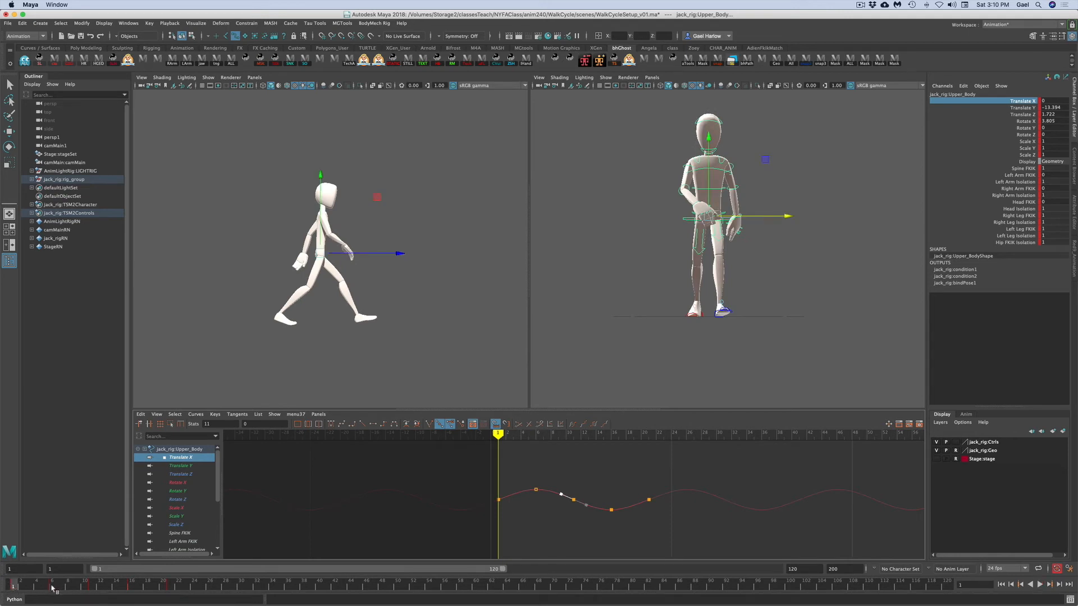
{"action": "left_click", "coordinate": [52, 586]}
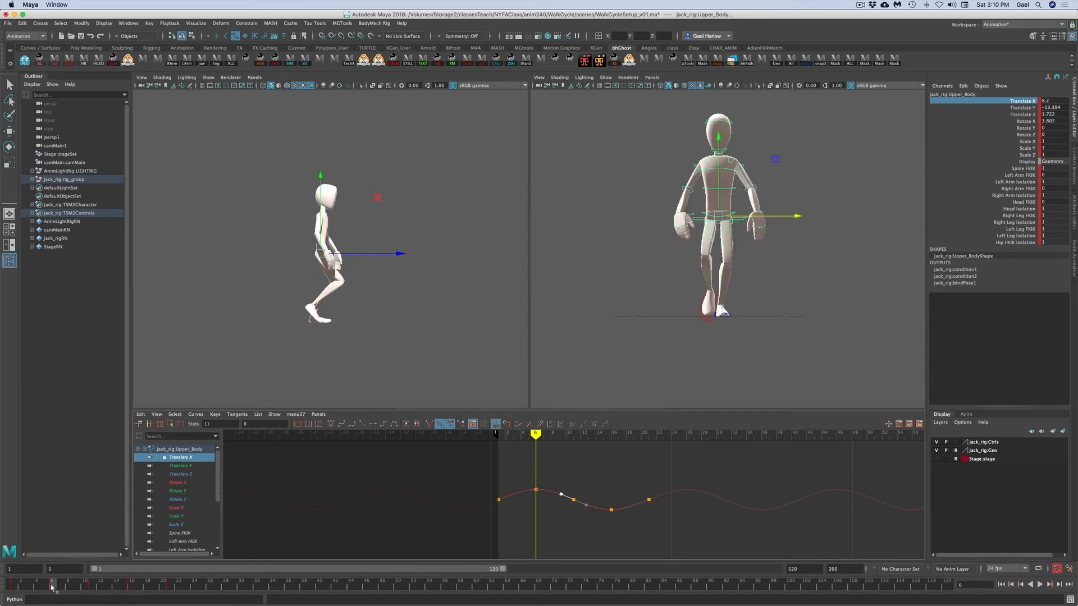
{"action": "mouse_move", "coordinate": [28, 587]}
{"action": "left_mouse_down"}
{"action": "mouse_move", "coordinate": [11, 587]}
{"action": "mouse_move", "coordinate": [345, 586]}
{"action": "left_mouse_up"}
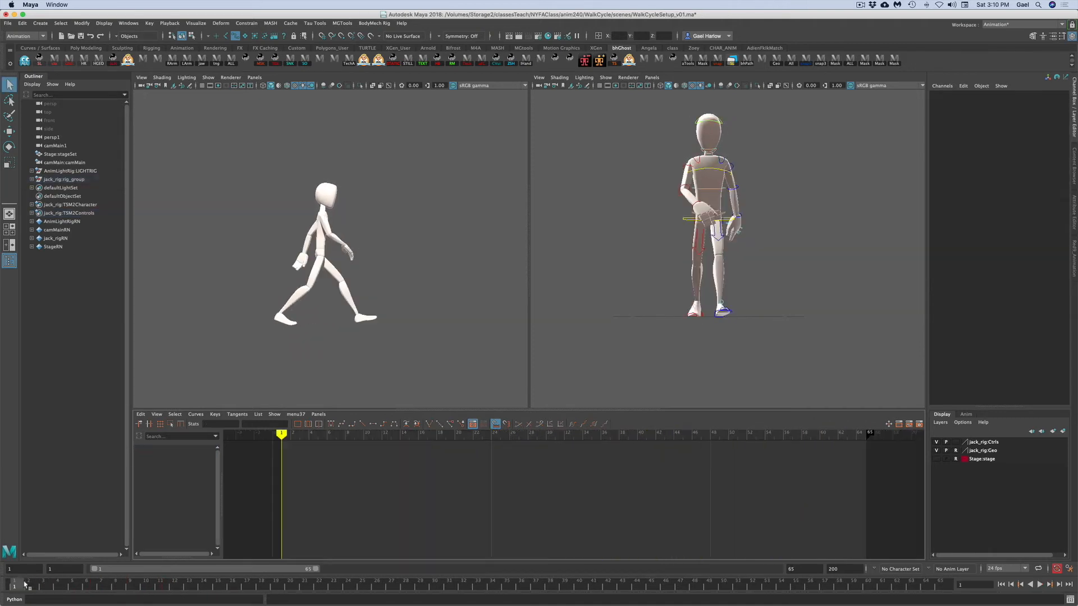
{"action": "mouse_move", "coordinate": [17, 587]}
{"action": "left_mouse_down"}
{"action": "mouse_move", "coordinate": [175, 587]}
{"action": "mouse_move", "coordinate": [3, 594]}
{"action": "left_mouse_up"}
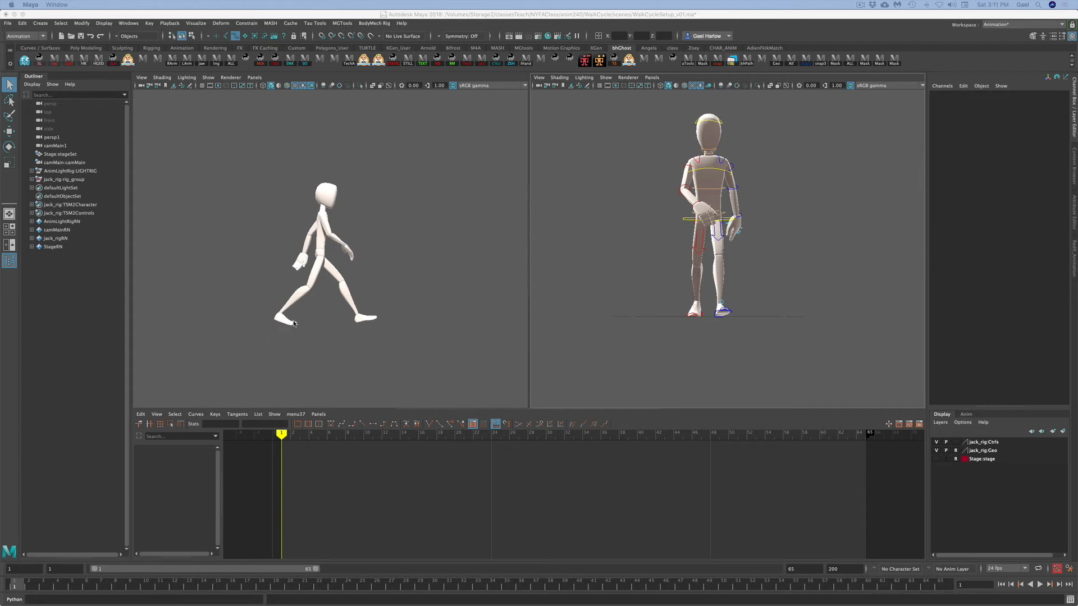
- Go to frame 3 and set a key on all rig controls
{"action": "left_click", "coordinate": [667, 339]}
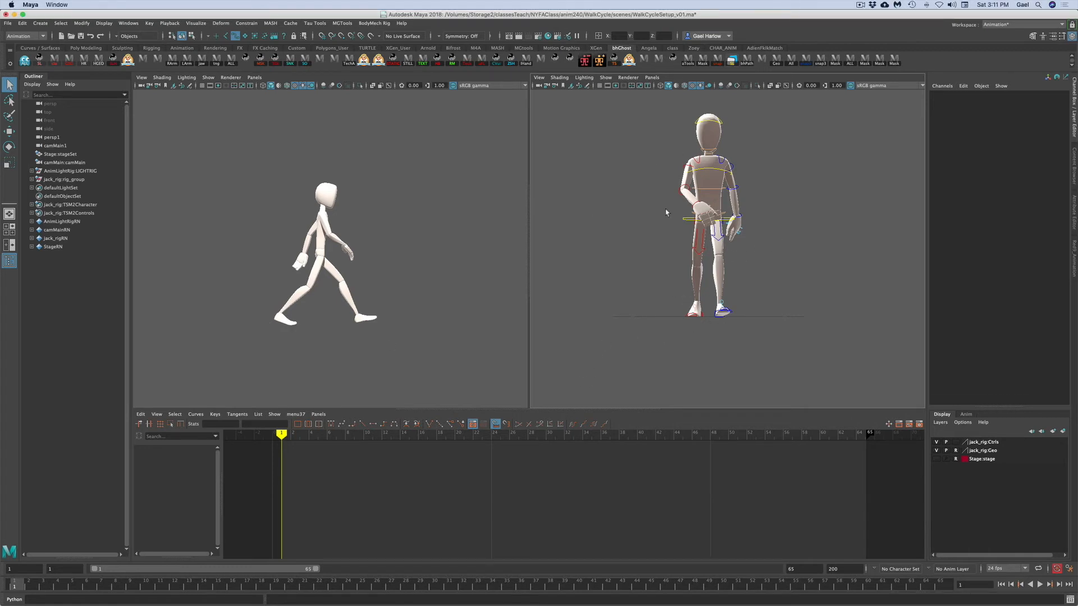
{"action": "left_click", "coordinate": [685, 220]}
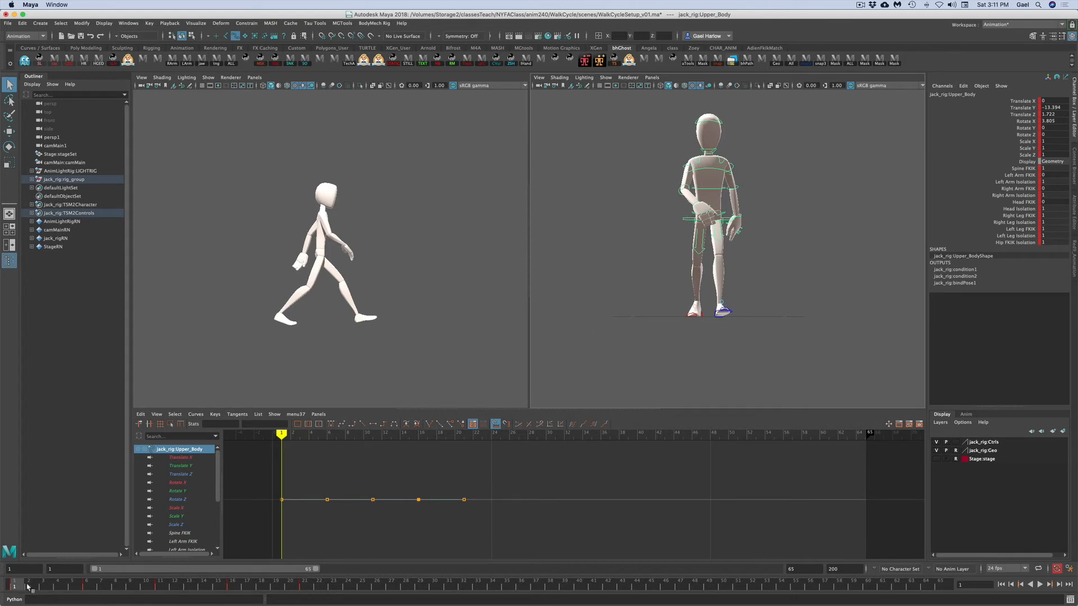
{"action": "left_click_drag", "start_coordinate": [22, 587], "coordinate": [46, 589]}
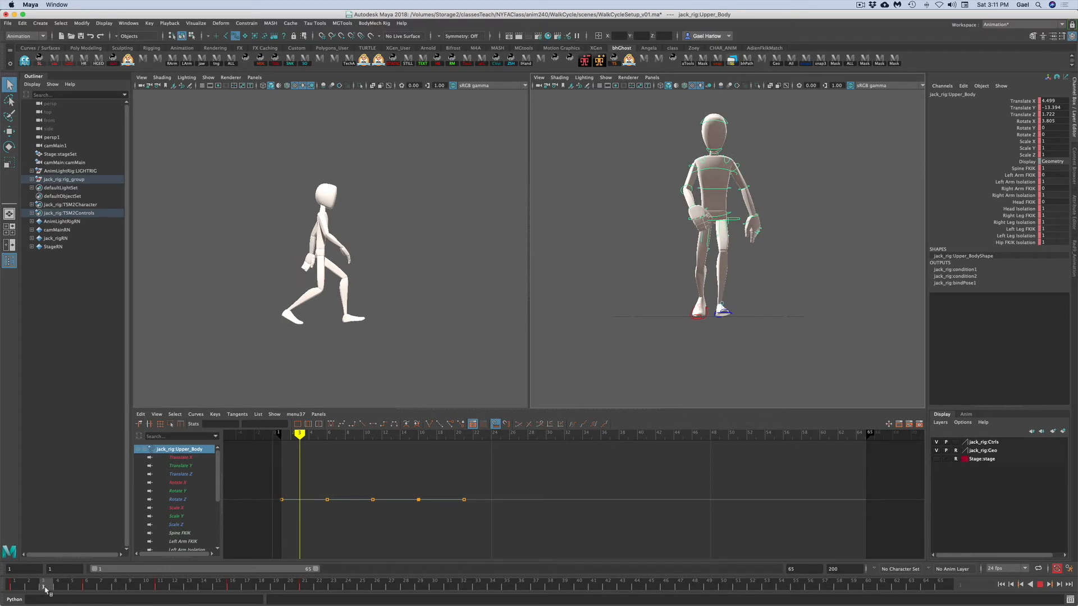
{"action": "left_click", "coordinate": [636, 335]}
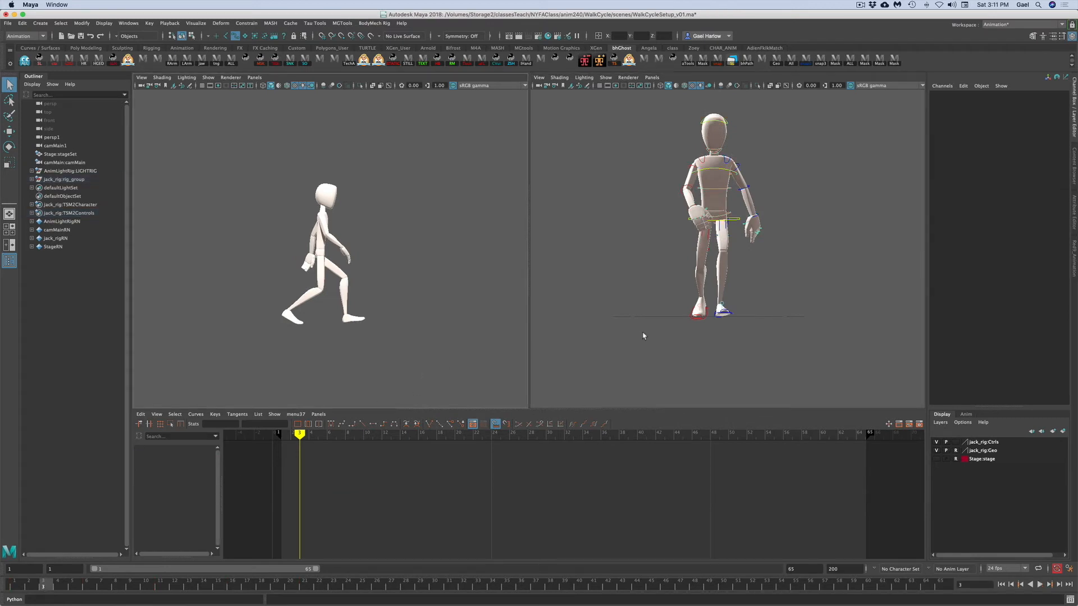
{"action": "left_click_drag", "start_coordinate": [815, 353], "coordinate": [626, 92]}
{"action": "key", "text": "s"}
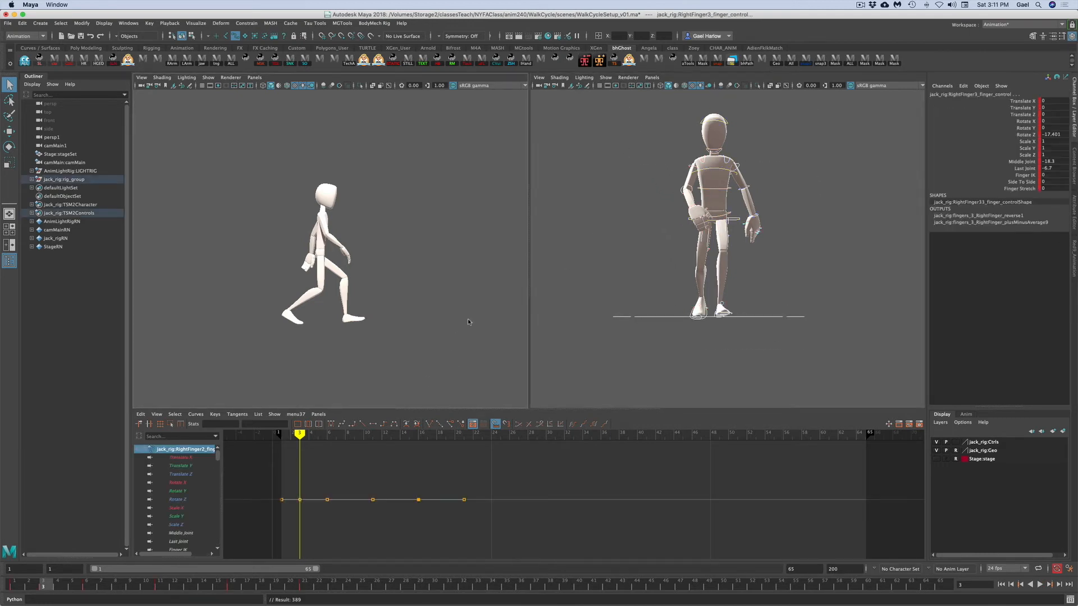
- Lower the upper body control at frame 3 to a Translate Y of about -19.5
{"action": "left_click", "coordinate": [622, 271]}
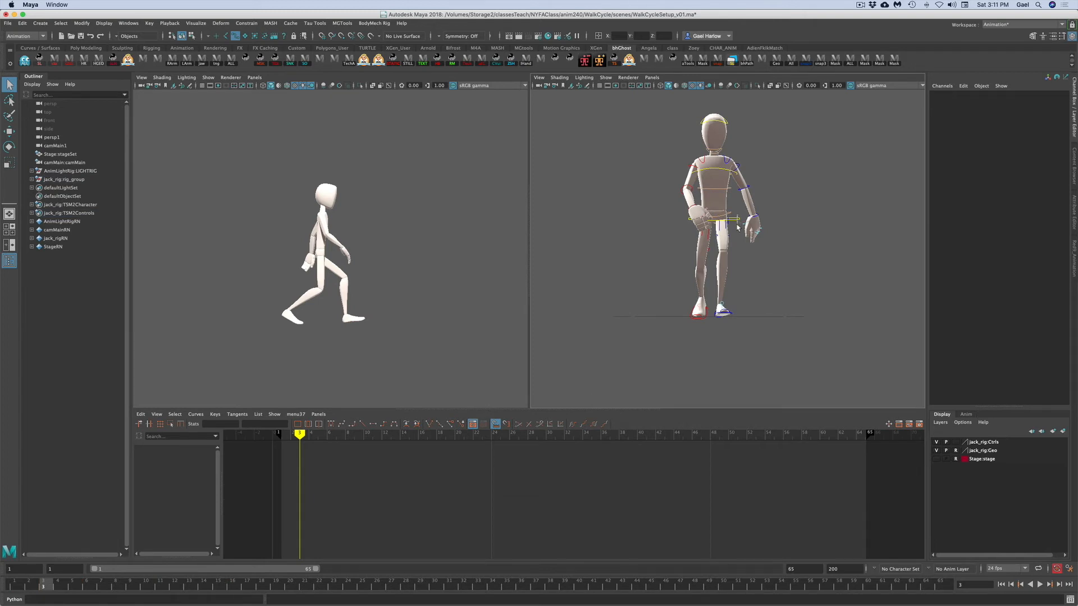
{"action": "left_click", "coordinate": [739, 220]}
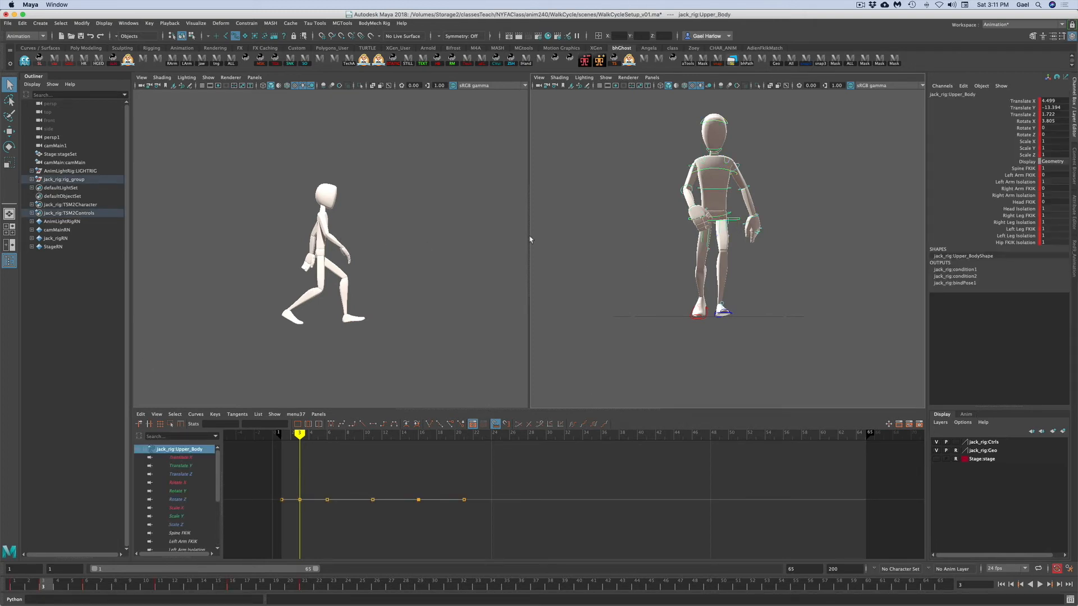
{"action": "left_click", "coordinate": [1003, 108]}
{"action": "key", "text": "w"}
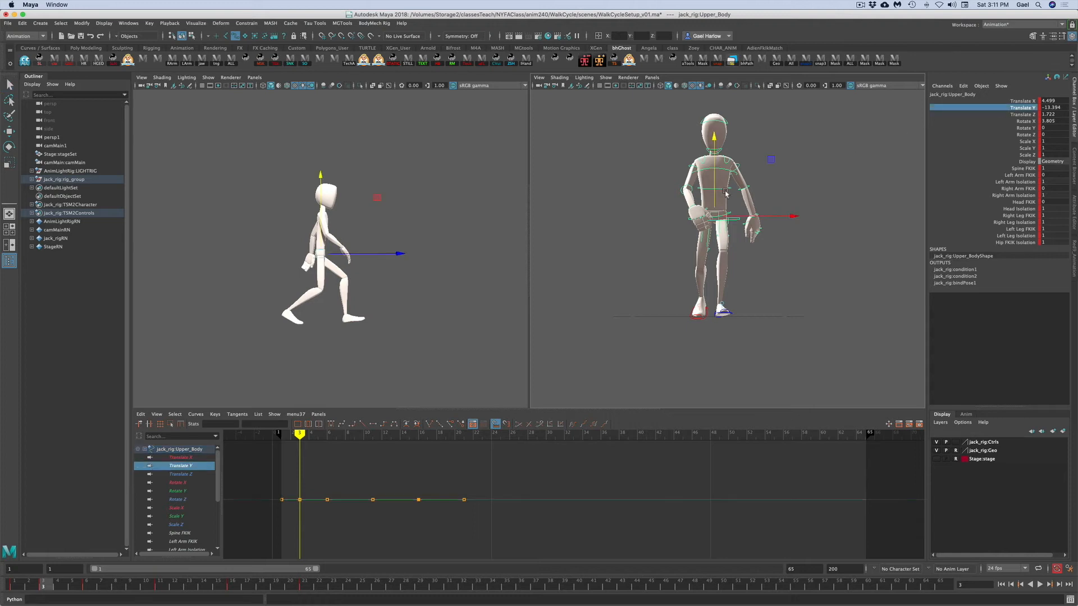
{"action": "left_click_drag", "start_coordinate": [320, 176], "coordinate": [321, 181]}
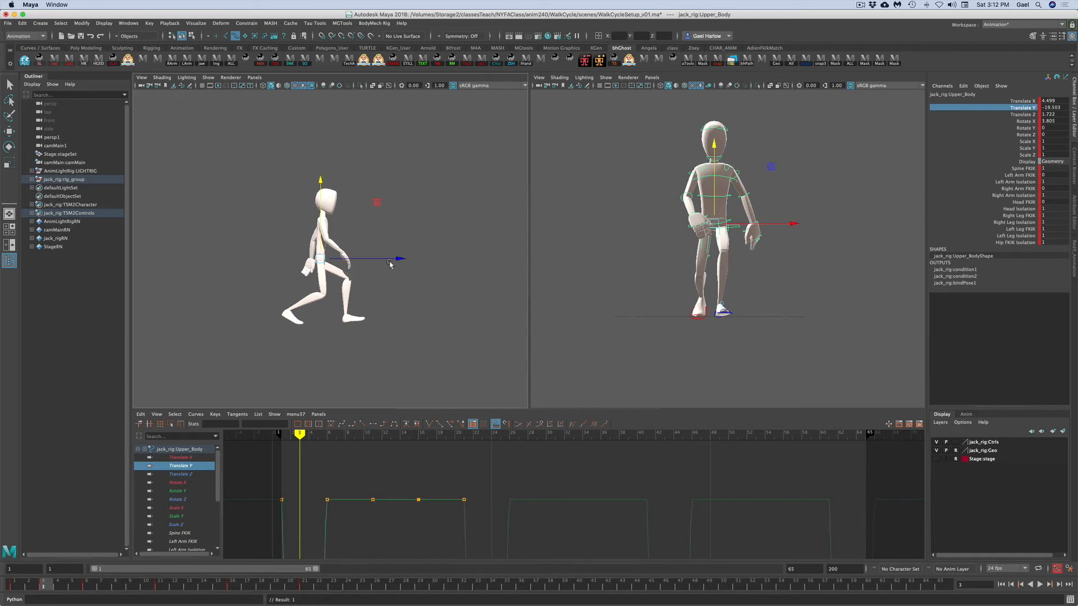
{"action": "left_click", "coordinate": [707, 316]}
{"action": "key", "text": "q"}
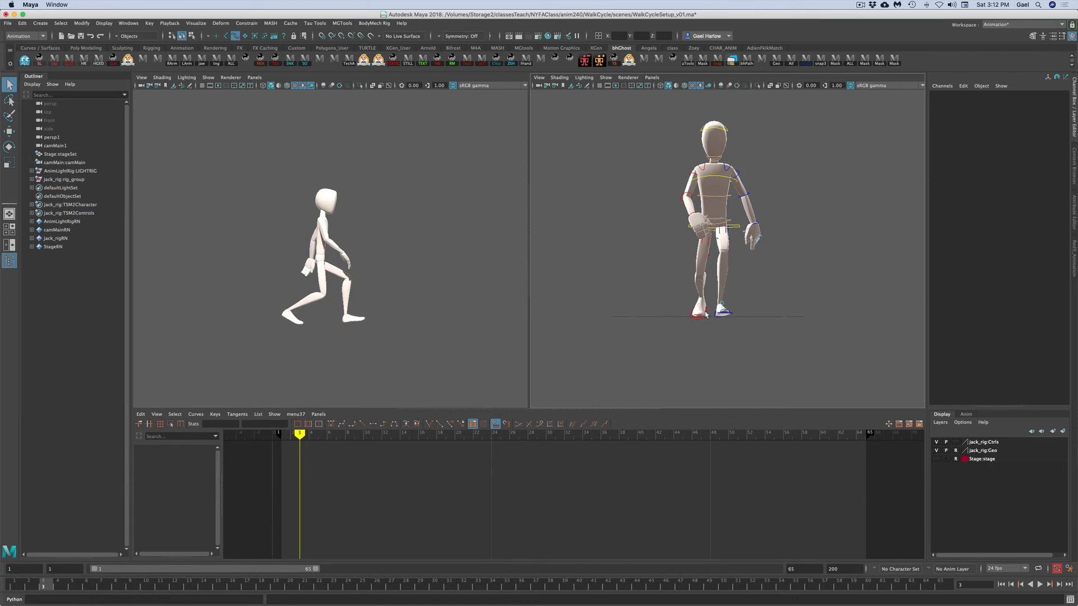
- Select the right leg IK control and switch the right viewport to the persp1 camera
{"action": "left_click", "coordinate": [707, 316]}
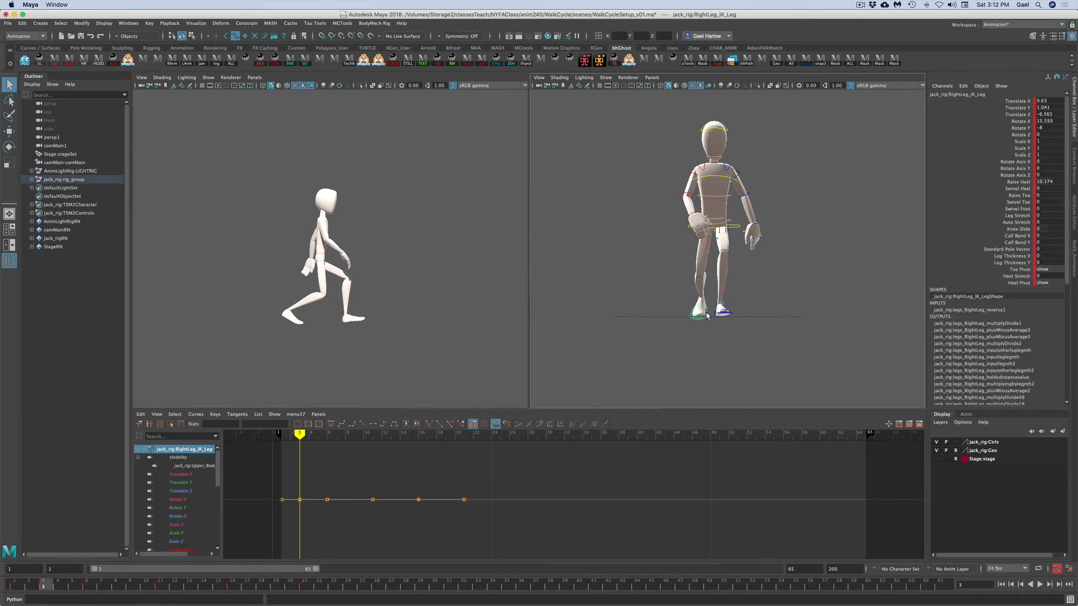
{"action": "left_click", "coordinate": [652, 77]}
{"action": "mouse_move", "coordinate": [674, 86]}
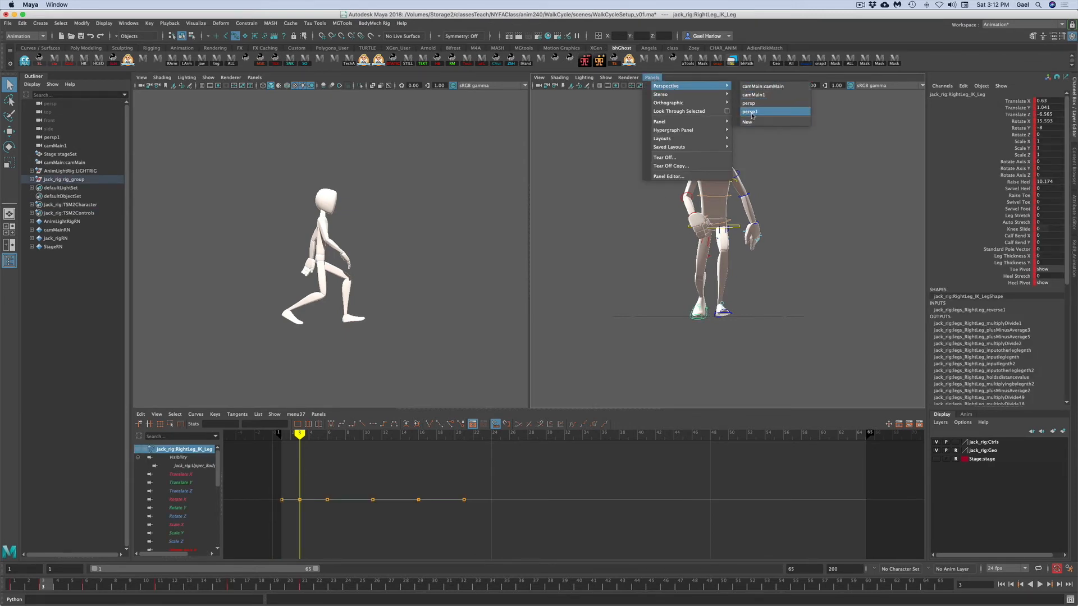
{"action": "left_click", "coordinate": [750, 111]}
{"action": "left_click_drag", "start_coordinate": [693, 342], "coordinate": [801, 339], "text": "alt"}
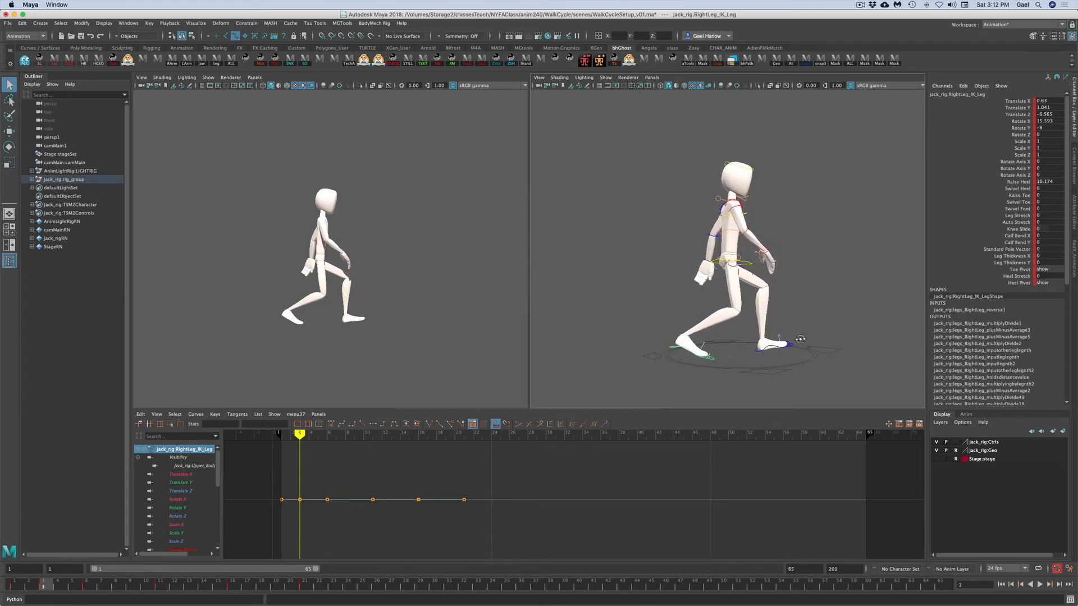
- Copy the right leg's translate and rotate keys from frame 1, paste them at frame 3, and nudge the foot slightly back
{"action": "left_click", "coordinate": [12, 586]}
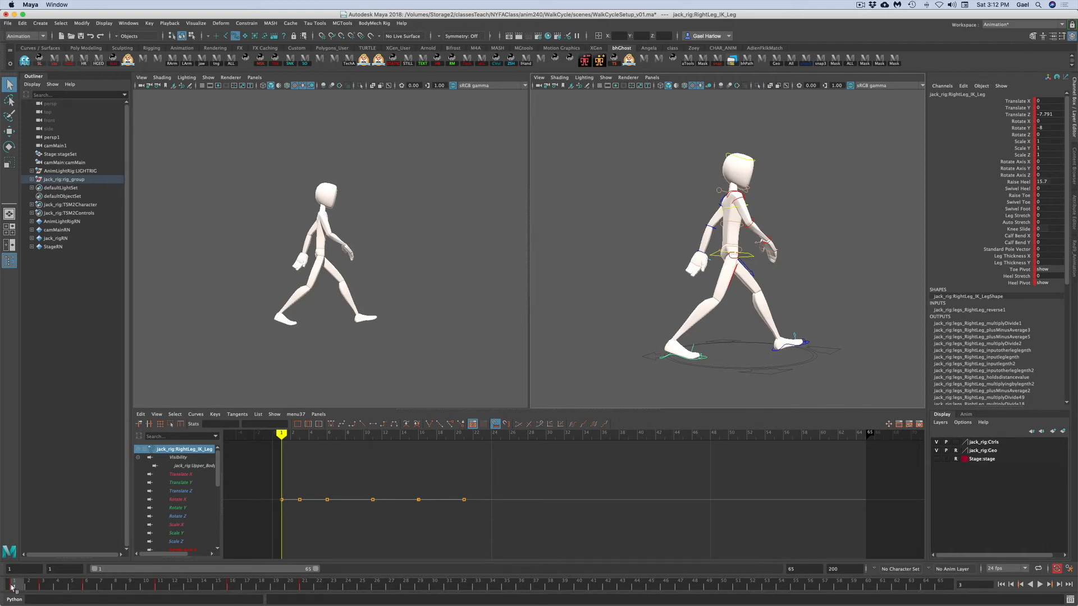
{"action": "left_click_drag", "start_coordinate": [1007, 101], "coordinate": [1011, 135]}
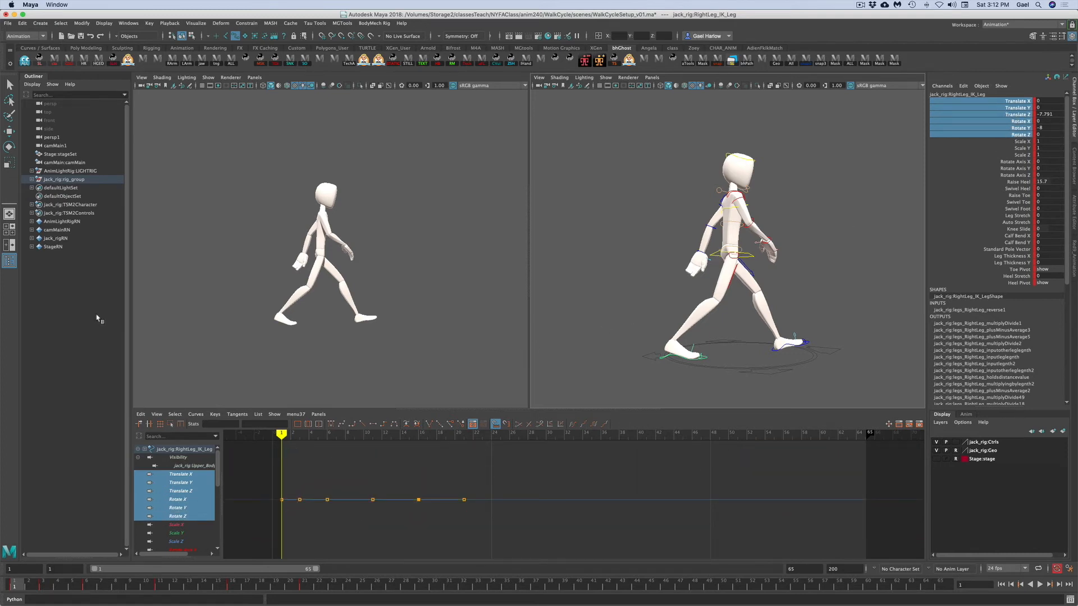
{"action": "right_click", "coordinate": [26, 584]}
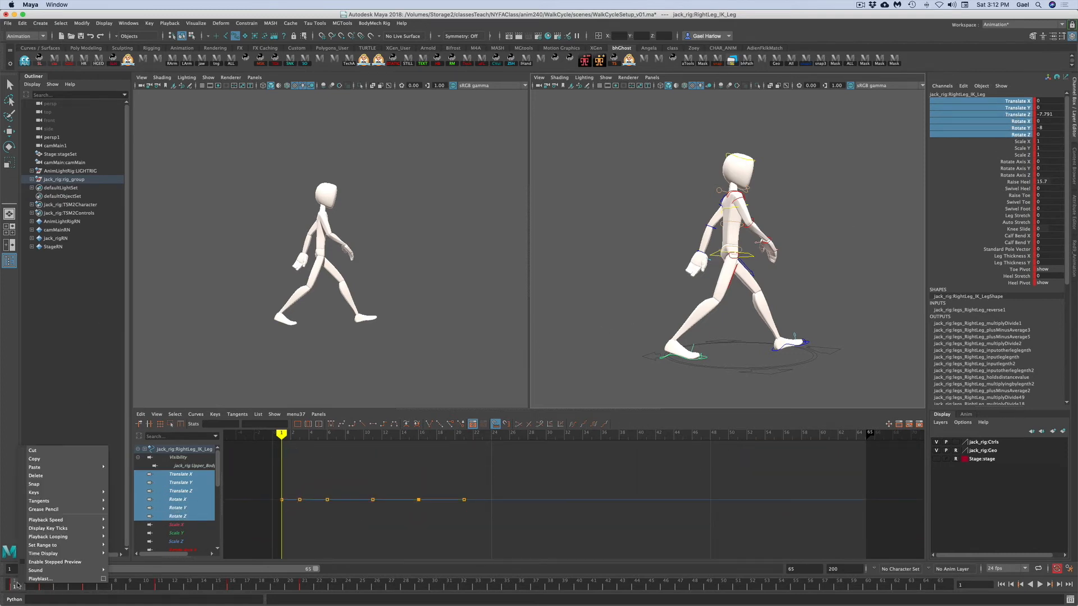
{"action": "left_click", "coordinate": [33, 459]}
{"action": "left_click", "coordinate": [44, 588]}
{"action": "right_click", "coordinate": [43, 587]}
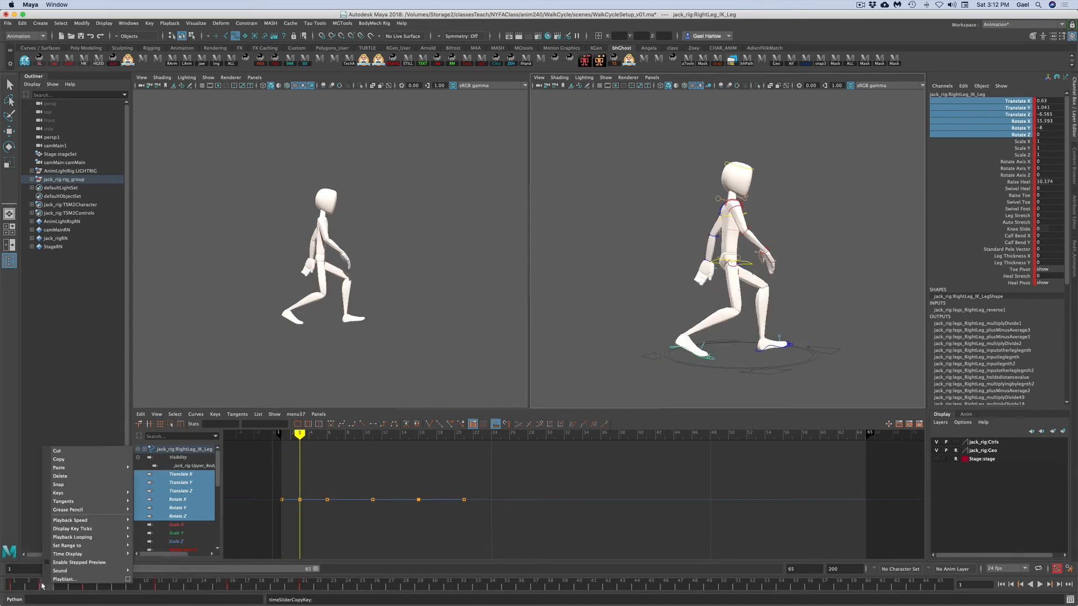
{"action": "mouse_move", "coordinate": [74, 471]}
{"action": "left_click", "coordinate": [160, 476]}
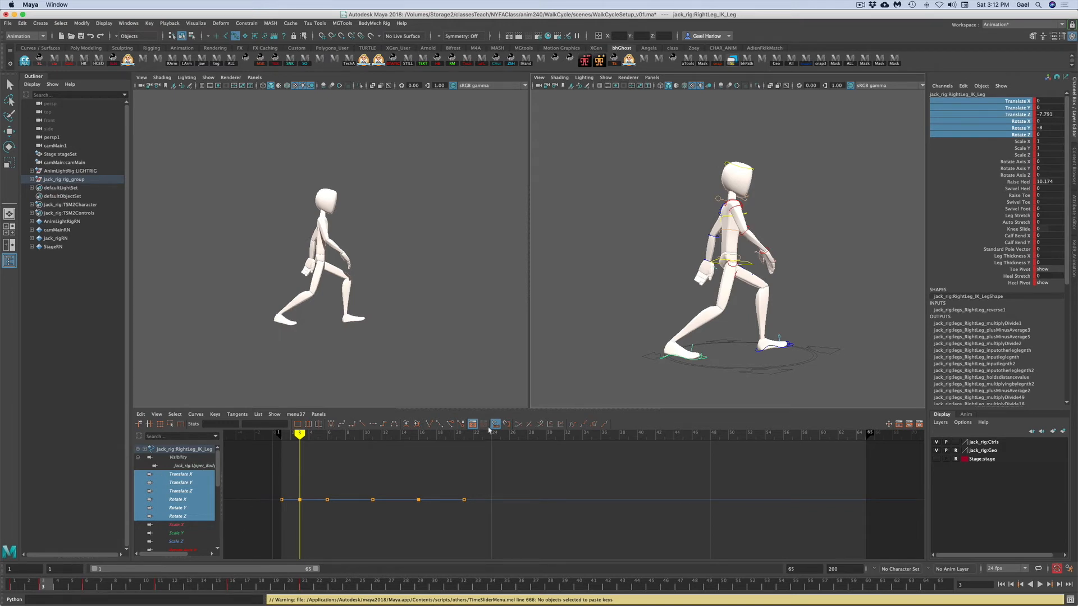
{"action": "left_click", "coordinate": [1005, 108]}
{"action": "left_click_drag", "start_coordinate": [740, 355], "coordinate": [729, 355]}
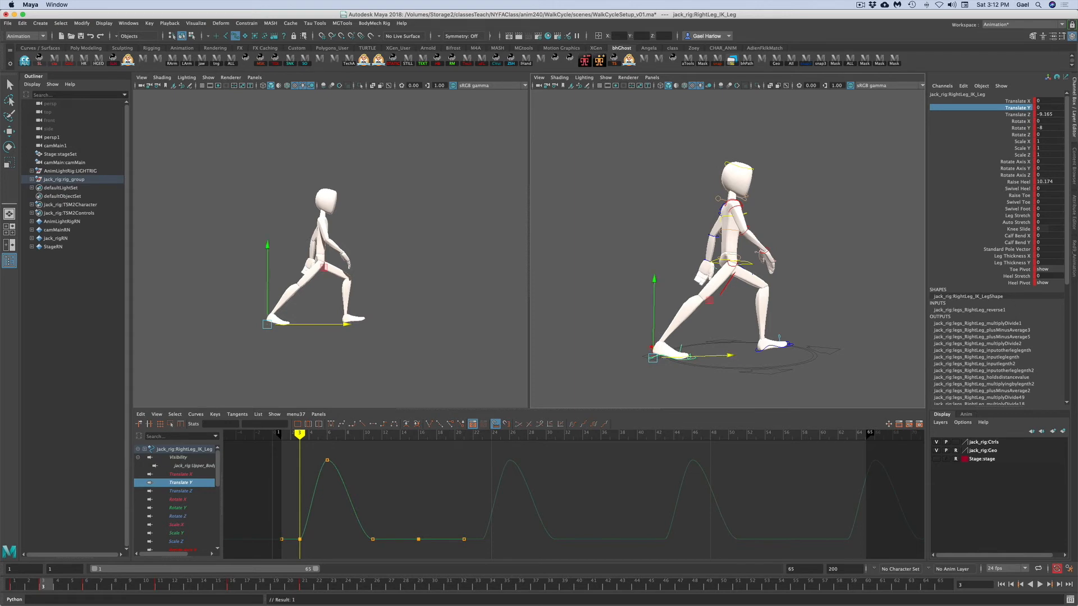
- Rotate the right toe pivot to about 11 degrees in Z and preview the playback
{"action": "left_click", "coordinate": [694, 355]}
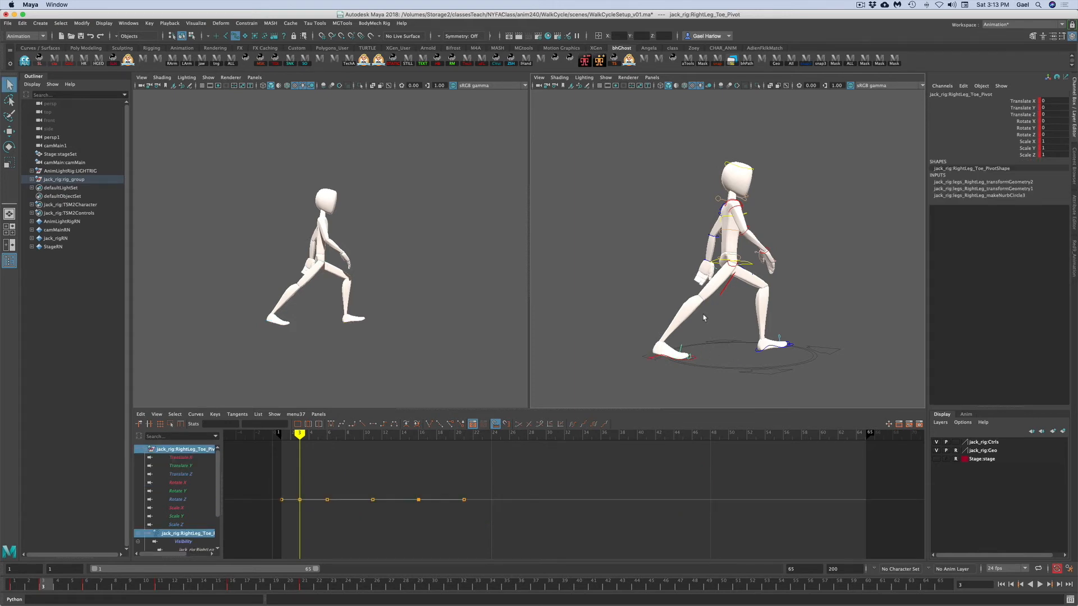
{"action": "key", "text": "e"}
{"action": "left_click_drag", "start_coordinate": [690, 287], "coordinate": [788, 315]}
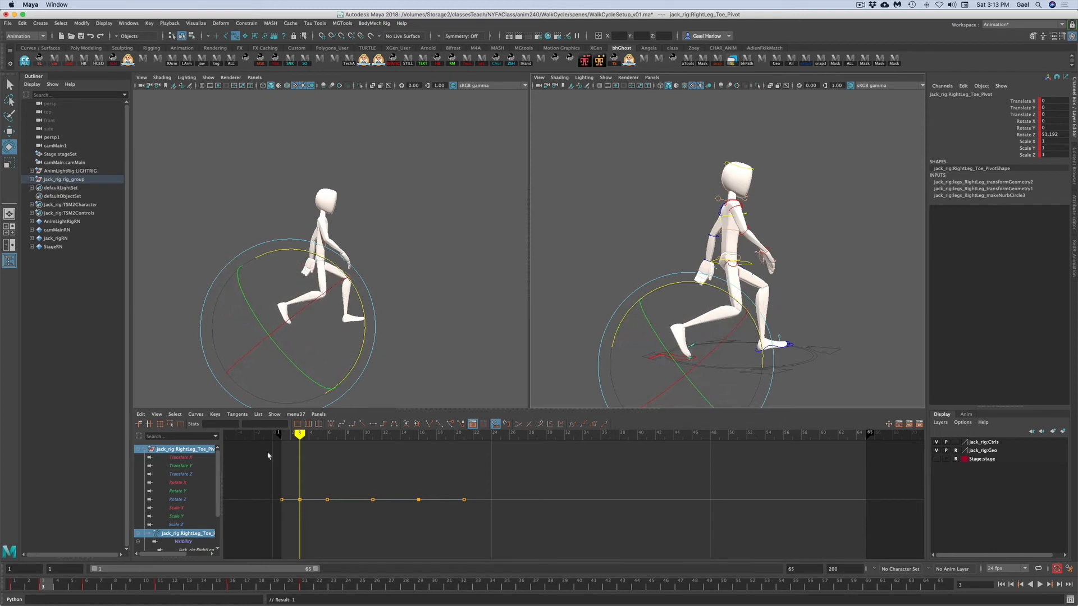
{"action": "key", "text": "alt+v"}
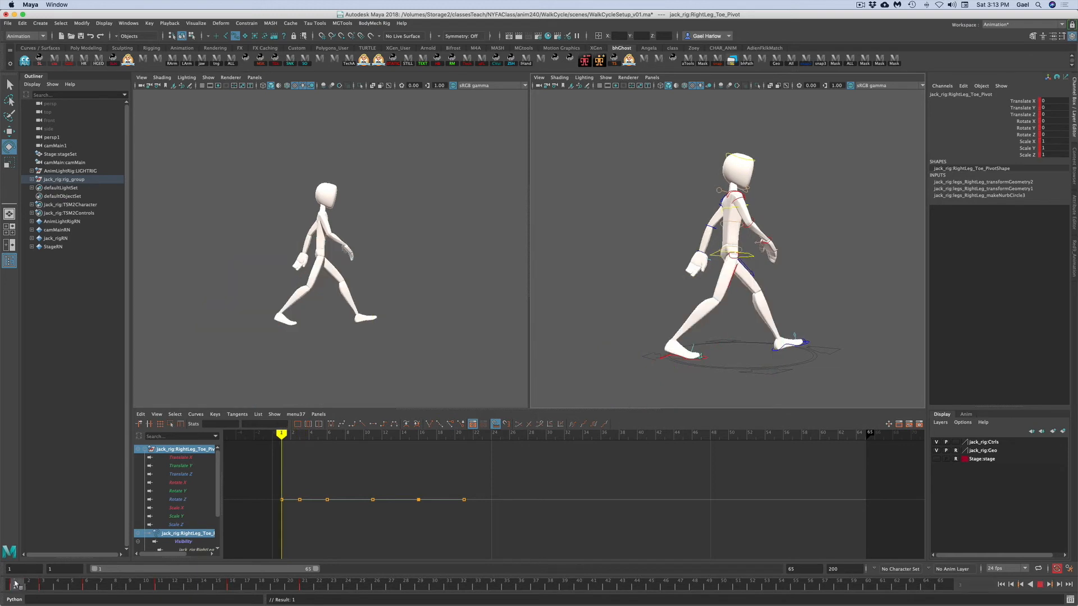
{"action": "key", "text": "alt+v"}
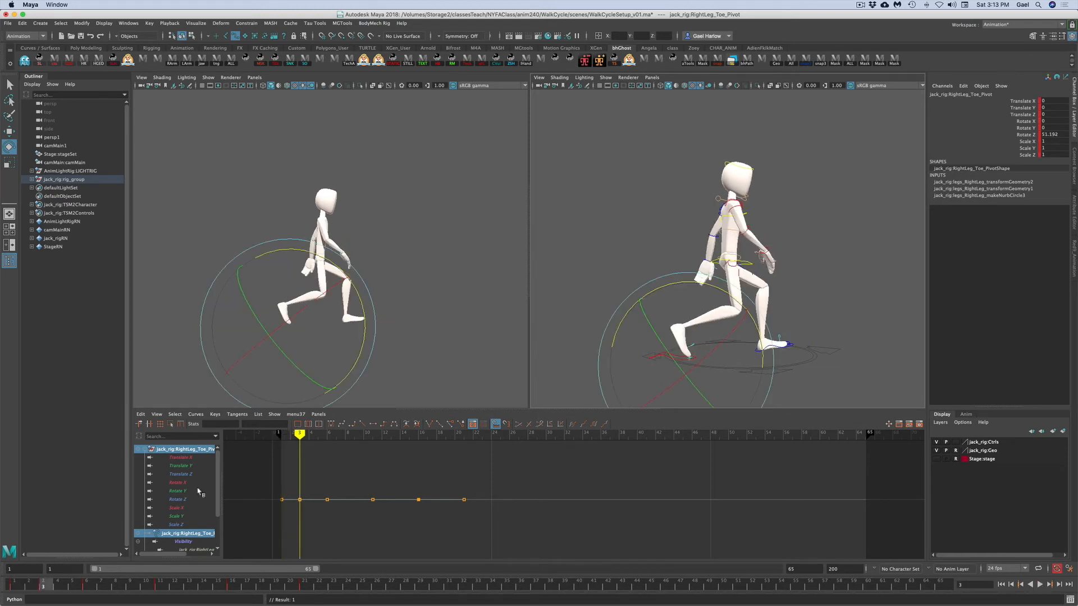
{"action": "left_click", "coordinate": [614, 337]}
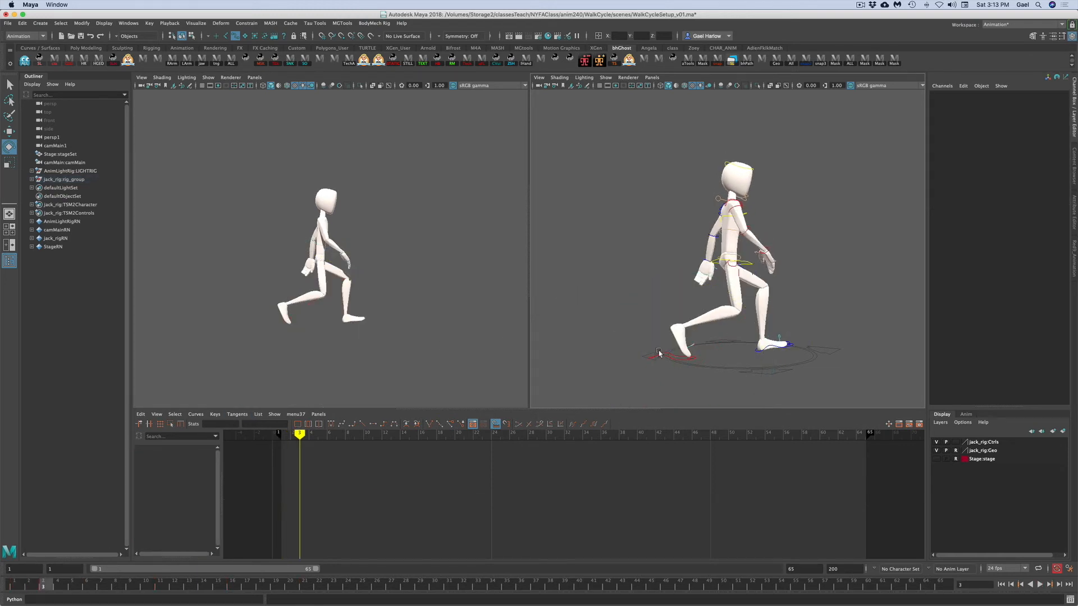
- Nudge the right leg IK control slightly along Translate Z
{"action": "left_click", "coordinate": [664, 355]}
{"action": "left_click", "coordinate": [1005, 115]}
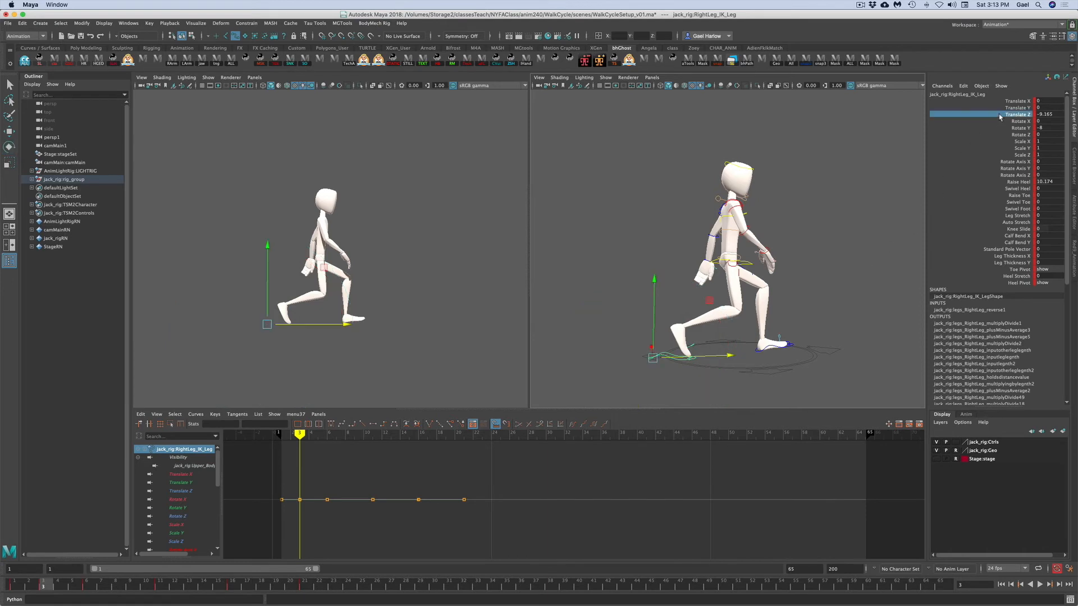
{"action": "left_click_drag", "start_coordinate": [346, 329], "coordinate": [332, 324]}
- Adjust the right toe pivot's Z rotation further so the foot sits on the ground
{"action": "left_click", "coordinate": [670, 375]}
{"action": "right_click_drag", "start_coordinate": [669, 373], "coordinate": [717, 364], "text": "alt"}
{"action": "middle_click_drag", "start_coordinate": [717, 364], "coordinate": [728, 311], "text": "alt"}
{"action": "left_click_drag", "start_coordinate": [729, 310], "coordinate": [640, 358], "text": "alt"}
{"action": "right_click_drag", "start_coordinate": [640, 359], "coordinate": [688, 352], "text": "alt"}
{"action": "middle_click_drag", "start_coordinate": [646, 369], "coordinate": [668, 359], "text": "alt"}
{"action": "left_click_drag", "start_coordinate": [669, 359], "coordinate": [652, 368], "text": "alt"}
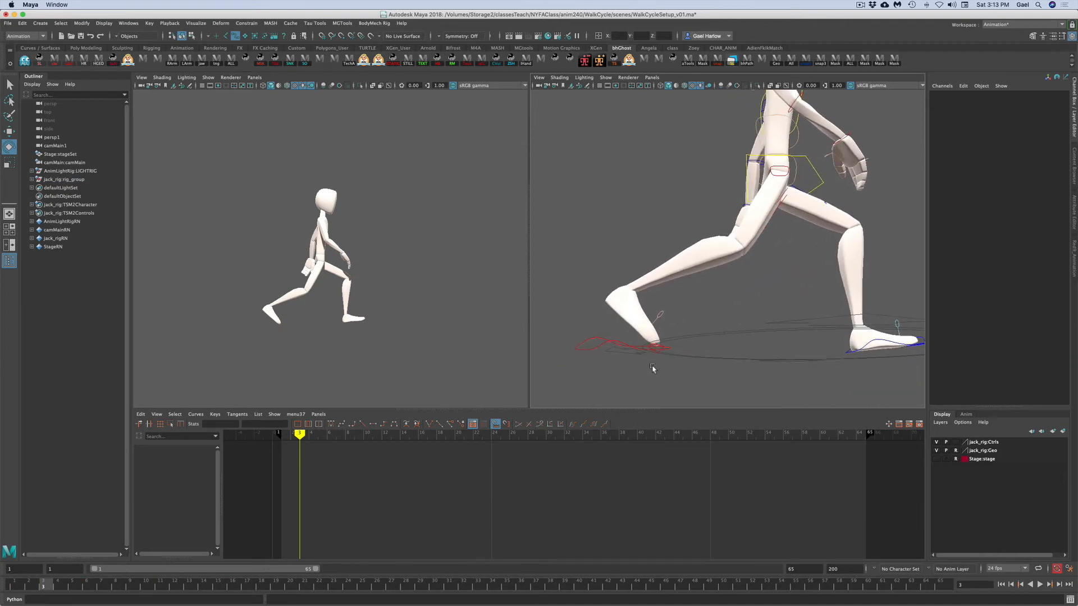
{"action": "left_click", "coordinate": [656, 354]}
{"action": "left_click_drag", "start_coordinate": [719, 308], "coordinate": [741, 343]}
{"action": "mouse_move", "coordinate": [811, 304]}
{"action": "left_mouse_down", "text": "alt"}
{"action": "mouse_move", "coordinate": [688, 320]}
{"action": "mouse_move", "coordinate": [815, 315]}
{"action": "left_mouse_up", "text": "alt"}
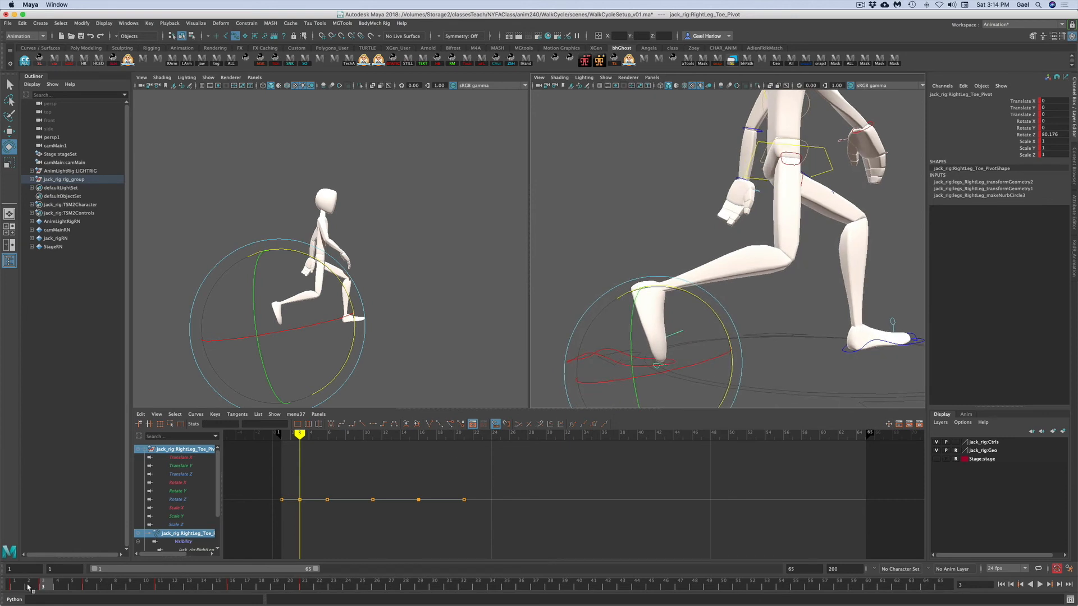
- Play and scrub the walk to review the right foot
{"action": "key", "text": "alt+v"}
{"action": "mouse_move", "coordinate": [41, 587]}
{"action": "left_mouse_down"}
{"action": "mouse_move", "coordinate": [16, 594]}
{"action": "mouse_move", "coordinate": [51, 592]}
{"action": "mouse_move", "coordinate": [2, 593]}
{"action": "mouse_move", "coordinate": [50, 598]}
{"action": "left_mouse_up"}
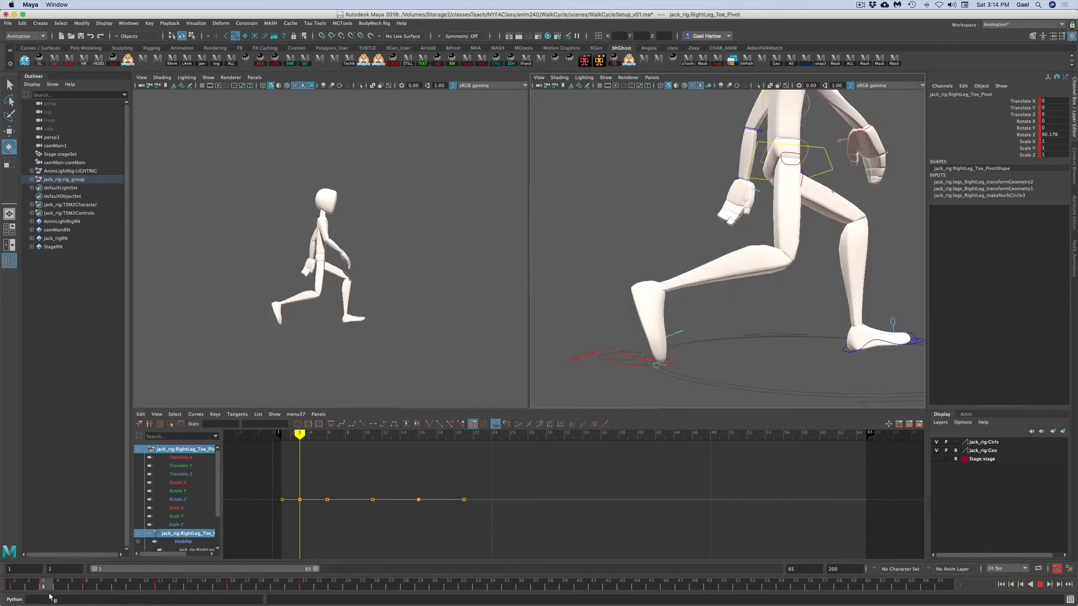
{"action": "left_click", "coordinate": [782, 308]}
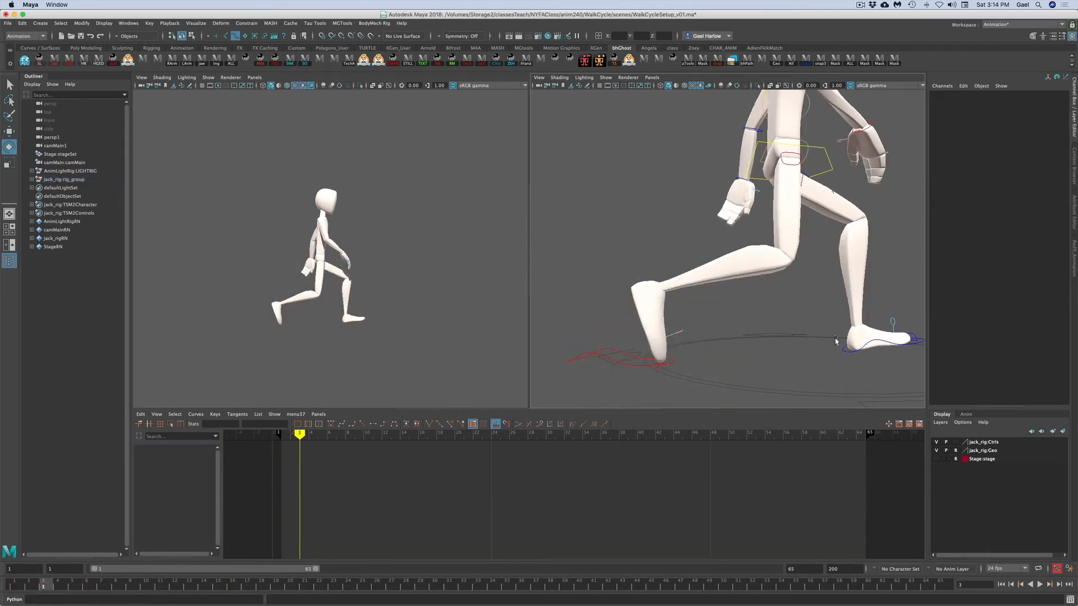
- Set the left leg IK control's Rotate X to 0
{"action": "left_click", "coordinate": [846, 353]}
{"action": "left_click", "coordinate": [1051, 121]}
{"action": "type", "text": "0"}
{"action": "key", "text": "Return"}
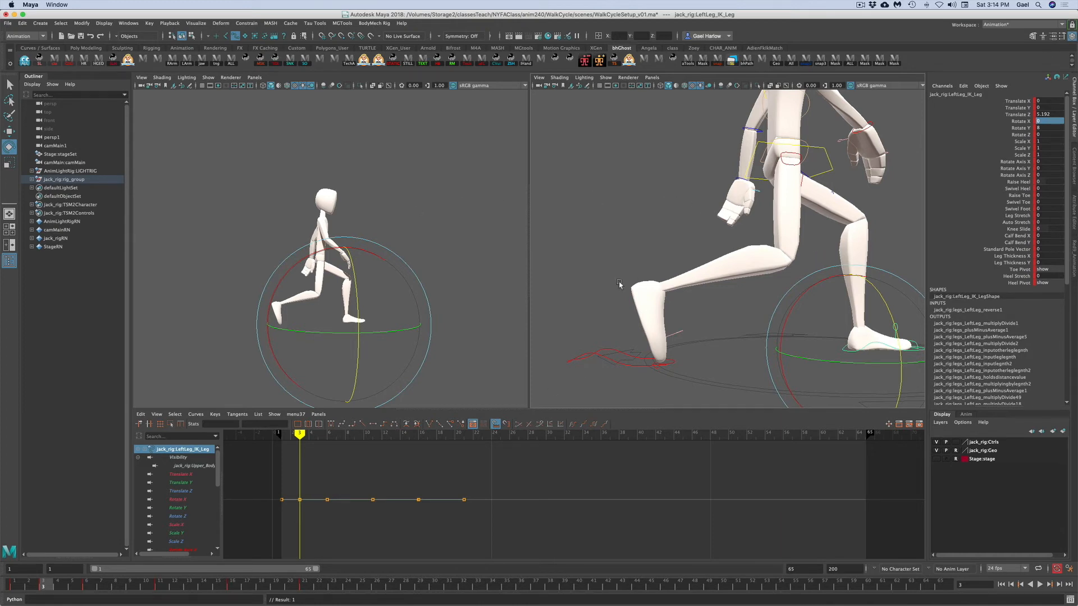
- Shift the upper body control slightly forward along Translate Z and set a key
{"action": "right_click_drag", "start_coordinate": [718, 324], "coordinate": [649, 332], "text": "alt"}
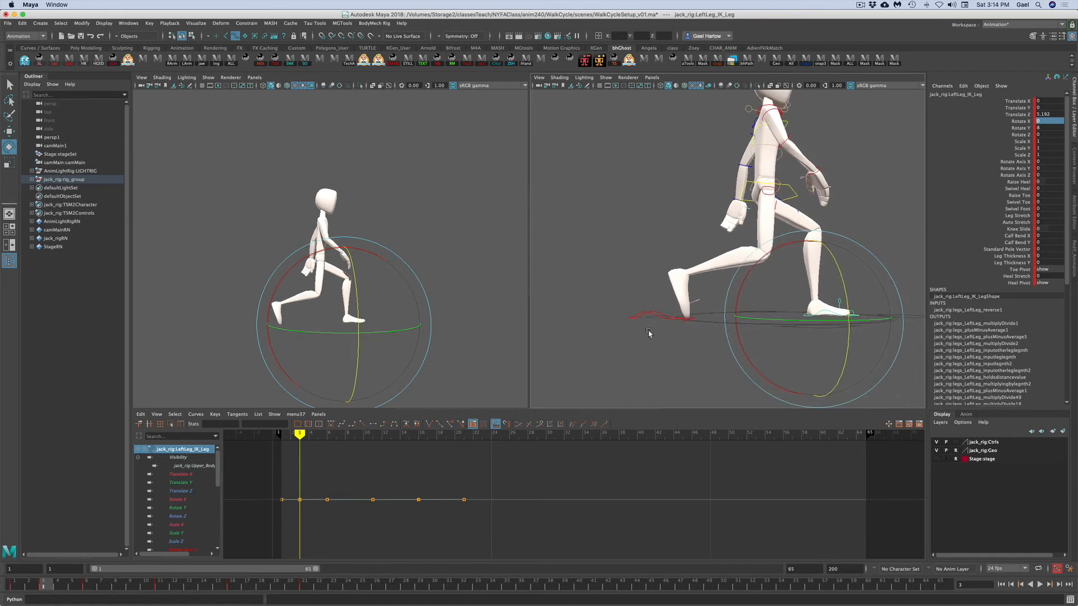
{"action": "mouse_move", "coordinate": [693, 351]}
{"action": "left_mouse_down", "text": "alt"}
{"action": "mouse_move", "coordinate": [699, 360]}
{"action": "mouse_move", "coordinate": [673, 365]}
{"action": "mouse_move", "coordinate": [692, 364]}
{"action": "left_mouse_up", "text": "alt"}
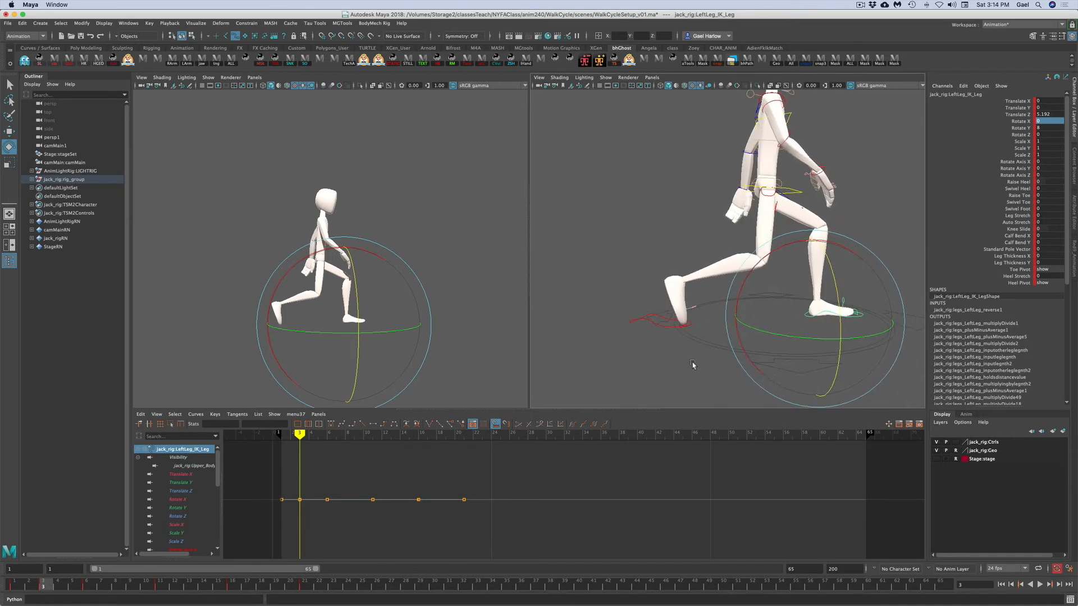
{"action": "left_click", "coordinate": [799, 191]}
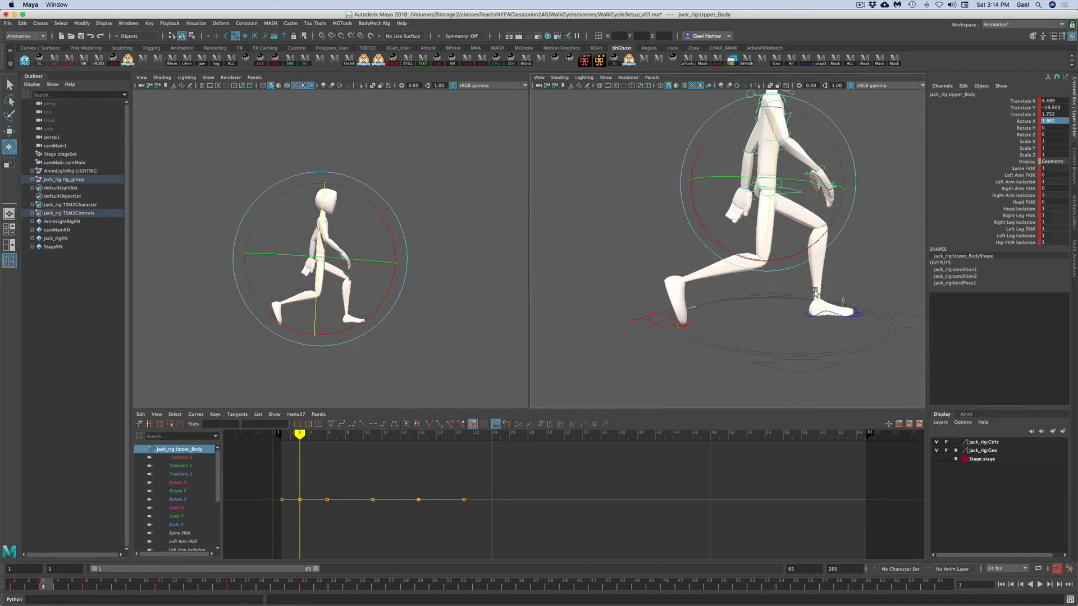
{"action": "right_click_drag", "start_coordinate": [798, 191], "coordinate": [799, 314], "text": "alt"}
{"action": "middle_click_drag", "start_coordinate": [799, 314], "coordinate": [793, 322], "text": "alt"}
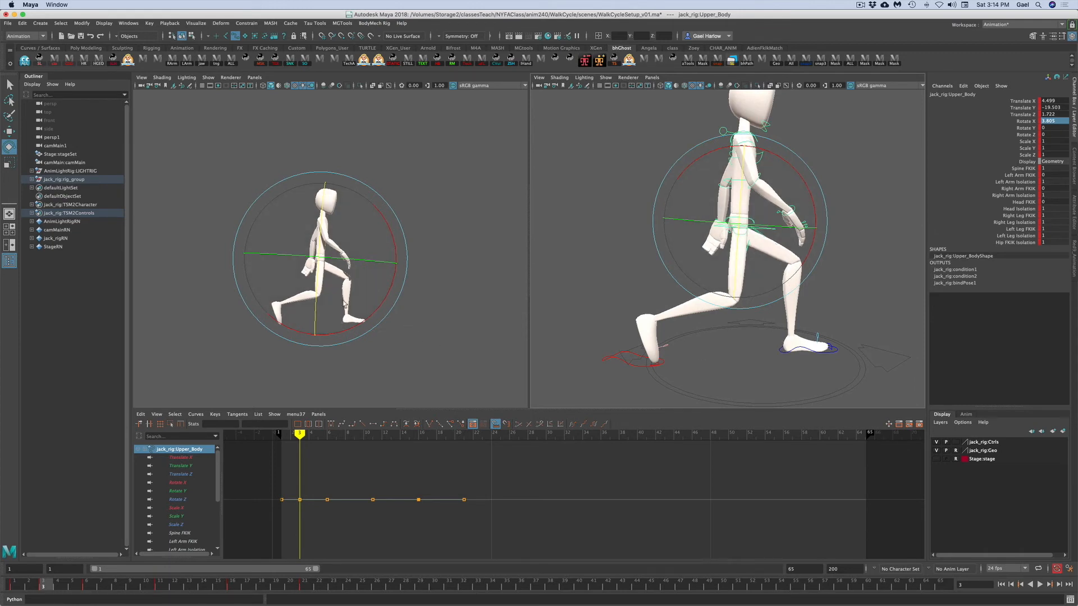
{"action": "key", "text": "w"}
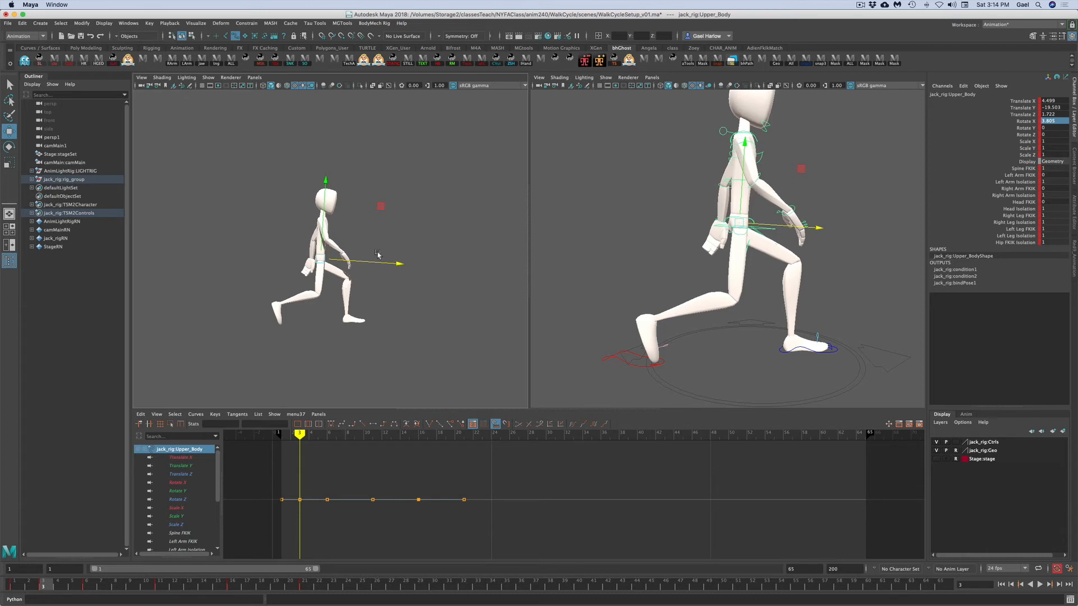
{"action": "left_click", "coordinate": [1022, 115]}
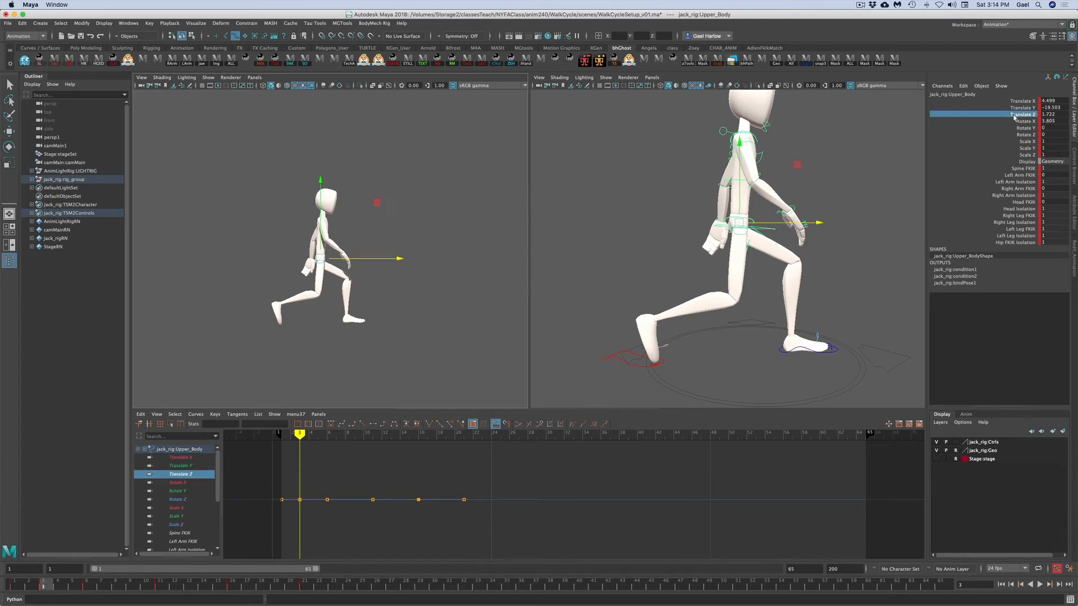
{"action": "left_click_drag", "start_coordinate": [370, 259], "coordinate": [378, 259]}
{"action": "key", "text": "s"}
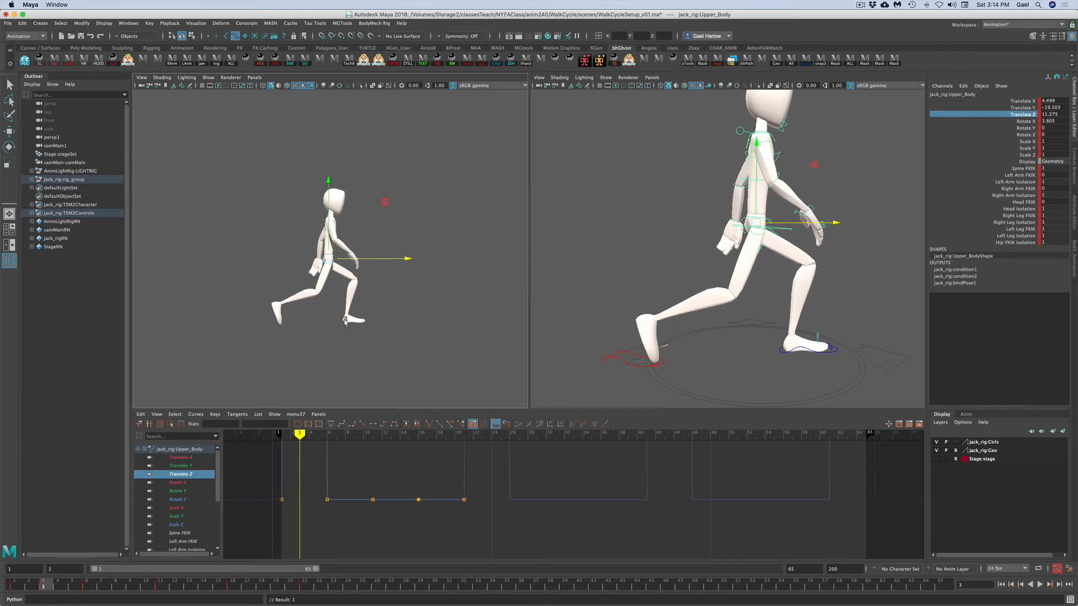
- Scrub the timeline around the first frames to review the pose
{"action": "mouse_move", "coordinate": [37, 584]}
{"action": "left_mouse_down"}
{"action": "mouse_move", "coordinate": [16, 585]}
{"action": "mouse_move", "coordinate": [45, 591]}
{"action": "left_mouse_up"}
{"action": "mouse_move", "coordinate": [39, 590]}
{"action": "left_mouse_down"}
{"action": "mouse_move", "coordinate": [3, 596]}
{"action": "mouse_move", "coordinate": [57, 599]}
{"action": "mouse_move", "coordinate": [5, 597]}
{"action": "mouse_move", "coordinate": [35, 599]}
{"action": "left_mouse_up"}
{"action": "left_click_drag", "start_coordinate": [41, 598], "coordinate": [44, 599]}
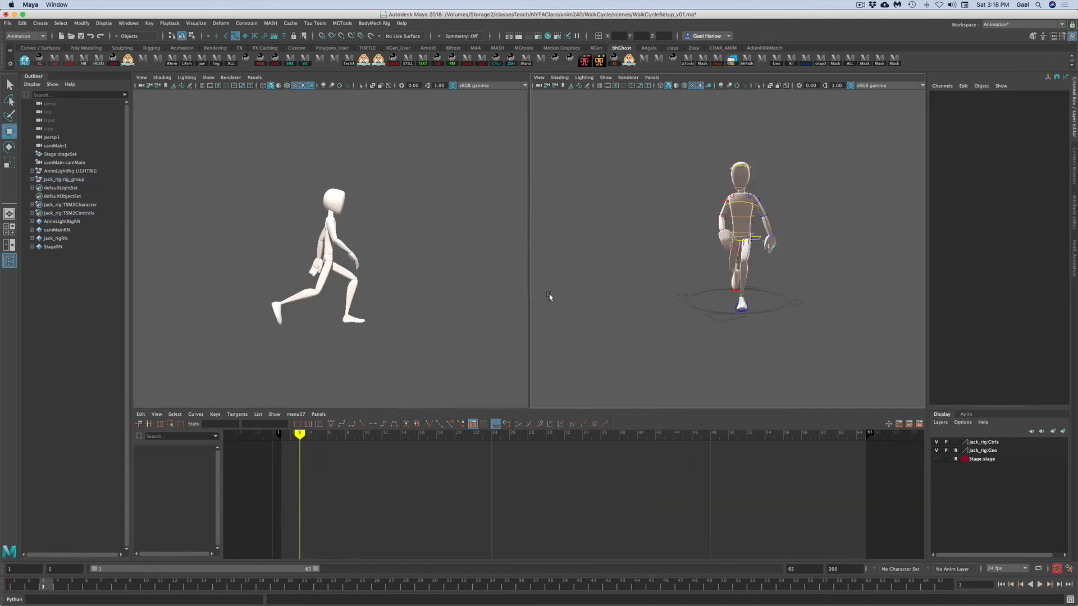
- Select the character's controls, copy their frame 3 keys and paste them at frame 13
{"action": "left_click_drag", "start_coordinate": [551, 297], "coordinate": [744, 300], "text": "alt"}
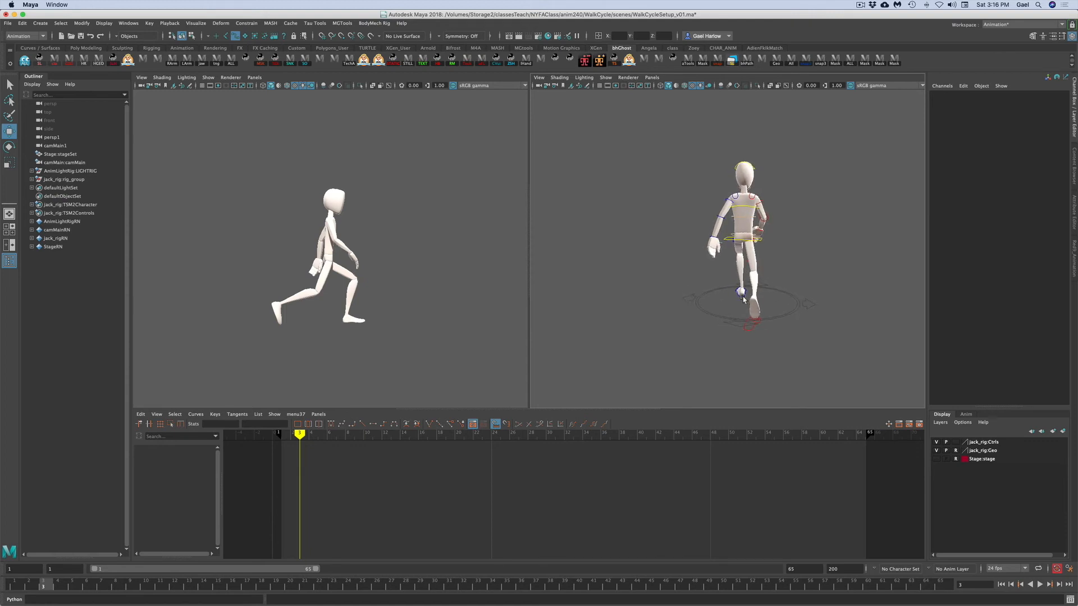
{"action": "left_click", "coordinate": [726, 239]}
{"action": "left_click_drag", "start_coordinate": [822, 327], "coordinate": [726, 320], "text": "alt"}
{"action": "left_click_drag", "start_coordinate": [638, 259], "coordinate": [824, 328]}
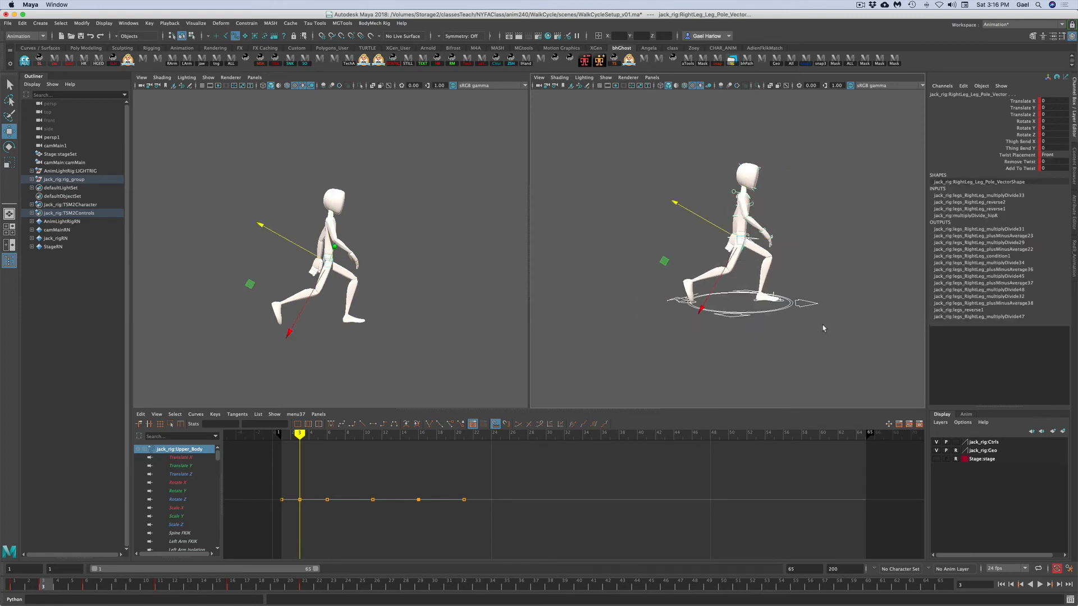
{"action": "right_click", "coordinate": [54, 589]}
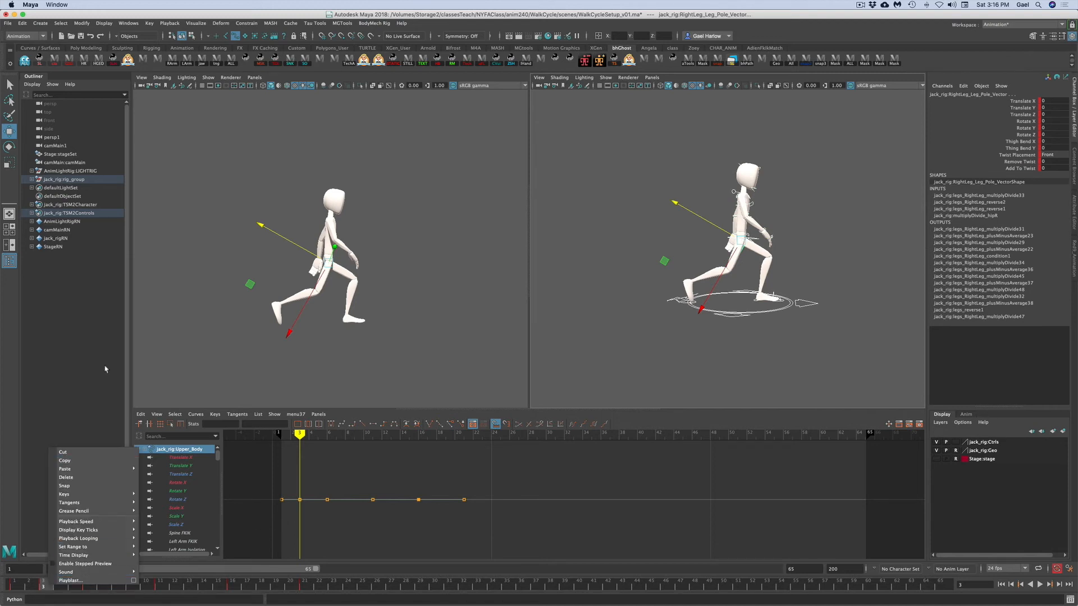
{"action": "left_click", "coordinate": [65, 461]}
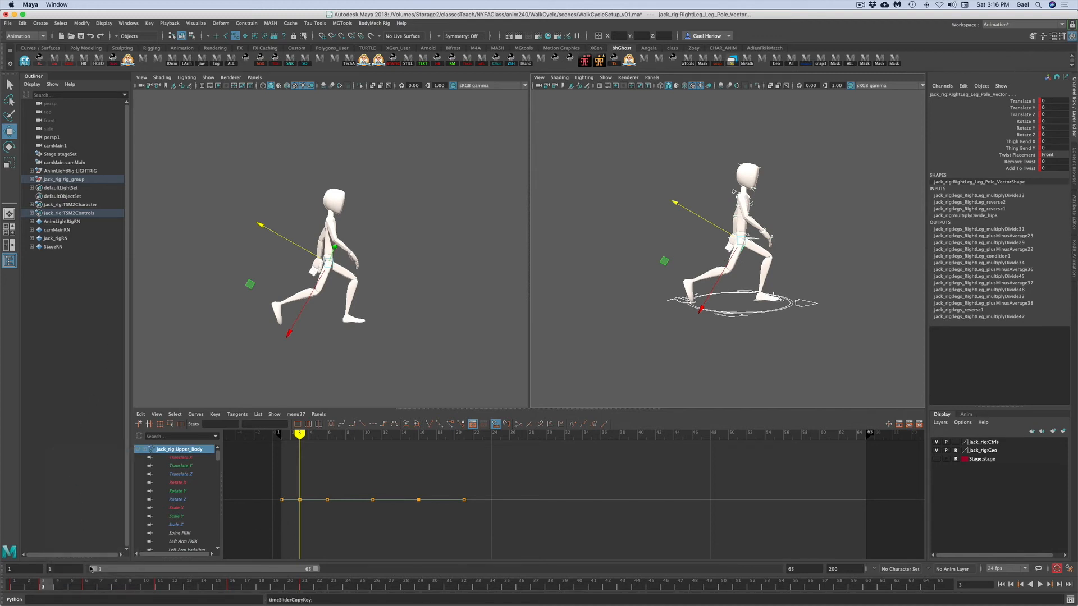
{"action": "left_click_drag", "start_coordinate": [87, 589], "coordinate": [188, 588]}
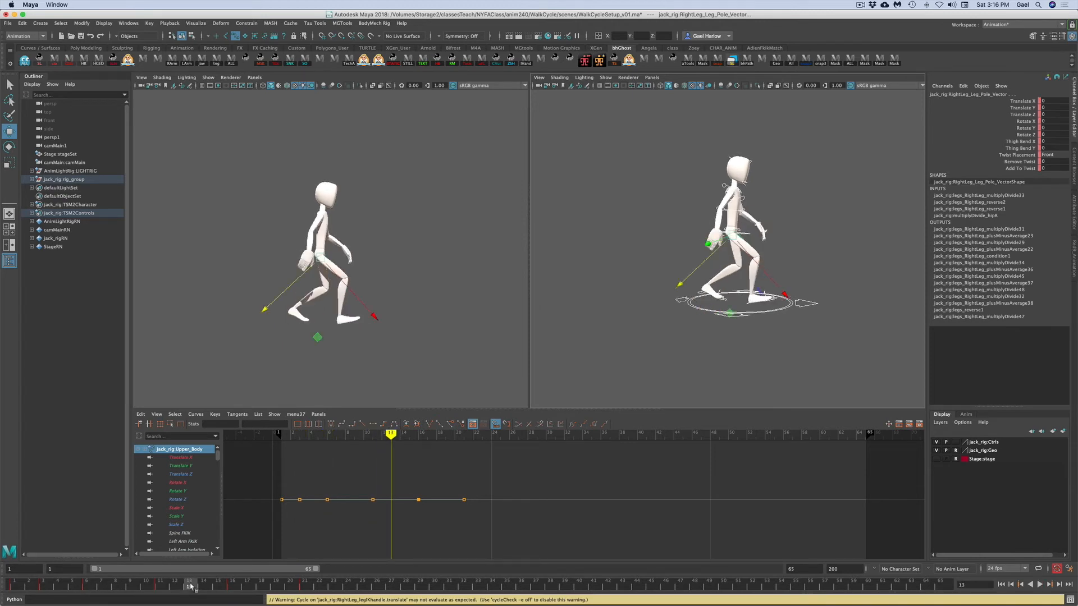
{"action": "right_click", "coordinate": [189, 588]}
{"action": "mouse_move", "coordinate": [245, 473]}
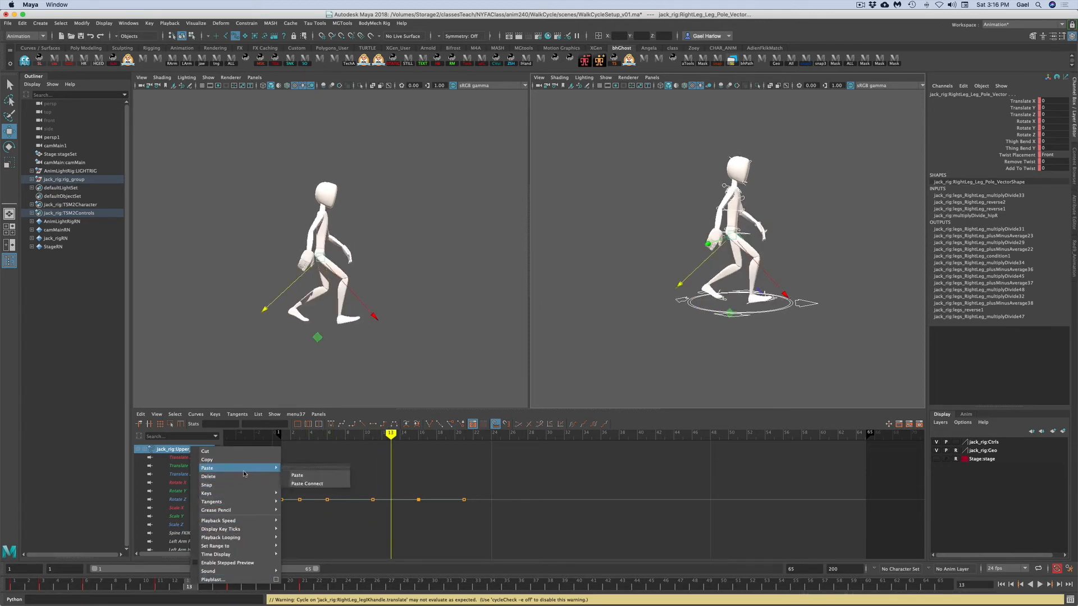
{"action": "left_click", "coordinate": [307, 476]}
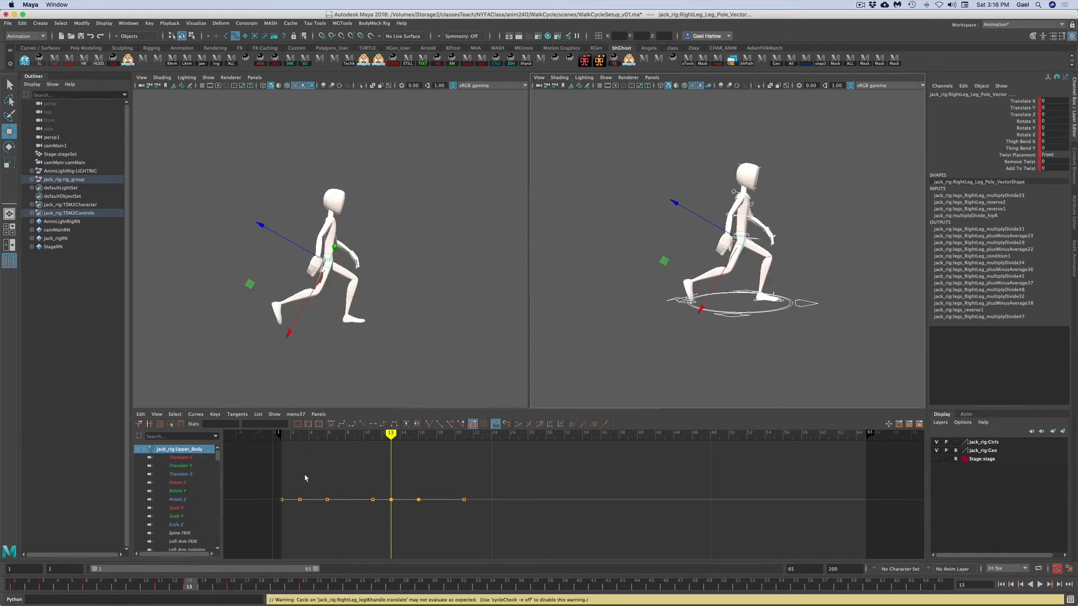
{"action": "left_click", "coordinate": [630, 352]}
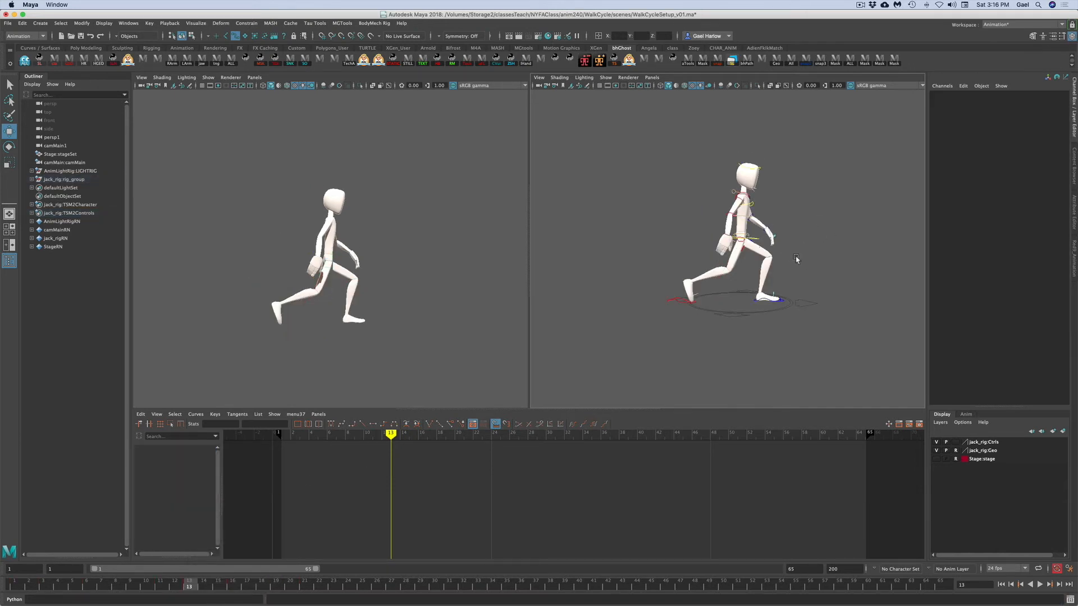
- Set the upper body control's Translate X key at frame 13 to -5.55 in the Graph Editor
{"action": "left_click_drag", "start_coordinate": [803, 304], "coordinate": [750, 307], "text": "alt"}
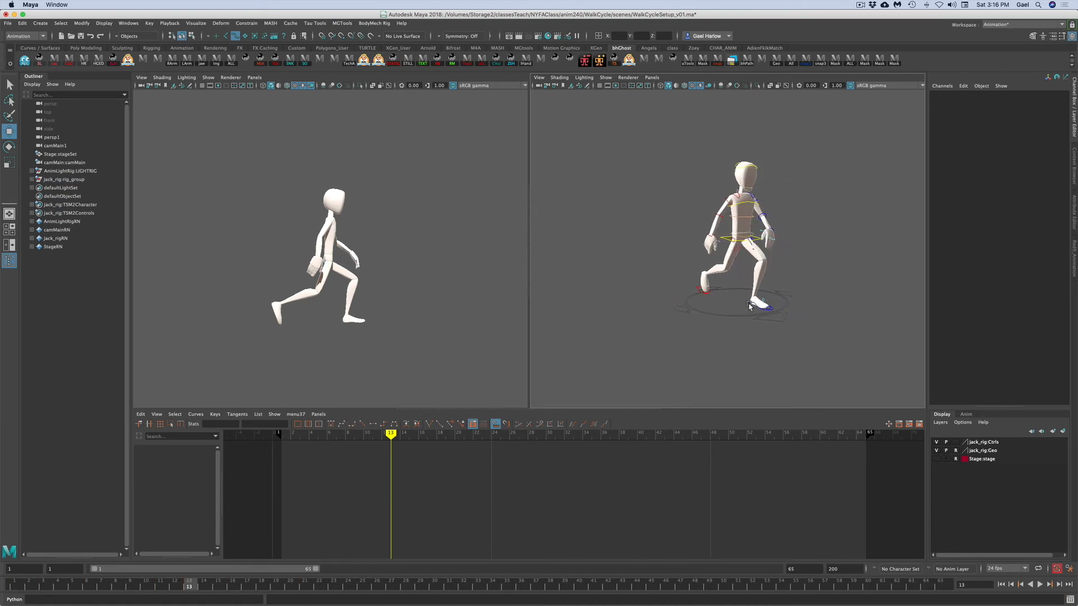
{"action": "left_click", "coordinate": [723, 237]}
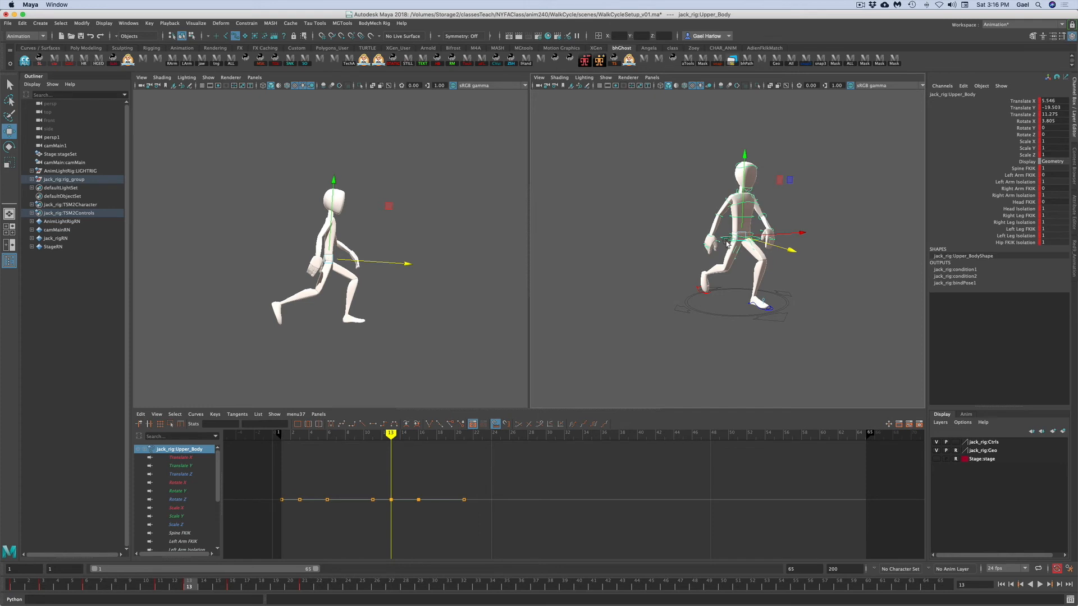
{"action": "left_click", "coordinate": [1035, 102]}
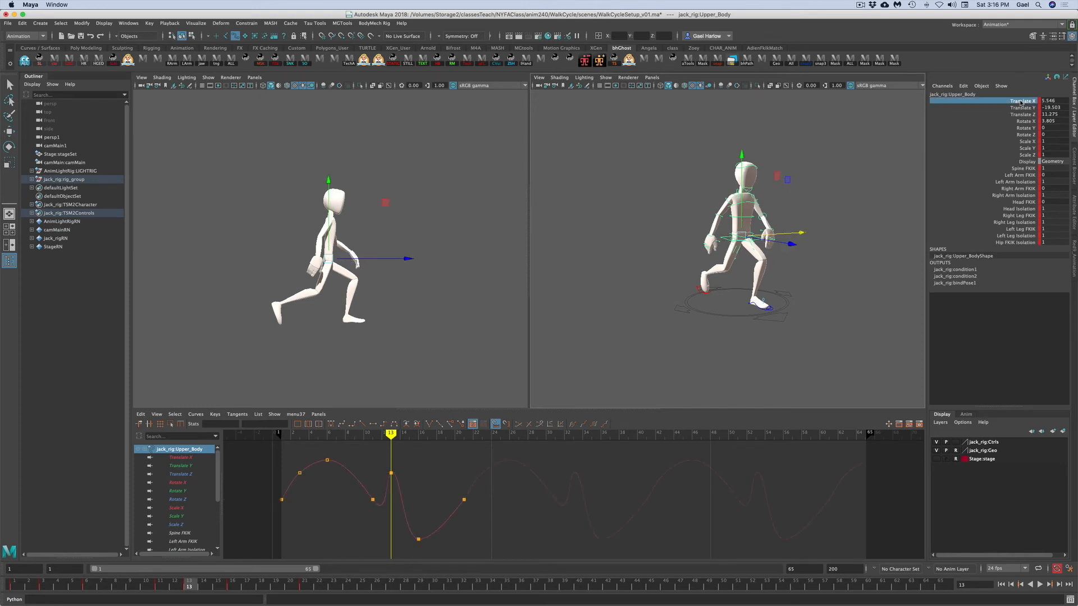
{"action": "left_click_drag", "start_coordinate": [290, 469], "coordinate": [305, 489]}
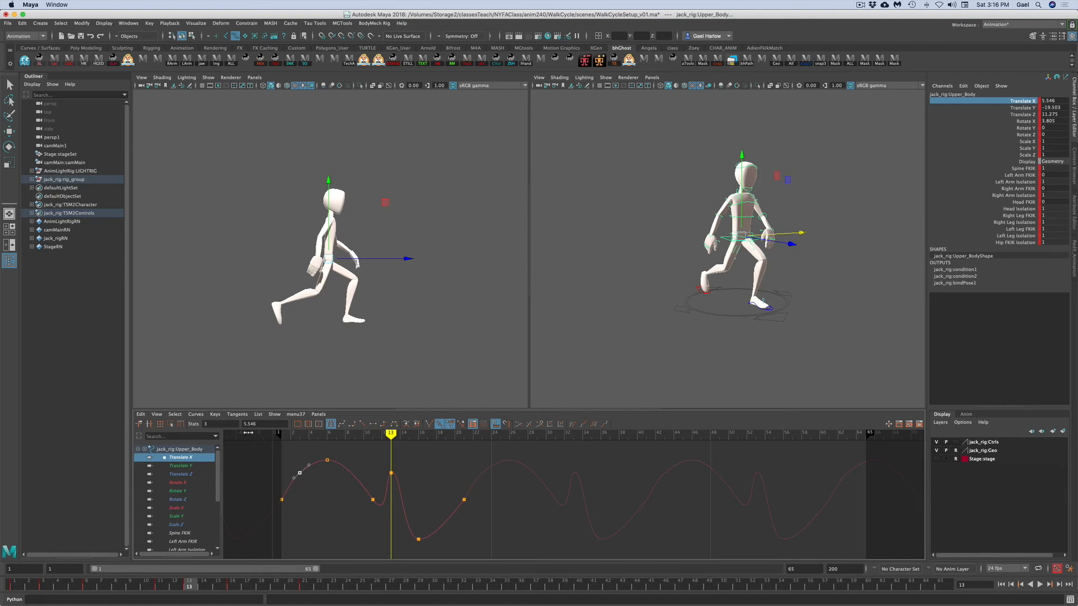
{"action": "left_click", "coordinate": [261, 424]}
{"action": "key", "text": "Return"}
{"action": "left_click", "coordinate": [336, 496]}
{"action": "left_click_drag", "start_coordinate": [373, 459], "coordinate": [407, 484]}
{"action": "left_click_drag", "start_coordinate": [265, 425], "coordinate": [236, 421]}
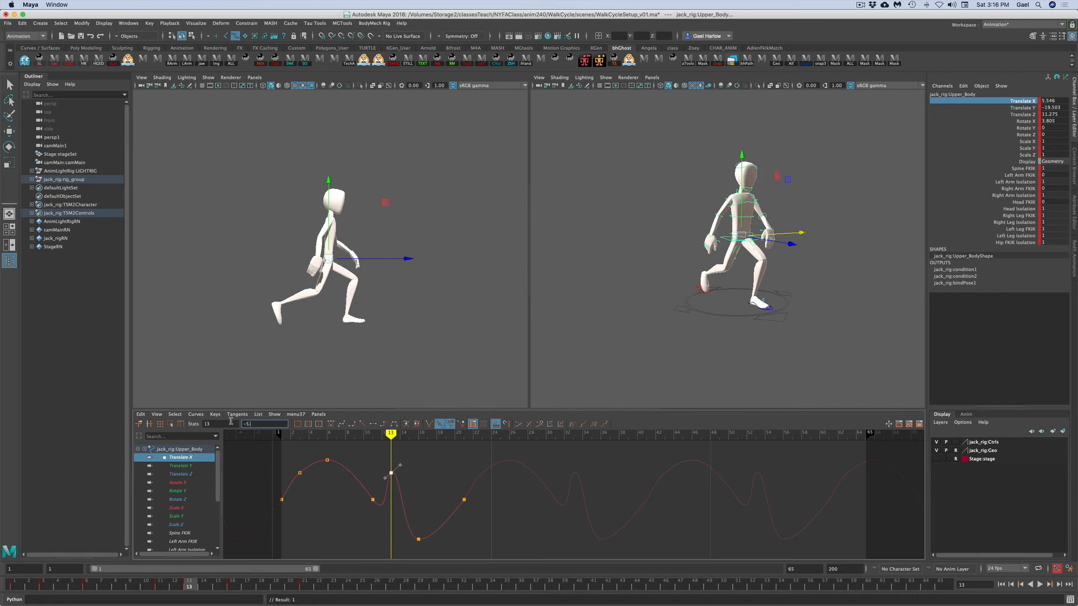
{"action": "key", "text": "Return"}
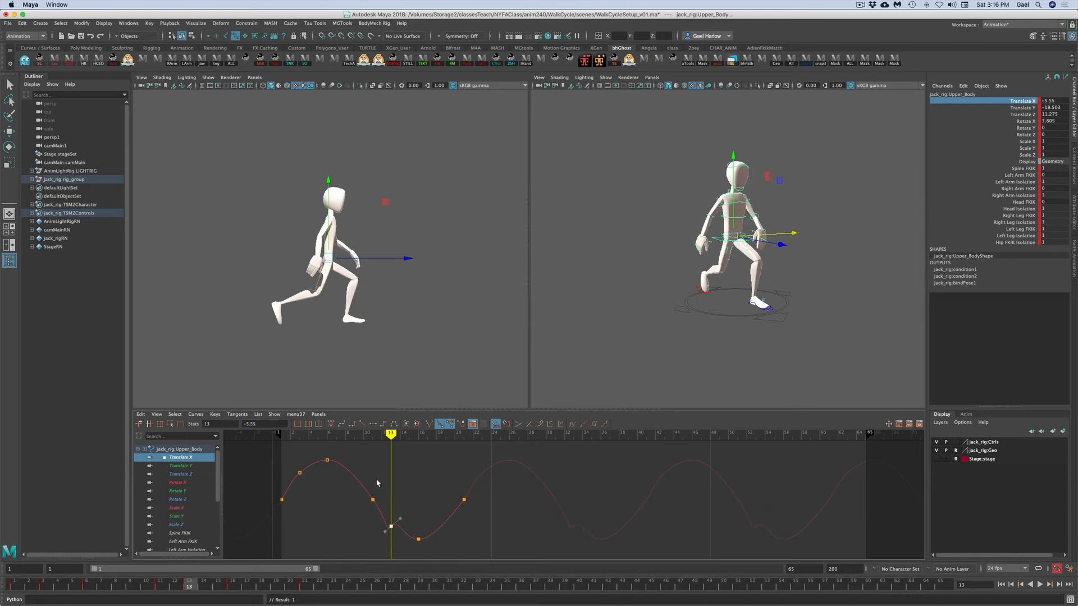
- At frame 13, move the right leg IK control forward along Z so the foot plants under the body
{"action": "left_click", "coordinate": [341, 425]}
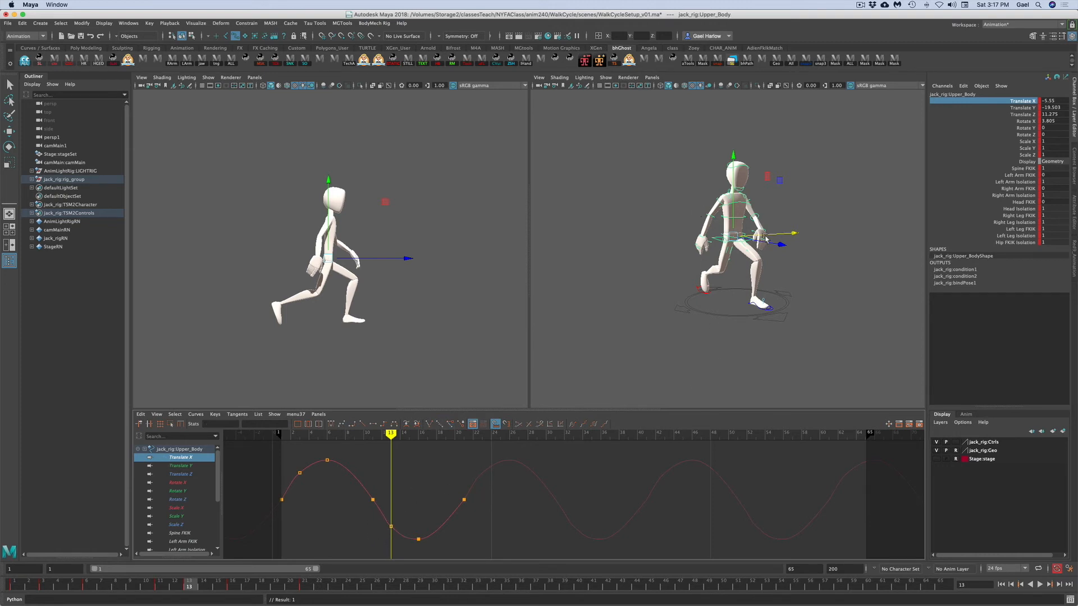
{"action": "left_click", "coordinate": [824, 278]}
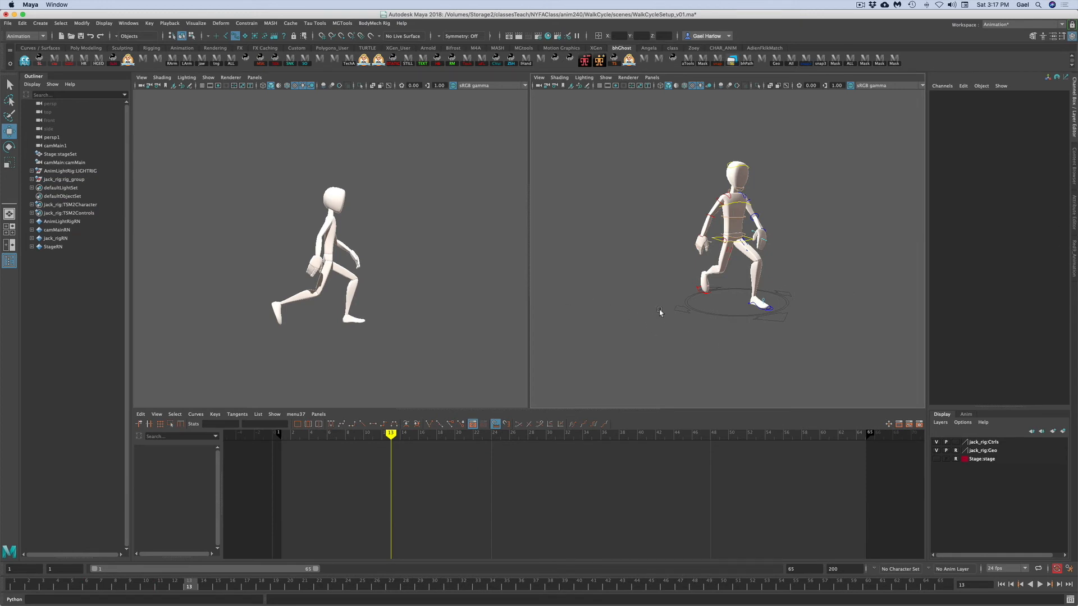
{"action": "left_click", "coordinate": [702, 313]}
{"action": "left_click", "coordinate": [232, 587]}
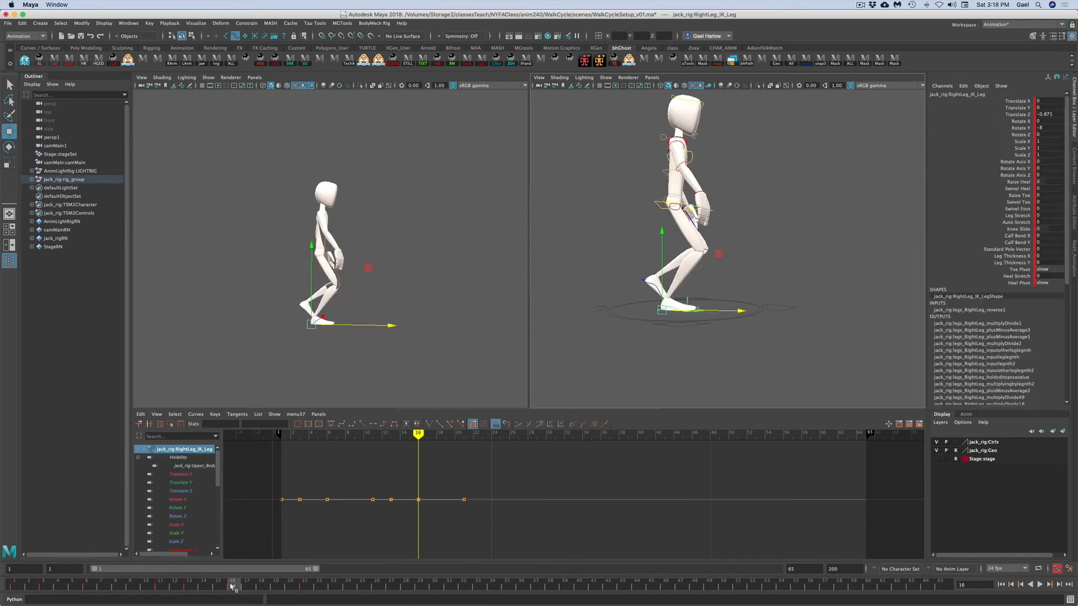
{"action": "left_click", "coordinate": [190, 586]}
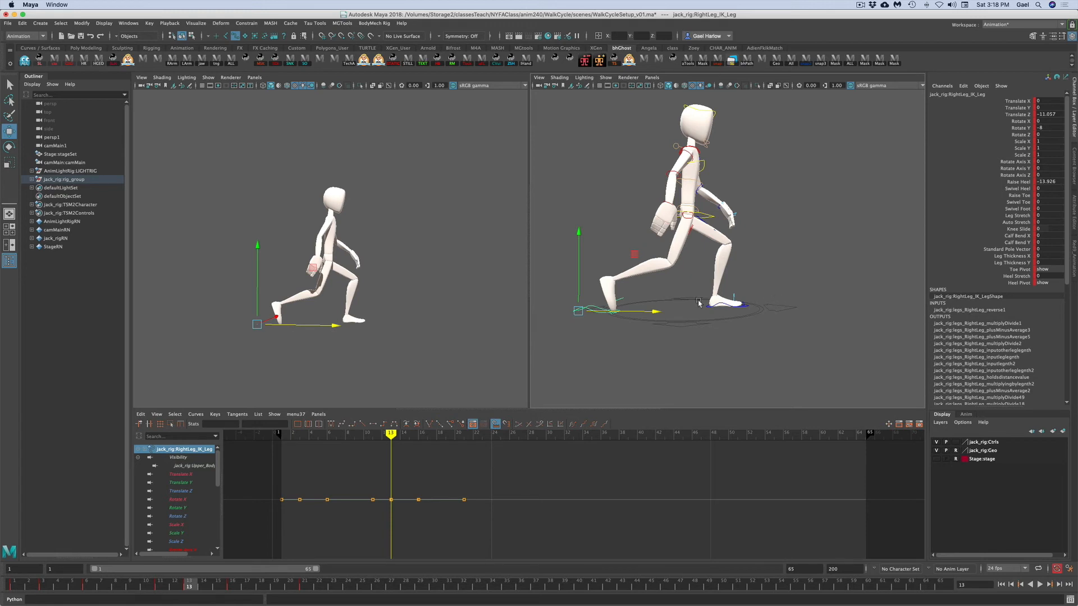
{"action": "left_click_drag", "start_coordinate": [658, 312], "coordinate": [787, 310]}
{"action": "left_click", "coordinate": [1053, 114]}
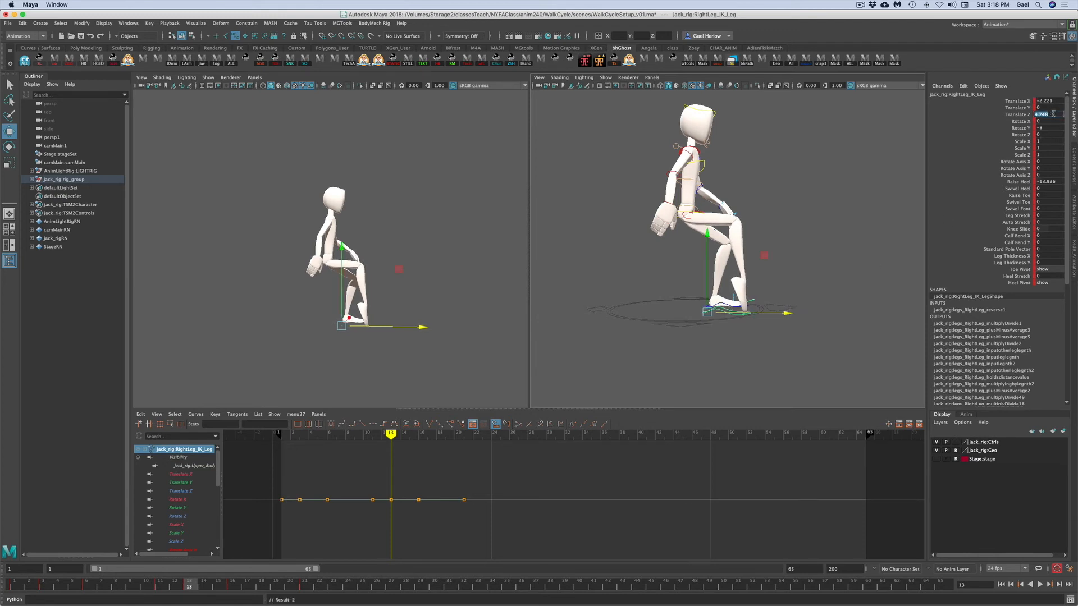
- Set the right leg IK control's Rotate Y and Raise Heel to 0
{"action": "left_click", "coordinate": [1052, 128]}
{"action": "type", "text": "0"}
{"action": "key", "text": "Return"}
{"action": "left_click", "coordinate": [1054, 182]}
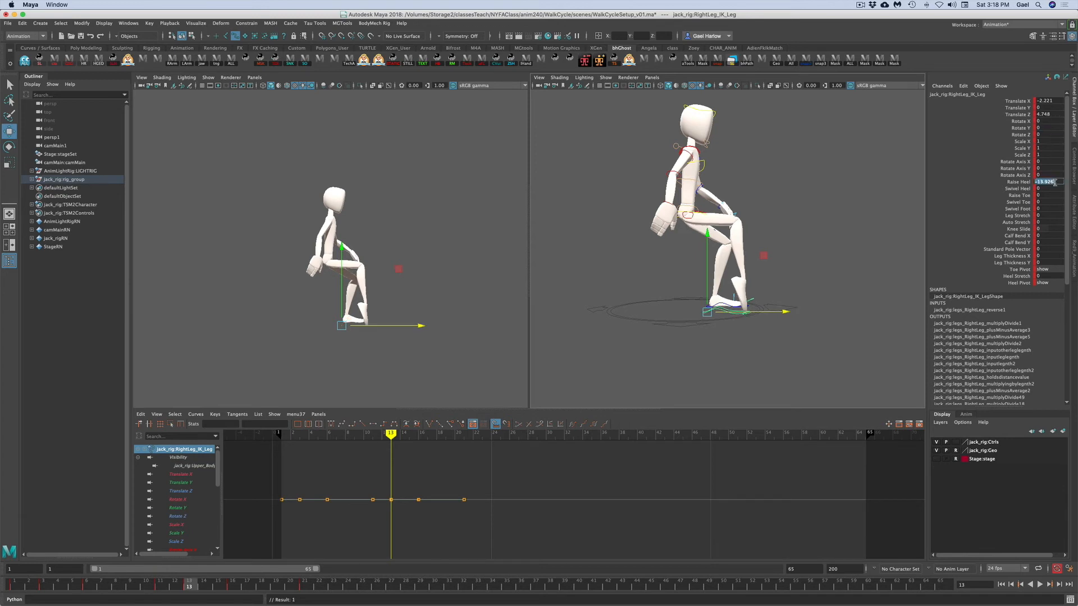
{"action": "type", "text": "0"}
{"action": "key", "text": "Return"}
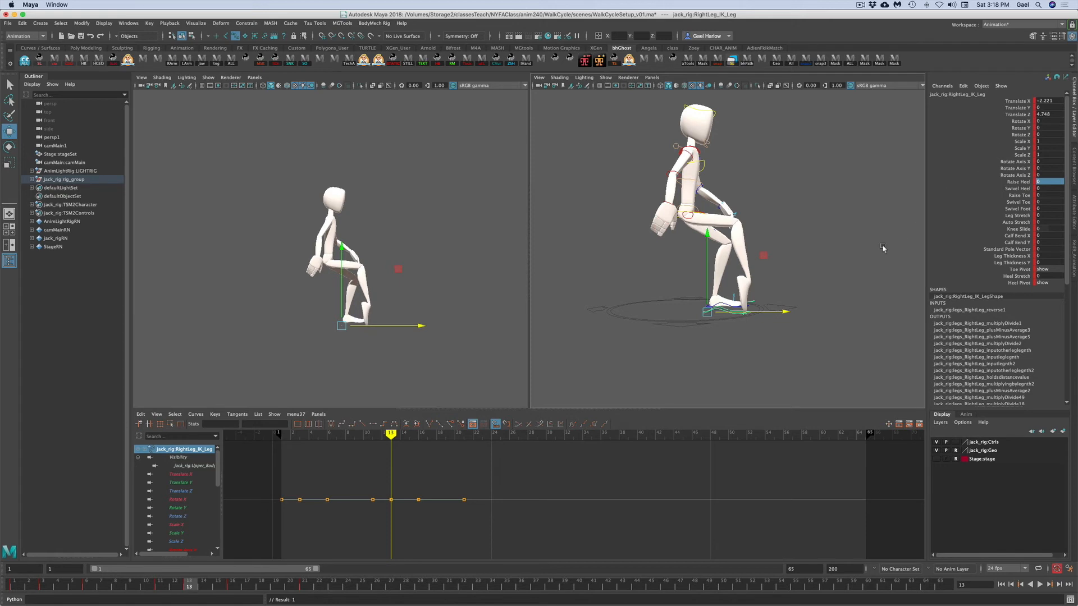
- Set the right leg toe pivot's Rotate Z to 0 at frame 13
{"action": "left_click", "coordinate": [861, 267]}
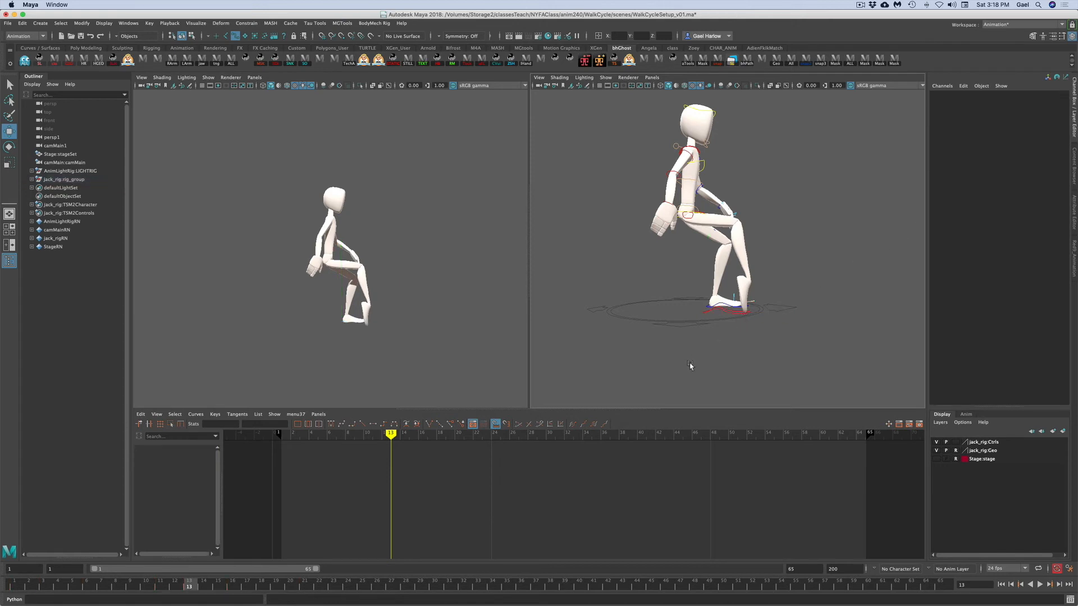
{"action": "right_click_drag", "start_coordinate": [691, 366], "coordinate": [792, 357], "text": "alt"}
{"action": "middle_click_drag", "start_coordinate": [792, 361], "coordinate": [789, 342], "text": "alt"}
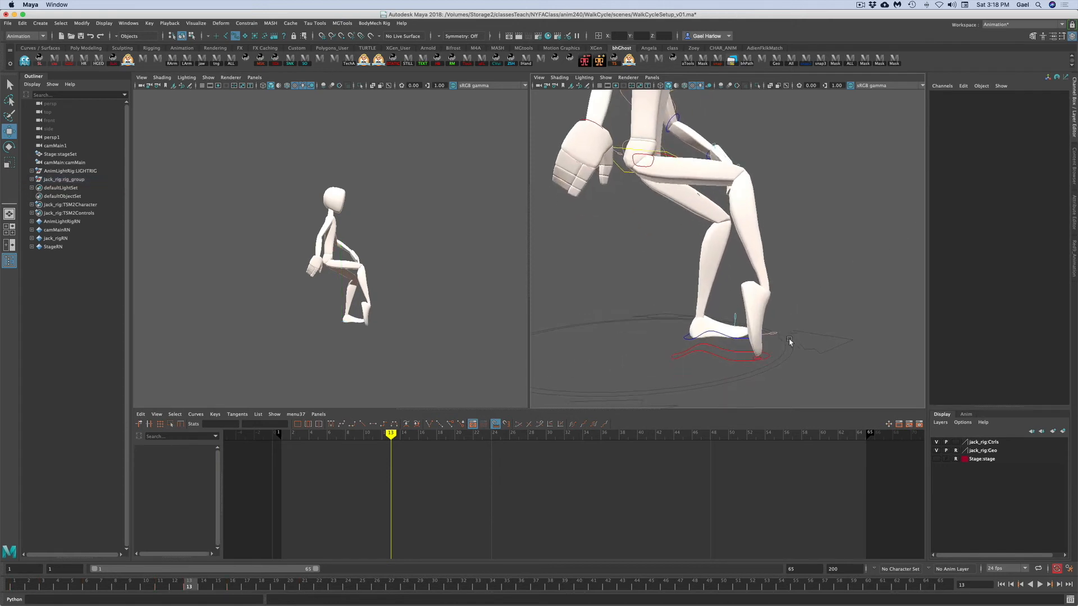
{"action": "left_click", "coordinate": [755, 357]}
{"action": "double_click", "coordinate": [1053, 135]}
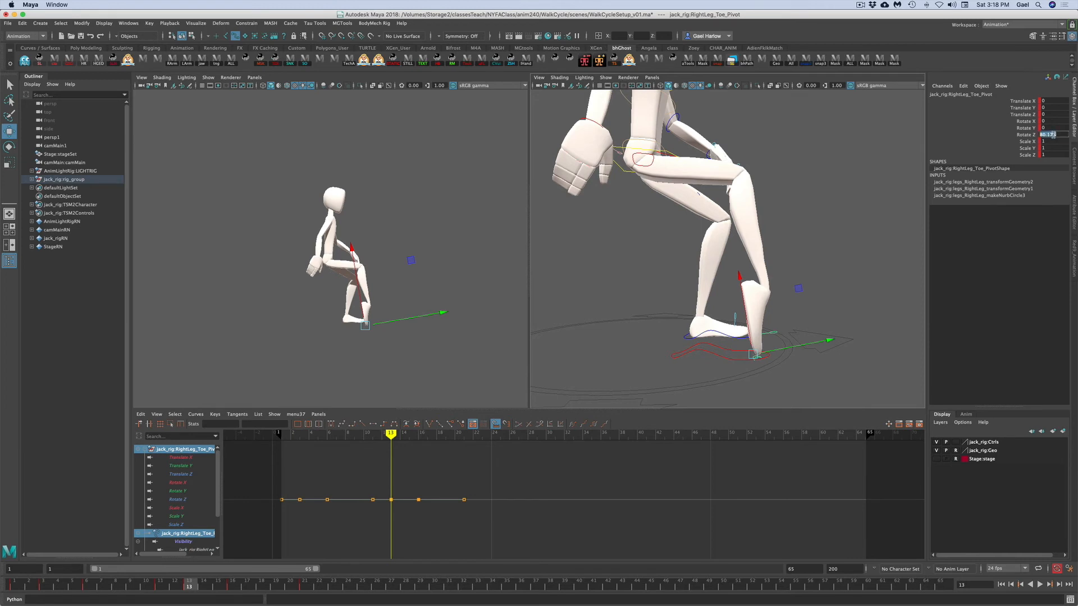
{"action": "type", "text": "0"}
{"action": "key", "text": "Return"}
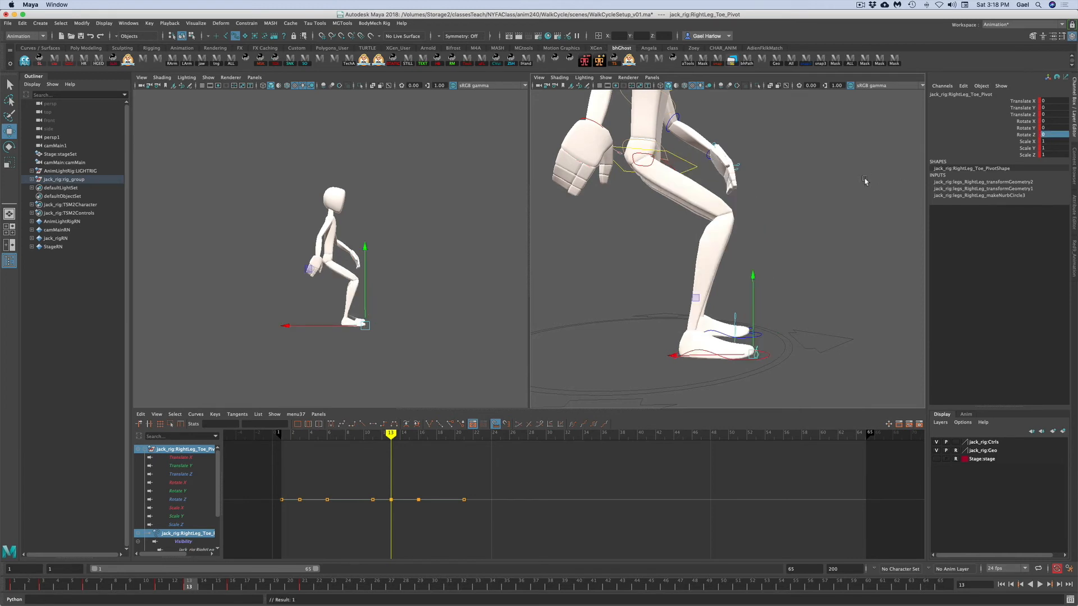
- Select the right leg toe pivot and copy its key at frame 3
{"action": "left_click", "coordinate": [802, 216]}
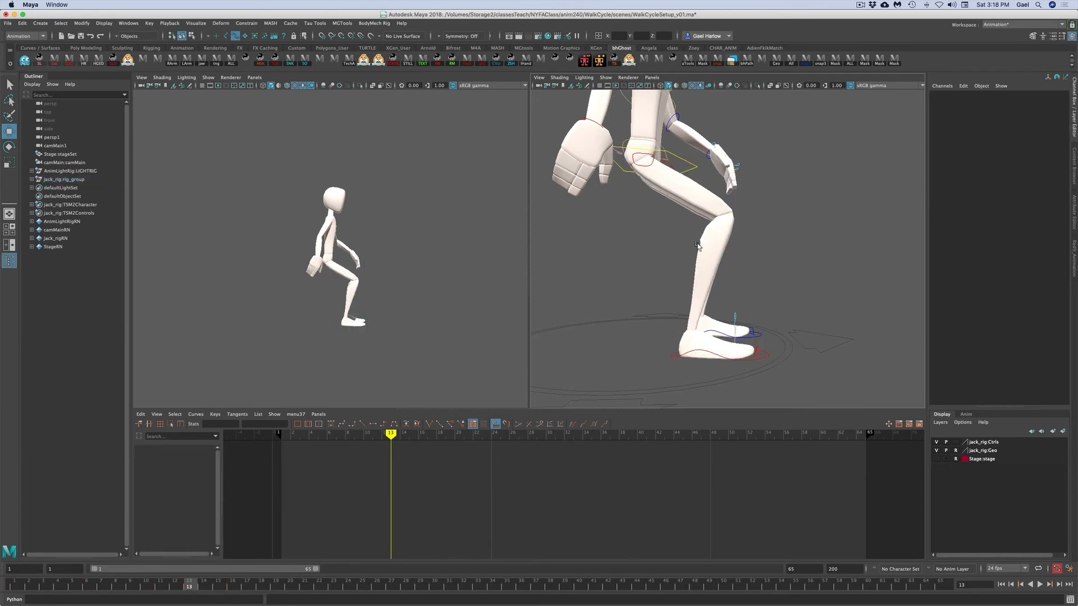
{"action": "left_click", "coordinate": [760, 336]}
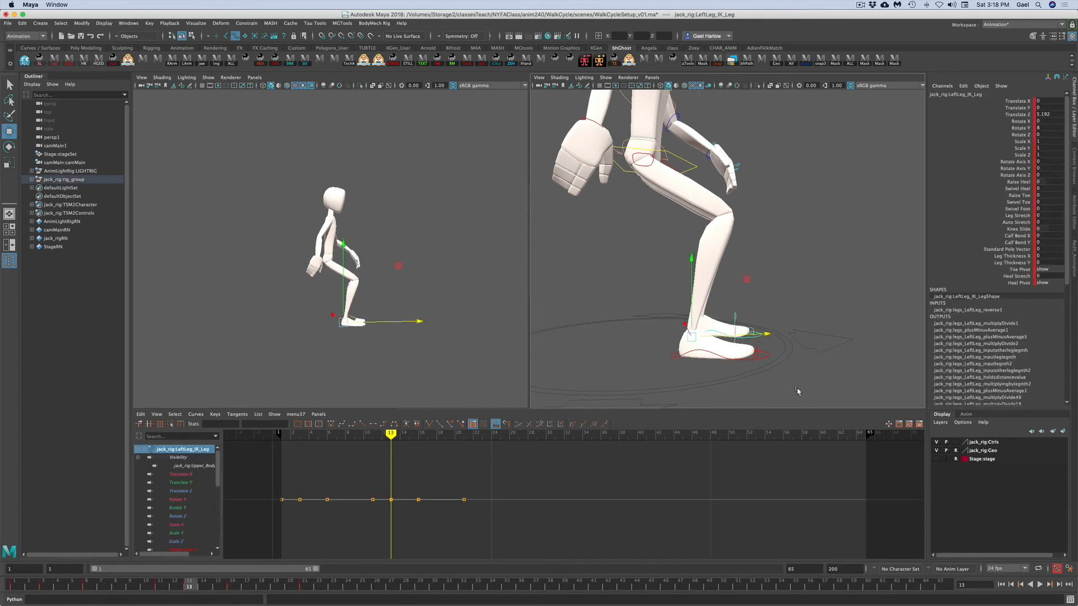
{"action": "left_click", "coordinate": [770, 362]}
{"action": "left_click", "coordinate": [768, 356]}
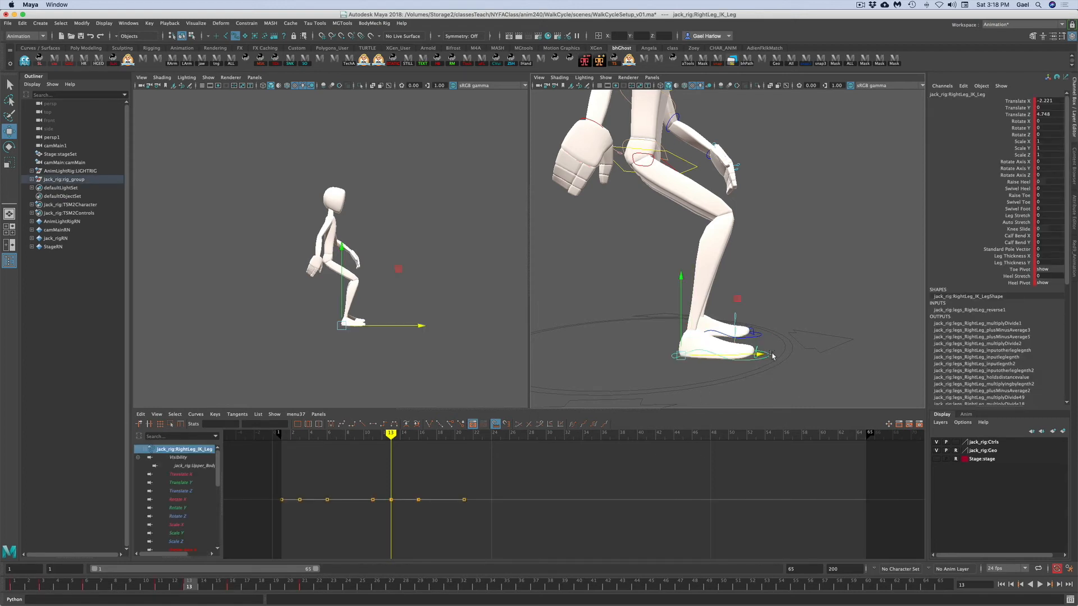
{"action": "left_click", "coordinate": [805, 374]}
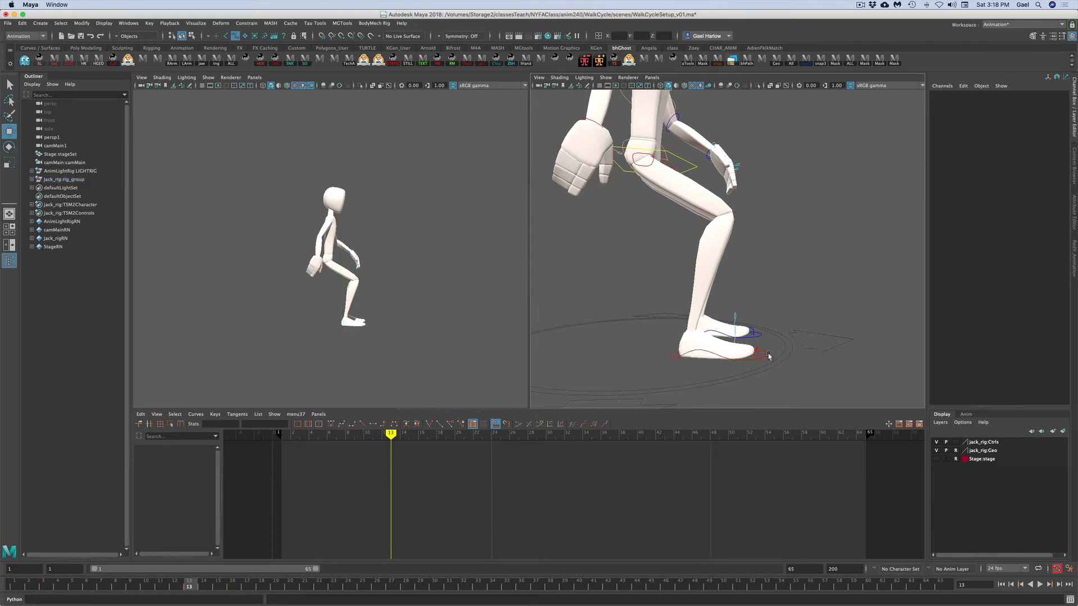
{"action": "left_click", "coordinate": [769, 356]}
{"action": "key", "text": "q"}
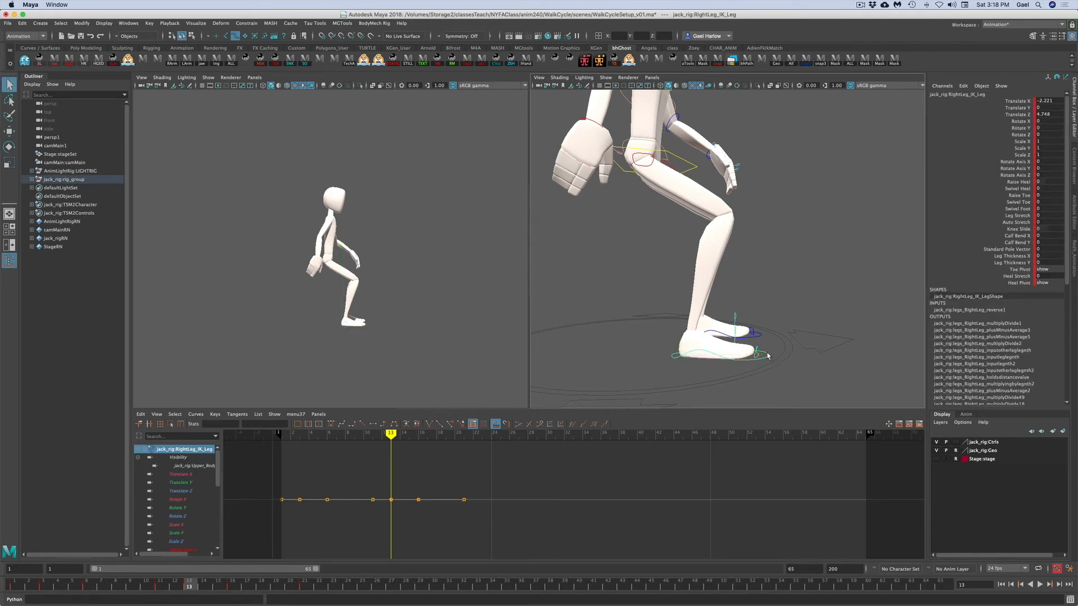
{"action": "left_click", "coordinate": [758, 356]}
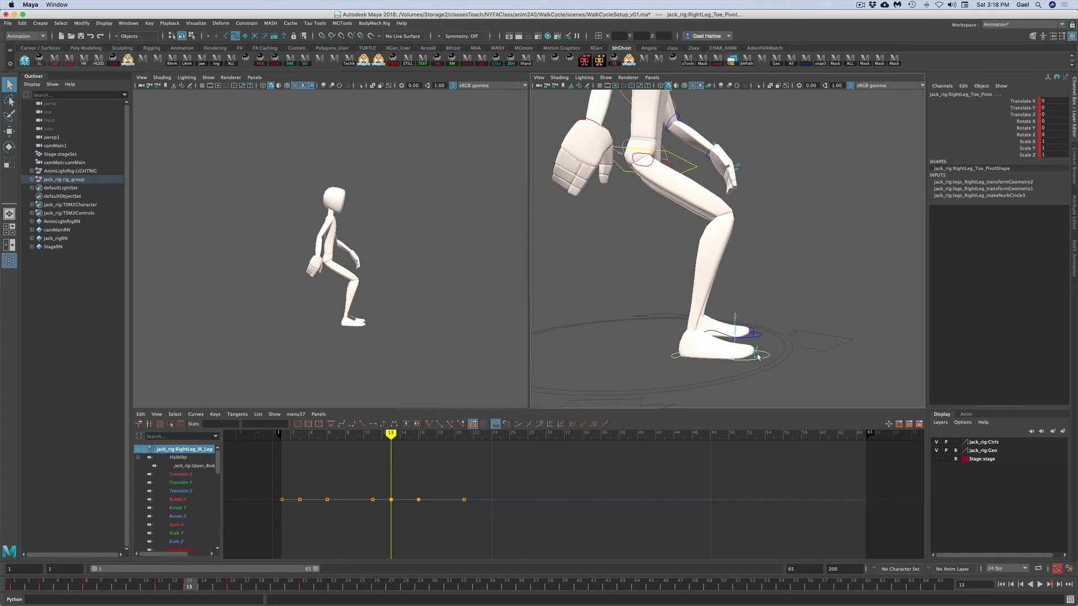
{"action": "left_click", "coordinate": [42, 585]}
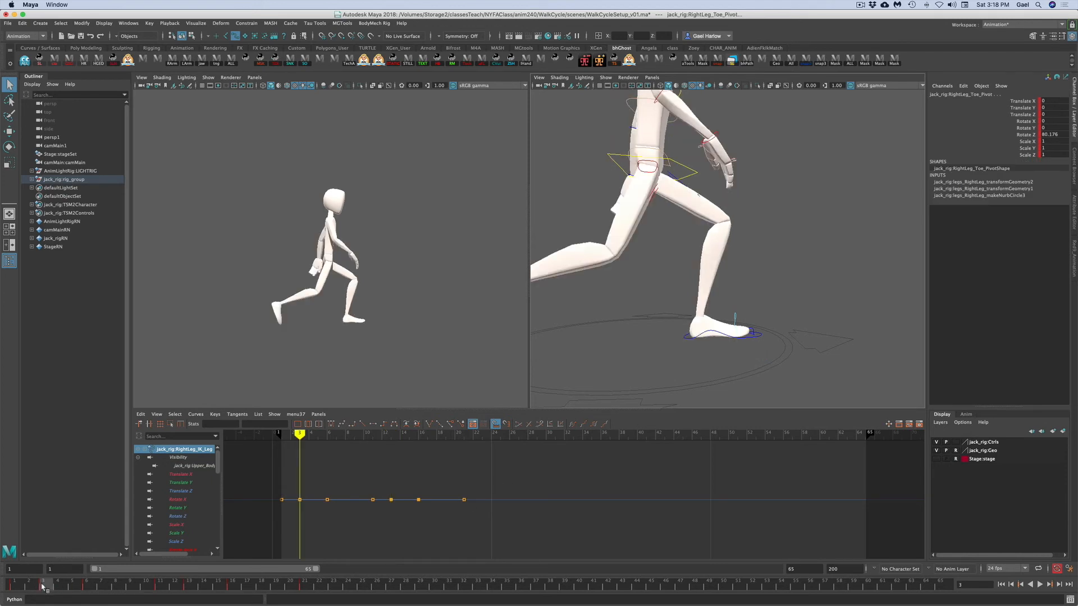
{"action": "right_click_drag", "start_coordinate": [620, 374], "coordinate": [561, 381], "text": "alt"}
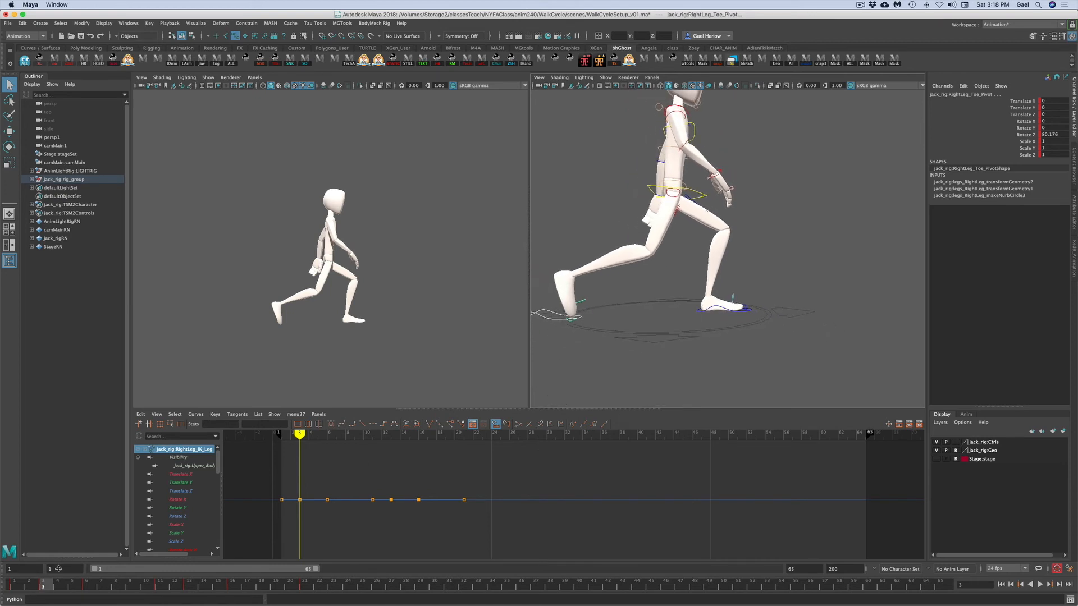
{"action": "right_click", "coordinate": [46, 585]}
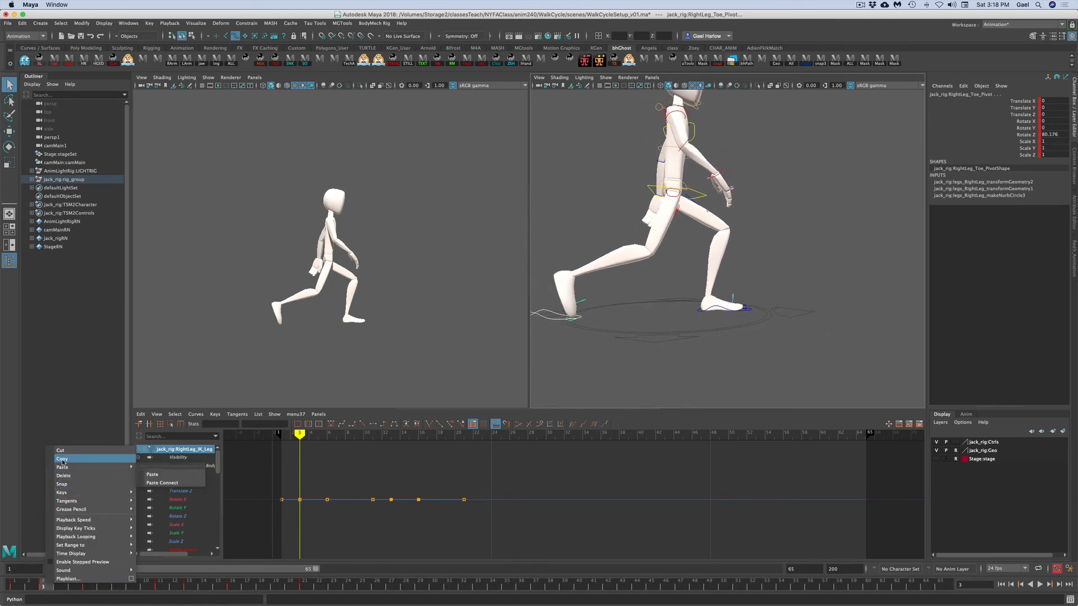
{"action": "left_click", "coordinate": [62, 459]}
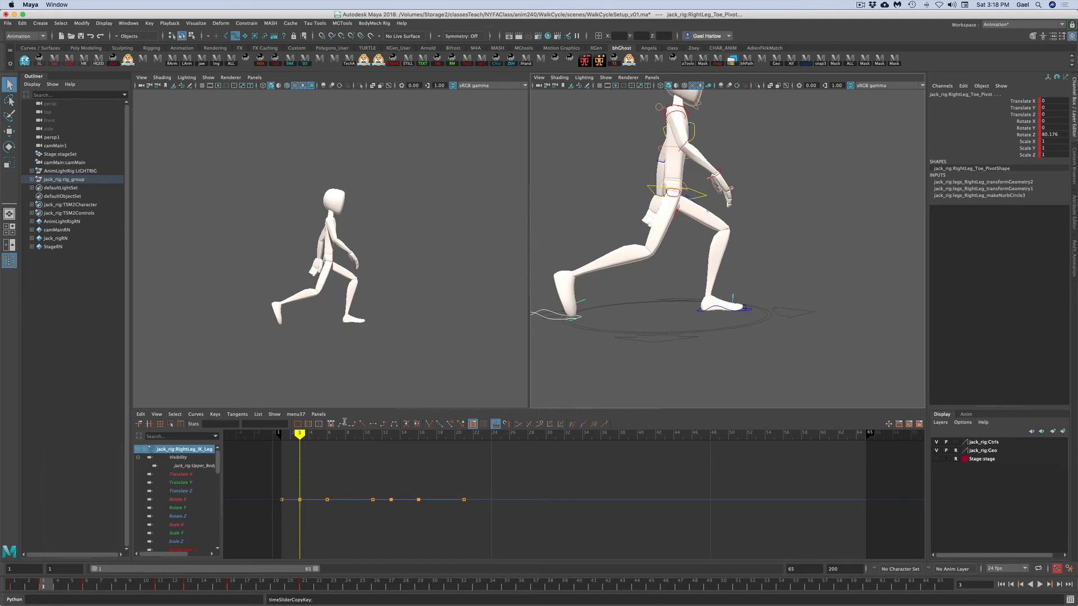
- Paste the copied toe key onto the left leg toe pivot at frame 13
{"action": "left_click", "coordinate": [189, 587]}
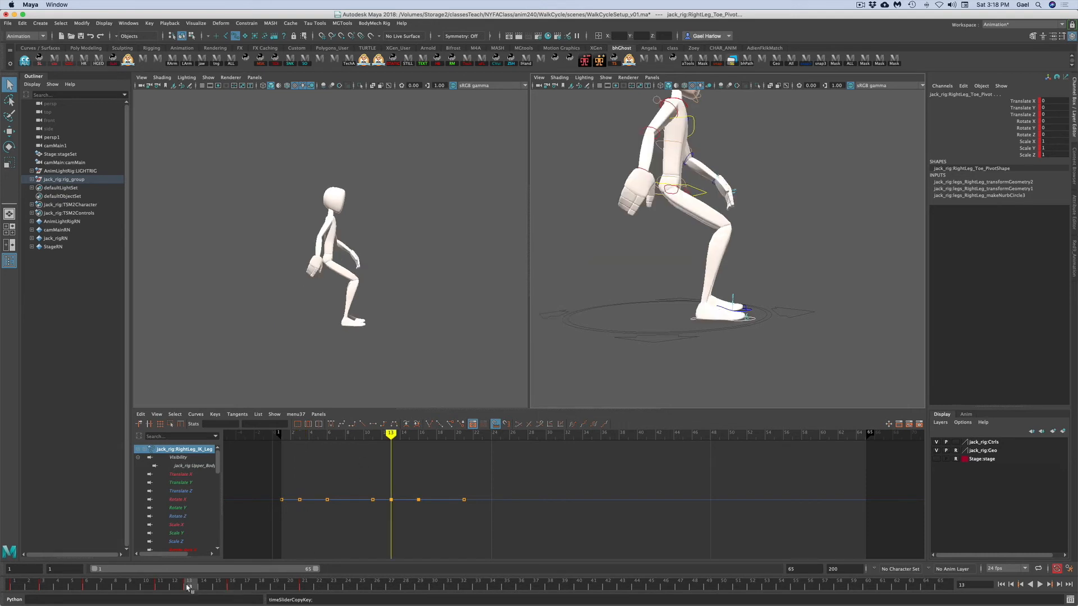
{"action": "left_click_drag", "start_coordinate": [791, 316], "coordinate": [747, 323], "text": "alt"}
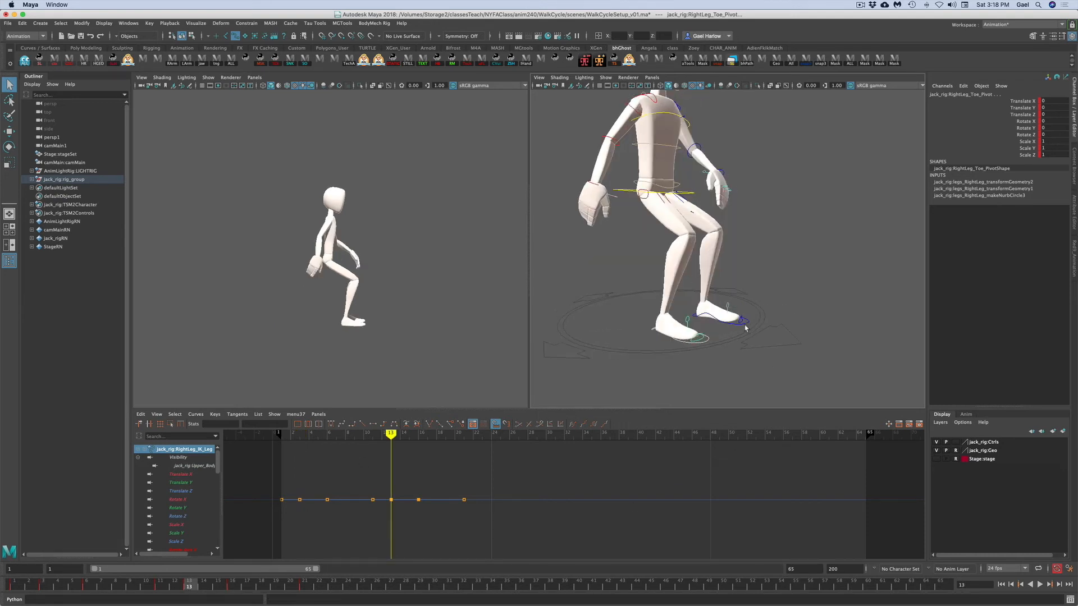
{"action": "left_click", "coordinate": [745, 326]}
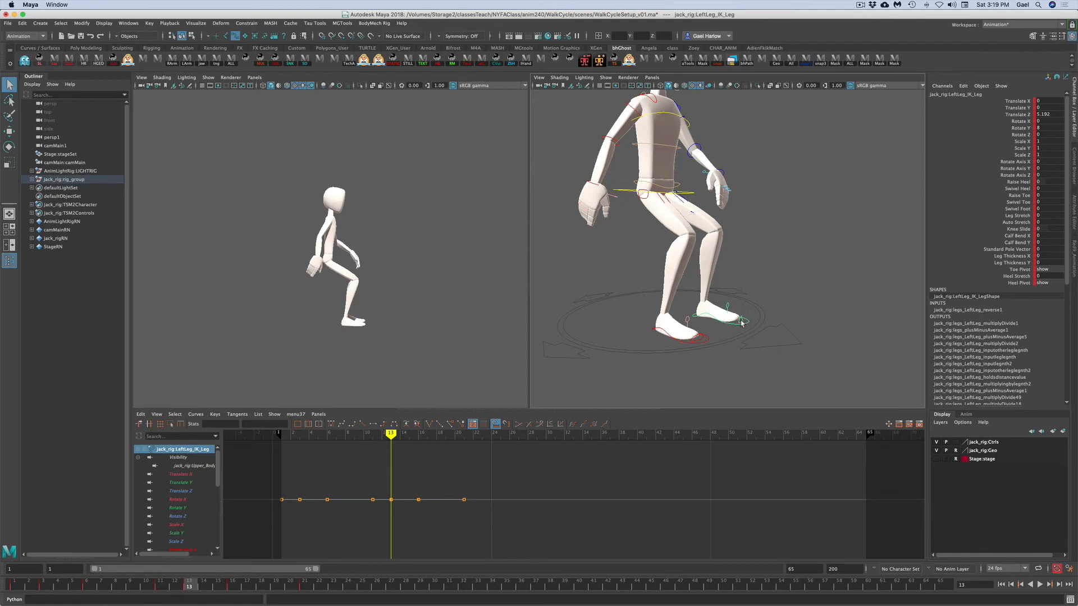
{"action": "left_click", "coordinate": [742, 323]}
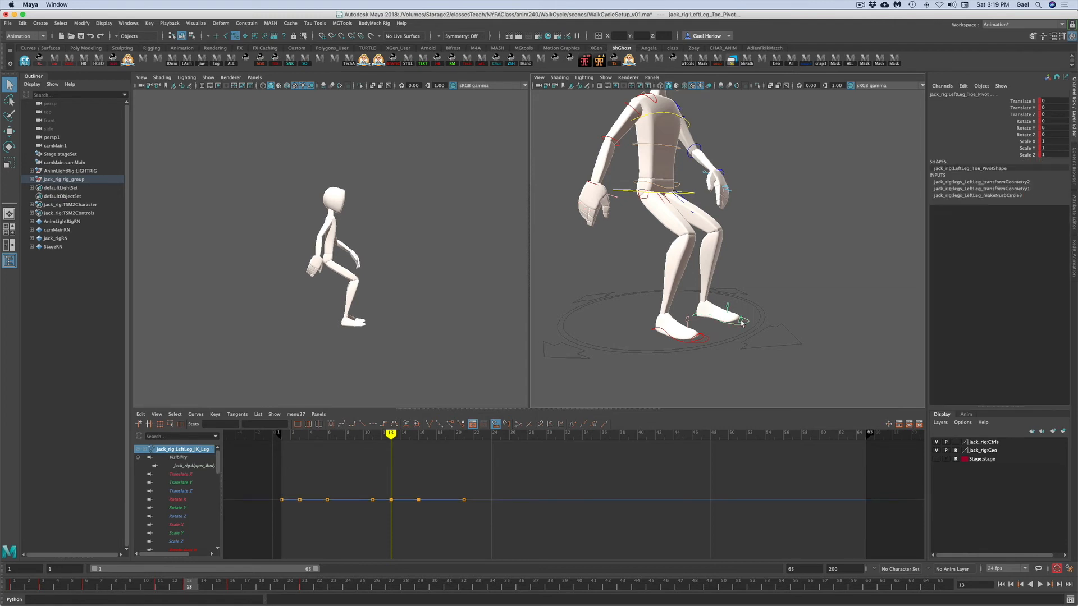
{"action": "right_click", "coordinate": [193, 591]}
{"action": "mouse_move", "coordinate": [209, 469]}
{"action": "left_click", "coordinate": [296, 476]}
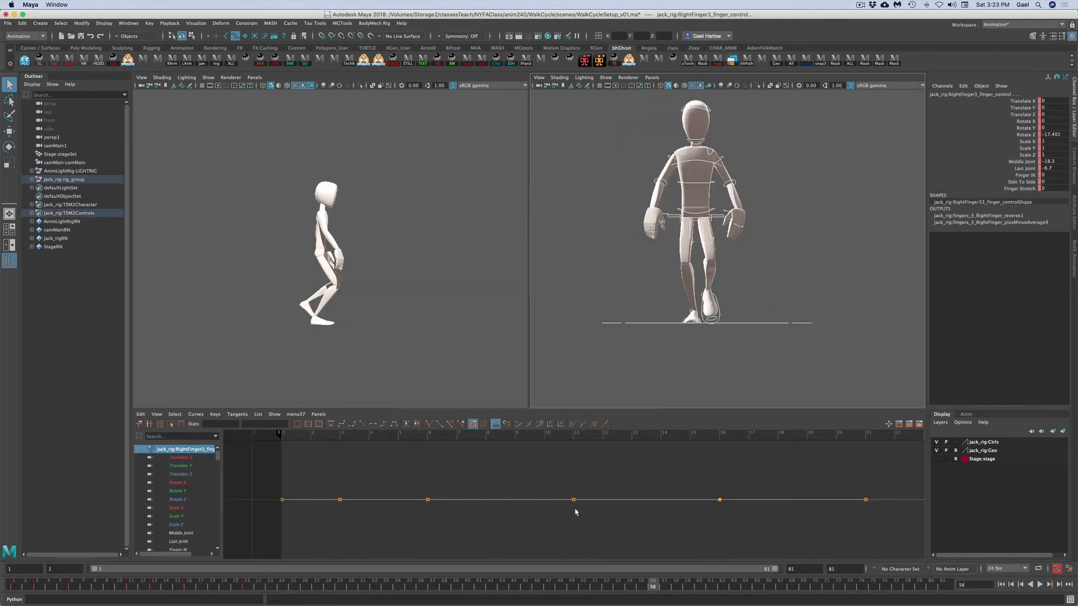
- Set a key on the right finger control at frame 13 and scrub the timeline to review
{"action": "key", "text": "a"}
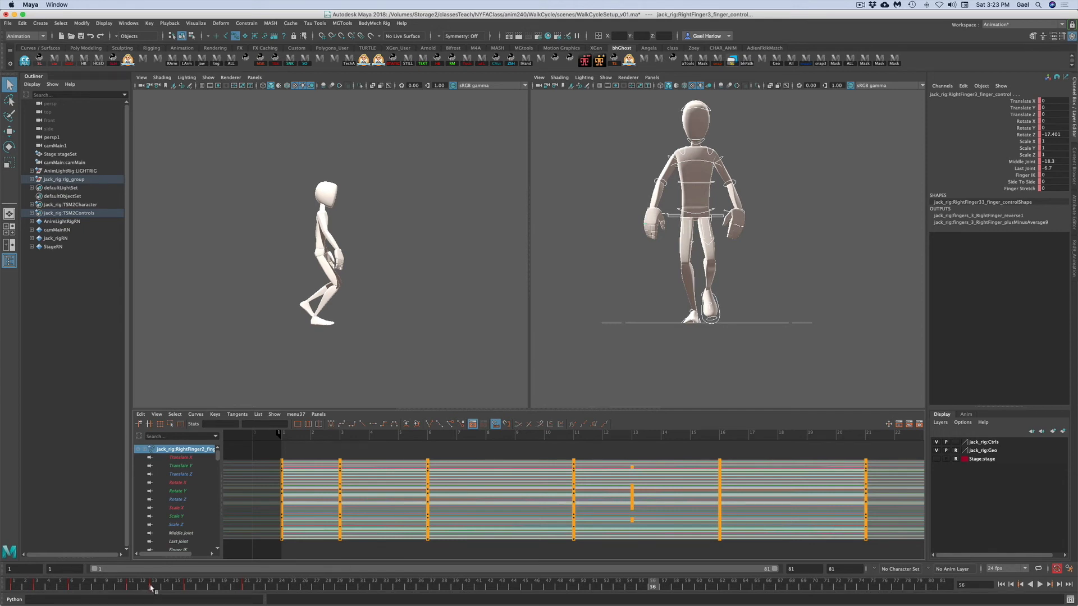
{"action": "left_click", "coordinate": [153, 587]}
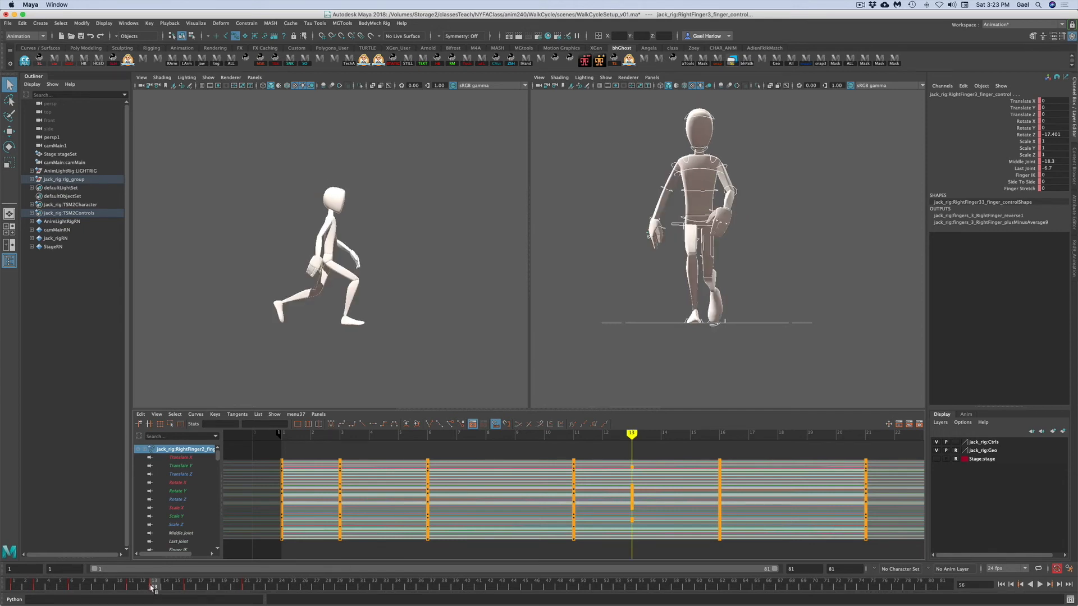
{"action": "key", "text": "s"}
{"action": "mouse_move", "coordinate": [93, 587]}
{"action": "left_mouse_down"}
{"action": "mouse_move", "coordinate": [130, 588]}
{"action": "mouse_move", "coordinate": [73, 588]}
{"action": "mouse_move", "coordinate": [137, 587]}
{"action": "mouse_move", "coordinate": [66, 588]}
{"action": "mouse_move", "coordinate": [109, 591]}
{"action": "left_mouse_up"}
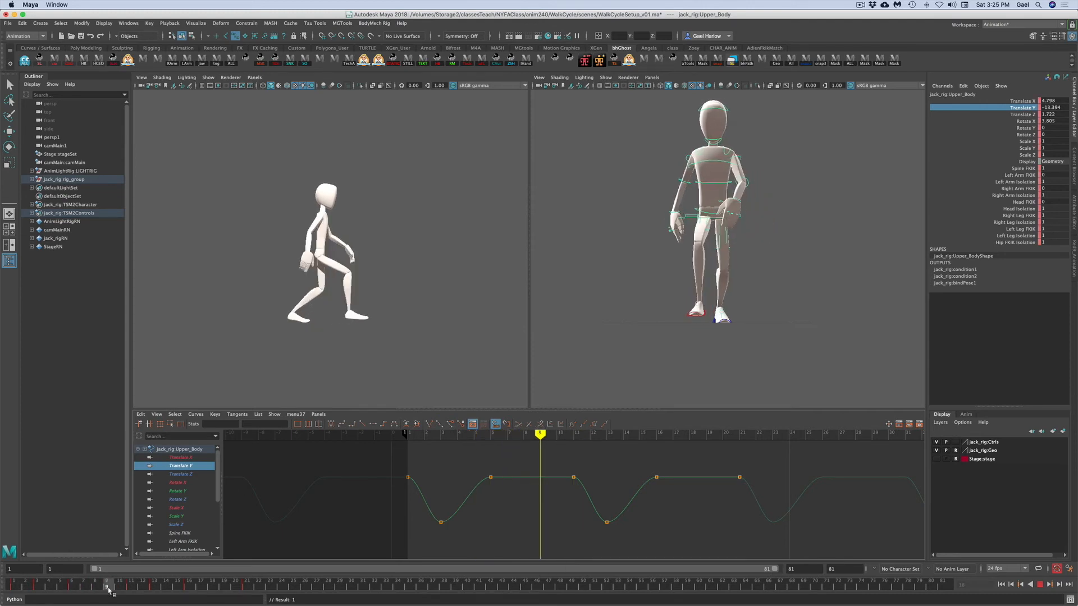
- Select the right hand's finger control and set a key on it at the current frame
{"action": "left_click_drag", "start_coordinate": [109, 590], "coordinate": [109, 590]}
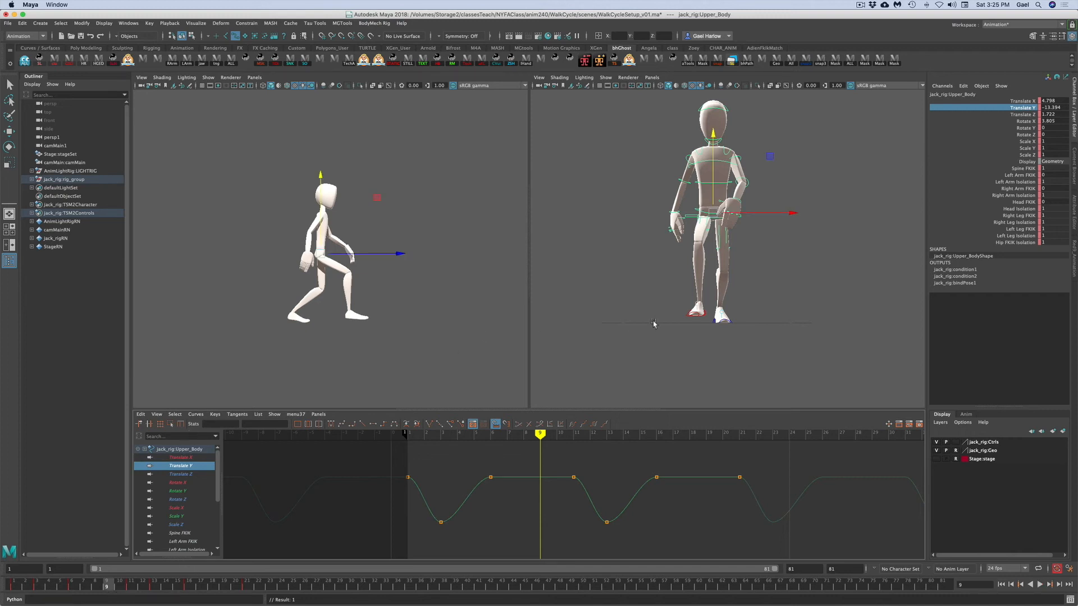
{"action": "left_click", "coordinate": [774, 330]}
{"action": "left_click_drag", "start_coordinate": [862, 330], "coordinate": [600, 135]}
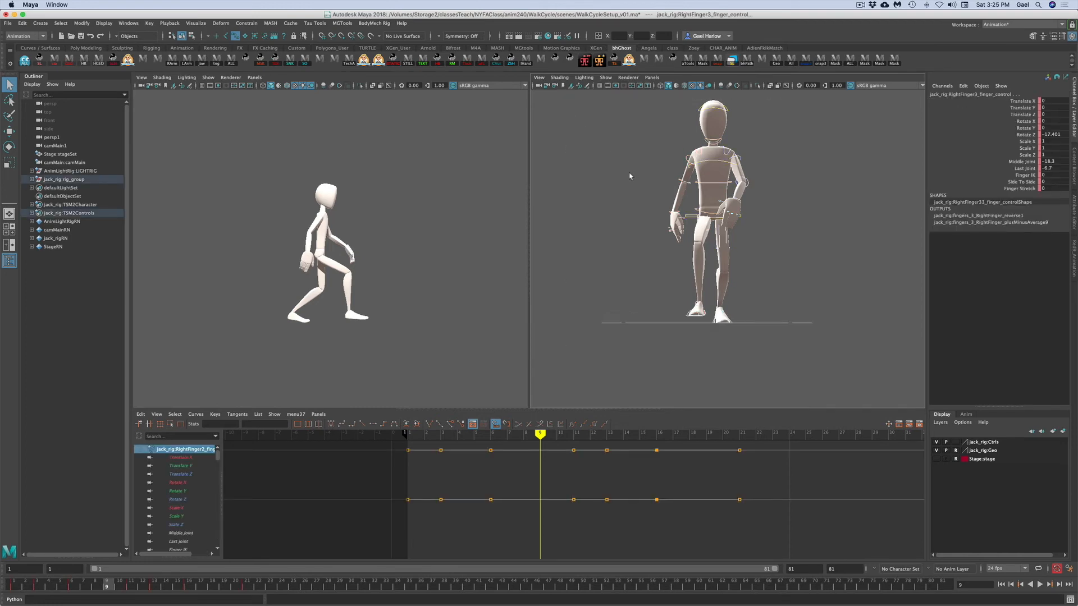
{"action": "key", "text": "s"}
{"action": "left_click", "coordinate": [718, 323]}
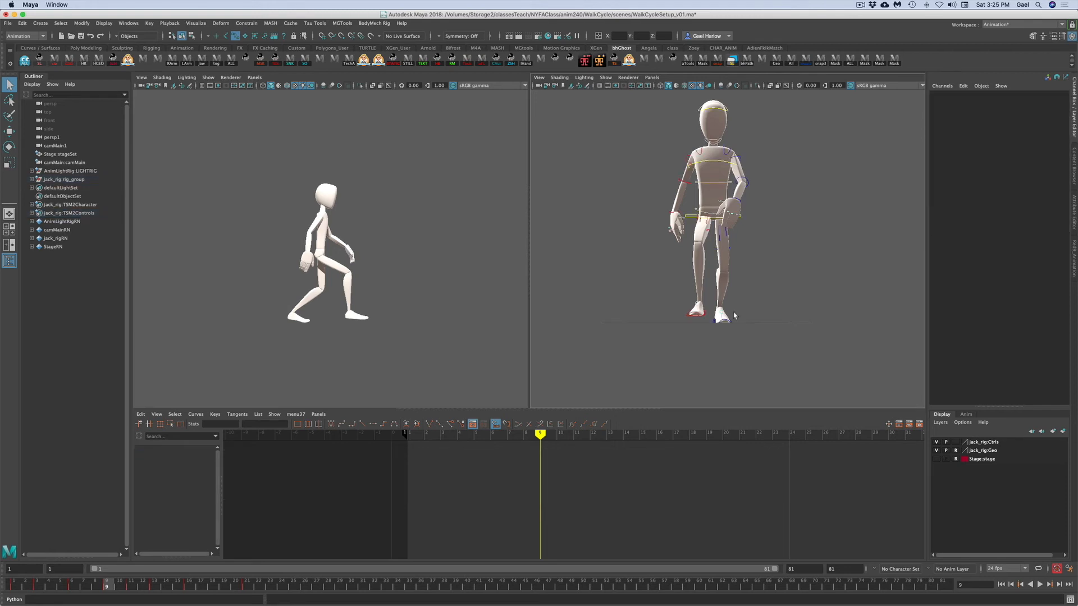
- Set the left leg IK control's Raise Heel to 0
{"action": "left_click", "coordinate": [713, 322]}
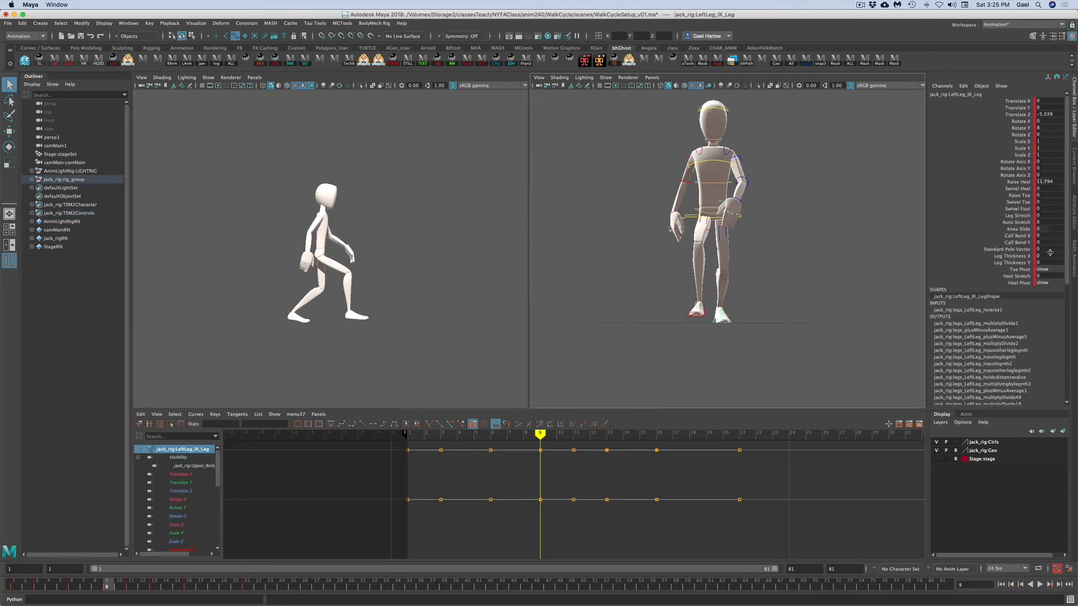
{"action": "double_click", "coordinate": [1053, 181]}
{"action": "type", "text": "0"}
{"action": "key", "text": "Return"}
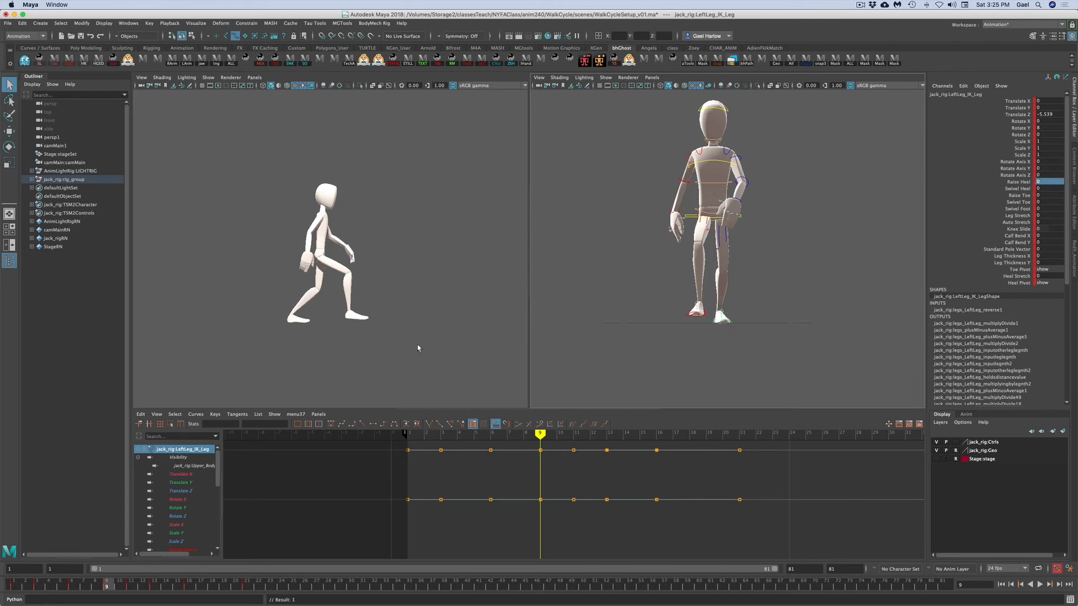
{"action": "left_click", "coordinate": [711, 356]}
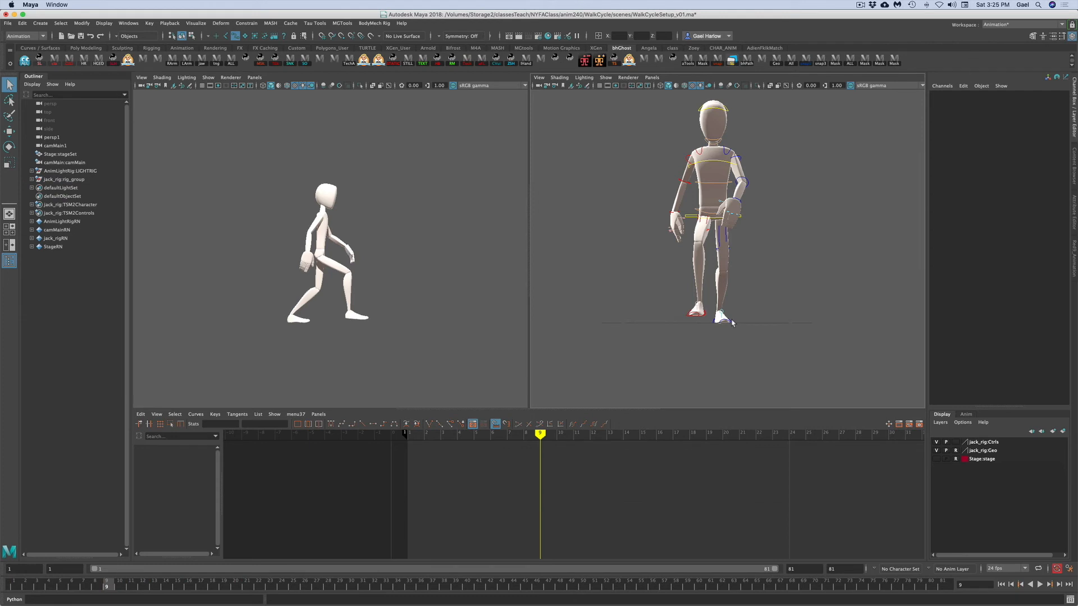
- Shift the upper body control back and up, to about Translate Z -10.9 and Translate Y -3.8
{"action": "left_click", "coordinate": [691, 219]}
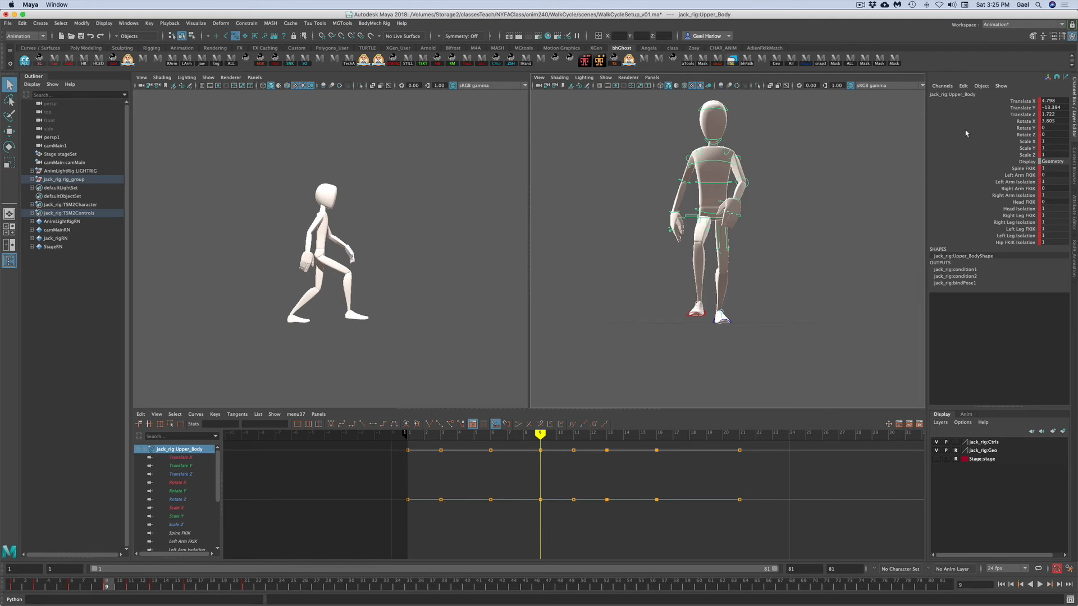
{"action": "left_click", "coordinate": [1010, 115]}
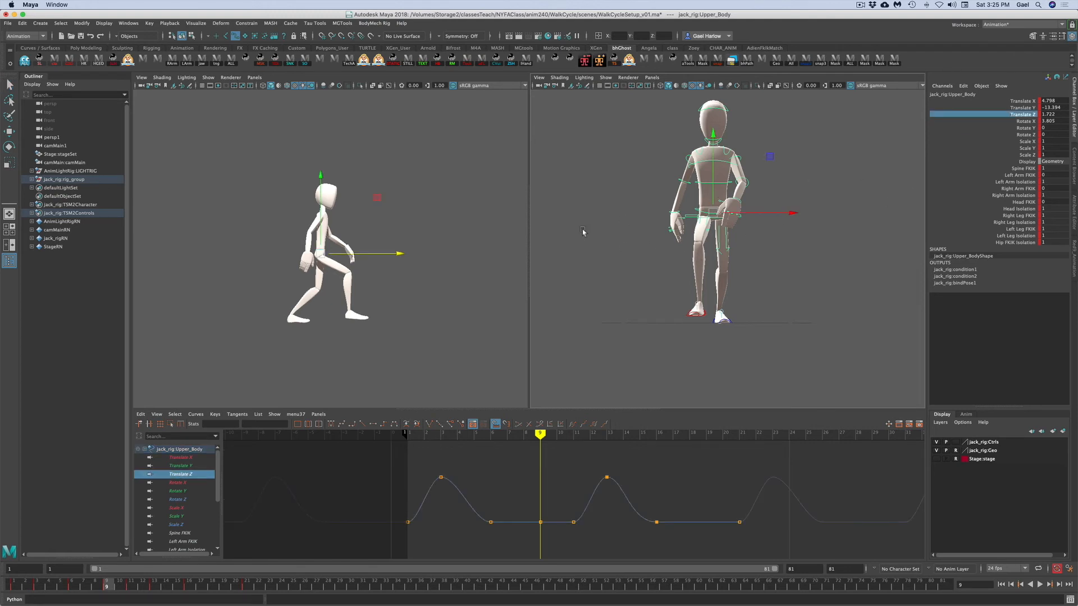
{"action": "left_click_drag", "start_coordinate": [396, 253], "coordinate": [385, 254]}
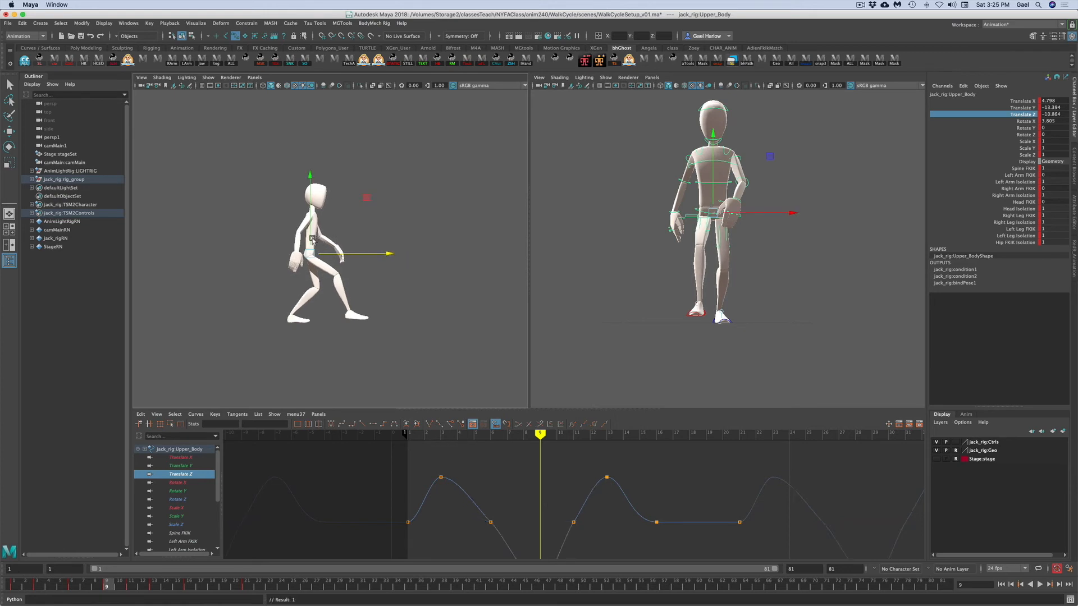
{"action": "left_click_drag", "start_coordinate": [310, 240], "coordinate": [312, 232]}
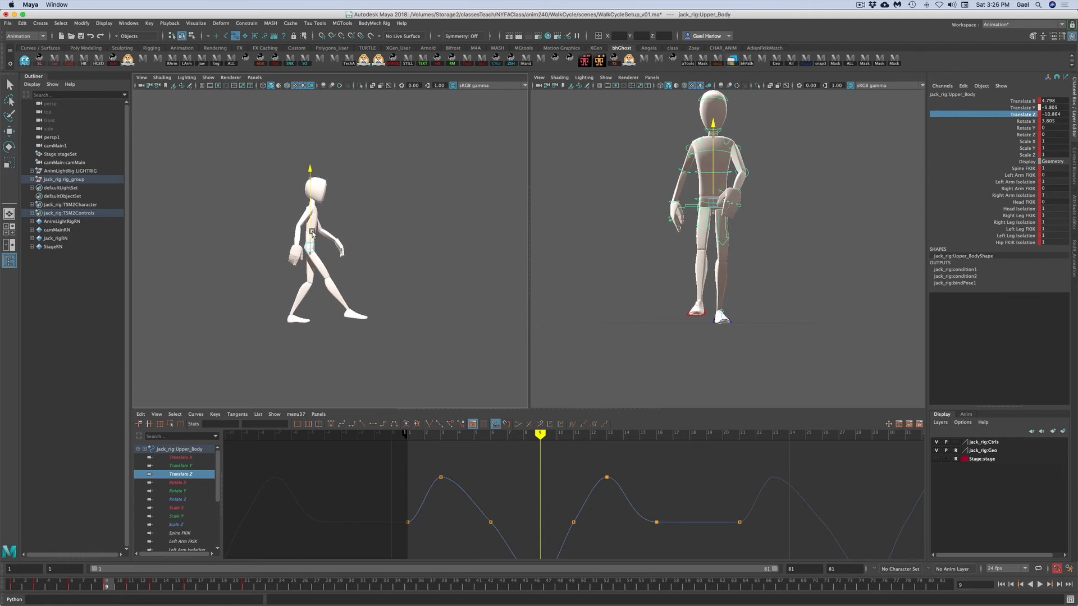
{"action": "left_click_drag", "start_coordinate": [313, 233], "coordinate": [314, 232]}
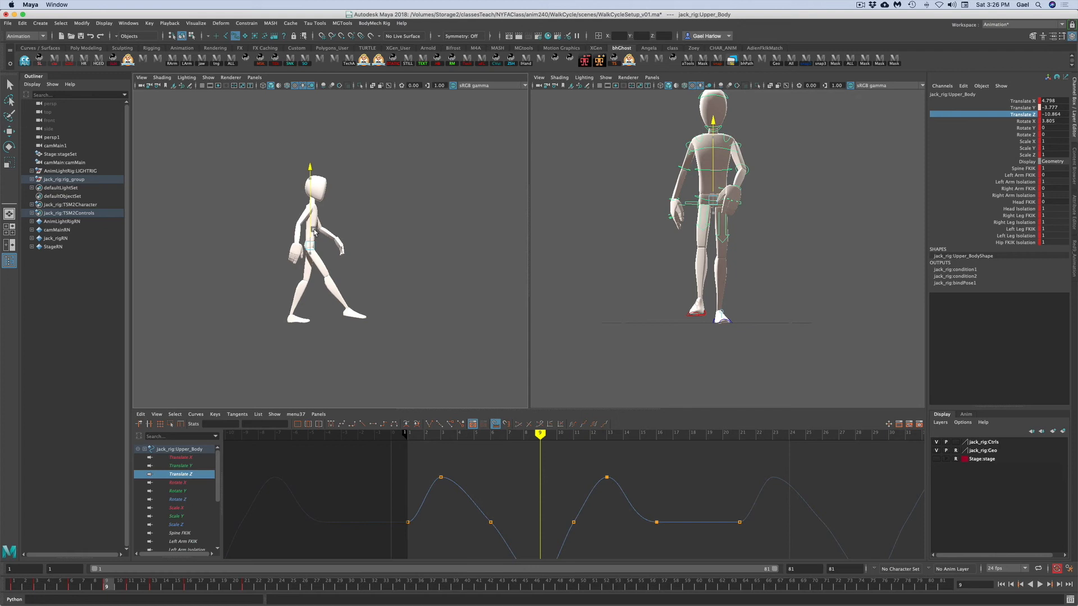
{"action": "left_click", "coordinate": [380, 318]}
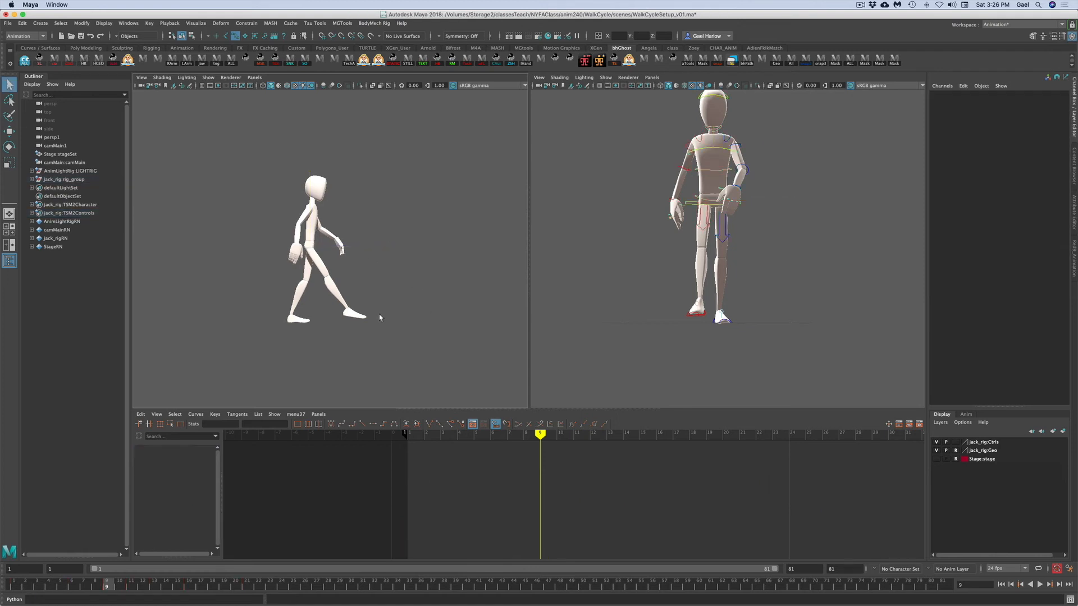
- Move the right leg IK control back along Z to about 2.45
{"action": "left_click", "coordinate": [690, 319]}
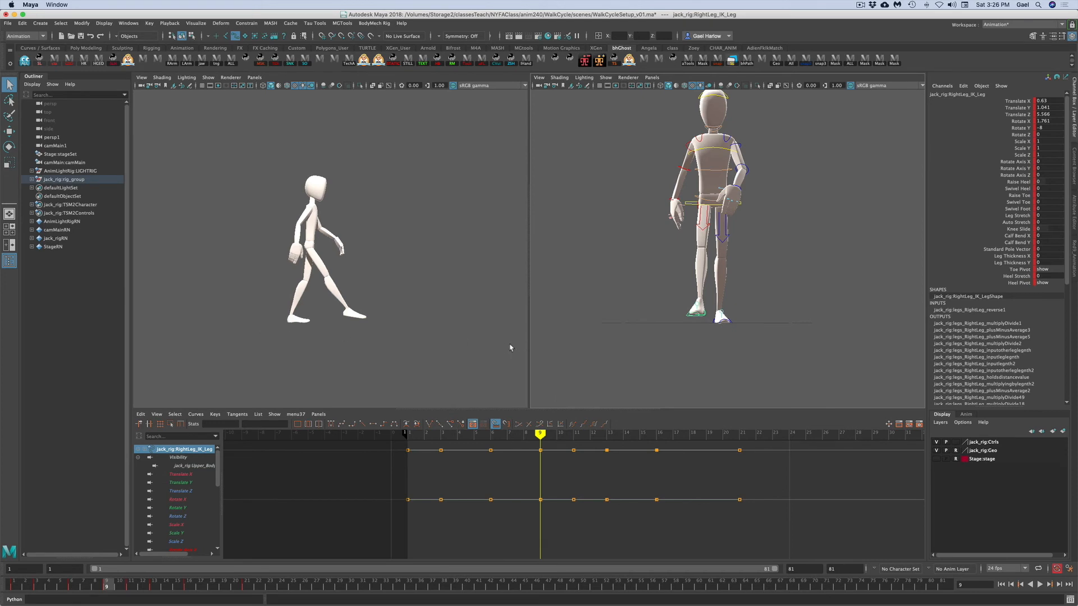
{"action": "key", "text": "w"}
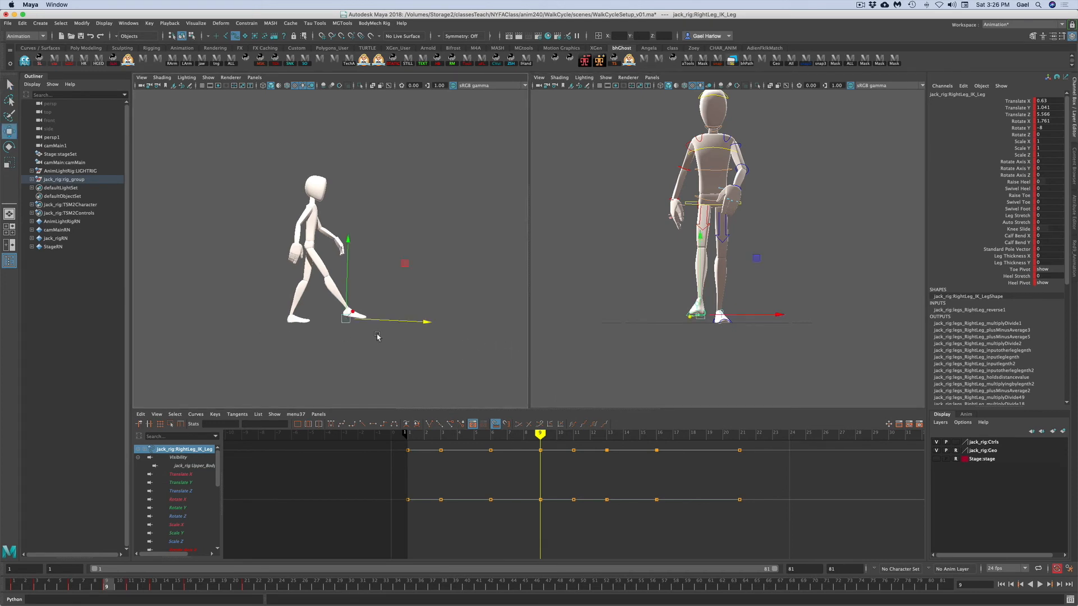
{"action": "left_click", "coordinate": [997, 115]}
{"action": "key", "text": "q"}
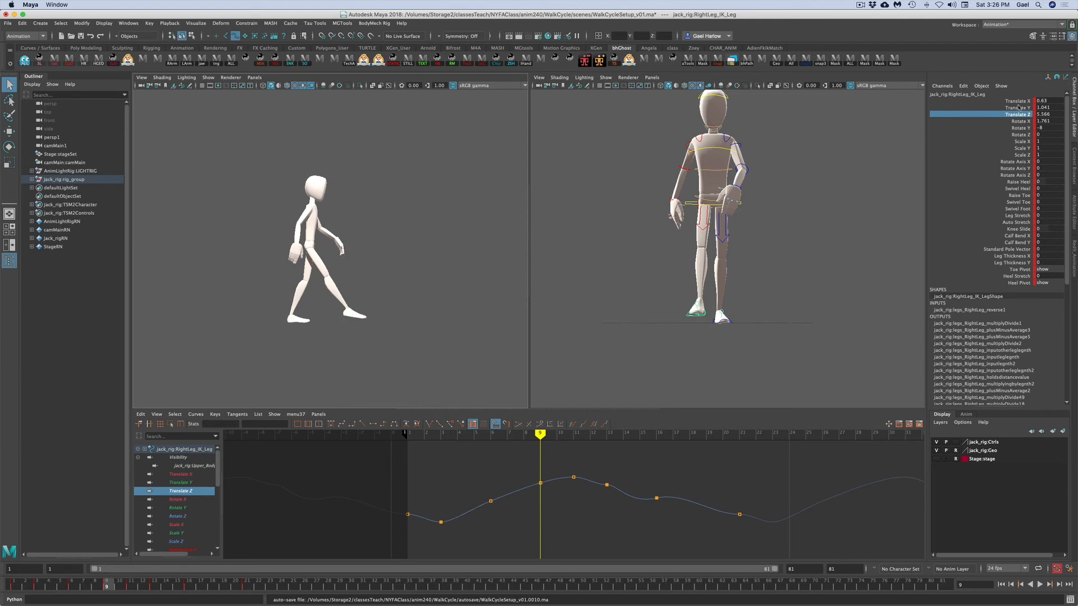
{"action": "left_click", "coordinate": [1020, 122]}
{"action": "key", "text": "e"}
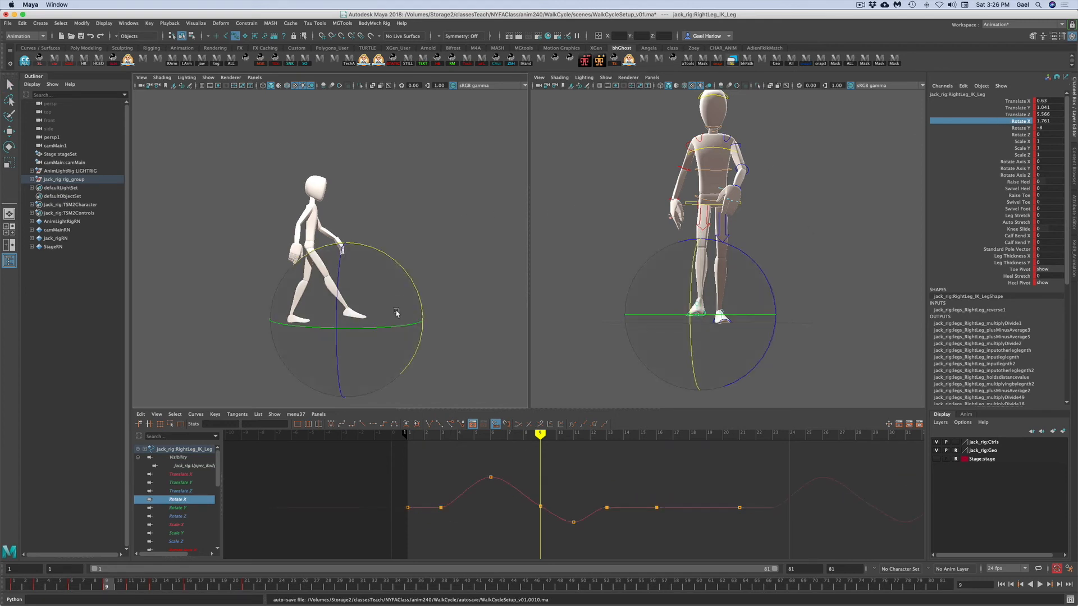
{"action": "key", "text": "w"}
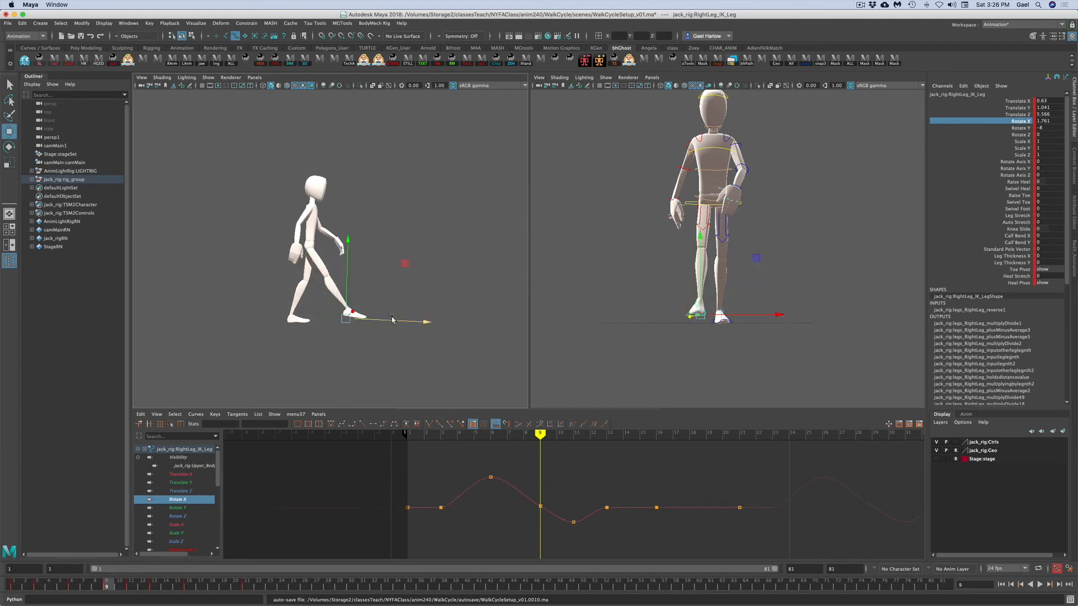
{"action": "left_click", "coordinate": [1005, 102]}
{"action": "left_click", "coordinate": [1004, 114]}
{"action": "left_click_drag", "start_coordinate": [427, 325], "coordinate": [409, 323]}
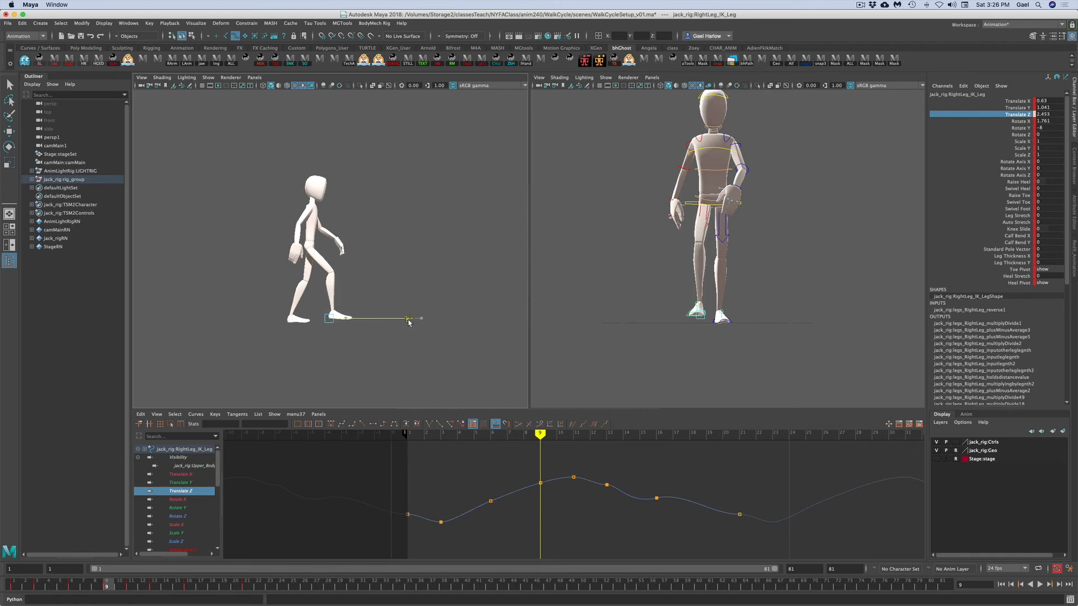
- Rotate the right leg IK control to about Rotate X 7.6
{"action": "key", "text": "e"}
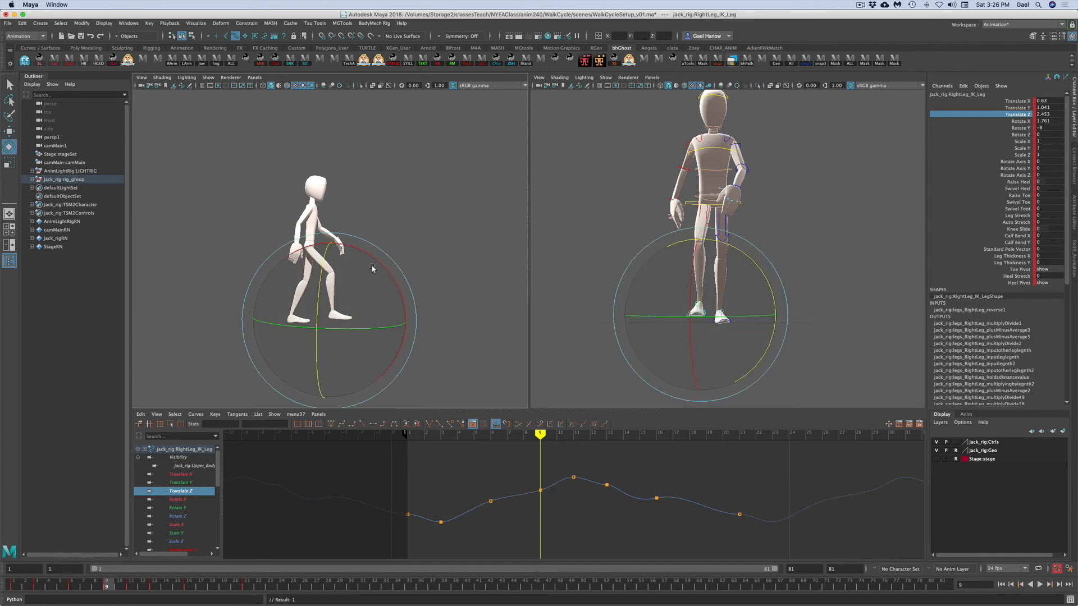
{"action": "left_click_drag", "start_coordinate": [375, 259], "coordinate": [379, 266]}
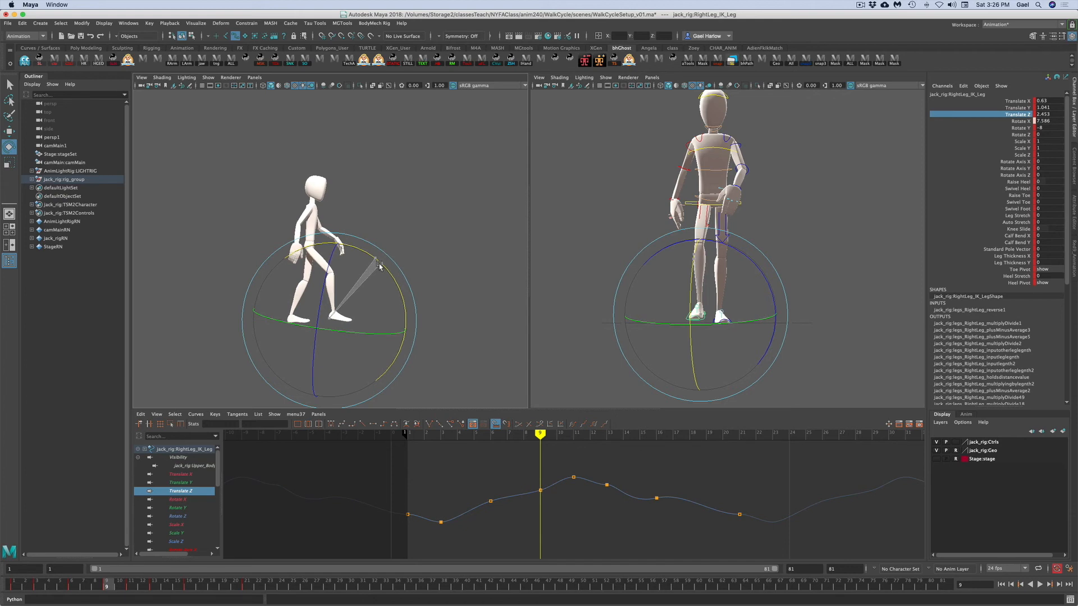
{"action": "key", "text": "w"}
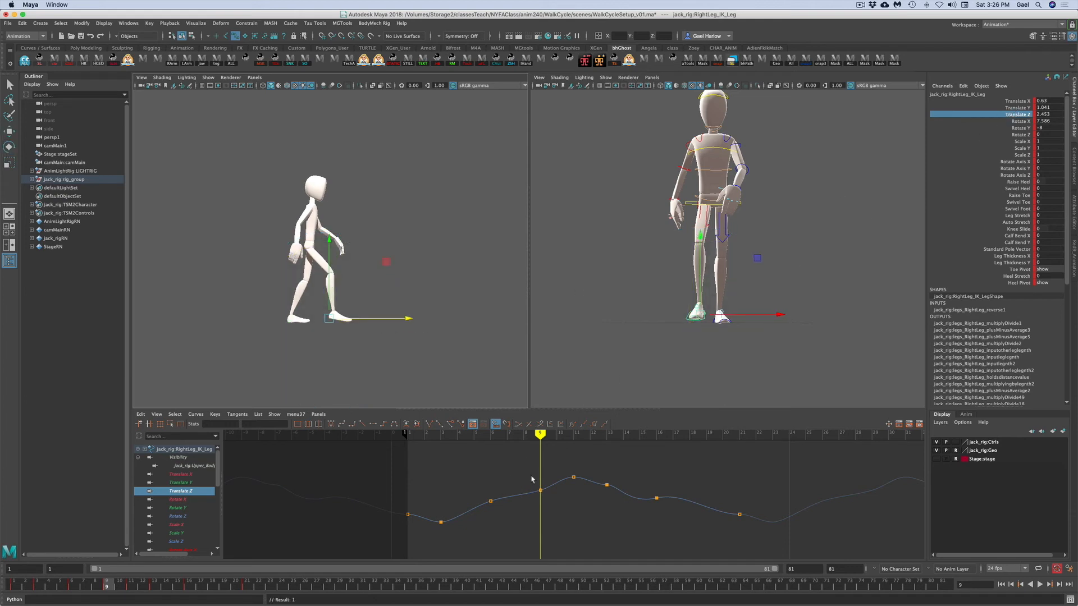
- Adjust the right foot's Translate Z key at the current frame in the Graph Editor
{"action": "key", "text": "f"}
{"action": "left_click_drag", "start_coordinate": [507, 463], "coordinate": [526, 503]}
{"action": "middle_click_drag", "start_coordinate": [521, 497], "coordinate": [521, 499]}
{"action": "key", "text": "ctrl+z"}
{"action": "left_click", "coordinate": [559, 486]}
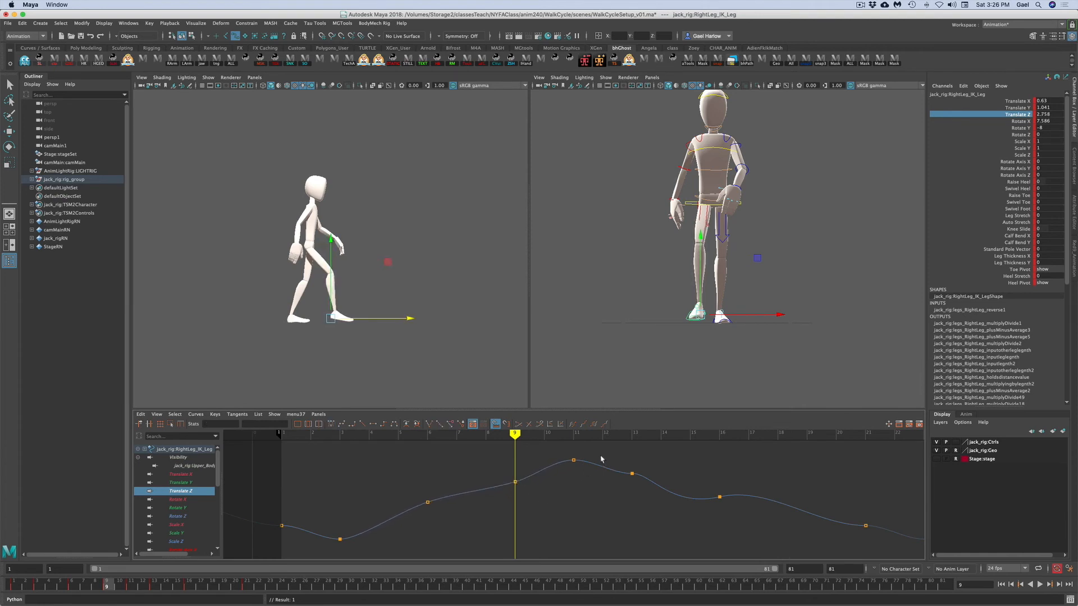
{"action": "left_click_drag", "start_coordinate": [601, 458], "coordinate": [603, 498]}
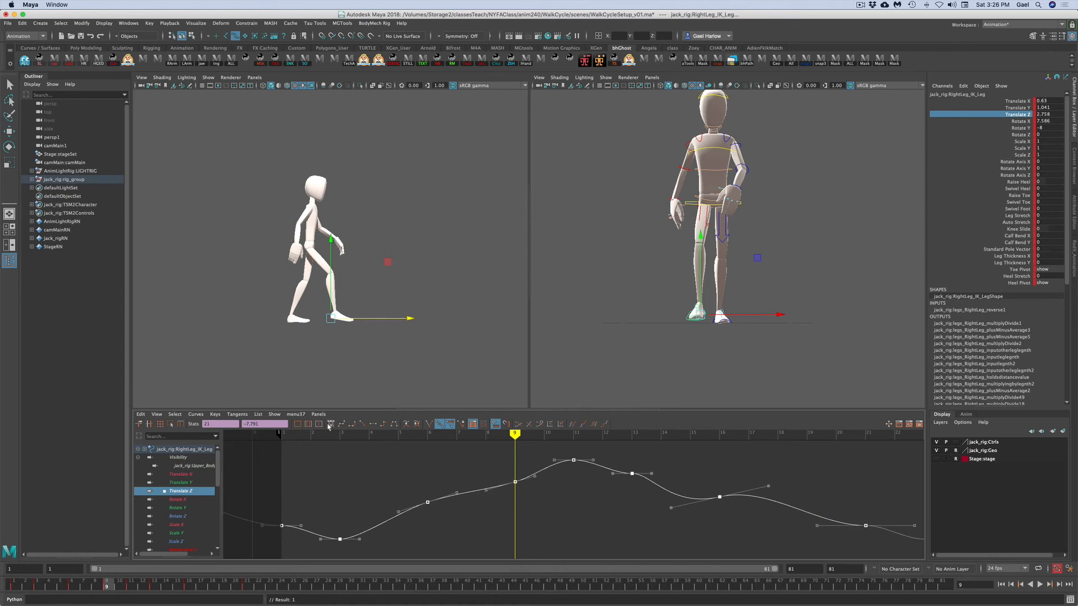
{"action": "left_click", "coordinate": [394, 527]}
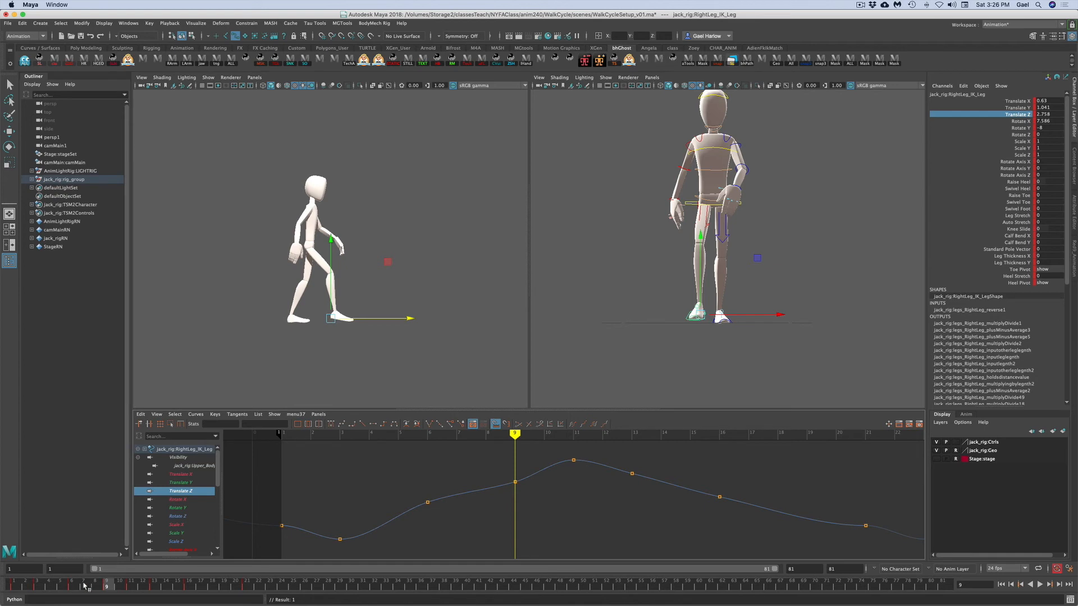
- Scrub the timeline around the current frame to review the right foot's motion
{"action": "left_click", "coordinate": [74, 588]}
{"action": "mouse_move", "coordinate": [74, 588]}
{"action": "left_mouse_down"}
{"action": "mouse_move", "coordinate": [96, 588]}
{"action": "mouse_move", "coordinate": [66, 589]}
{"action": "mouse_move", "coordinate": [89, 592]}
{"action": "left_mouse_up"}
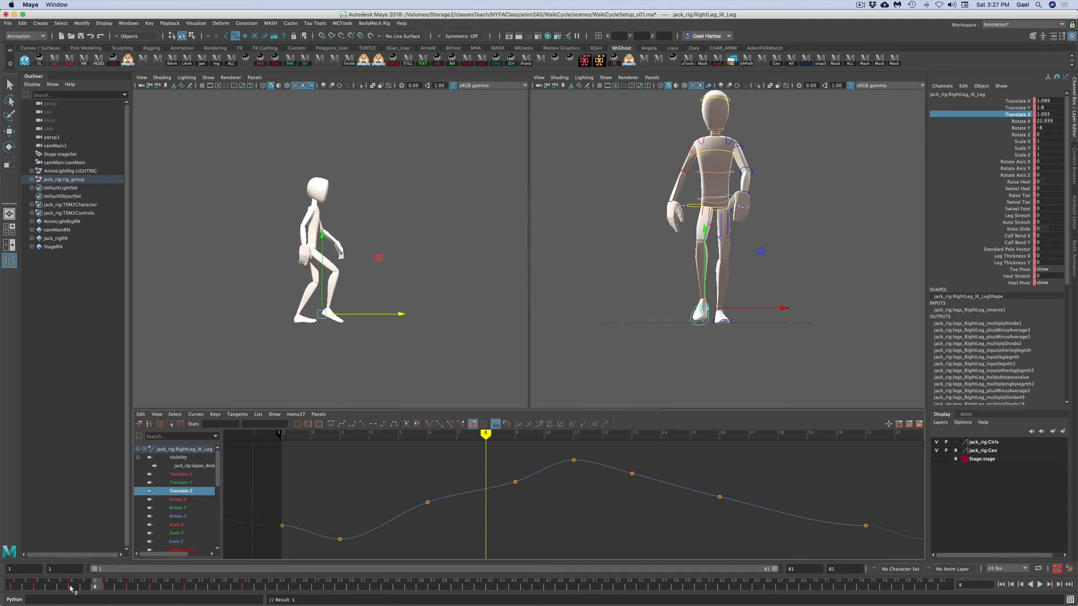
{"action": "left_click", "coordinate": [72, 588]}
{"action": "mouse_move", "coordinate": [71, 587]}
{"action": "left_mouse_down"}
{"action": "mouse_move", "coordinate": [7, 586]}
{"action": "mouse_move", "coordinate": [107, 584]}
{"action": "left_mouse_up"}
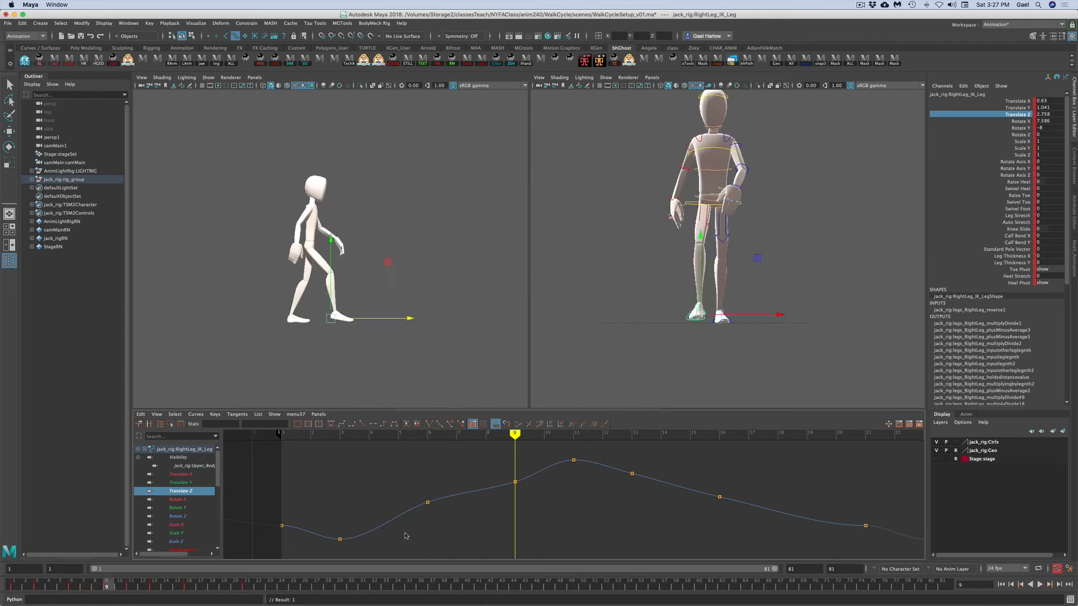
- Lower the right foot's Translate Z key at the current frame to about 1.64 and scrub to check it
{"action": "left_click_drag", "start_coordinate": [486, 474], "coordinate": [521, 496]}
{"action": "middle_click_drag", "start_coordinate": [521, 493], "coordinate": [521, 498]}
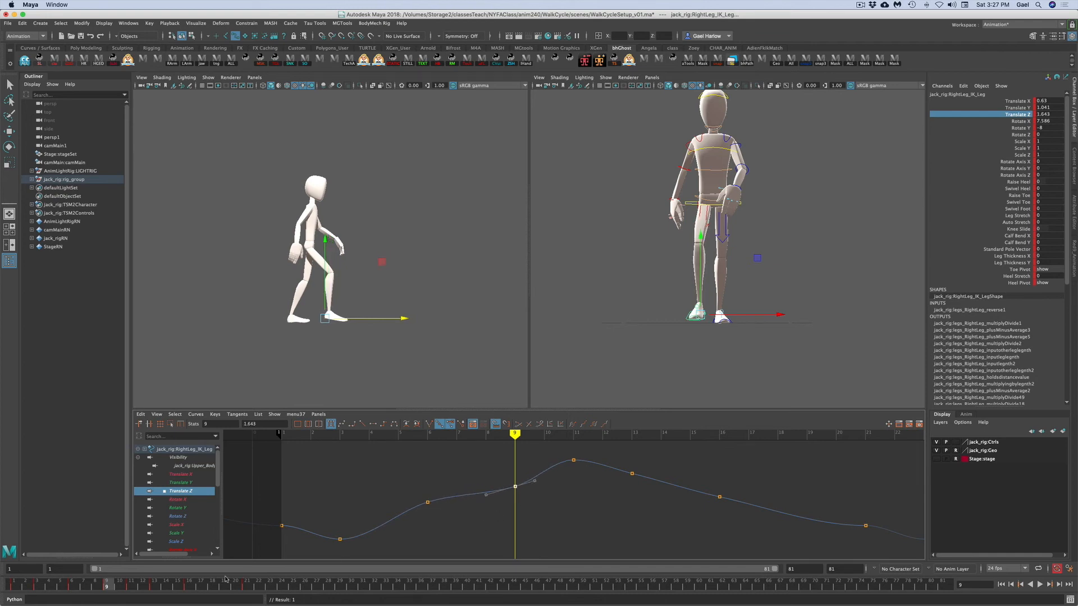
{"action": "mouse_move", "coordinate": [120, 584]}
{"action": "left_mouse_down"}
{"action": "mouse_move", "coordinate": [170, 581]}
{"action": "mouse_move", "coordinate": [109, 583]}
{"action": "left_mouse_up"}
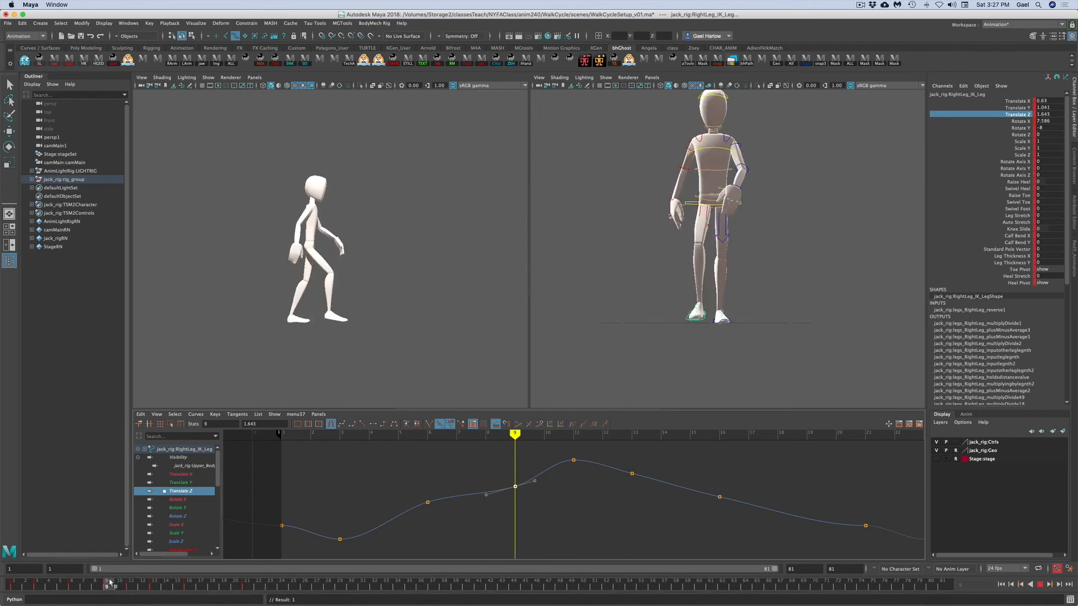
{"action": "left_click_drag", "start_coordinate": [110, 584], "coordinate": [110, 584]}
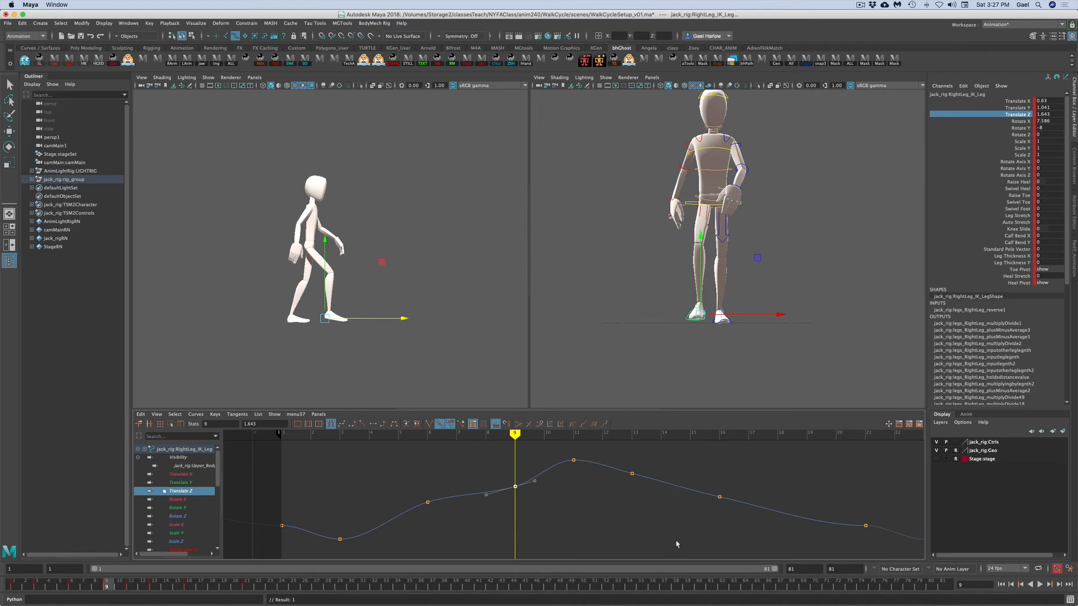
{"action": "left_click", "coordinate": [379, 367]}
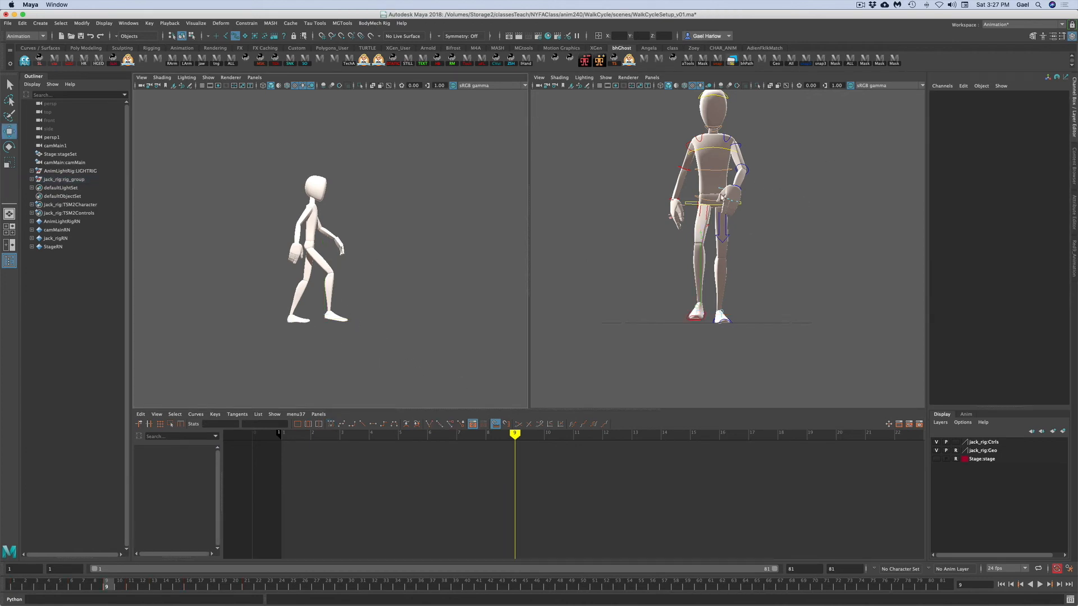
- Raise the upper body's Translate Y key at the current frame in the Graph Editor
{"action": "left_click", "coordinate": [689, 205]}
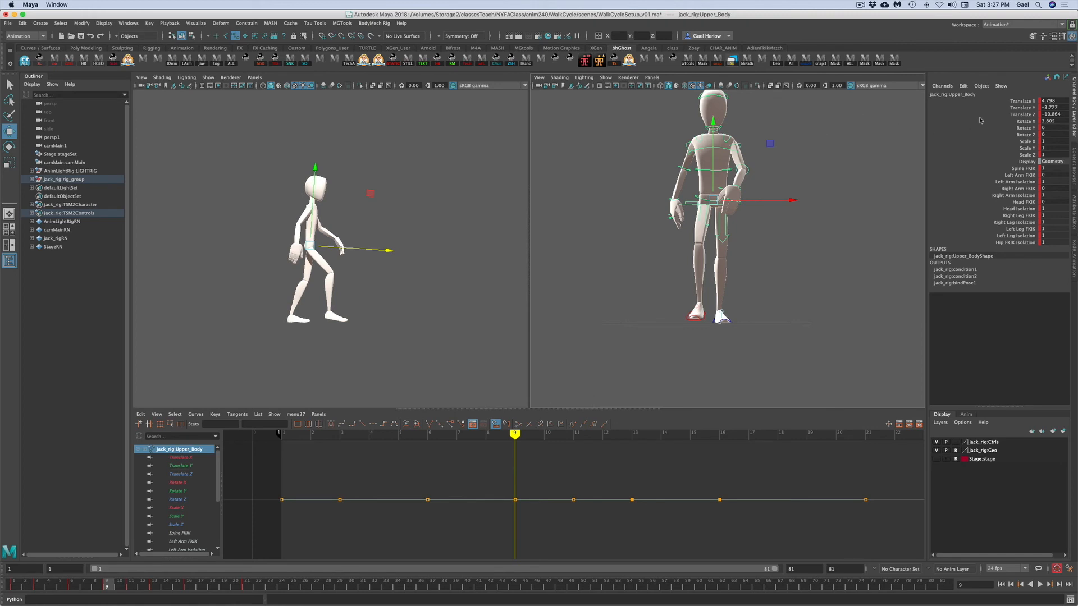
{"action": "left_click", "coordinate": [1003, 108]}
{"action": "left_click_drag", "start_coordinate": [492, 453], "coordinate": [554, 481]}
{"action": "middle_click_drag", "start_coordinate": [517, 482], "coordinate": [519, 461]}
{"action": "left_click", "coordinate": [325, 347]}
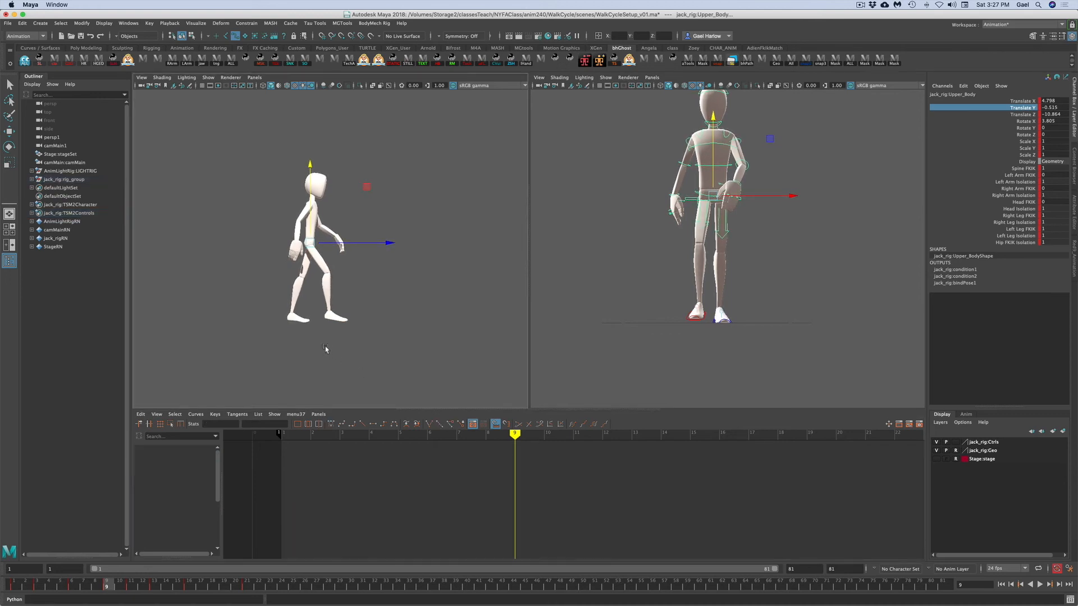
- Raise the left leg's Raise Heel key at the current frame to about 10.8 and scrub back to frame 1
{"action": "left_click", "coordinate": [715, 321]}
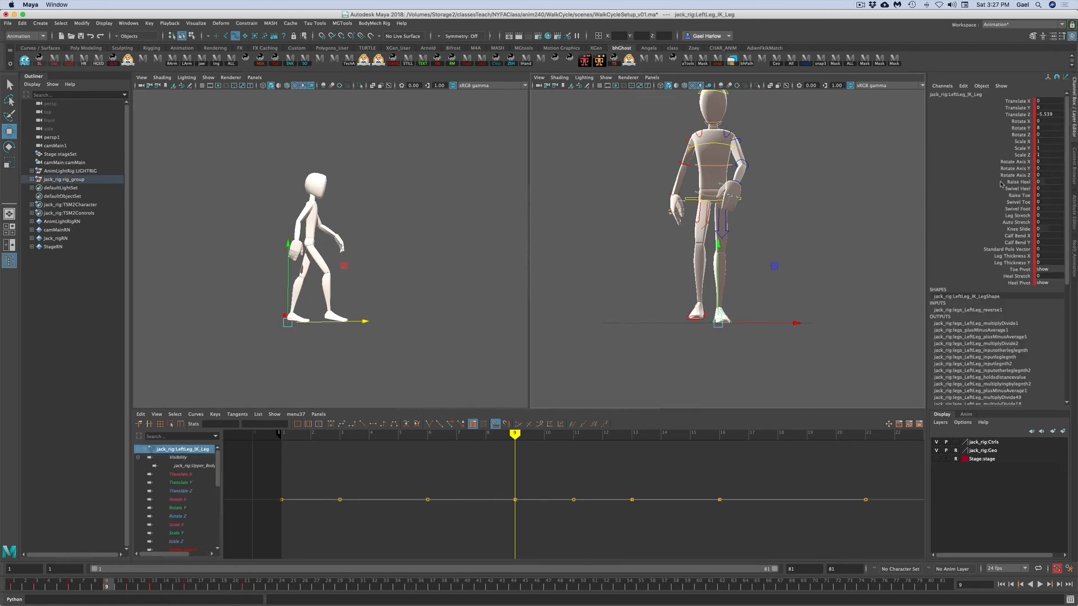
{"action": "left_click", "coordinate": [1001, 183]}
{"action": "left_click_drag", "start_coordinate": [491, 490], "coordinate": [525, 511]}
{"action": "middle_click_drag", "start_coordinate": [525, 510], "coordinate": [514, 489]}
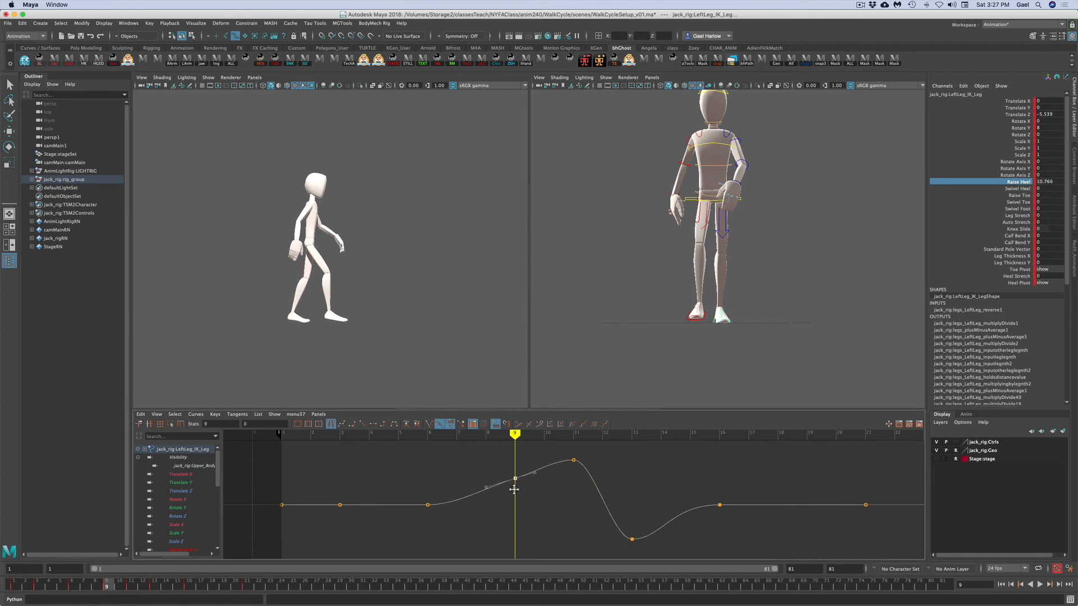
{"action": "left_click_drag", "start_coordinate": [111, 584], "coordinate": [2, 584]}
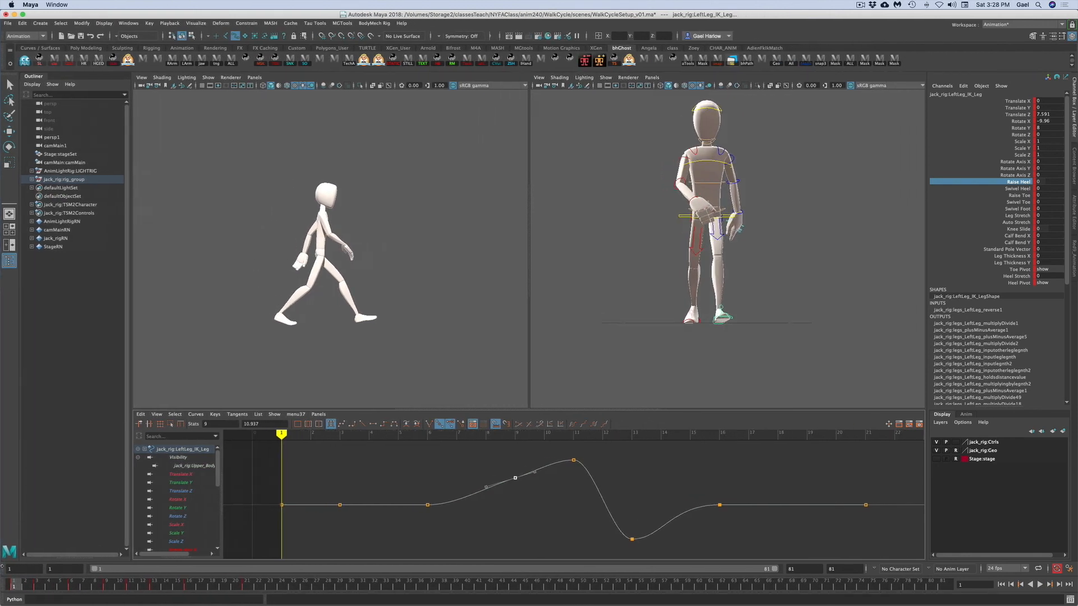
- Set the left leg's Raise Heel key at the current frame to 0
{"action": "key", "text": "alt+v"}
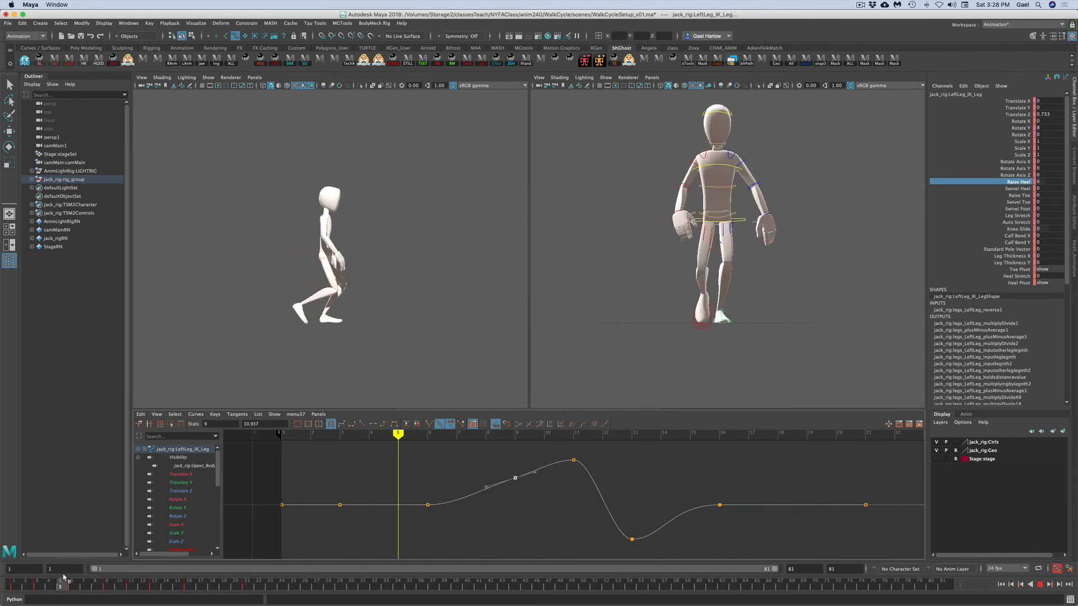
{"action": "left_click_drag", "start_coordinate": [75, 575], "coordinate": [110, 569]}
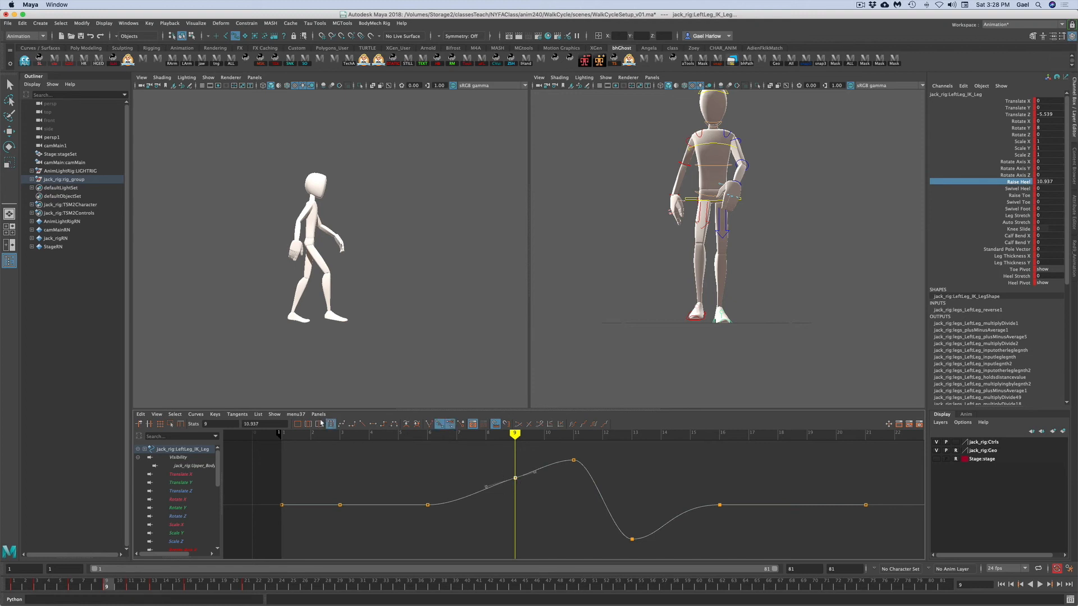
{"action": "left_click_drag", "start_coordinate": [278, 422], "coordinate": [236, 421]}
{"action": "type", "text": "-"}
{"action": "key", "text": "Return"}
{"action": "double_click", "coordinate": [1048, 181]}
{"action": "left_click", "coordinate": [700, 461]}
{"action": "left_click", "coordinate": [1019, 181]}
{"action": "double_click", "coordinate": [1054, 182]}
{"action": "type", "text": "-"}
{"action": "key", "text": "Return"}
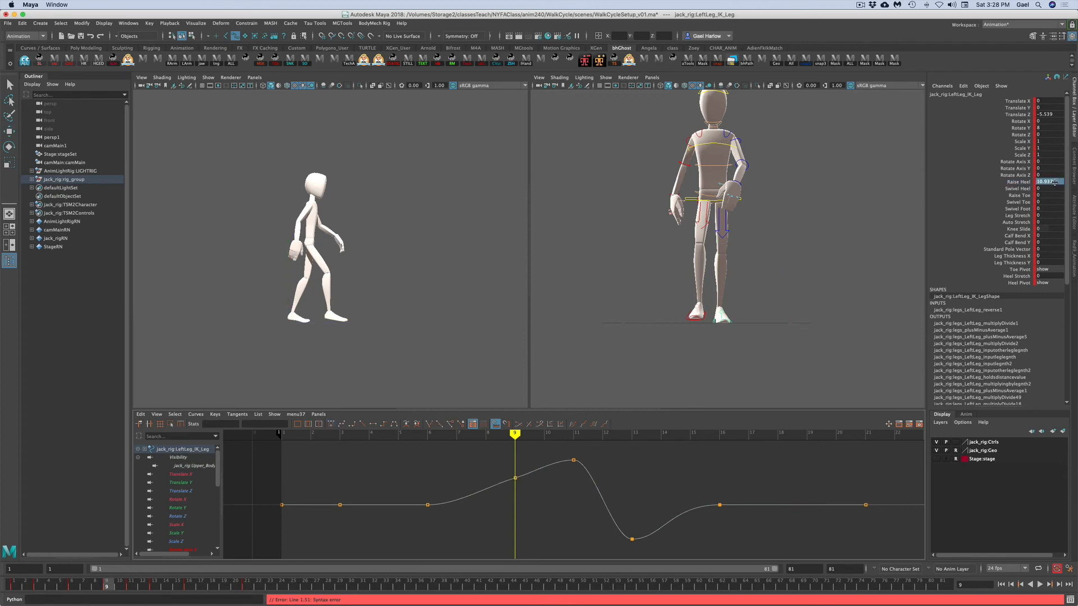
{"action": "double_click", "coordinate": [1055, 182]}
{"action": "type", "text": "0"}
{"action": "key", "text": "Return"}
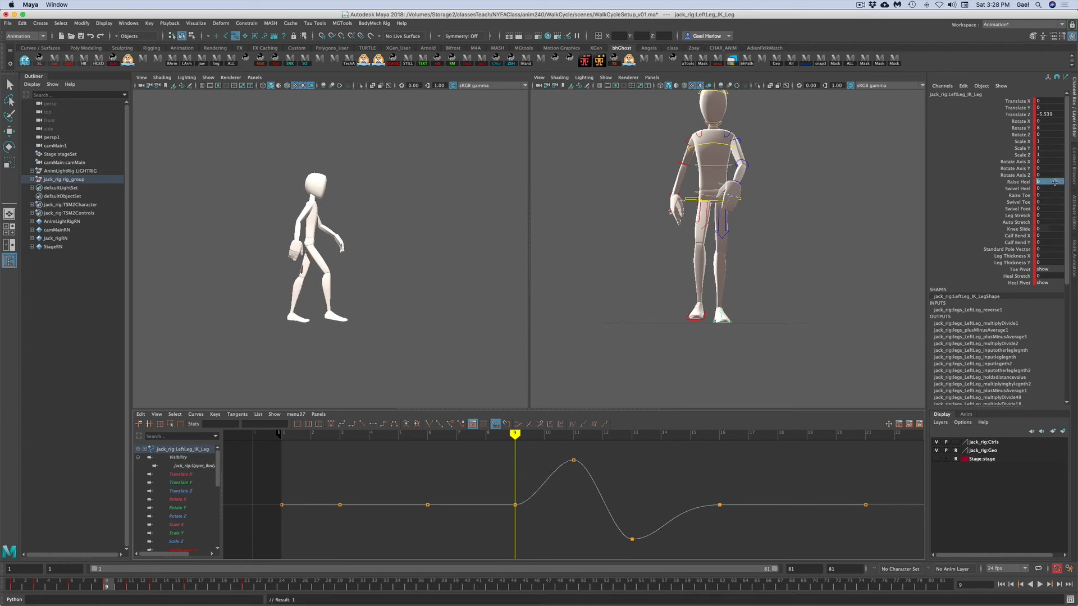
- Select the upper body, display its Translate Y curve and play back the cycle to review the bounce
{"action": "left_click", "coordinate": [707, 216]}
{"action": "left_click", "coordinate": [1021, 107]}
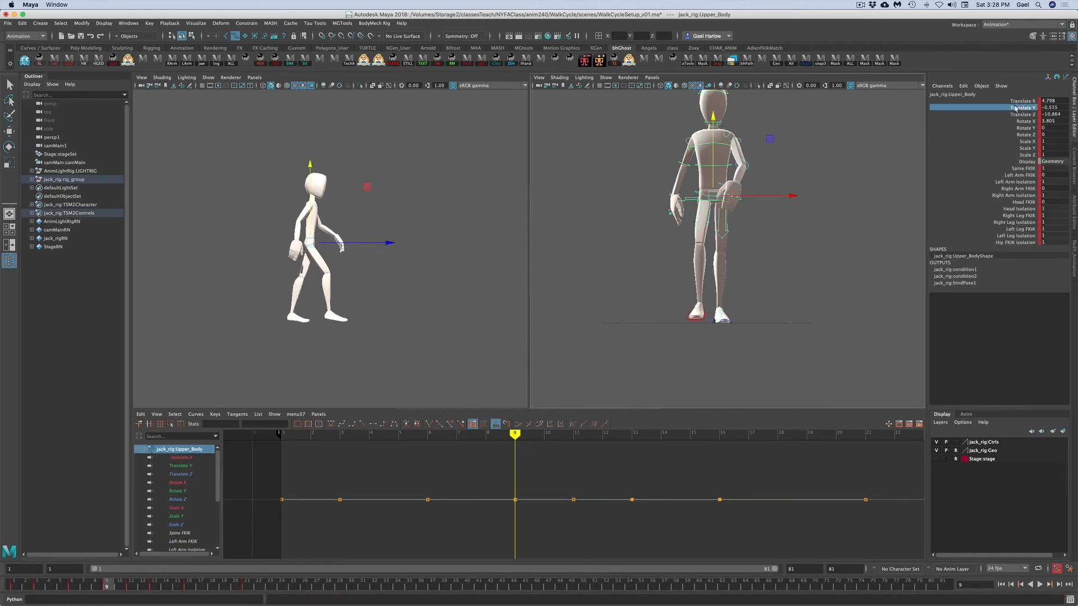
{"action": "left_click_drag", "start_coordinate": [504, 450], "coordinate": [512, 466]}
{"action": "middle_click_drag", "start_coordinate": [514, 469], "coordinate": [522, 483]}
{"action": "left_click", "coordinate": [531, 500]}
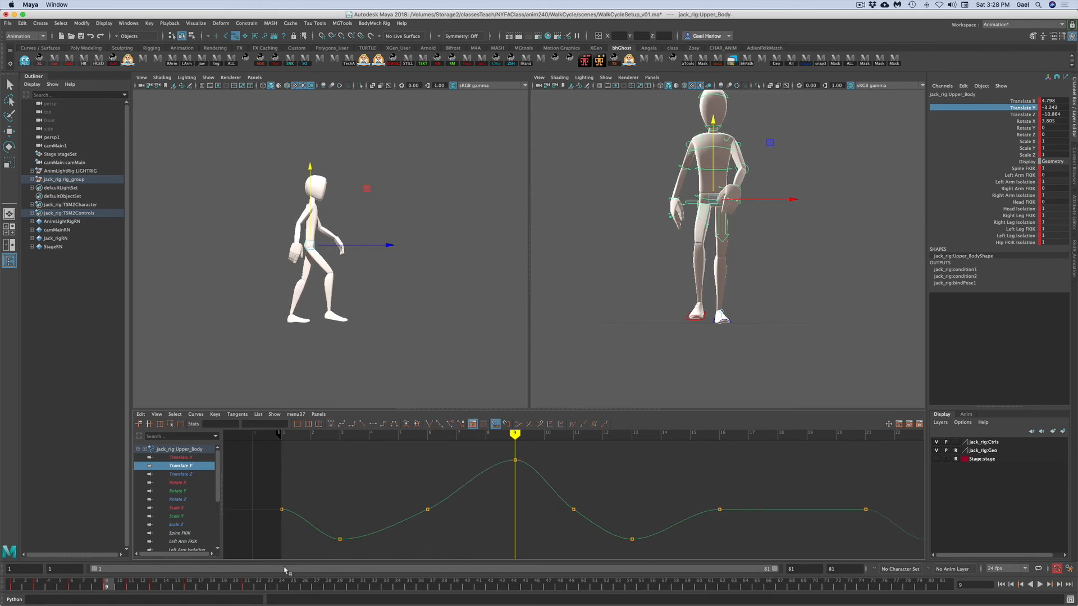
{"action": "key", "text": "alt+v"}
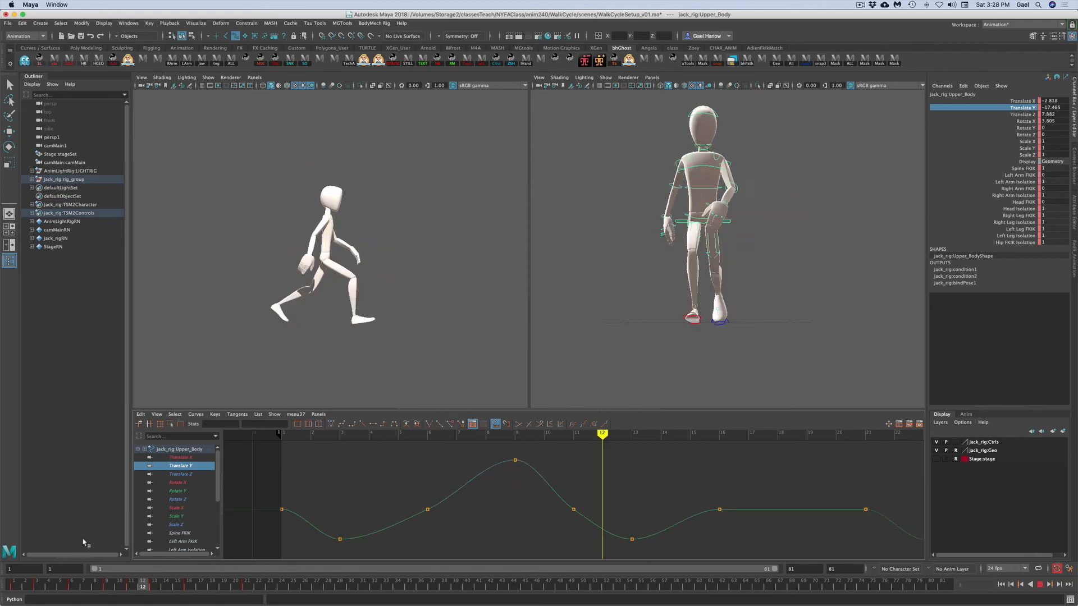
{"action": "left_click", "coordinate": [14, 585]}
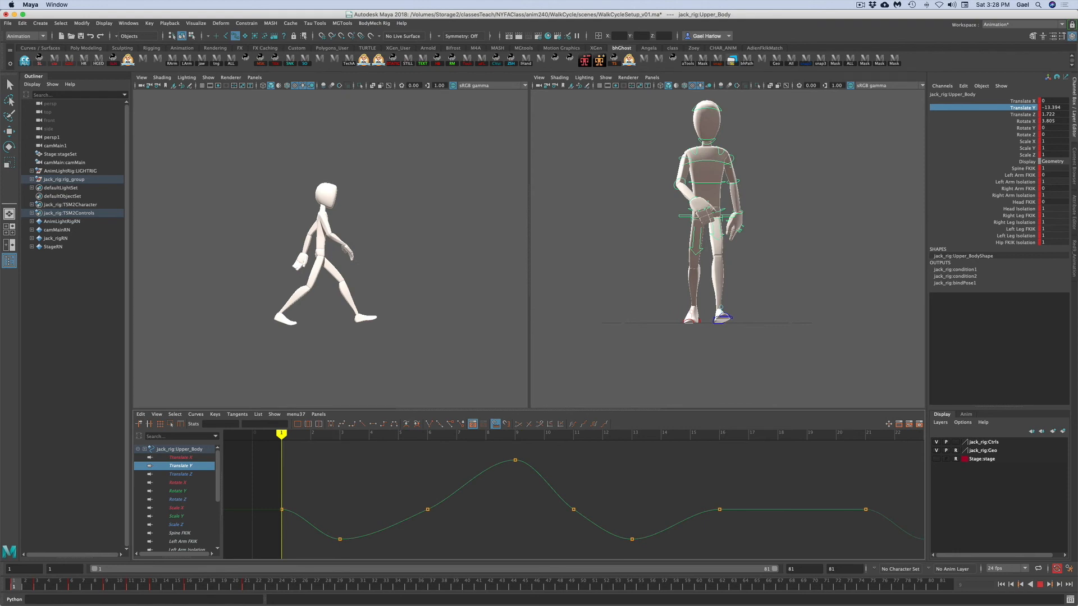
{"action": "key", "text": "alt+v"}
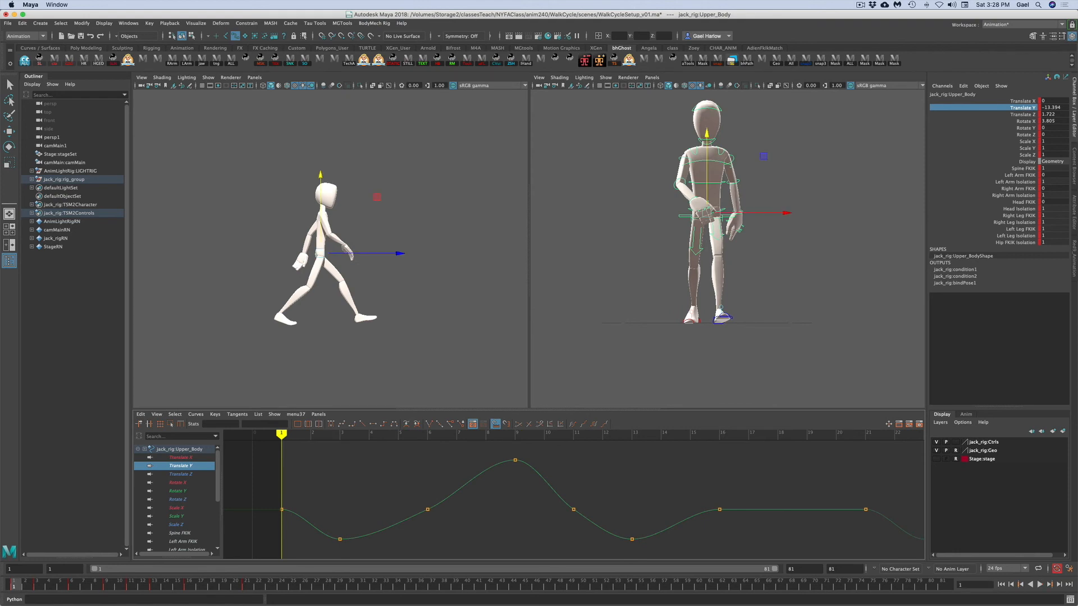
{"action": "left_click", "coordinate": [108, 586]}
- Set a key on the upper body control at the current frame
{"action": "left_click", "coordinate": [567, 380]}
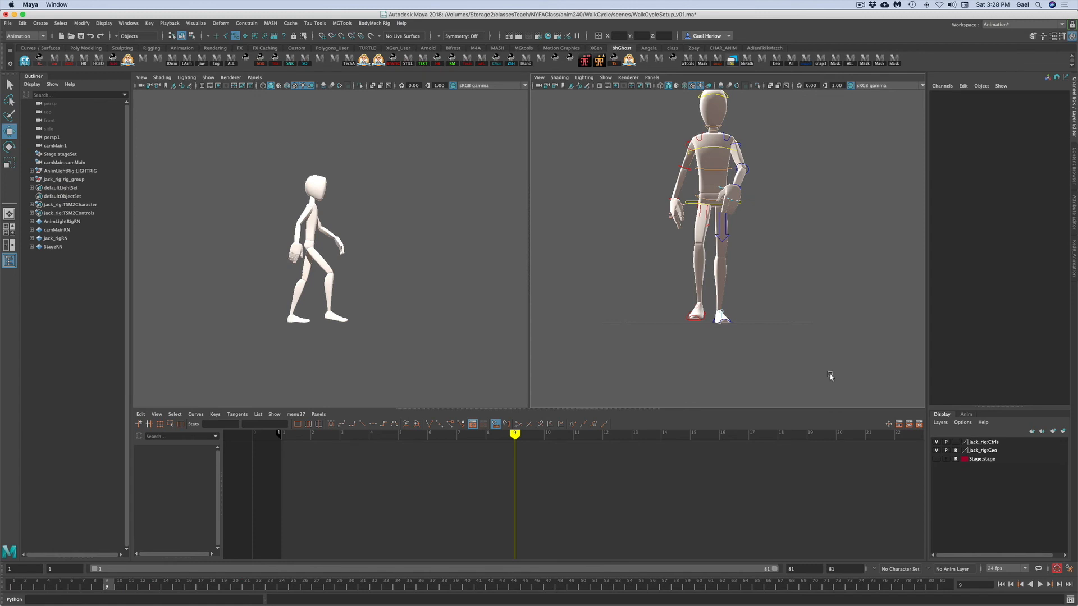
{"action": "left_click", "coordinate": [692, 204]}
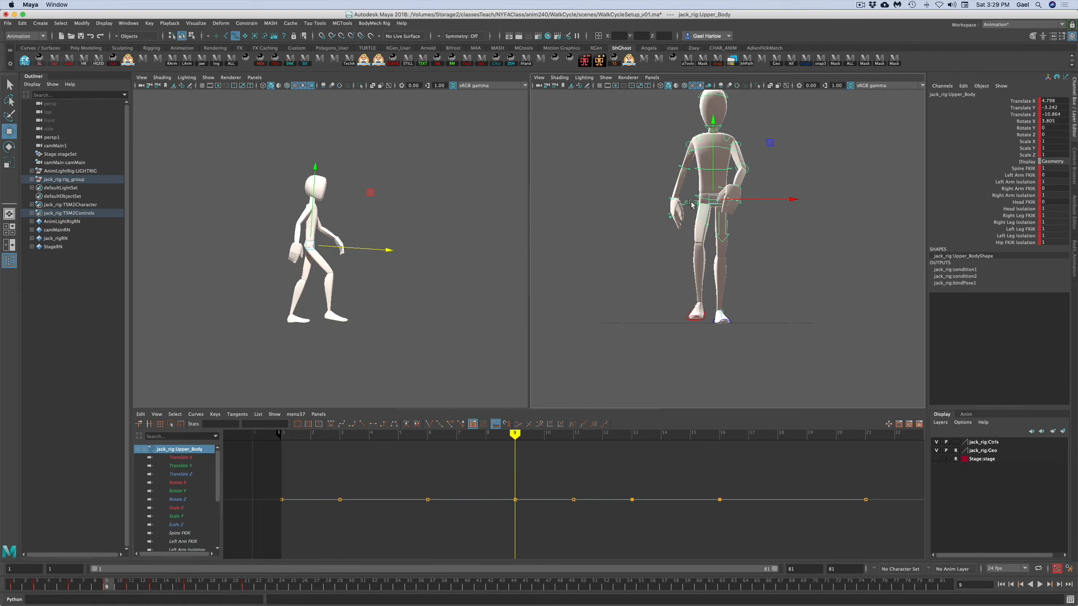
{"action": "key", "text": "s"}
- Copy the upper body's frame 1 key and paste it at frame 19
{"action": "left_click", "coordinate": [224, 588]}
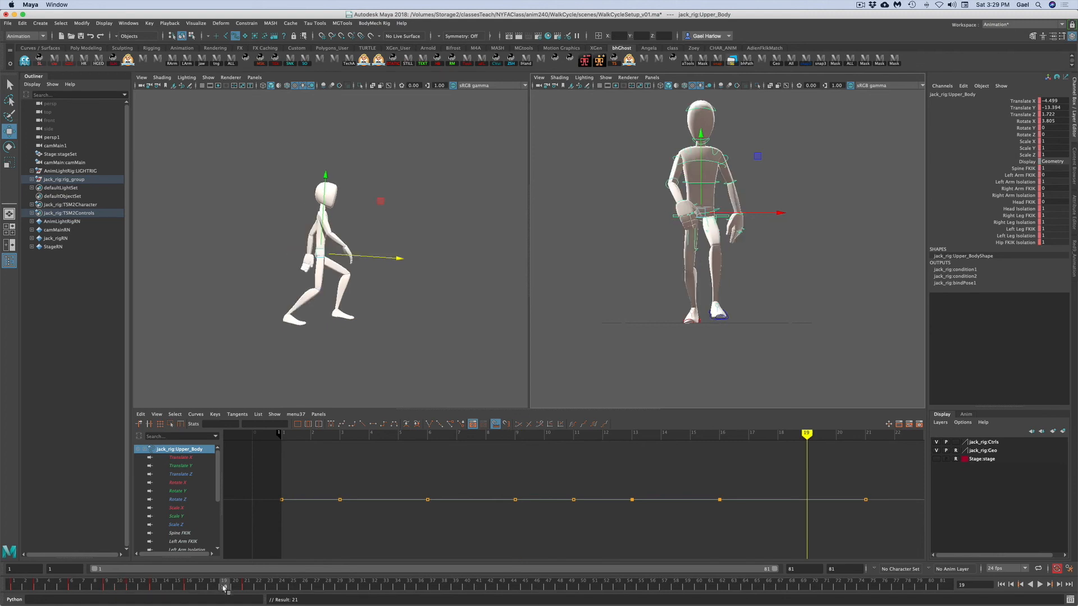
{"action": "left_click", "coordinate": [108, 587]}
{"action": "right_click", "coordinate": [107, 587]}
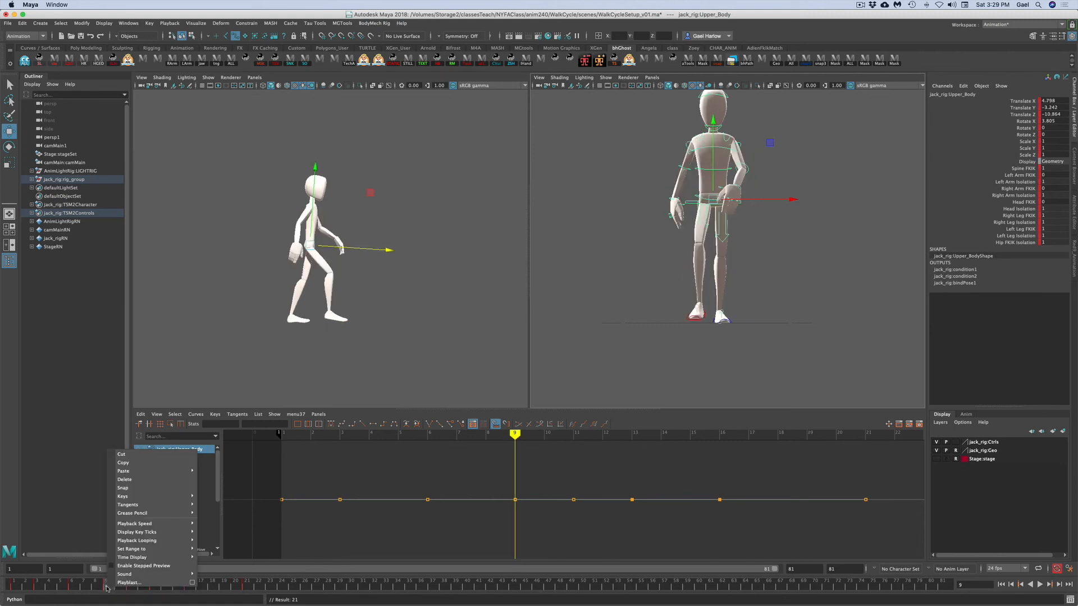
{"action": "left_click", "coordinate": [123, 463]}
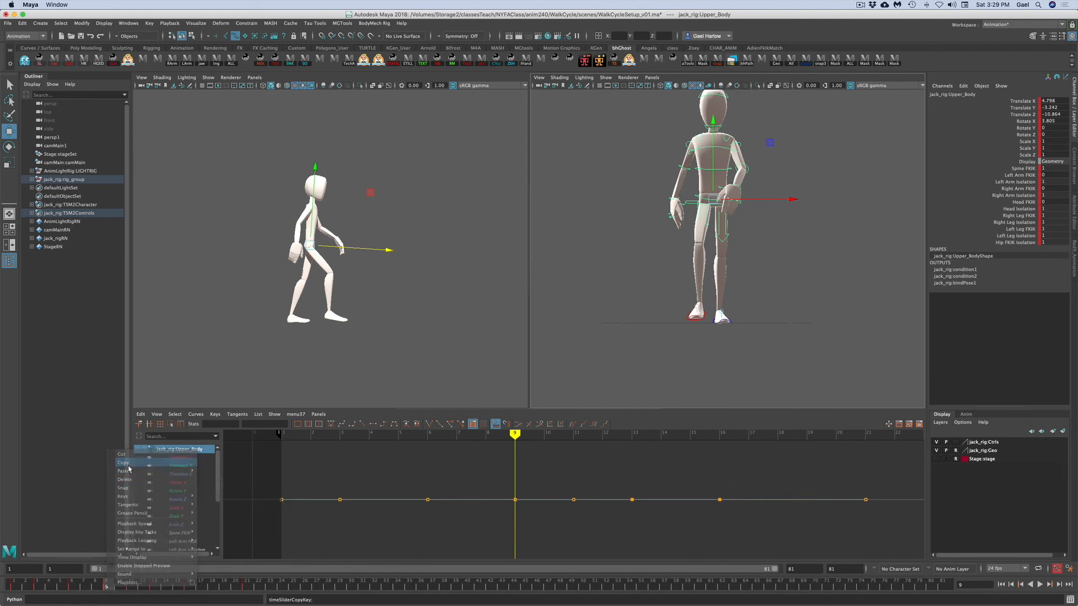
{"action": "left_click", "coordinate": [223, 587]}
{"action": "right_click", "coordinate": [223, 587]}
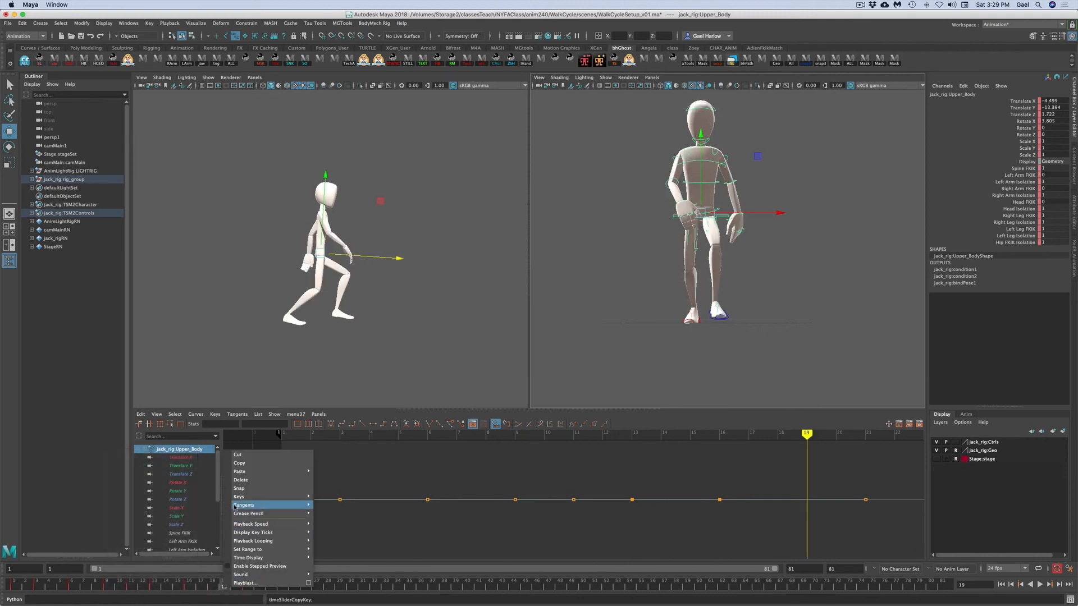
{"action": "left_click", "coordinate": [331, 479]}
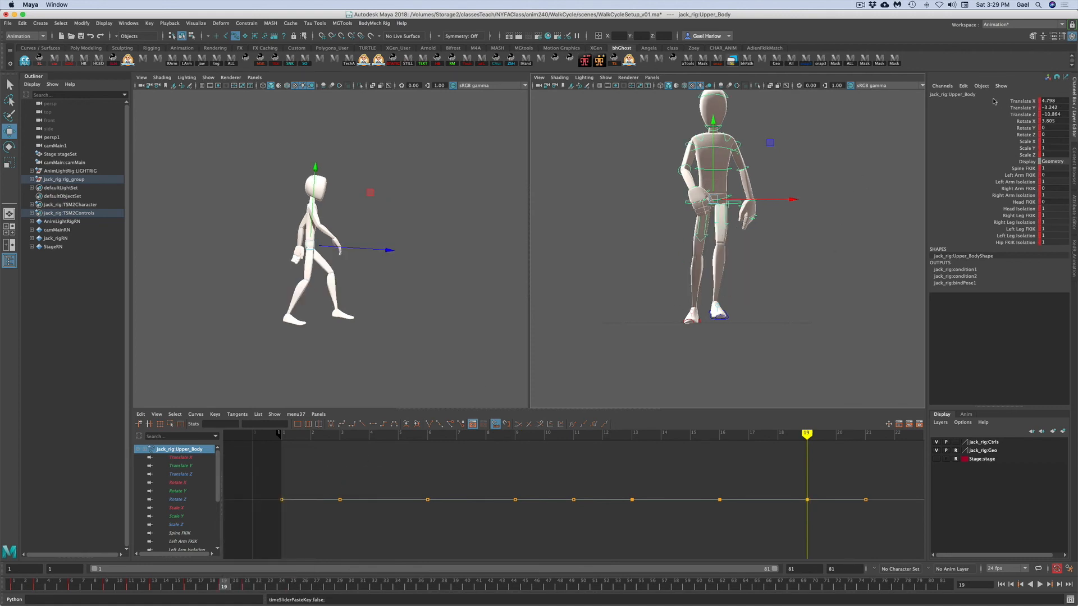
- Delete the upper body's Translate X key at frame 19
{"action": "left_click", "coordinate": [1011, 102]}
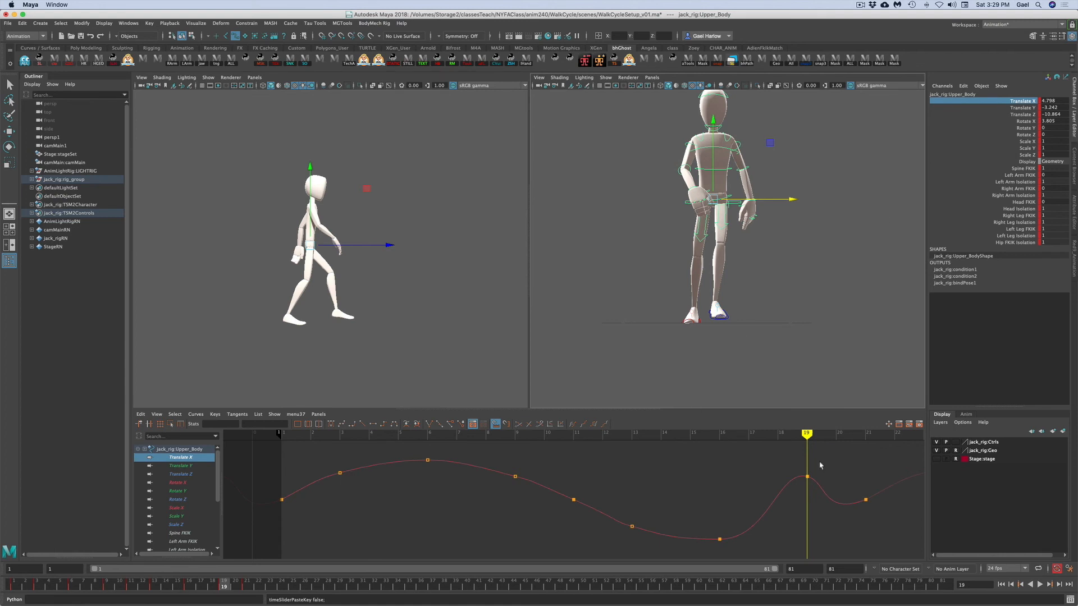
{"action": "left_click_drag", "start_coordinate": [792, 462], "coordinate": [814, 489]}
{"action": "key", "text": "Delete"}
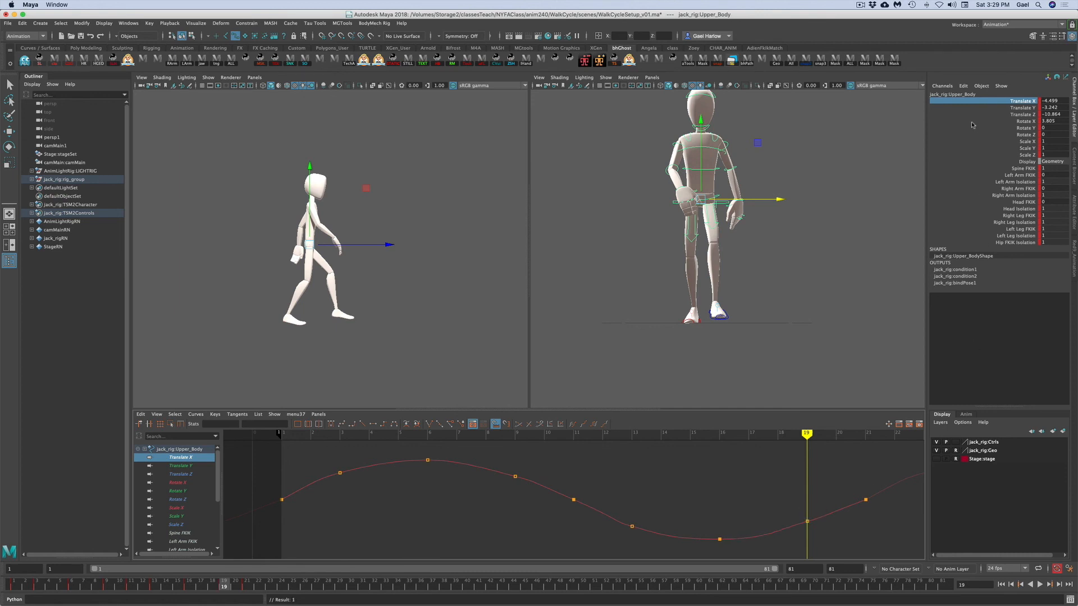
- Try reshaping the end tangents on the upper body's Translate Z curve, then undo it
{"action": "left_click", "coordinate": [1019, 108]}
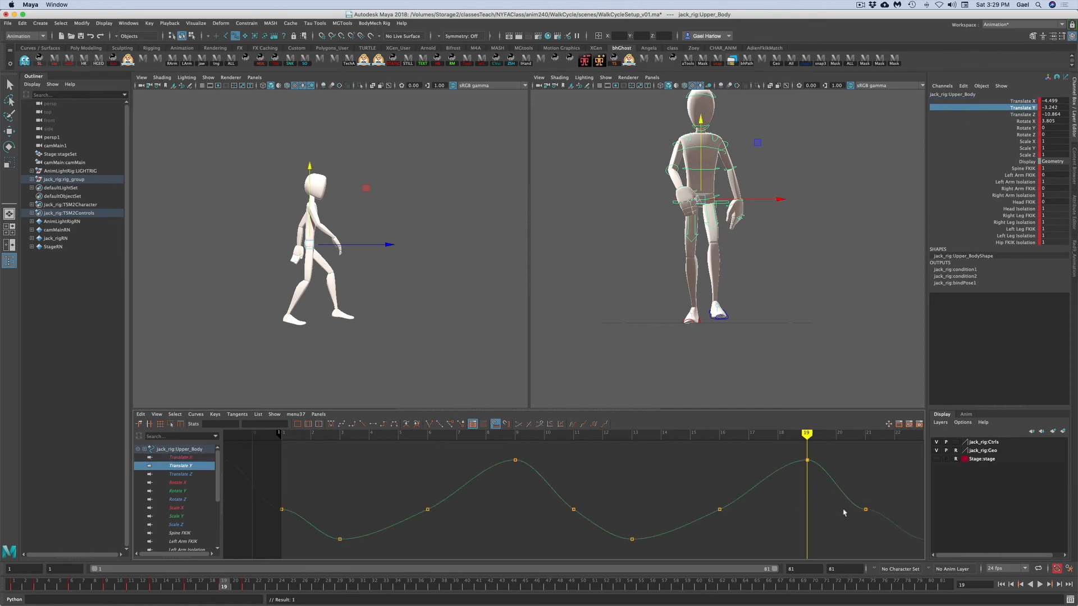
{"action": "left_click", "coordinate": [1013, 115]}
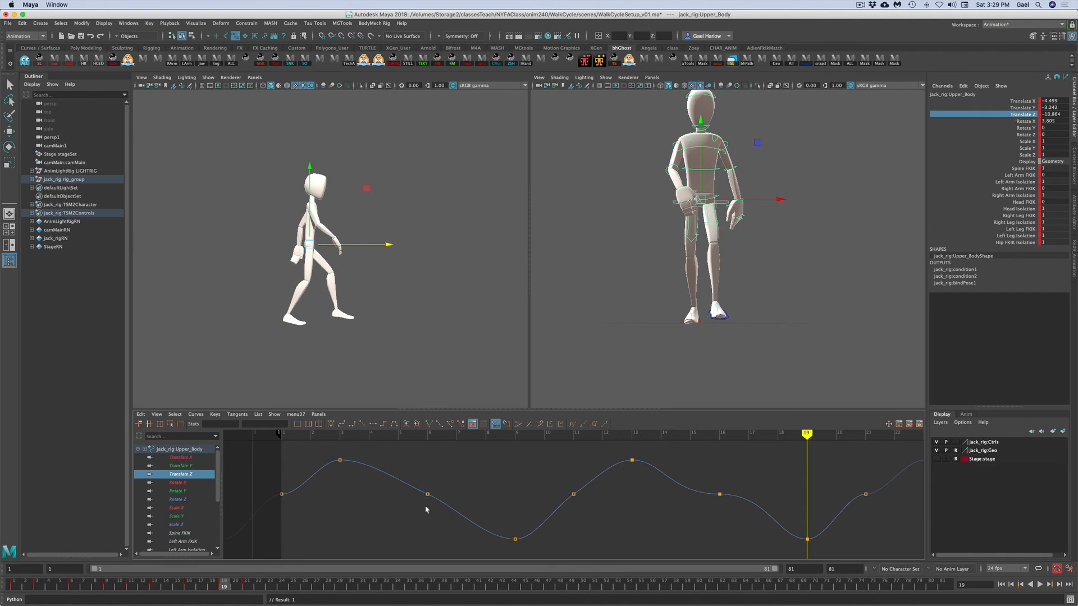
{"action": "left_click", "coordinate": [446, 505]}
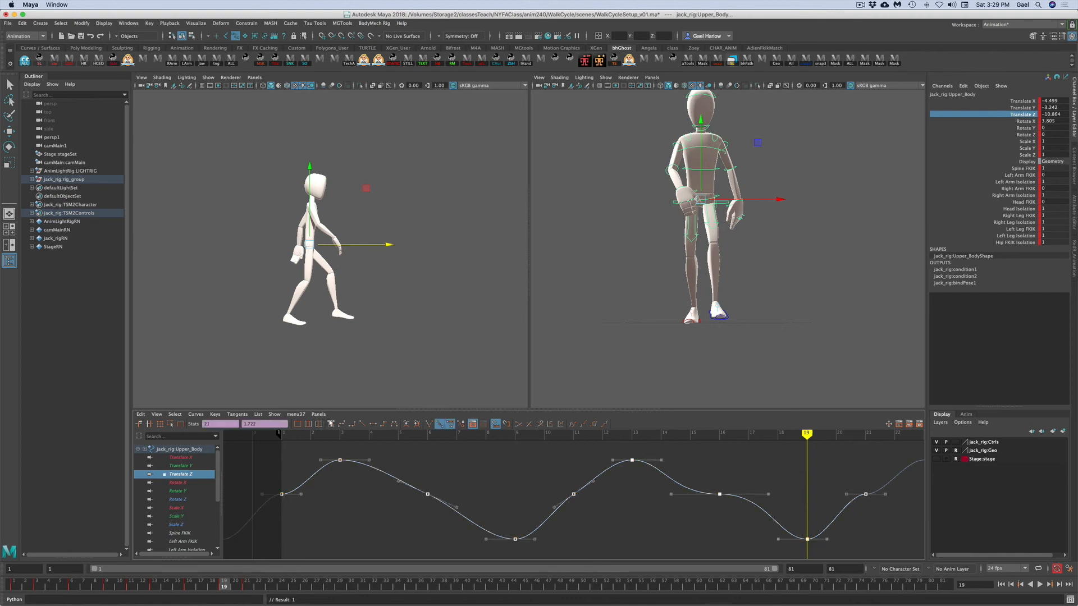
{"action": "left_click", "coordinate": [442, 460]}
{"action": "left_click_drag", "start_coordinate": [271, 481], "coordinate": [311, 515]}
{"action": "left_click_drag", "start_coordinate": [836, 474], "coordinate": [897, 515], "text": "shift"}
{"action": "left_click_drag", "start_coordinate": [294, 481], "coordinate": [313, 511], "text": "shift"}
{"action": "middle_click_drag", "start_coordinate": [312, 511], "coordinate": [311, 508]}
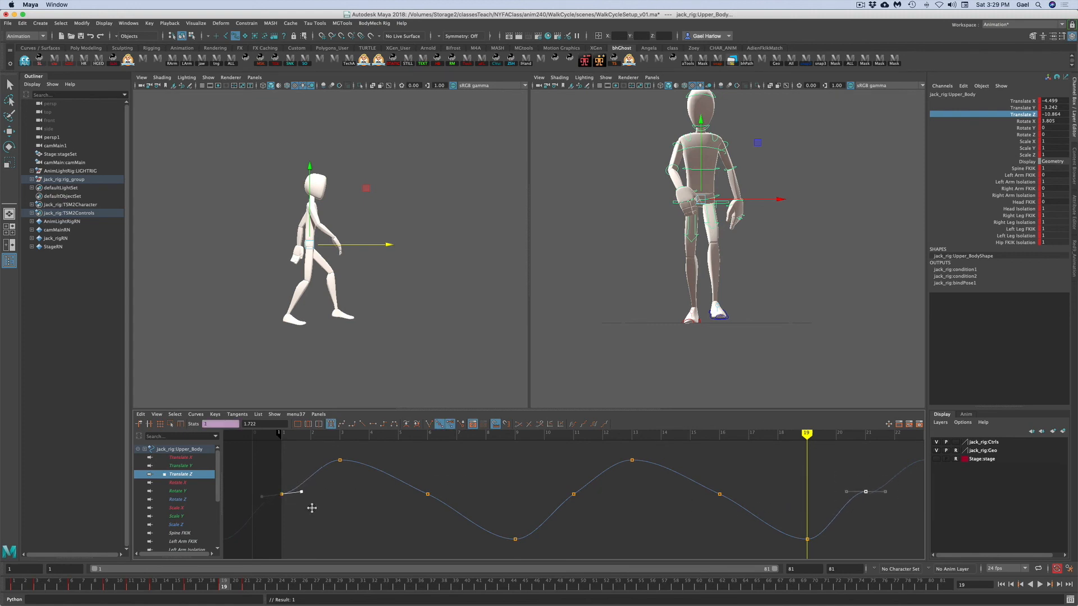
{"action": "key", "text": "ctrl+z"}
- Adjust the tangents of the first and last keys on the upper body's Translate Z curve
{"action": "left_click", "coordinate": [342, 425]}
{"action": "left_click", "coordinate": [275, 492]}
{"action": "left_click_drag", "start_coordinate": [823, 482], "coordinate": [877, 501], "text": "shift"}
{"action": "left_click_drag", "start_coordinate": [372, 472], "coordinate": [270, 502]}
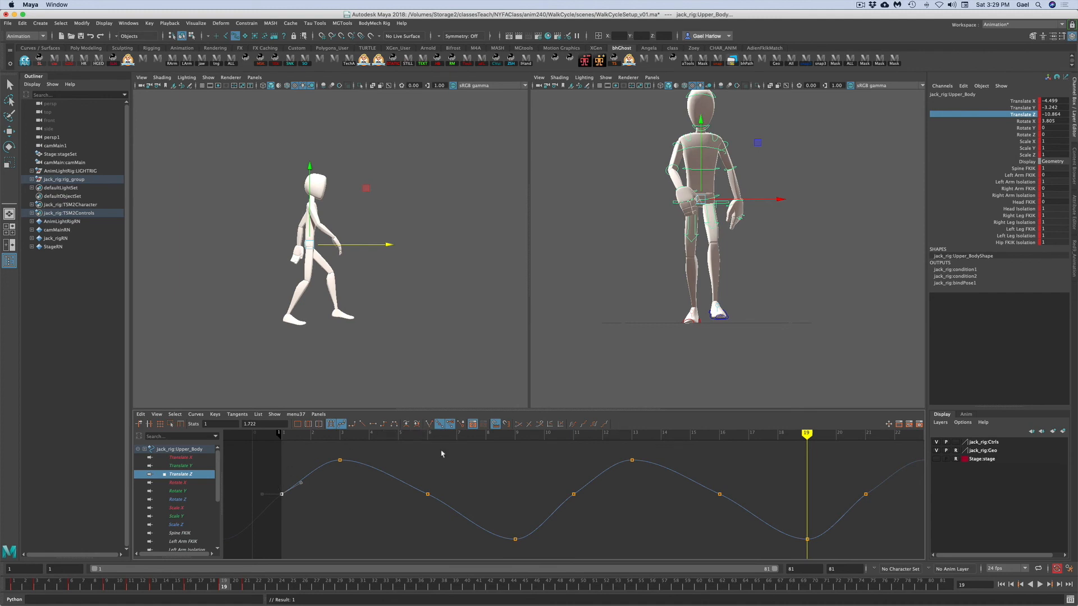
{"action": "left_click_drag", "start_coordinate": [270, 479], "coordinate": [247, 508]}
{"action": "middle_click_drag", "start_coordinate": [265, 494], "coordinate": [263, 493]}
{"action": "left_click", "coordinate": [308, 505]}
{"action": "left_click", "coordinate": [280, 494]}
{"action": "left_click", "coordinate": [341, 425]}
{"action": "left_click", "coordinate": [301, 482]}
{"action": "middle_click_drag", "start_coordinate": [303, 488], "coordinate": [304, 487]}
{"action": "left_click", "coordinate": [560, 511]}
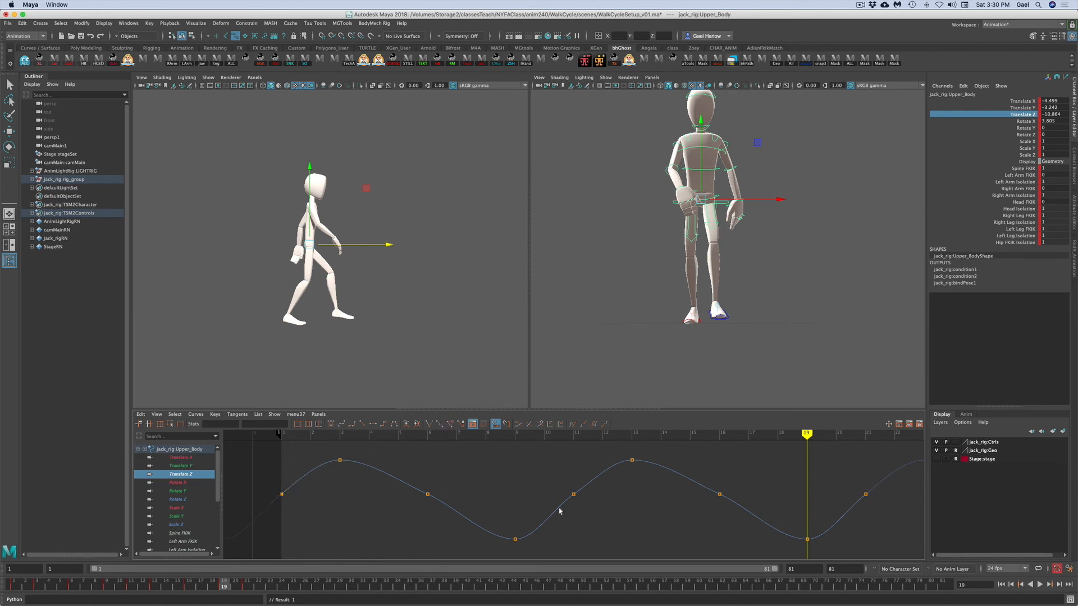
{"action": "left_click_drag", "start_coordinate": [847, 474], "coordinate": [899, 524]}
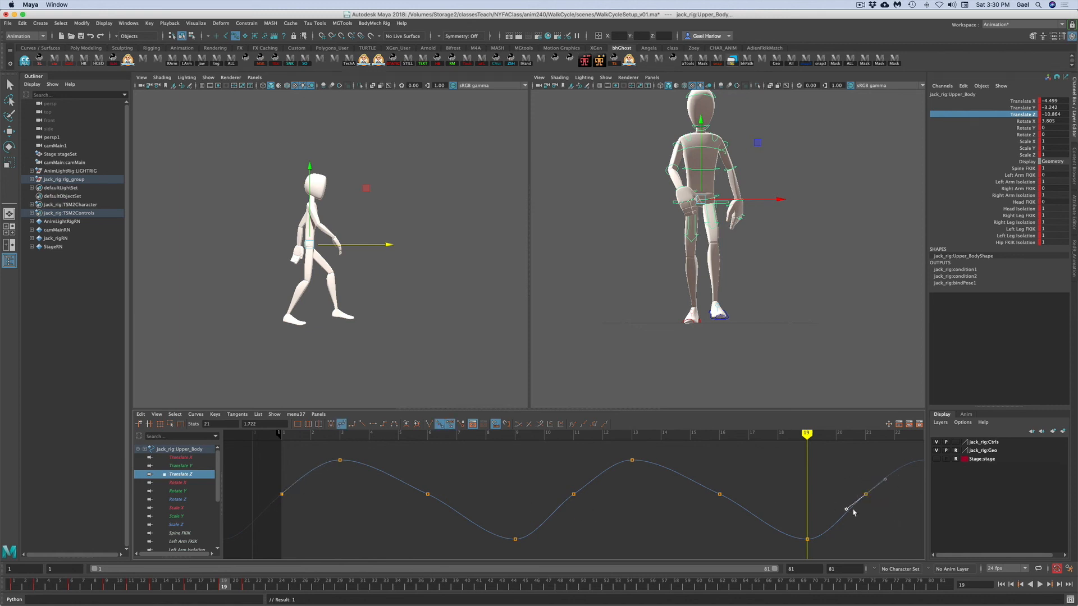
{"action": "left_click", "coordinate": [841, 497]}
- Steepen the tangents of the Translate Z keys at frames 6, 16 and 11
{"action": "left_click_drag", "start_coordinate": [418, 479], "coordinate": [447, 510]}
{"action": "left_click_drag", "start_coordinate": [693, 465], "coordinate": [729, 503], "text": "shift"}
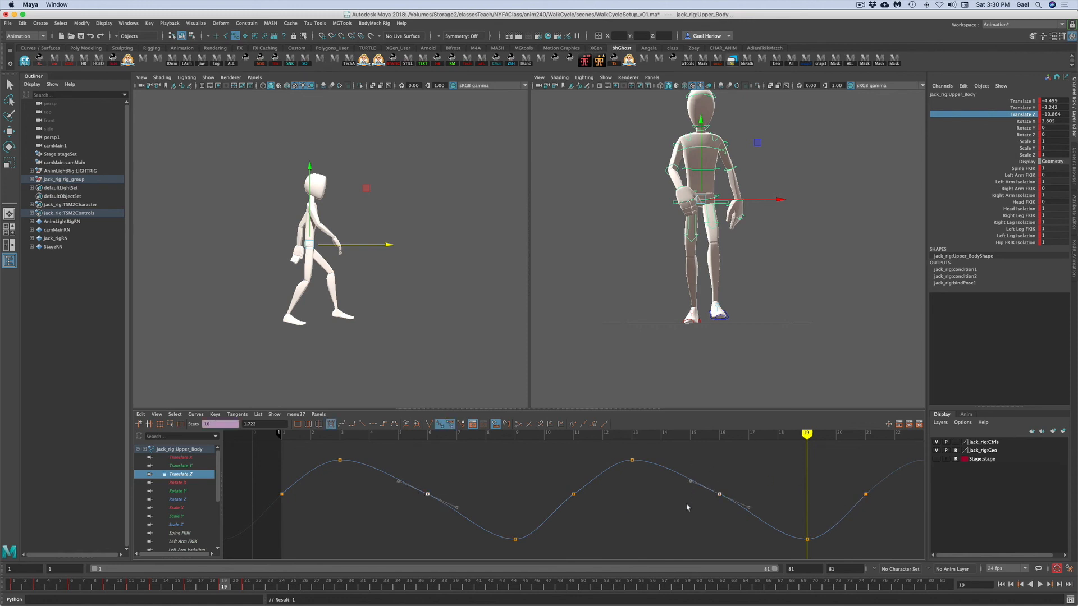
{"action": "left_click_drag", "start_coordinate": [387, 470], "coordinate": [466, 491]}
{"action": "left_click_drag", "start_coordinate": [684, 463], "coordinate": [706, 487], "text": "shift"}
{"action": "middle_click_drag", "start_coordinate": [692, 497], "coordinate": [693, 495]}
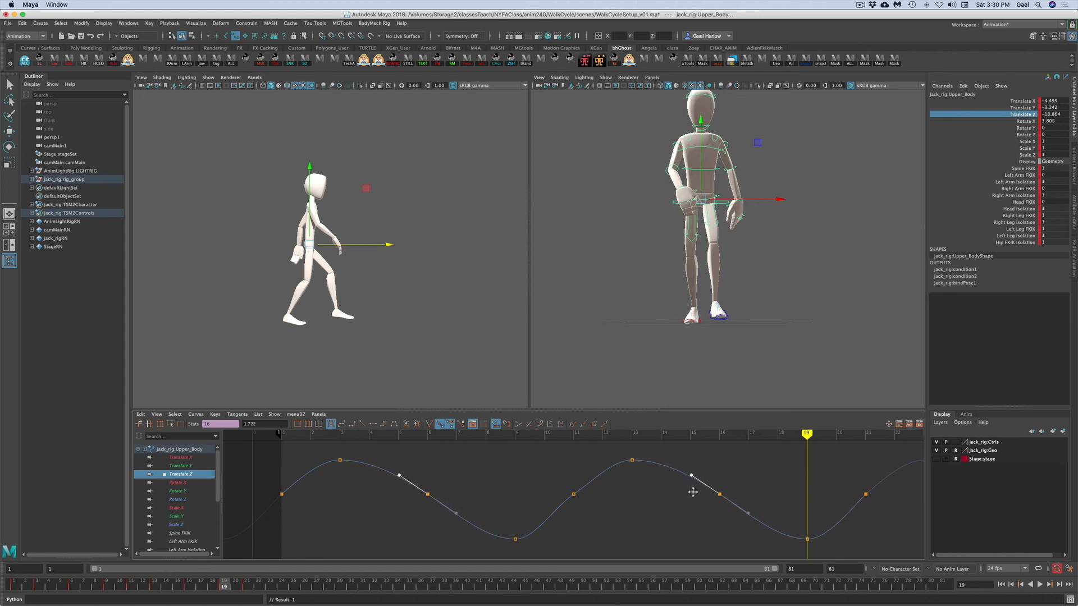
{"action": "left_click", "coordinate": [574, 494]}
{"action": "left_click_drag", "start_coordinate": [558, 512], "coordinate": [528, 489]}
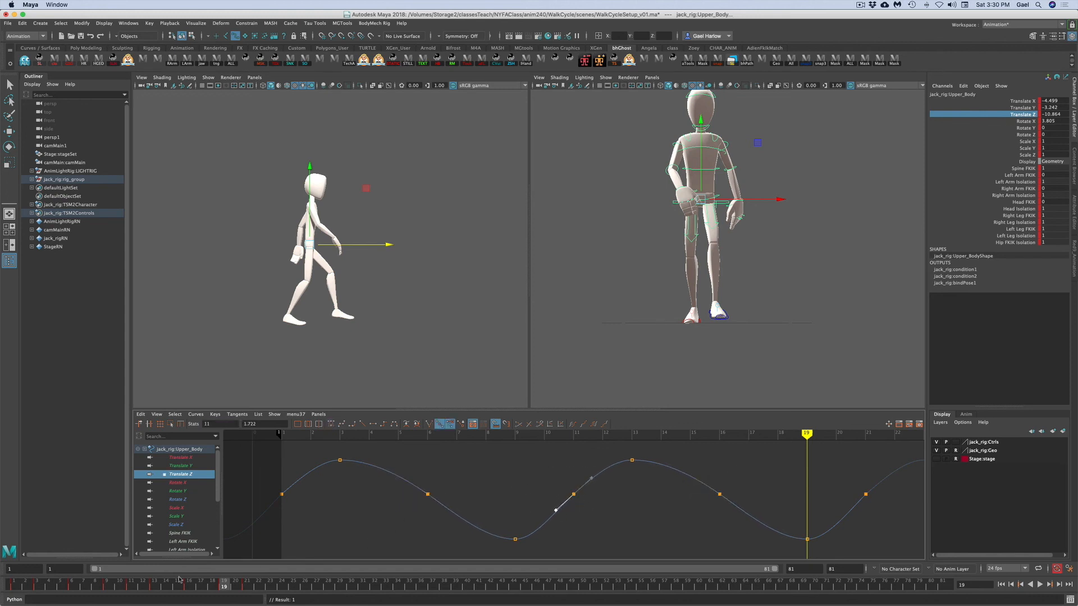
- Play back the animation and scrub between frames 9 and 19 to review the body motion
{"action": "left_click", "coordinate": [17, 587]}
{"action": "key", "text": "alt+v"}
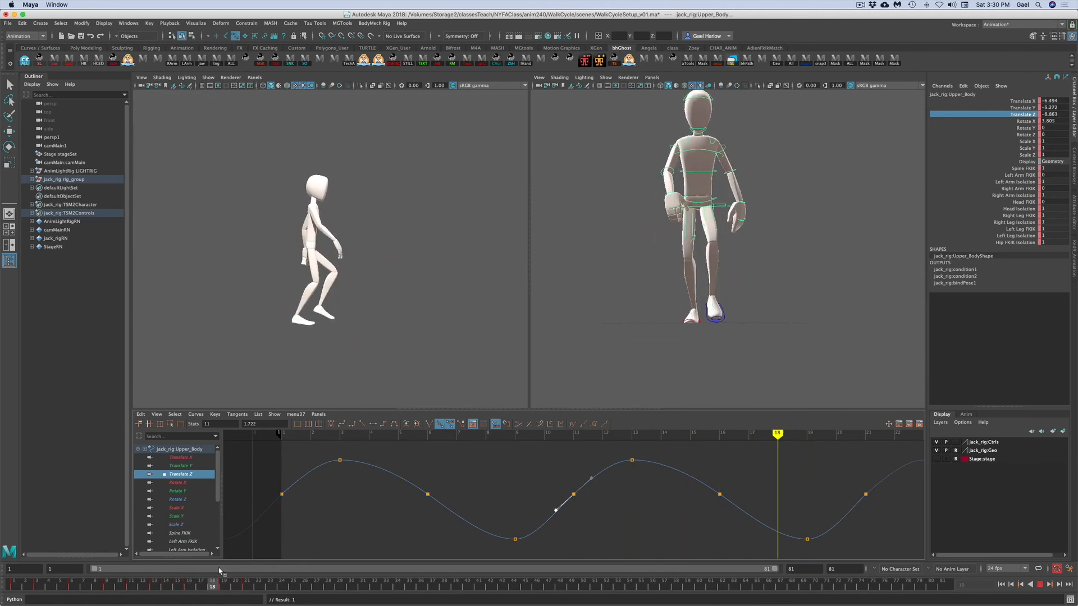
{"action": "key", "text": "Escape"}
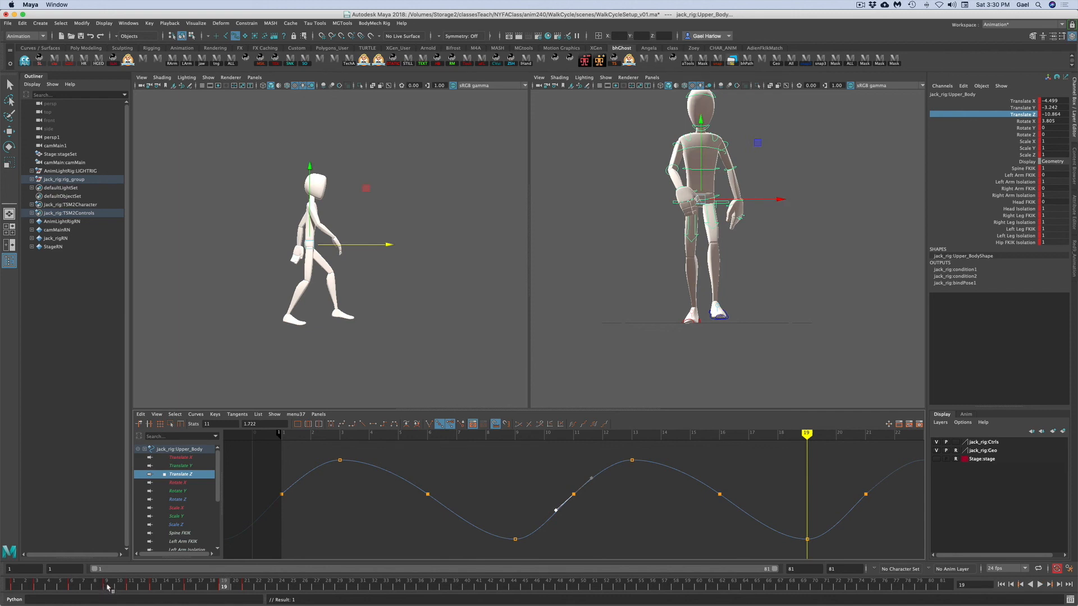
{"action": "left_click", "coordinate": [108, 585]}
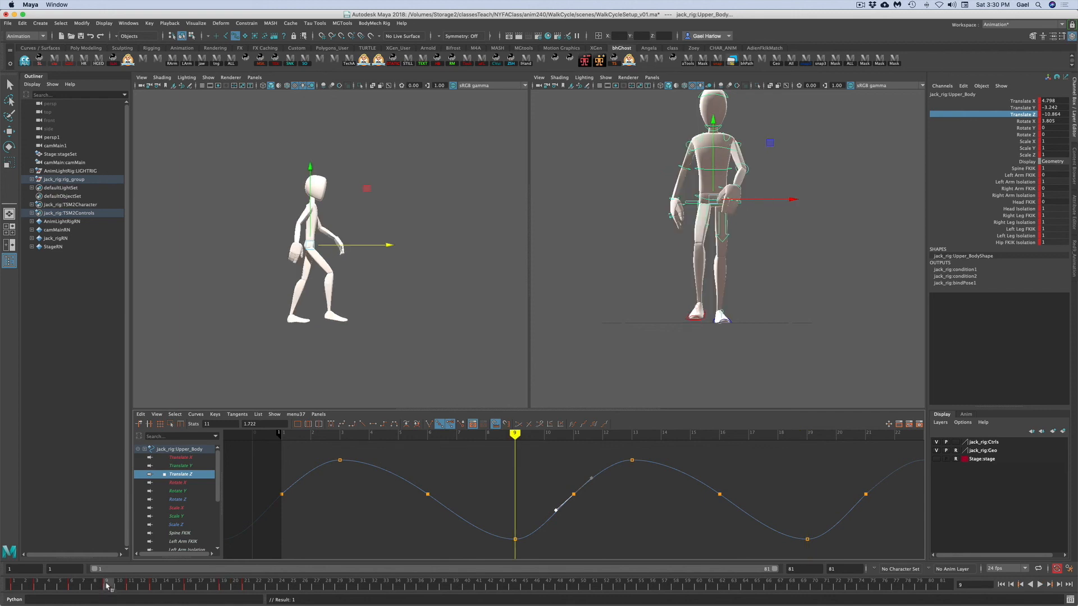
{"action": "left_click", "coordinate": [223, 585]}
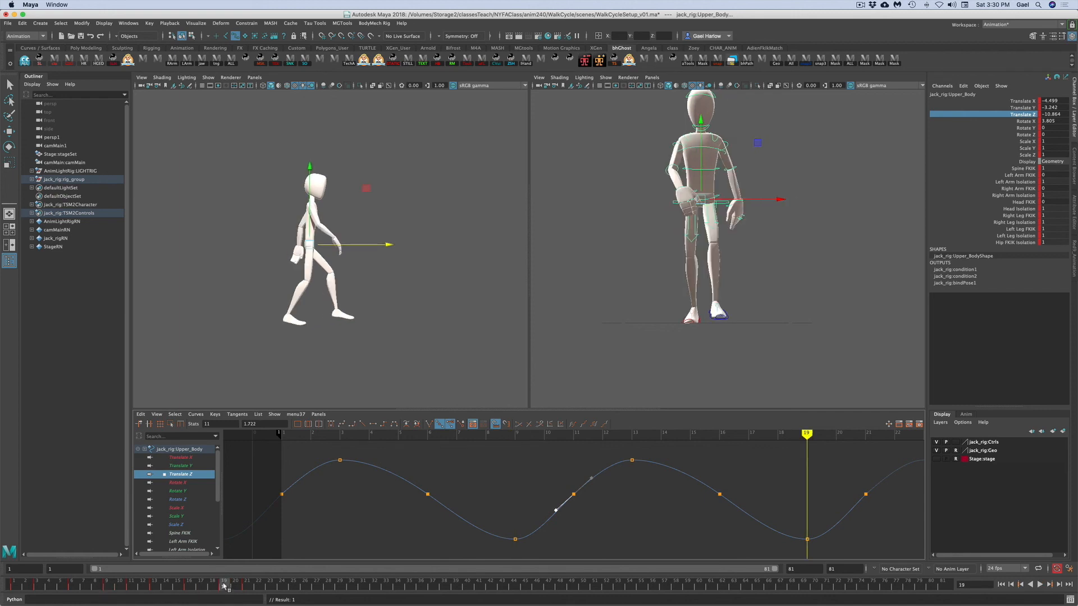
- Select the upper body control and adjust the tangents of the first and last keys on its Translate Y curve
{"action": "left_click", "coordinate": [849, 195]}
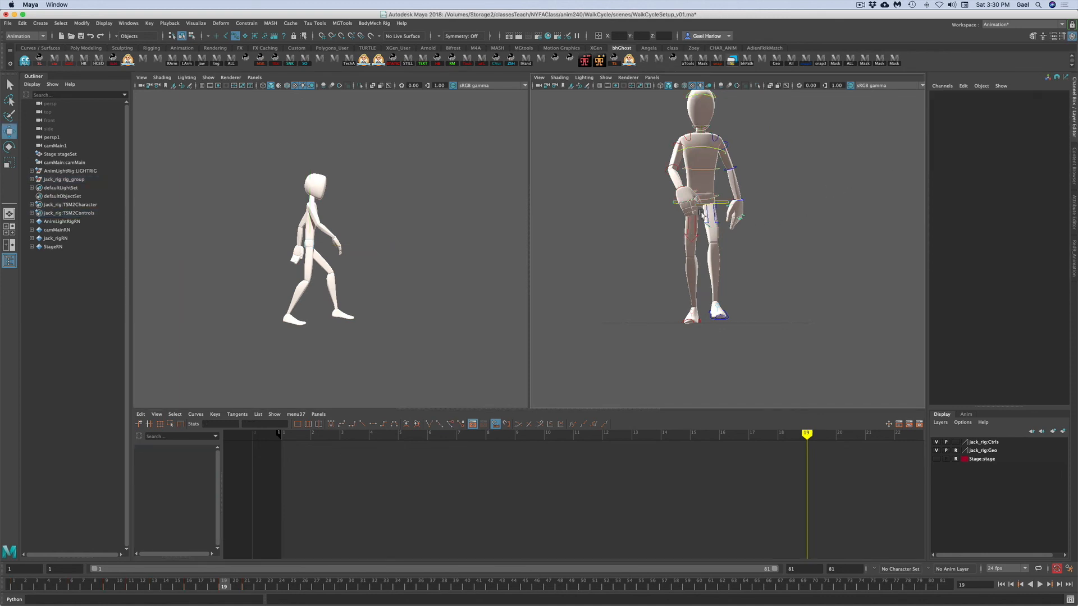
{"action": "left_click", "coordinate": [674, 203]}
{"action": "left_click", "coordinate": [998, 107]}
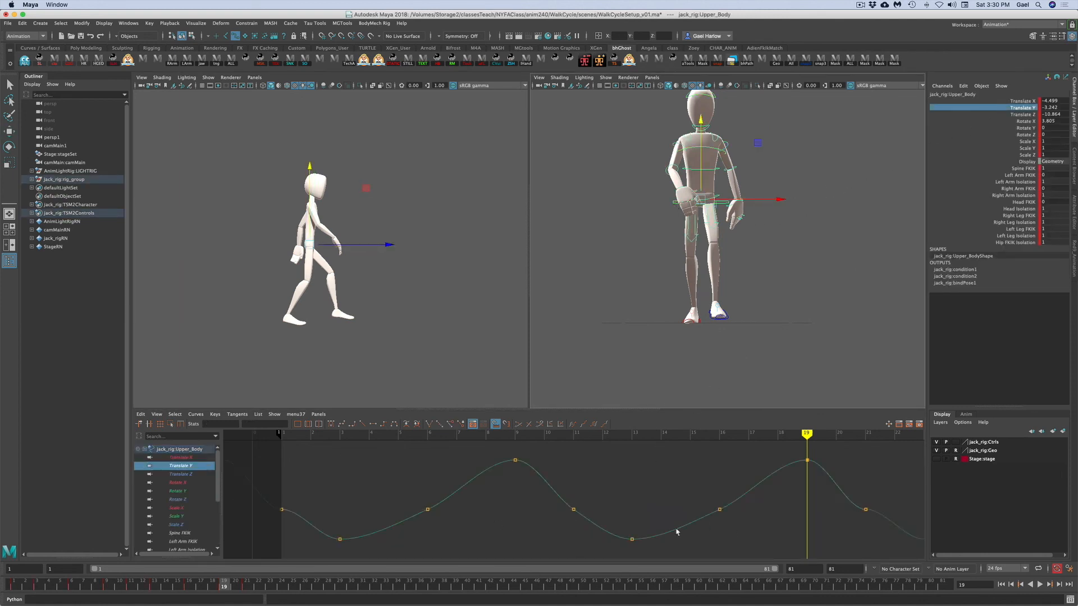
{"action": "left_click_drag", "start_coordinate": [255, 484], "coordinate": [306, 538]}
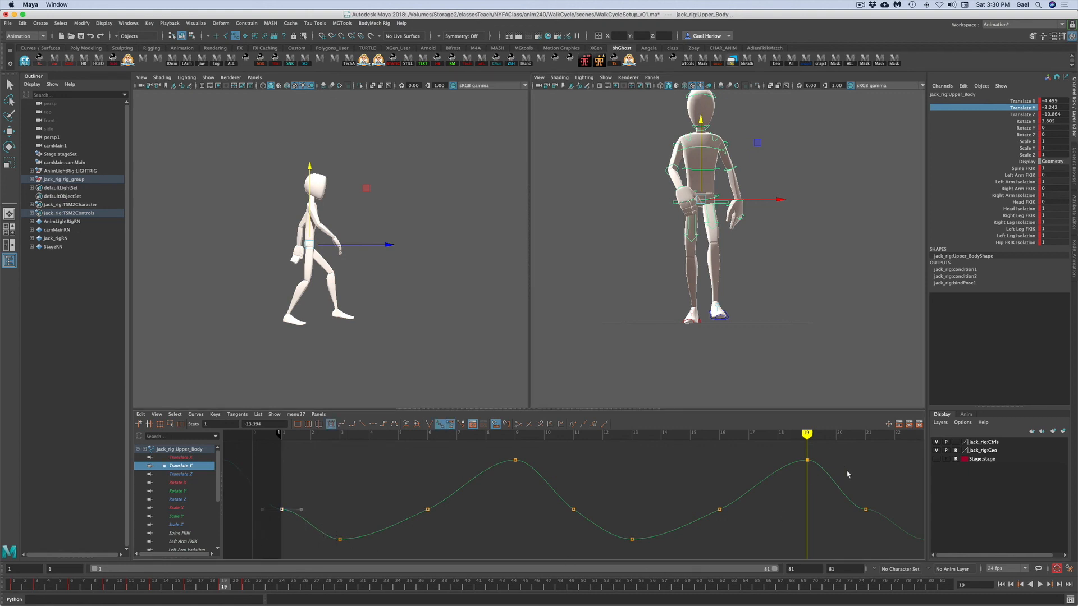
{"action": "left_click_drag", "start_coordinate": [846, 485], "coordinate": [885, 530]}
{"action": "left_click", "coordinate": [341, 425]}
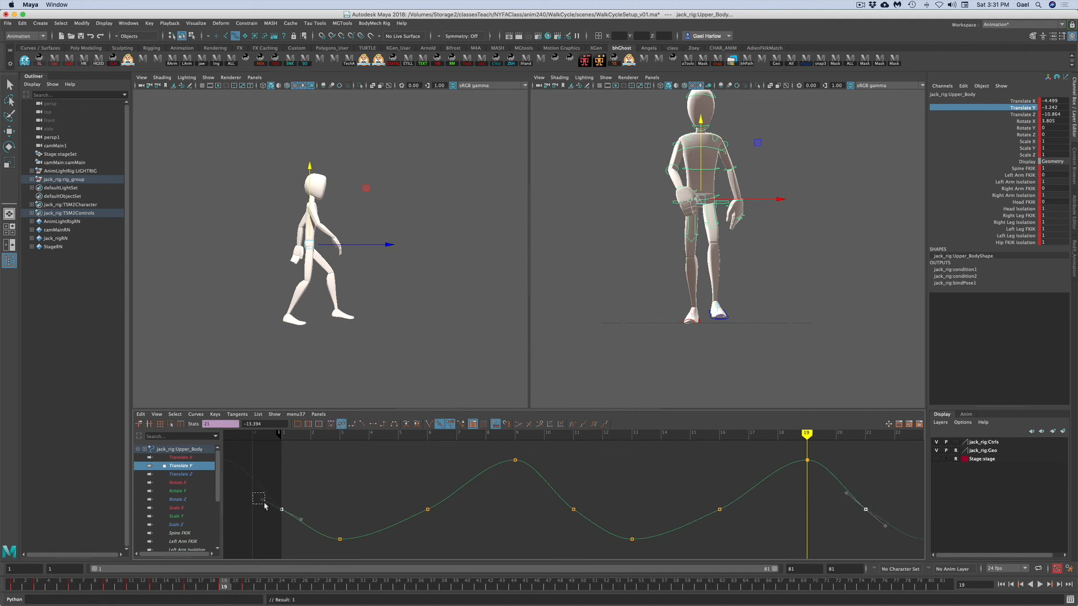
{"action": "left_click_drag", "start_coordinate": [254, 493], "coordinate": [287, 517]}
{"action": "left_click_drag", "start_coordinate": [270, 492], "coordinate": [291, 520]}
{"action": "left_click_drag", "start_coordinate": [834, 480], "coordinate": [889, 526]}
{"action": "left_click_drag", "start_coordinate": [247, 500], "coordinate": [288, 514]}
{"action": "left_click_drag", "start_coordinate": [843, 495], "coordinate": [849, 498]}
{"action": "middle_click_drag", "start_coordinate": [321, 505], "coordinate": [324, 497]}
- Adjust the tangents of the Translate Y keys at frames 6, 16 and 11, then play back the animation
{"action": "key", "text": "q"}
{"action": "left_click_drag", "start_coordinate": [390, 491], "coordinate": [471, 524]}
{"action": "left_click_drag", "start_coordinate": [700, 492], "coordinate": [740, 526]}
{"action": "left_click_drag", "start_coordinate": [386, 515], "coordinate": [411, 531]}
{"action": "left_click_drag", "start_coordinate": [681, 516], "coordinate": [701, 530], "text": "shift"}
{"action": "middle_click_drag", "start_coordinate": [650, 499], "coordinate": [651, 502]}
{"action": "left_click", "coordinate": [636, 504]}
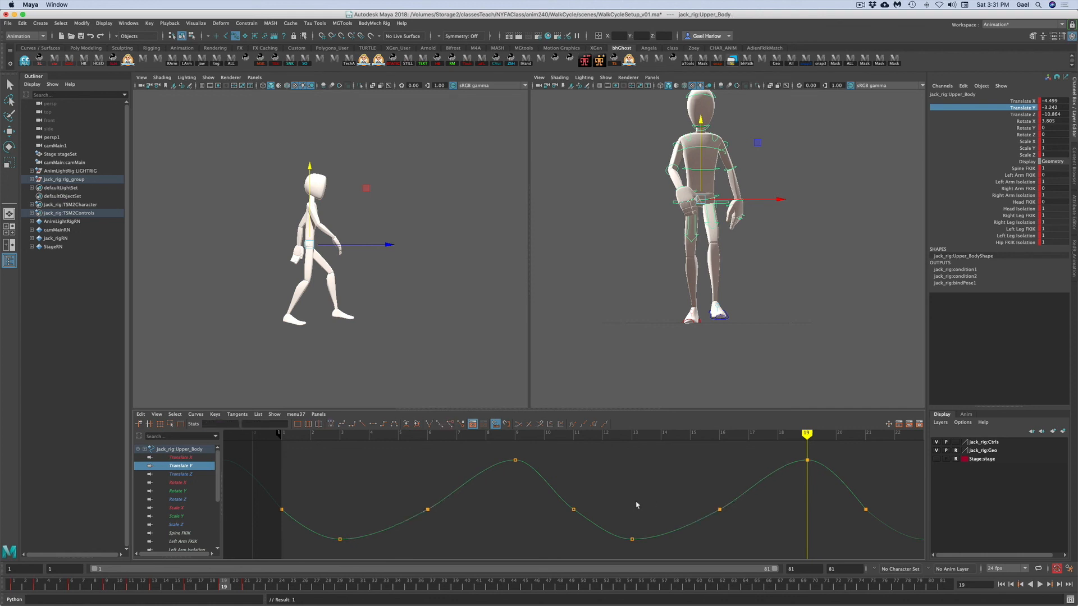
{"action": "left_click", "coordinate": [573, 509]}
{"action": "left_click", "coordinate": [555, 497]}
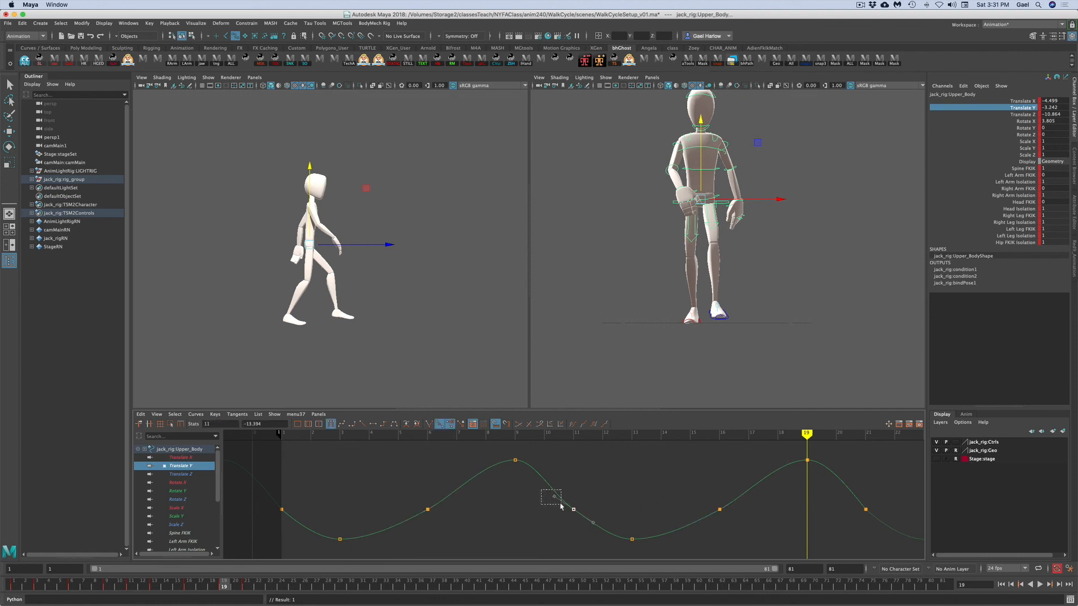
{"action": "left_click", "coordinate": [593, 495]}
{"action": "right_click_drag", "start_coordinate": [660, 487], "coordinate": [609, 493], "text": "alt"}
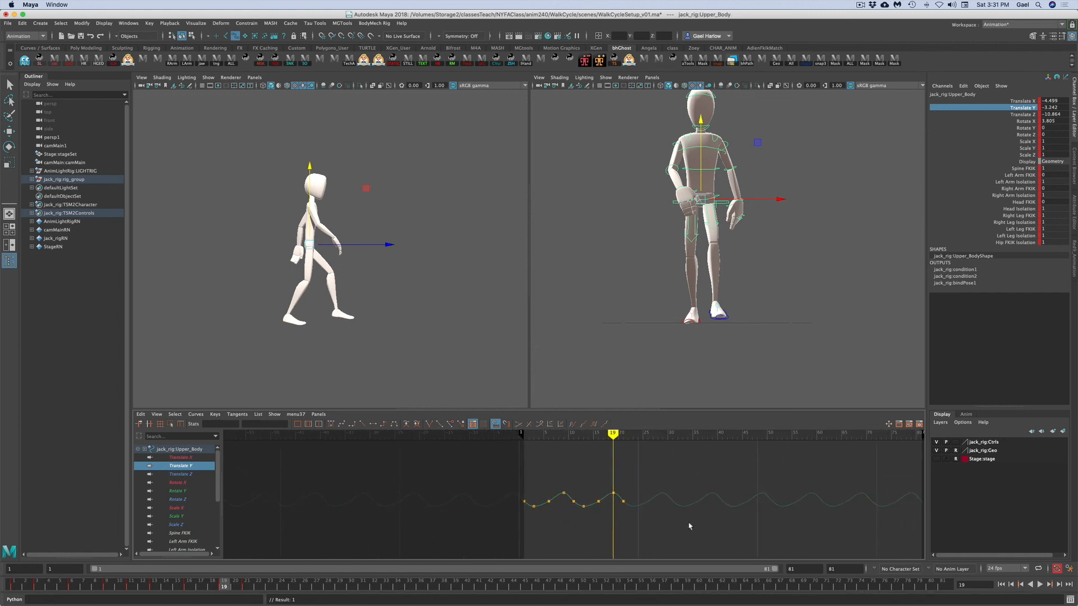
{"action": "key", "text": "alt+v"}
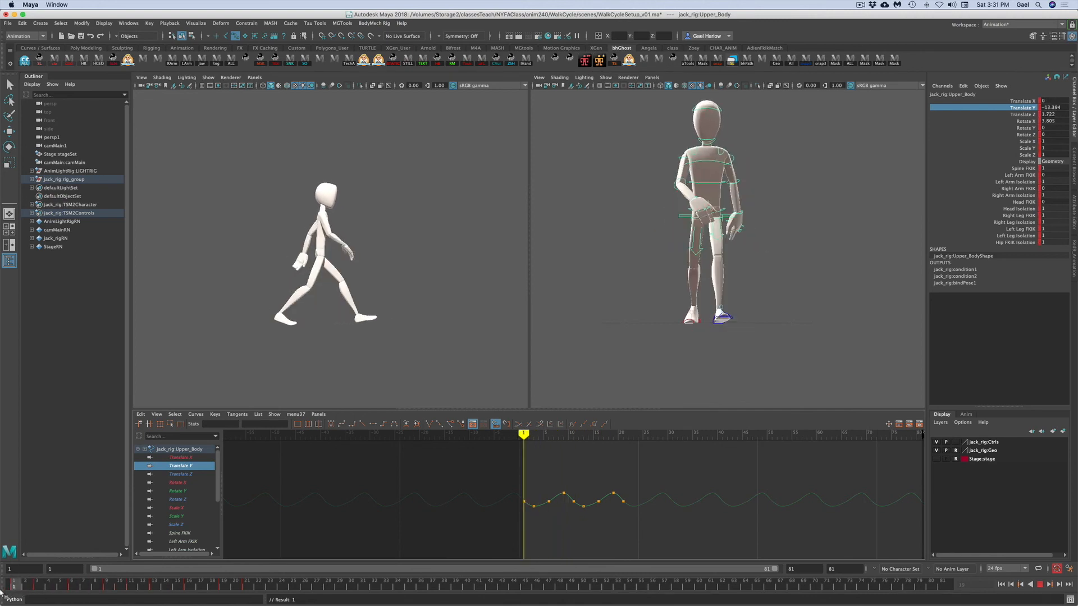
{"action": "key", "text": "Escape"}
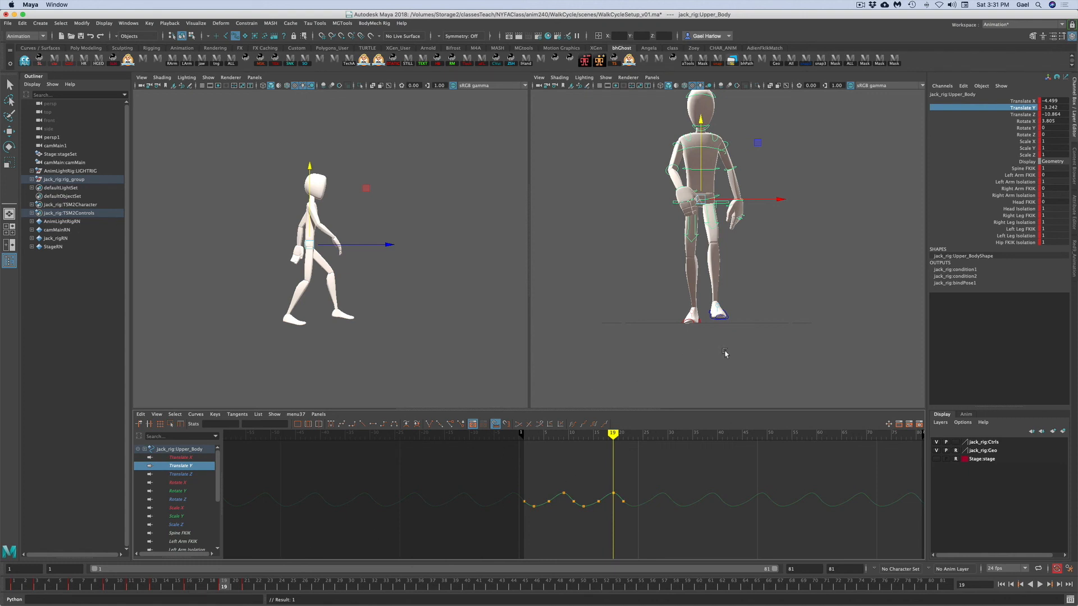
- Switch the side viewport to the perspective camera and set the right leg IK control's Raise Heel to 0
{"action": "left_click", "coordinate": [709, 338]}
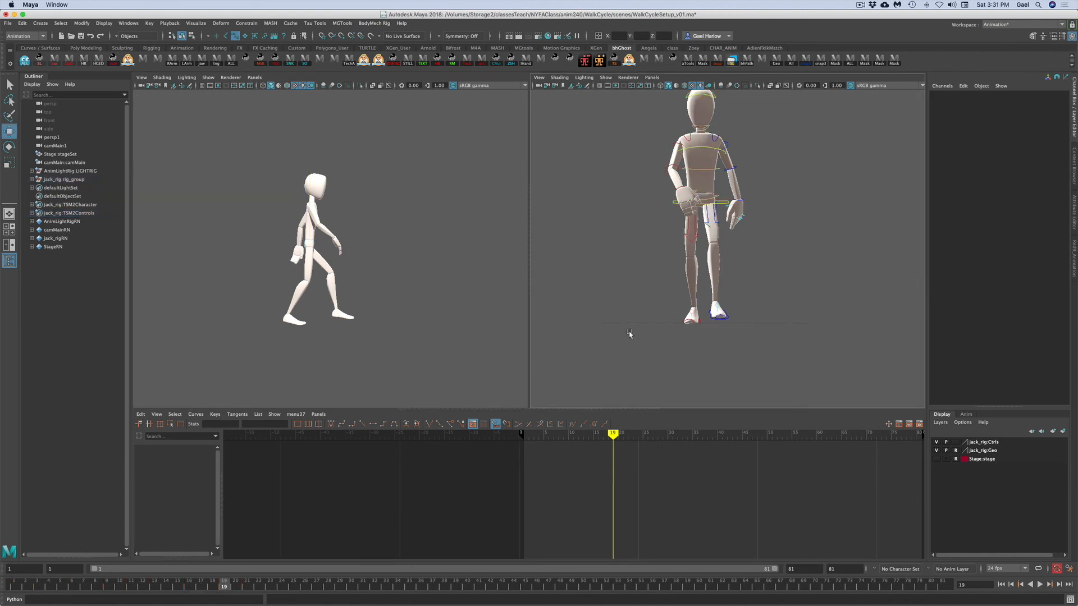
{"action": "left_click", "coordinate": [701, 324]}
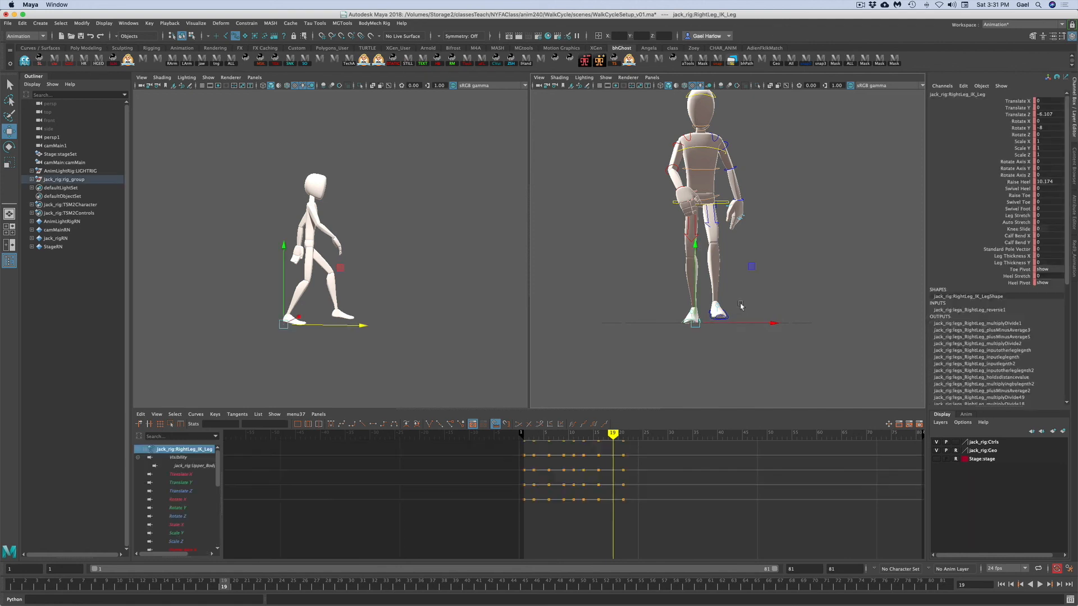
{"action": "left_click", "coordinate": [653, 78]}
{"action": "mouse_move", "coordinate": [664, 85]}
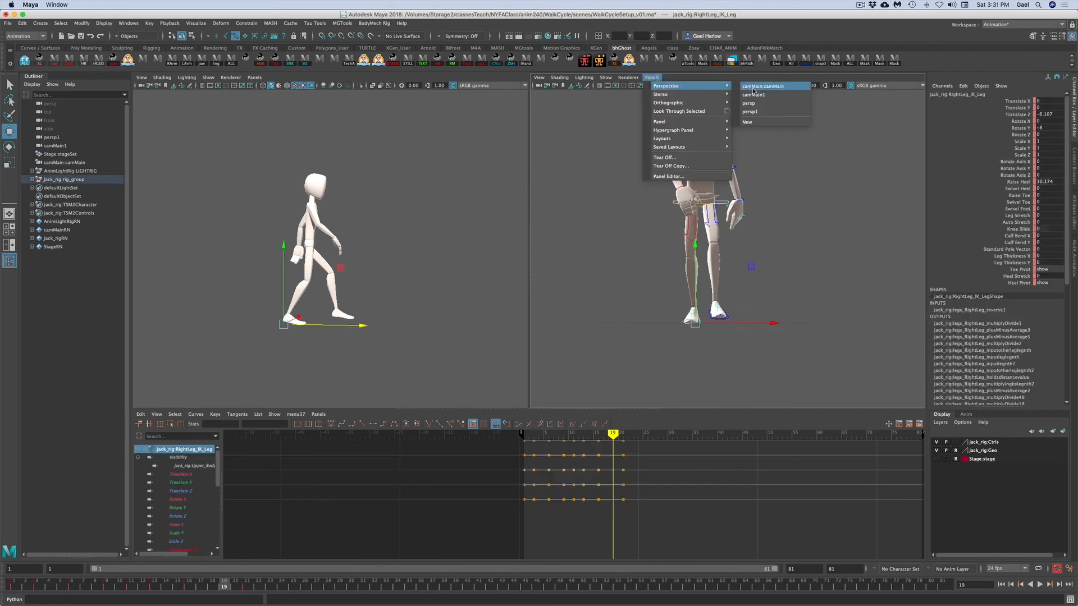
{"action": "left_click", "coordinate": [767, 107]}
{"action": "left_click_drag", "start_coordinate": [669, 309], "coordinate": [833, 288], "text": "alt"}
{"action": "double_click", "coordinate": [1057, 182]}
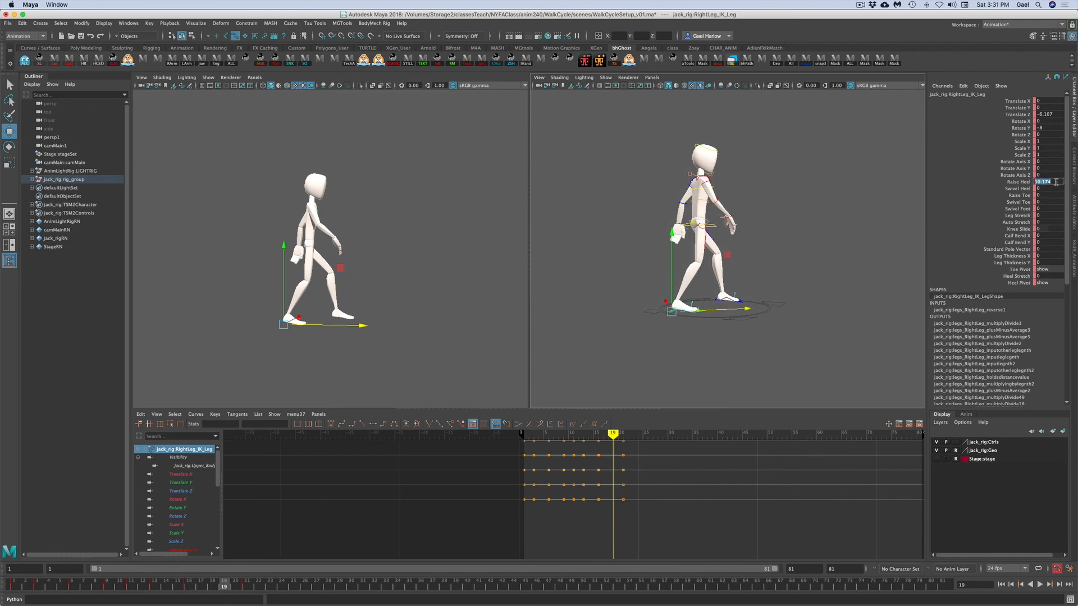
{"action": "type", "text": "0"}
{"action": "key", "text": "Return"}
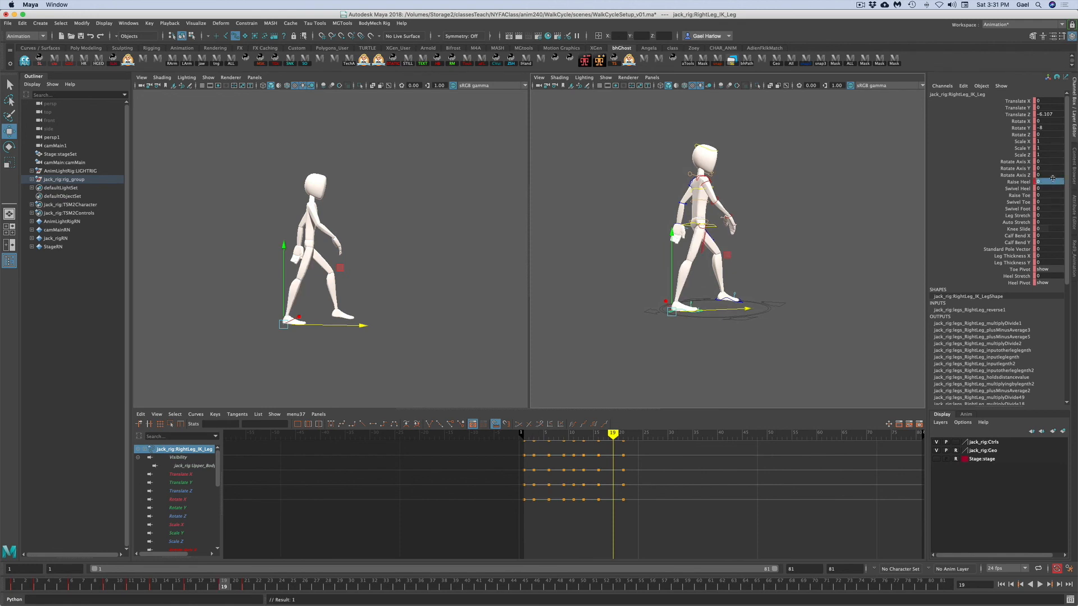
- At frame 19, move the left leg IK control back to Translate Z about 1.0 and tilt it to Rotate X about 17.7
{"action": "mouse_move", "coordinate": [743, 363]}
{"action": "left_mouse_down", "text": "alt"}
{"action": "mouse_move", "coordinate": [629, 366]}
{"action": "mouse_move", "coordinate": [740, 362]}
{"action": "left_mouse_up", "text": "alt"}
{"action": "left_click", "coordinate": [735, 366]}
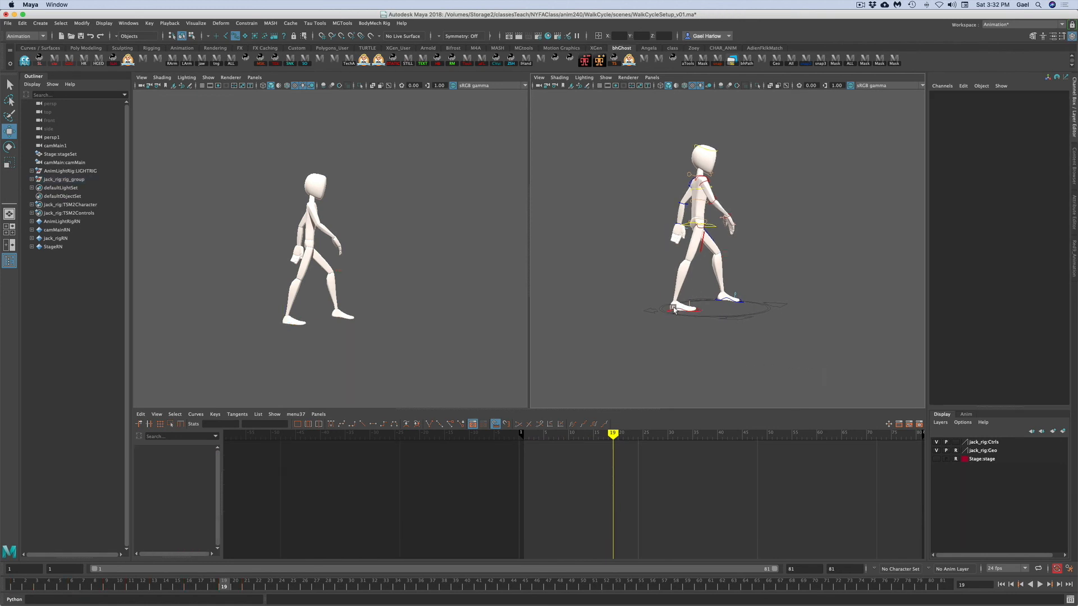
{"action": "left_click", "coordinate": [724, 304]}
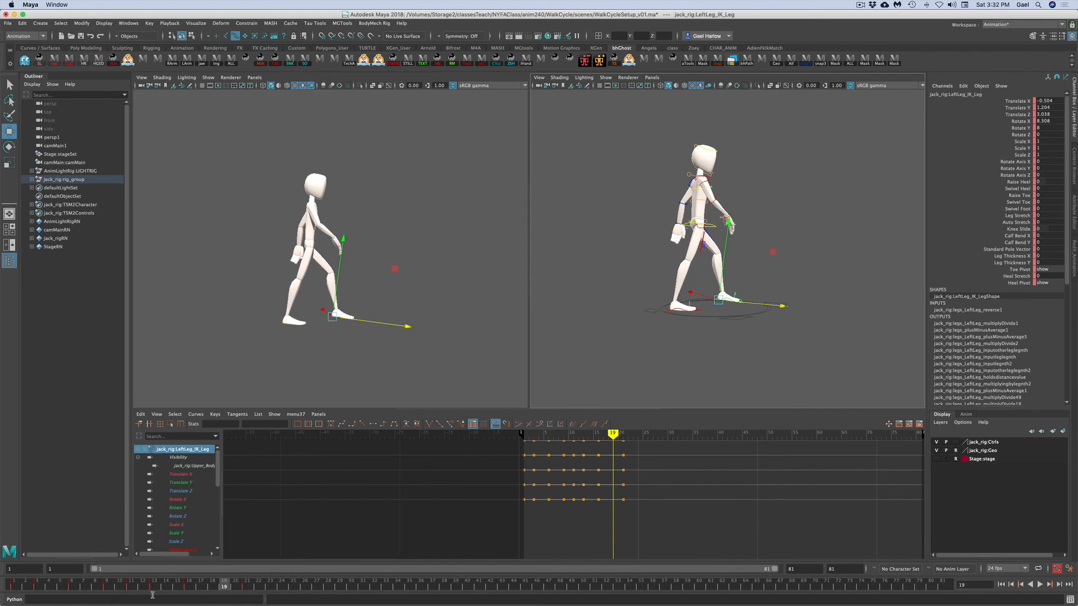
{"action": "left_click", "coordinate": [108, 587]}
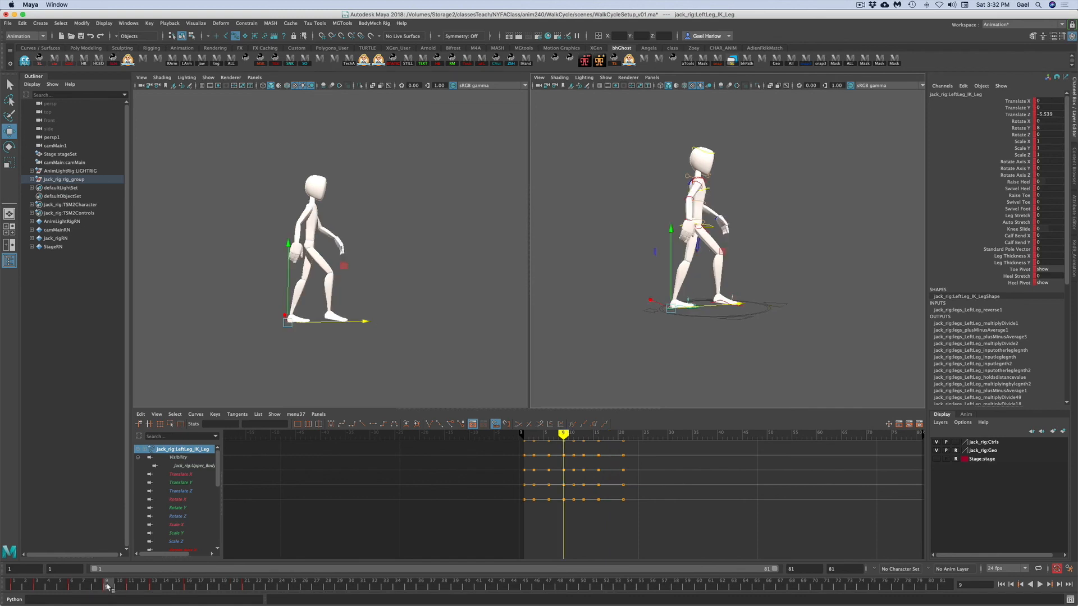
{"action": "left_click", "coordinate": [223, 586]}
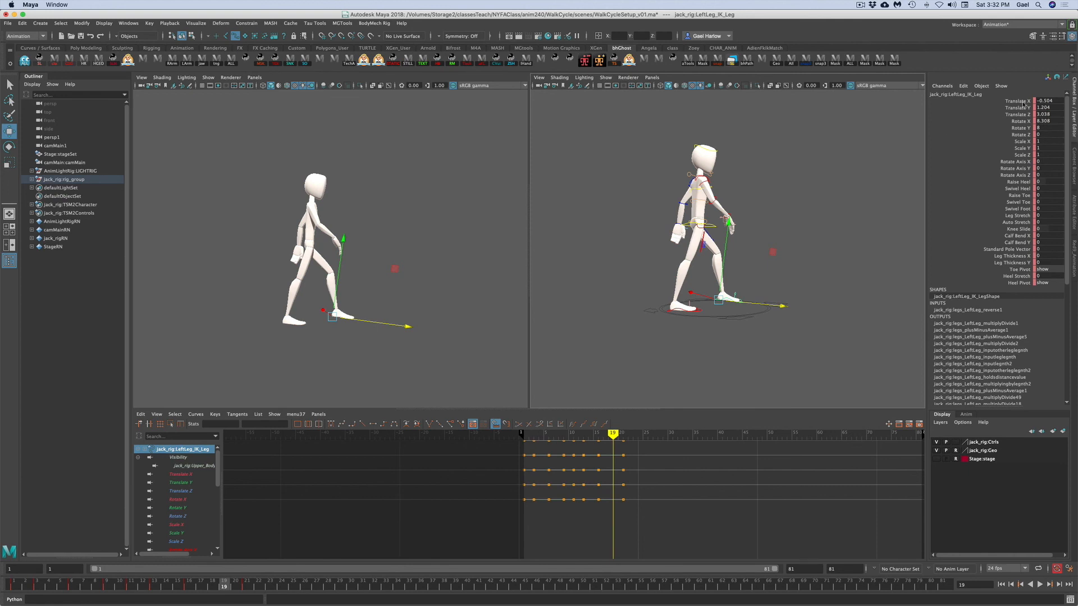
{"action": "left_click", "coordinate": [1005, 115]}
{"action": "left_click_drag", "start_coordinate": [411, 319], "coordinate": [402, 318]}
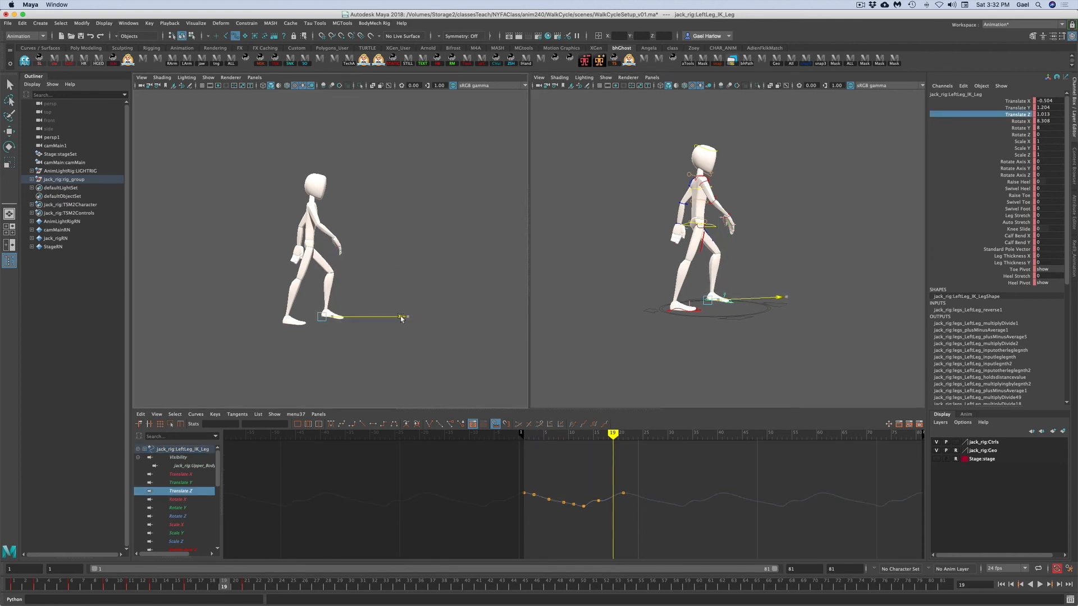
{"action": "key", "text": "e"}
{"action": "left_click_drag", "start_coordinate": [362, 258], "coordinate": [366, 267]}
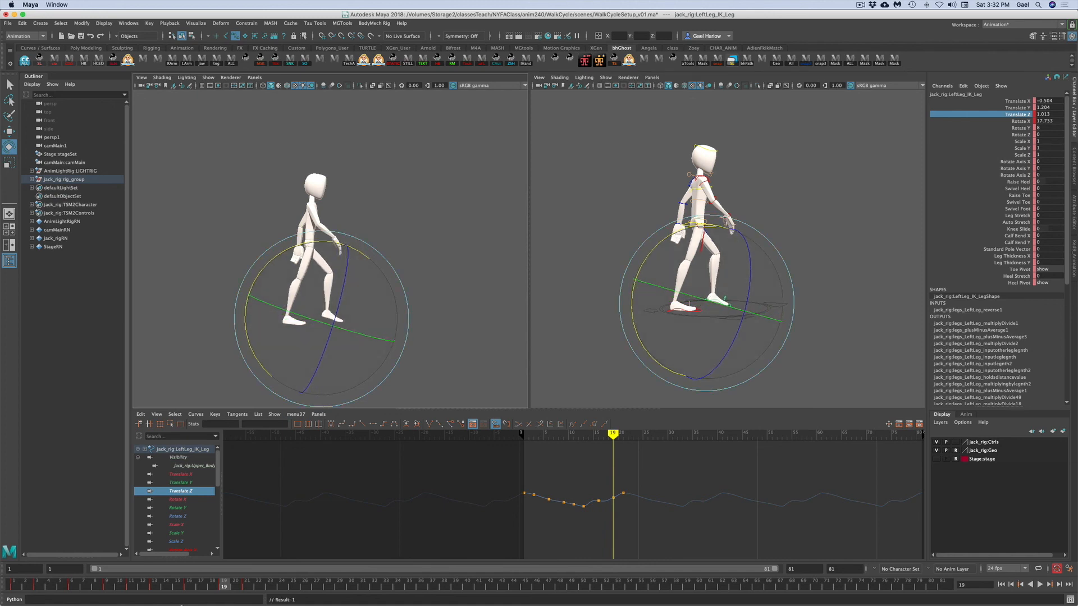
- Compare frames 8 and 19, then change the tangent type of all keys on the left leg's Translate Z curve
{"action": "left_click", "coordinate": [107, 587]}
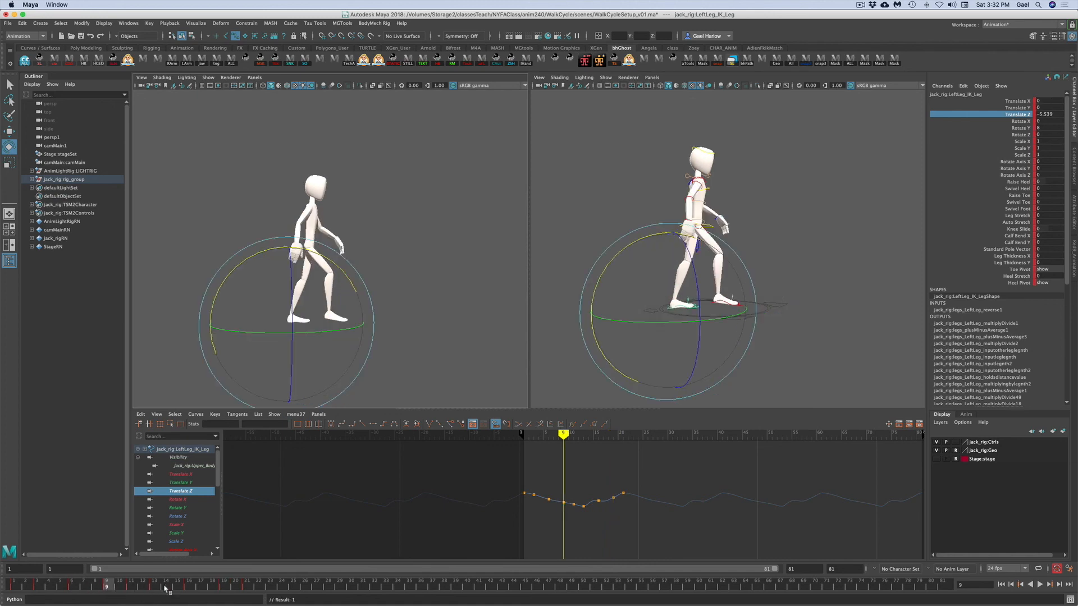
{"action": "left_click", "coordinate": [223, 587]}
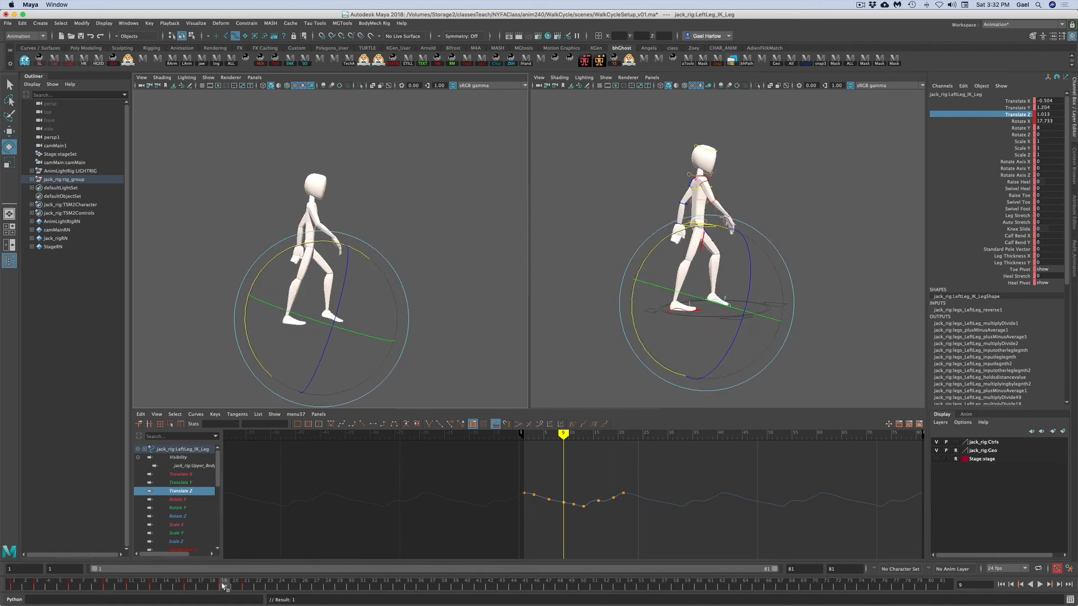
{"action": "left_click", "coordinate": [105, 587]}
{"action": "left_click", "coordinate": [224, 587]}
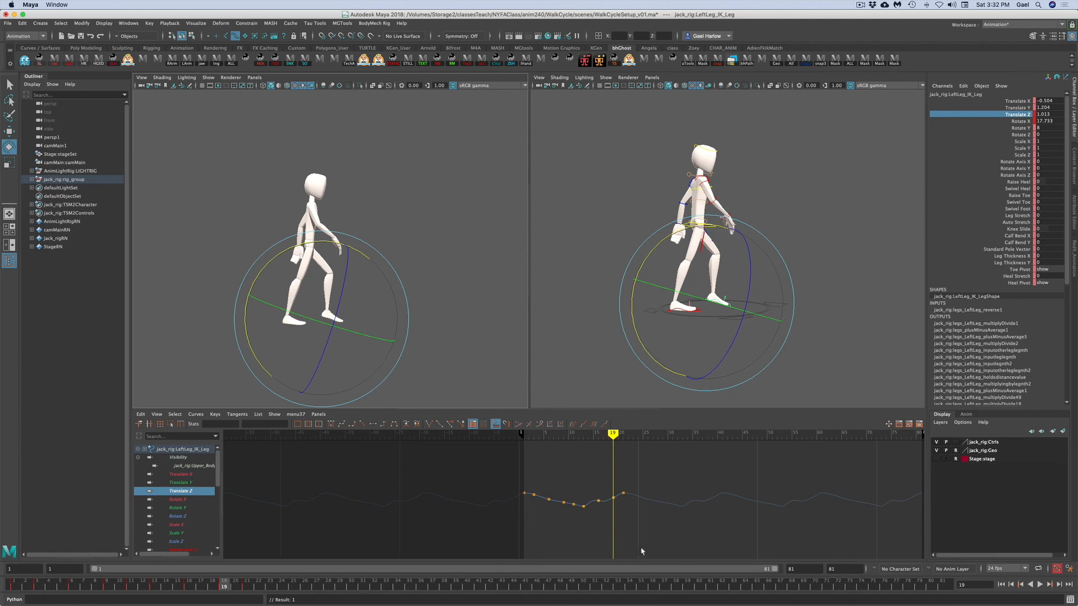
{"action": "key", "text": "f"}
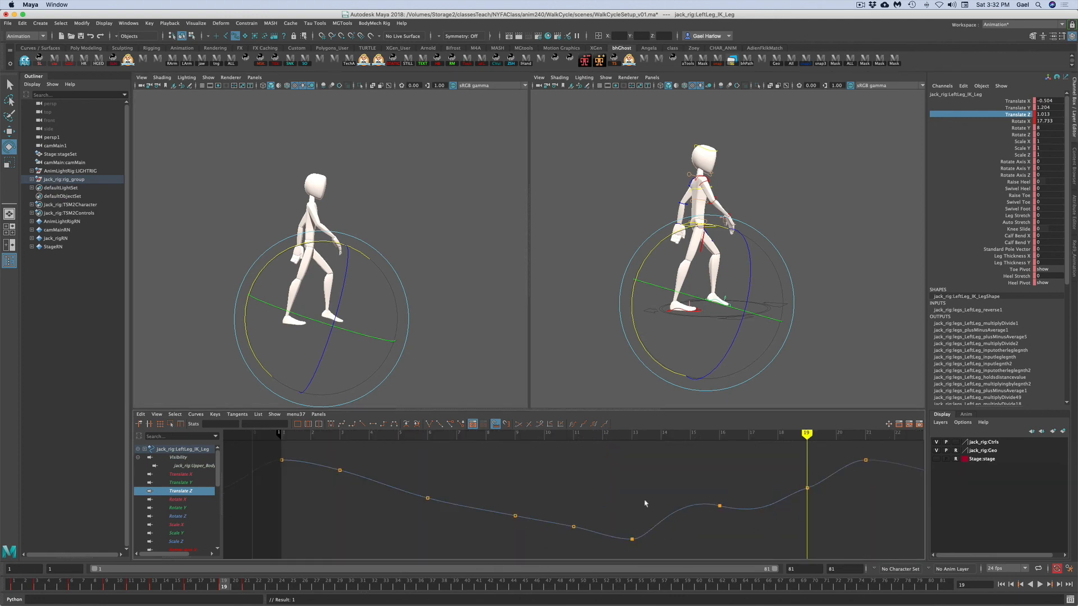
{"action": "left_click_drag", "start_coordinate": [677, 484], "coordinate": [688, 537]}
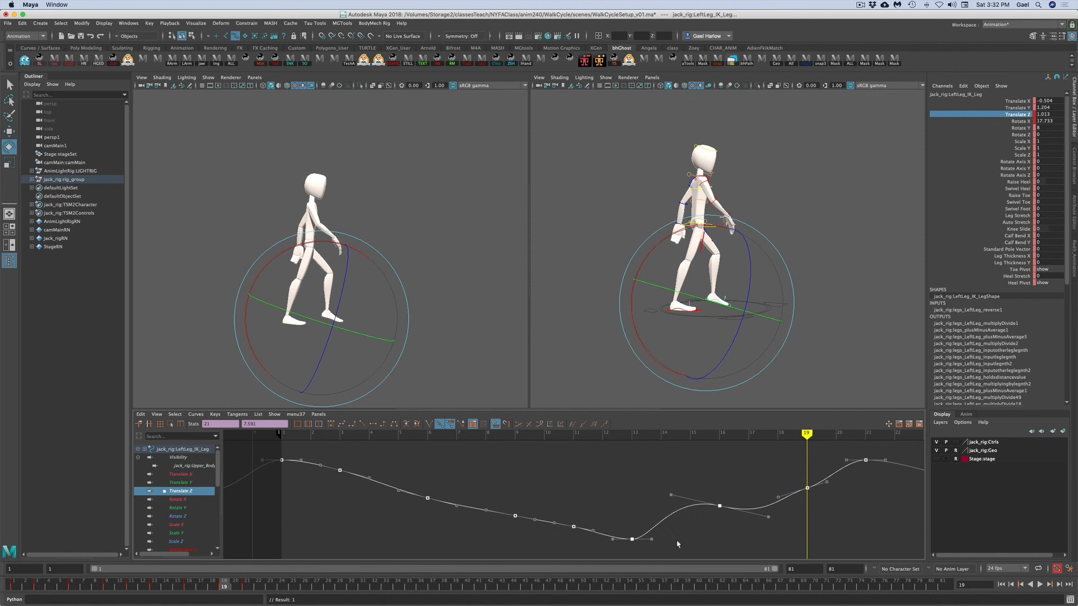
{"action": "left_click", "coordinate": [331, 425]}
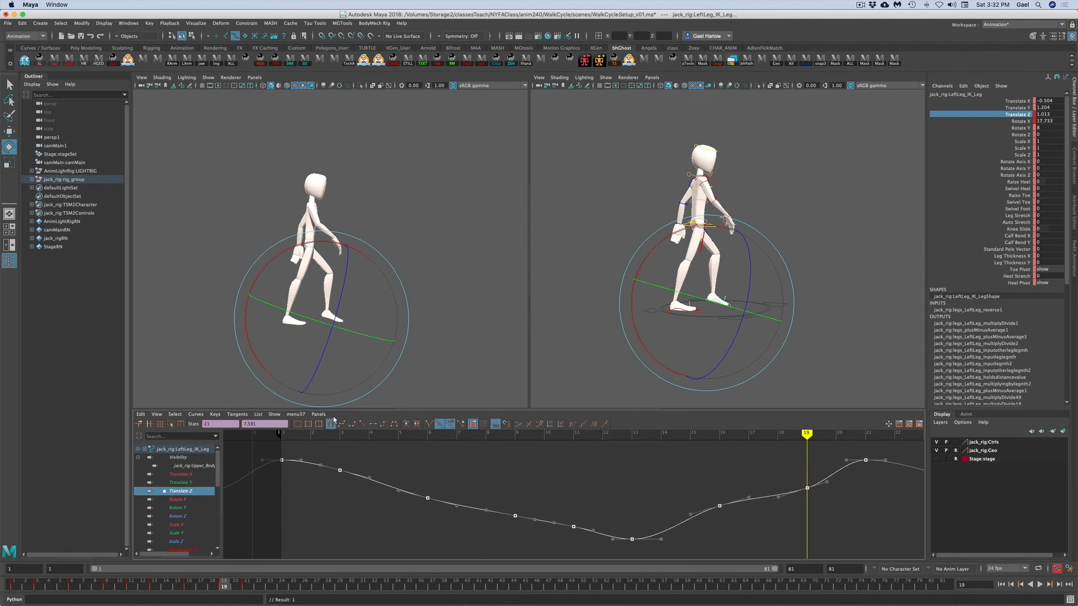
{"action": "left_click", "coordinate": [540, 502]}
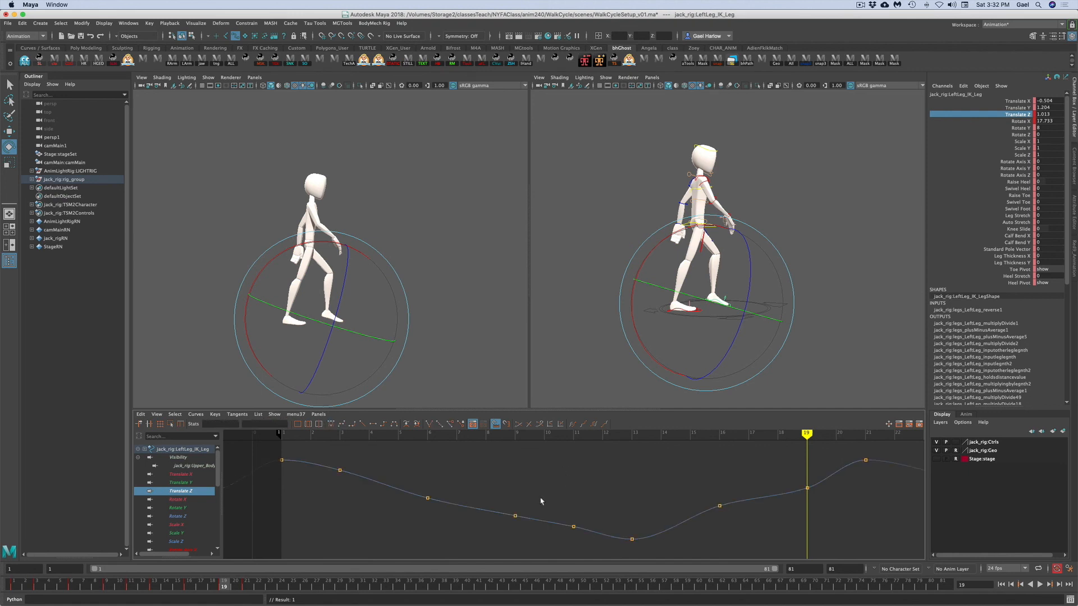
{"action": "left_click", "coordinate": [865, 262]}
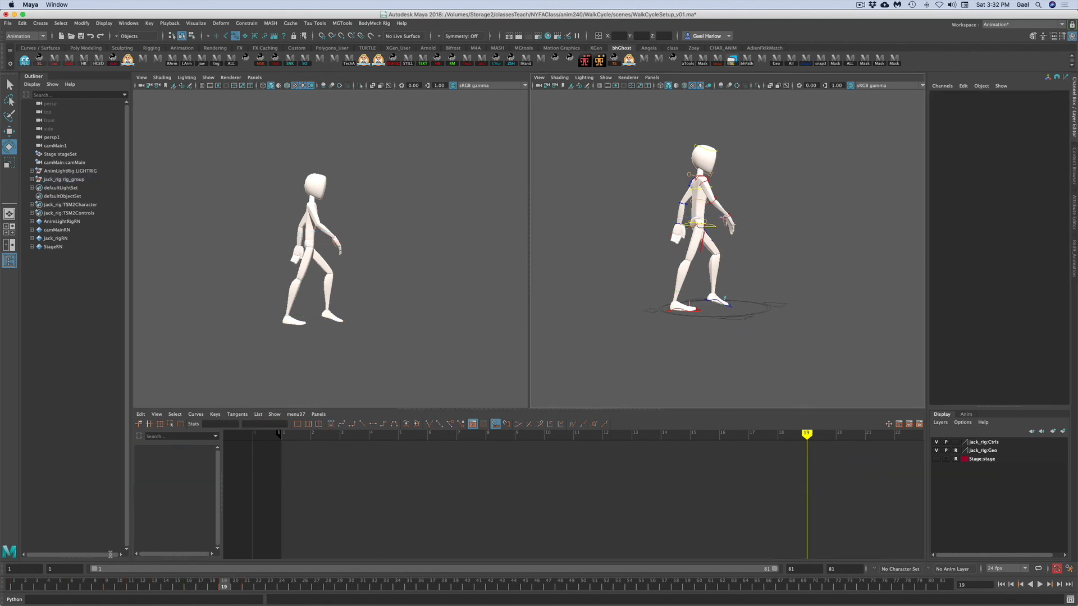
- Set a key on all the character's controls at frame 19 and step through the keyed frames from 1 to 21
{"action": "left_click_drag", "start_coordinate": [824, 357], "coordinate": [612, 111]}
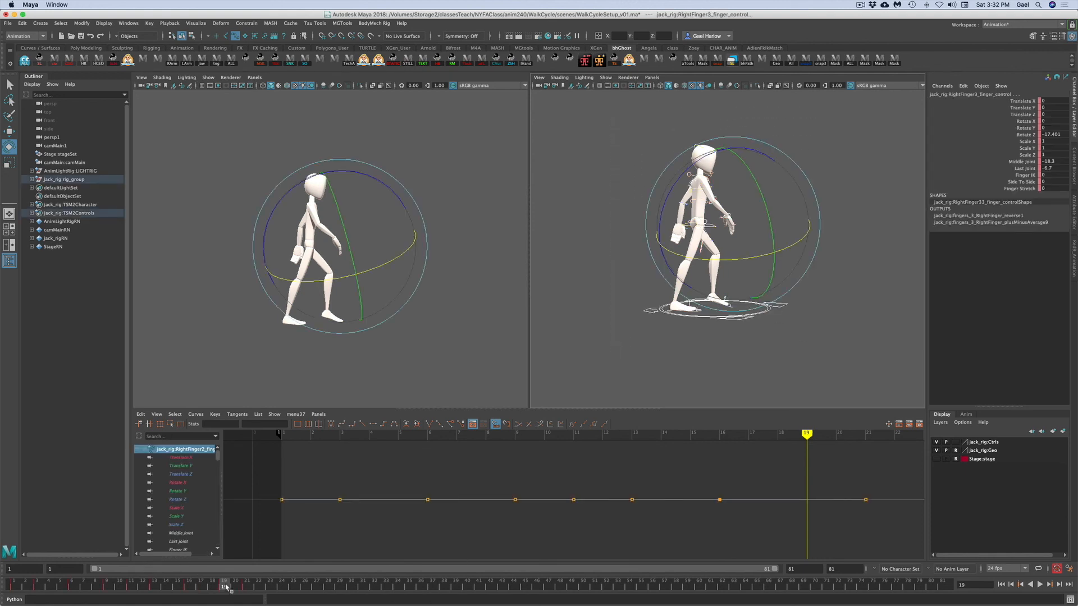
{"action": "key", "text": "s"}
{"action": "left_click", "coordinate": [12, 588]}
{"action": "left_click", "coordinate": [38, 589]}
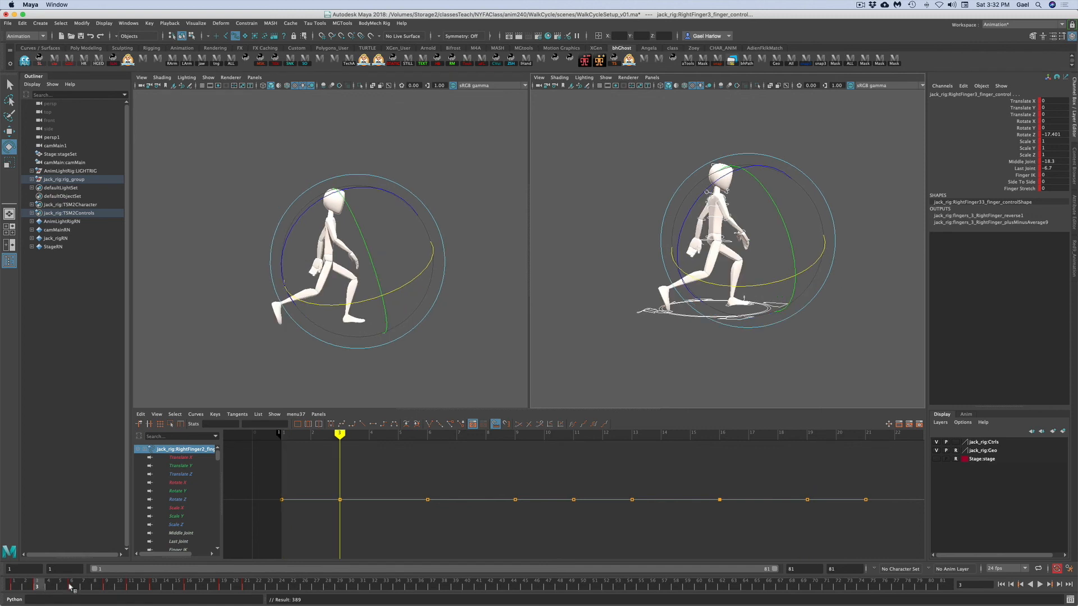
{"action": "left_click", "coordinate": [71, 588]}
{"action": "left_click", "coordinate": [107, 588]}
{"action": "left_click", "coordinate": [129, 588]}
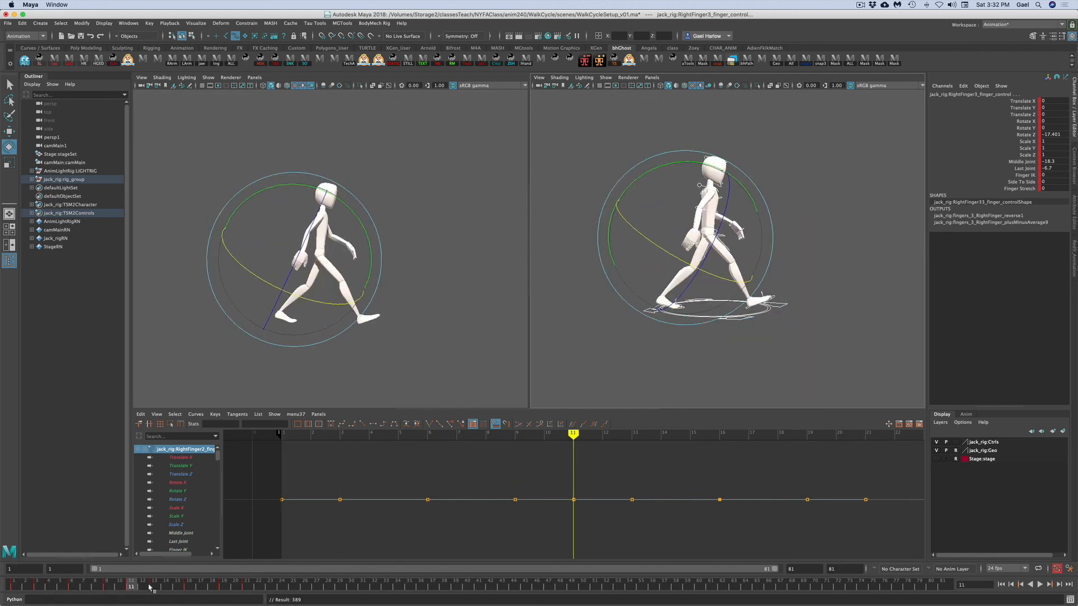
{"action": "left_click", "coordinate": [154, 588]}
{"action": "left_click", "coordinate": [190, 588]}
{"action": "left_click", "coordinate": [222, 588]}
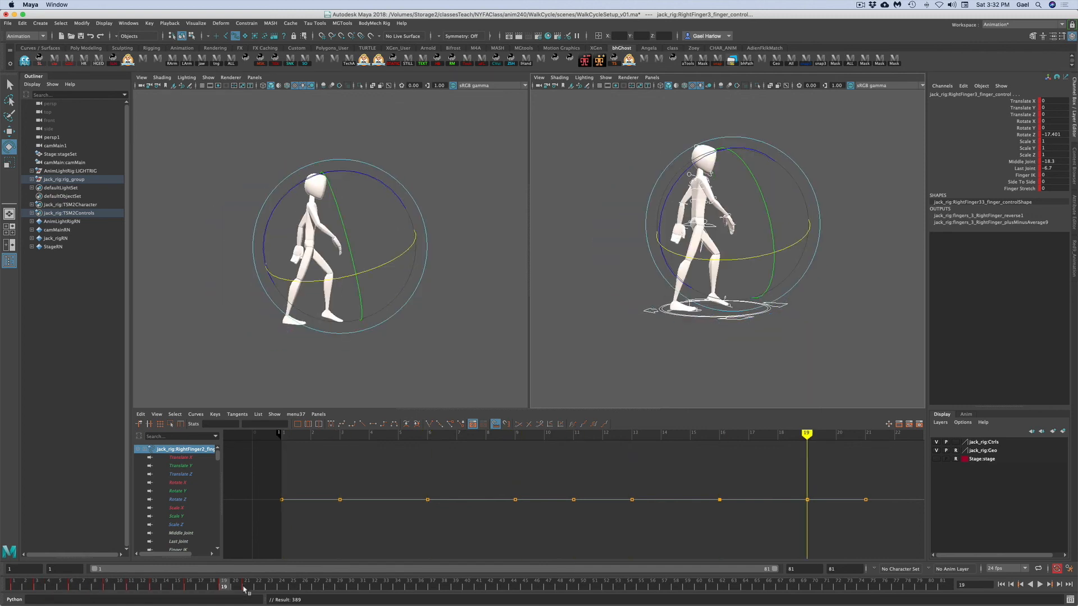
{"action": "left_click", "coordinate": [247, 588]}
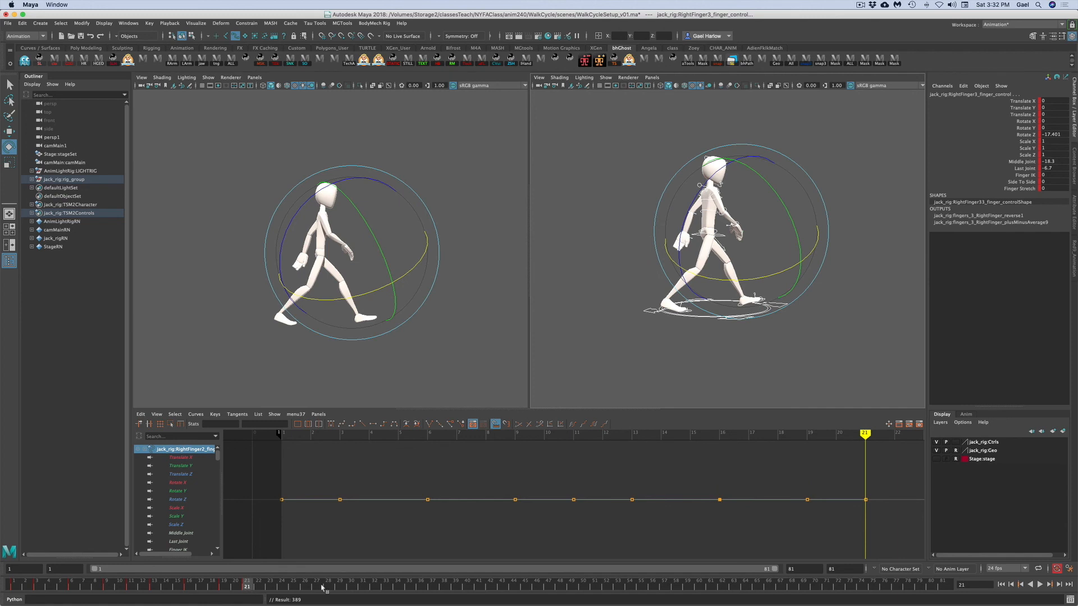
- Play back the walk cycle animation
{"action": "left_click", "coordinate": [595, 351]}
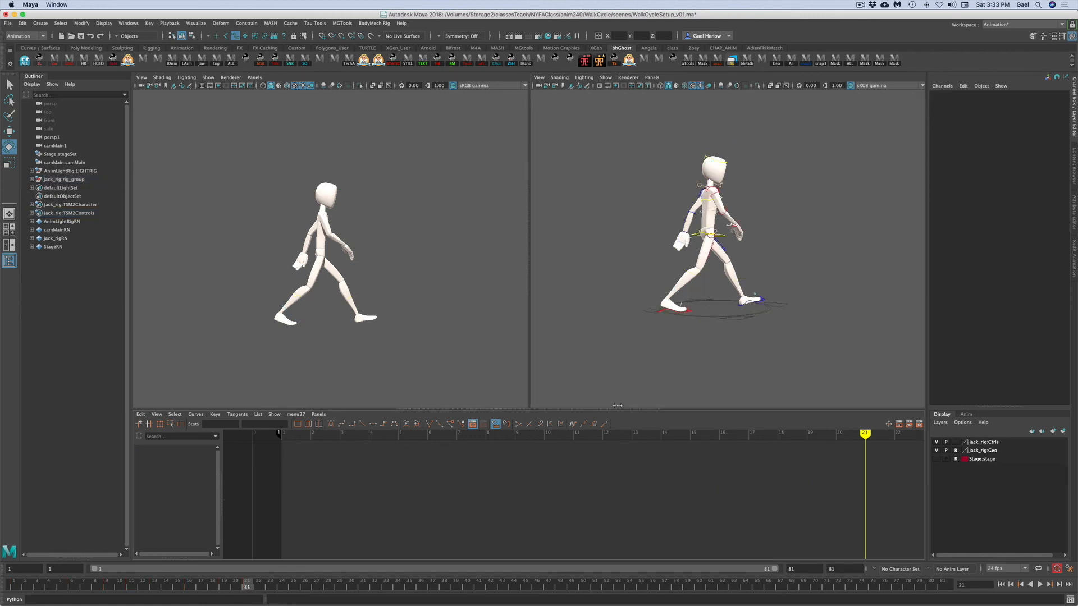
{"action": "left_click_drag", "start_coordinate": [825, 365], "coordinate": [594, 83]}
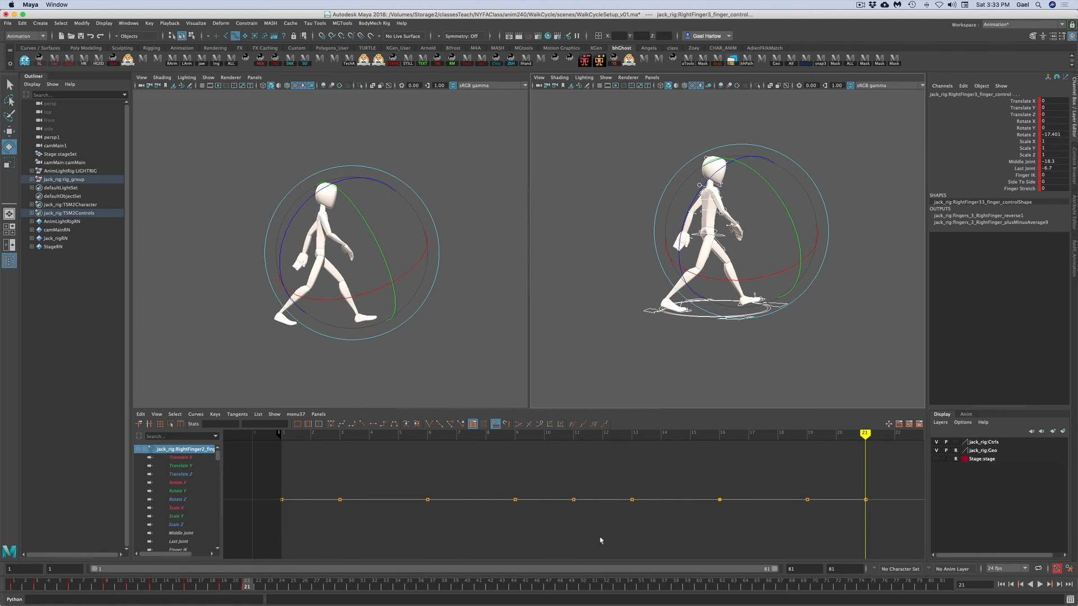
{"action": "key", "text": "f"}
{"action": "left_click", "coordinate": [466, 334]}
{"action": "left_click", "coordinate": [1040, 585]}
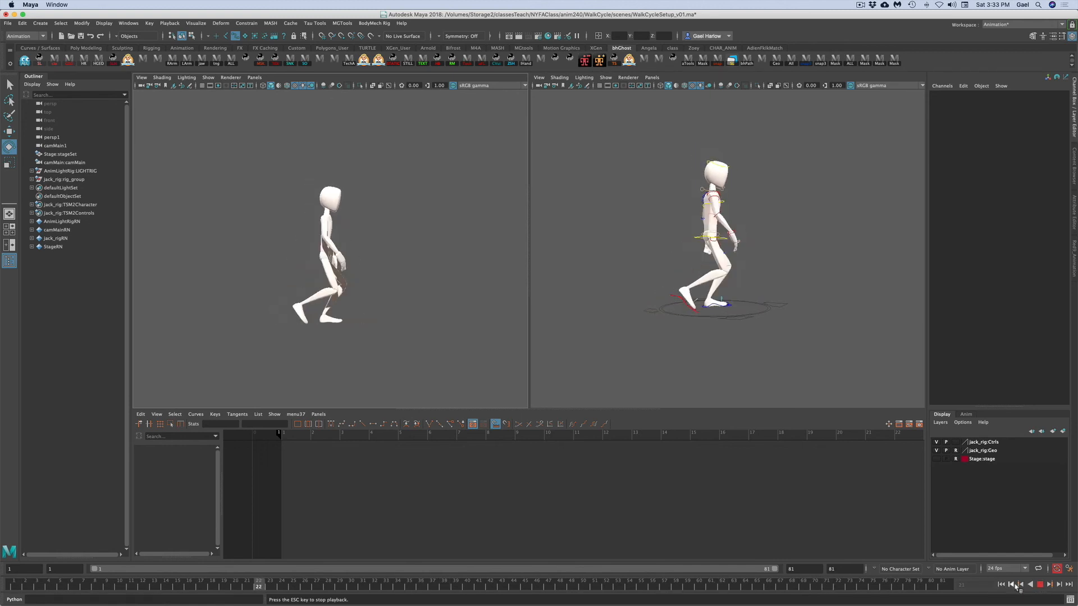
- Select all the character's controls and scrub through the keyed frames from 1 to 21 to review each pose
{"action": "left_click_drag", "start_coordinate": [758, 369], "coordinate": [689, 383], "text": "alt"}
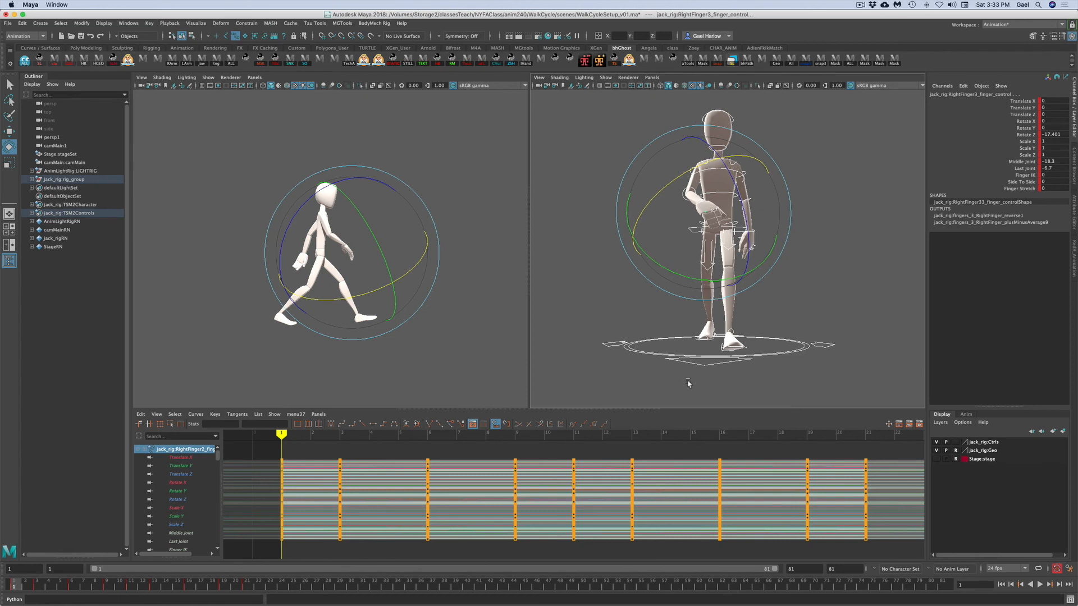
{"action": "left_click", "coordinate": [38, 585]}
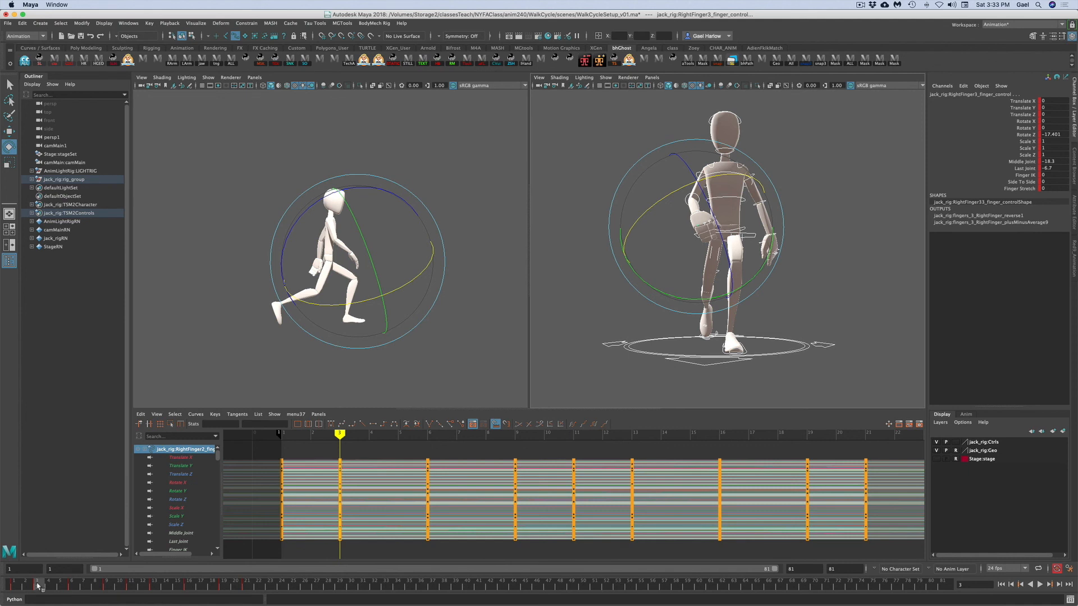
{"action": "left_click", "coordinate": [71, 586]}
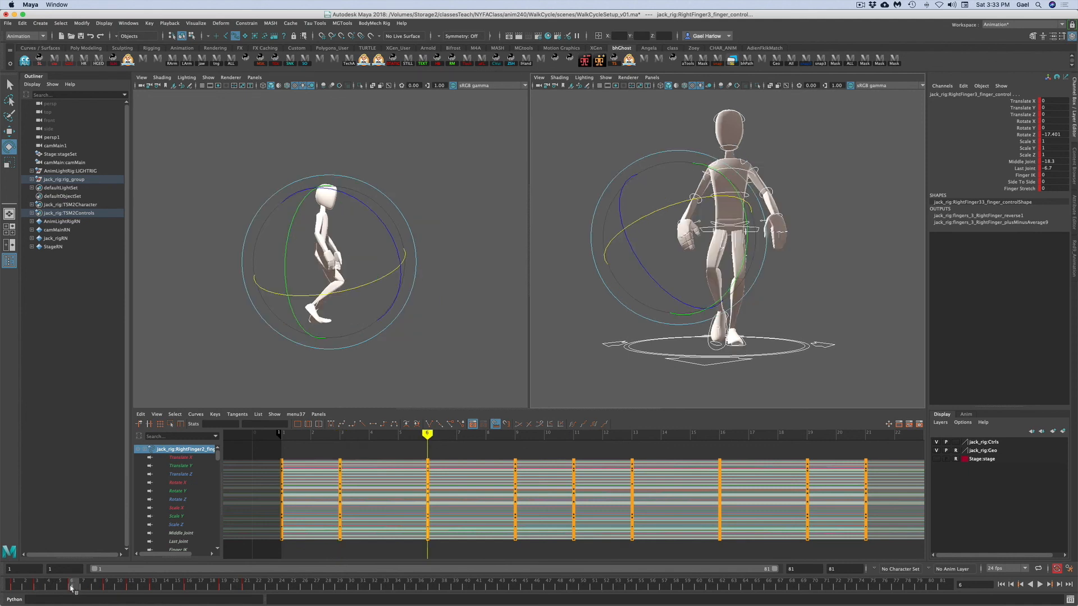
{"action": "left_click", "coordinate": [107, 586]}
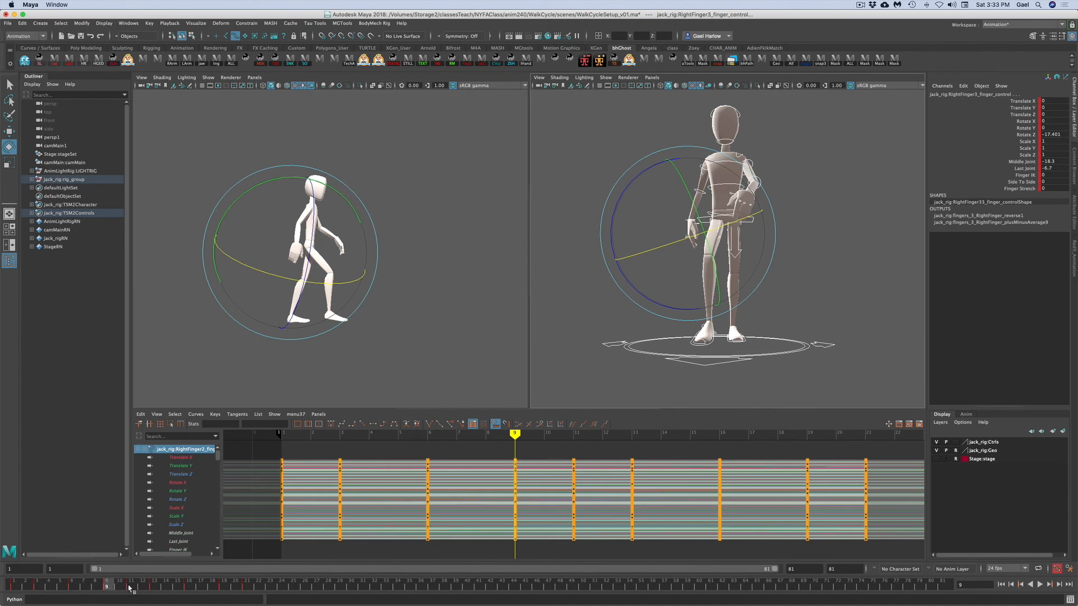
{"action": "left_click", "coordinate": [130, 586]}
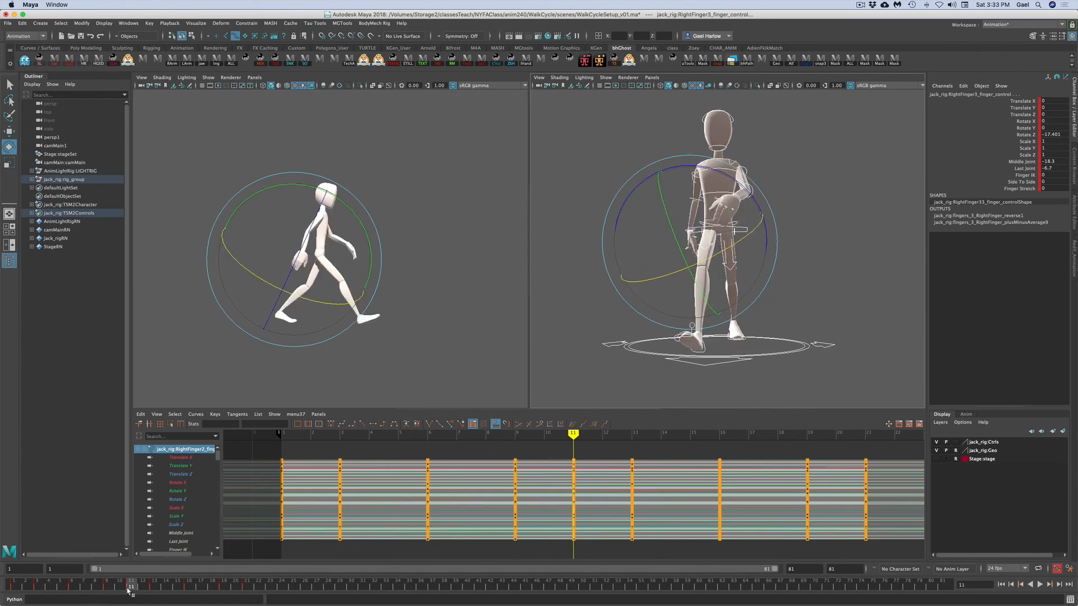
{"action": "left_click", "coordinate": [153, 587]}
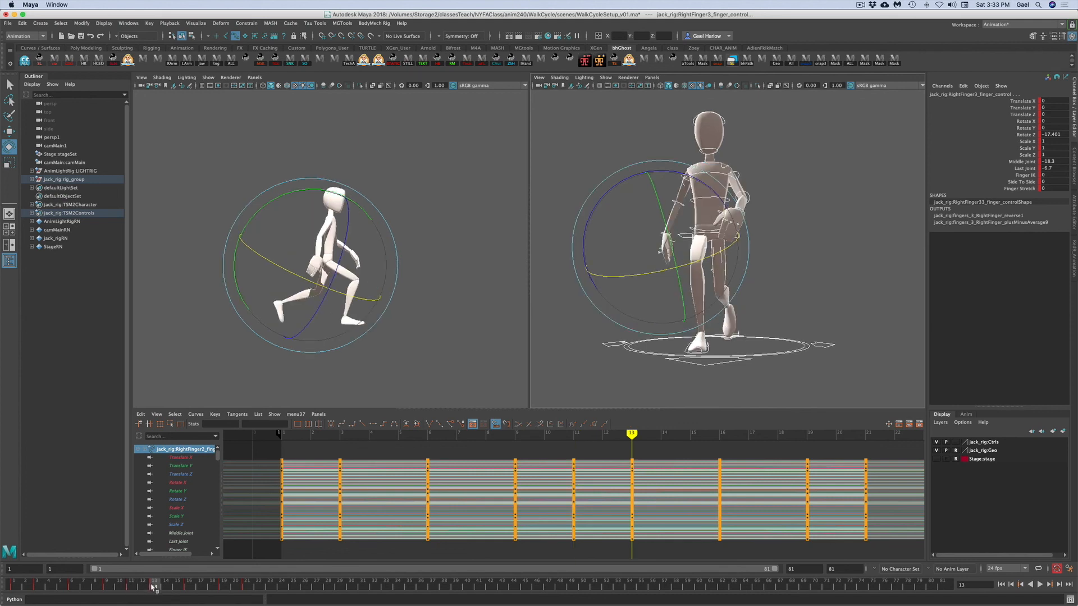
{"action": "left_click", "coordinate": [191, 587]}
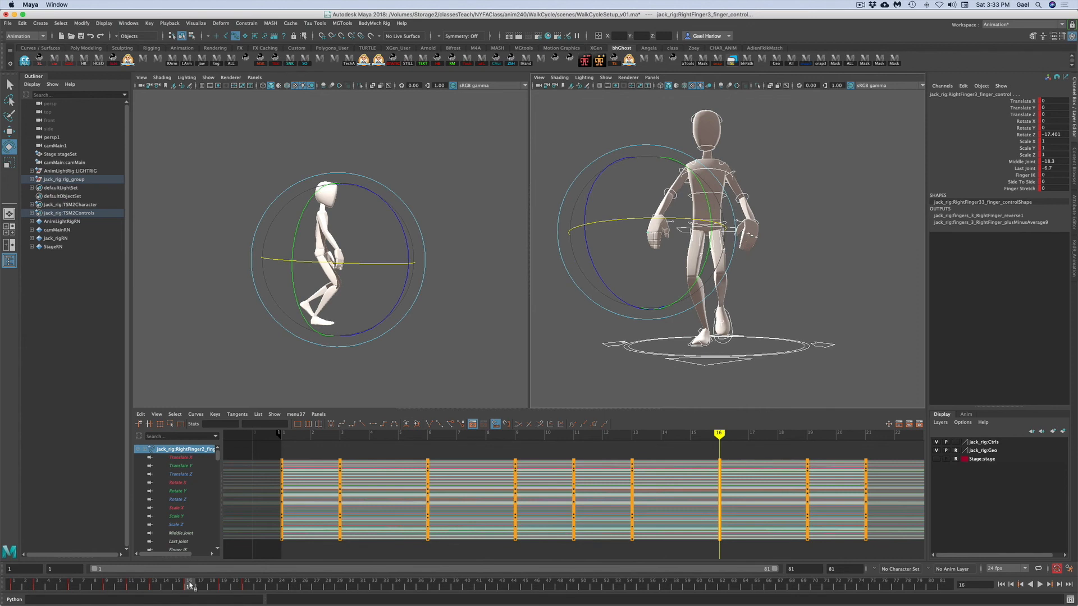
{"action": "left_click", "coordinate": [223, 587]}
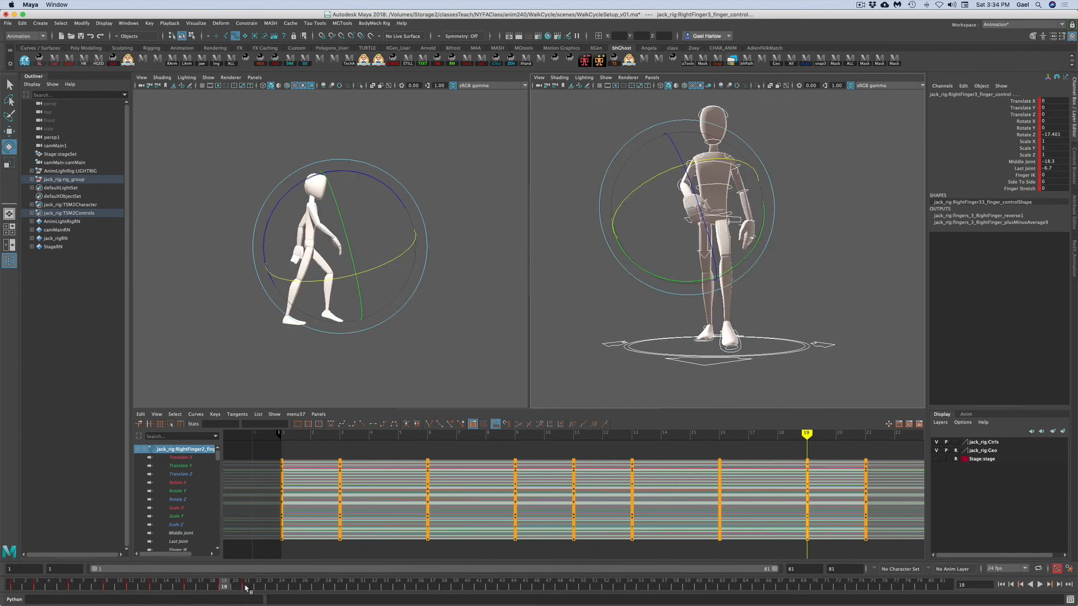
{"action": "left_click", "coordinate": [246, 587]}
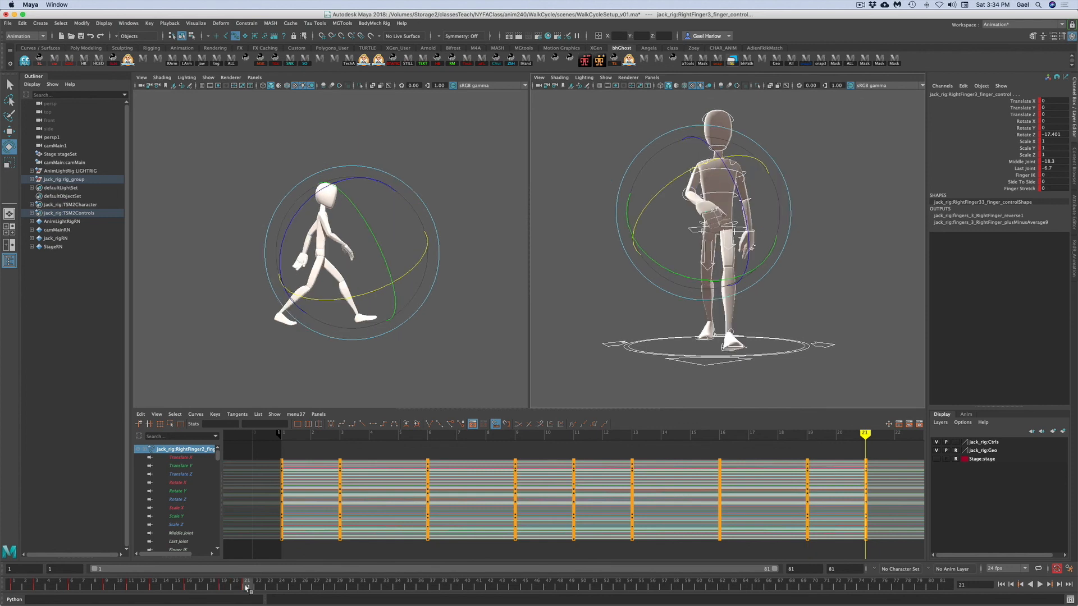
{"action": "mouse_move", "coordinate": [247, 588]}
{"action": "left_mouse_down"}
{"action": "mouse_move", "coordinate": [83, 588]}
{"action": "mouse_move", "coordinate": [25, 599]}
{"action": "mouse_move", "coordinate": [37, 588]}
{"action": "mouse_move", "coordinate": [247, 587]}
{"action": "left_mouse_up"}
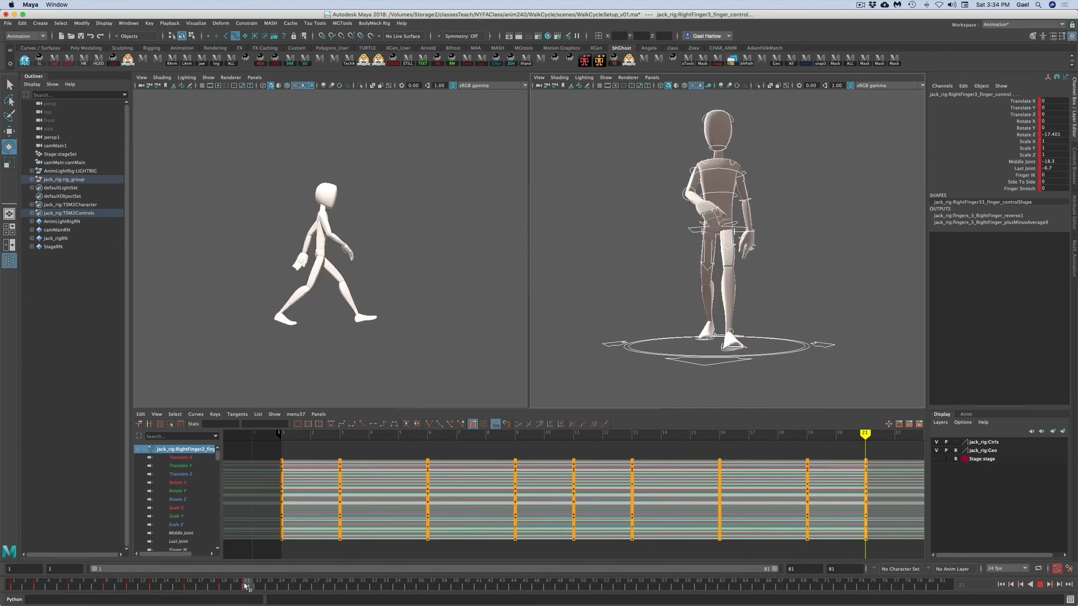